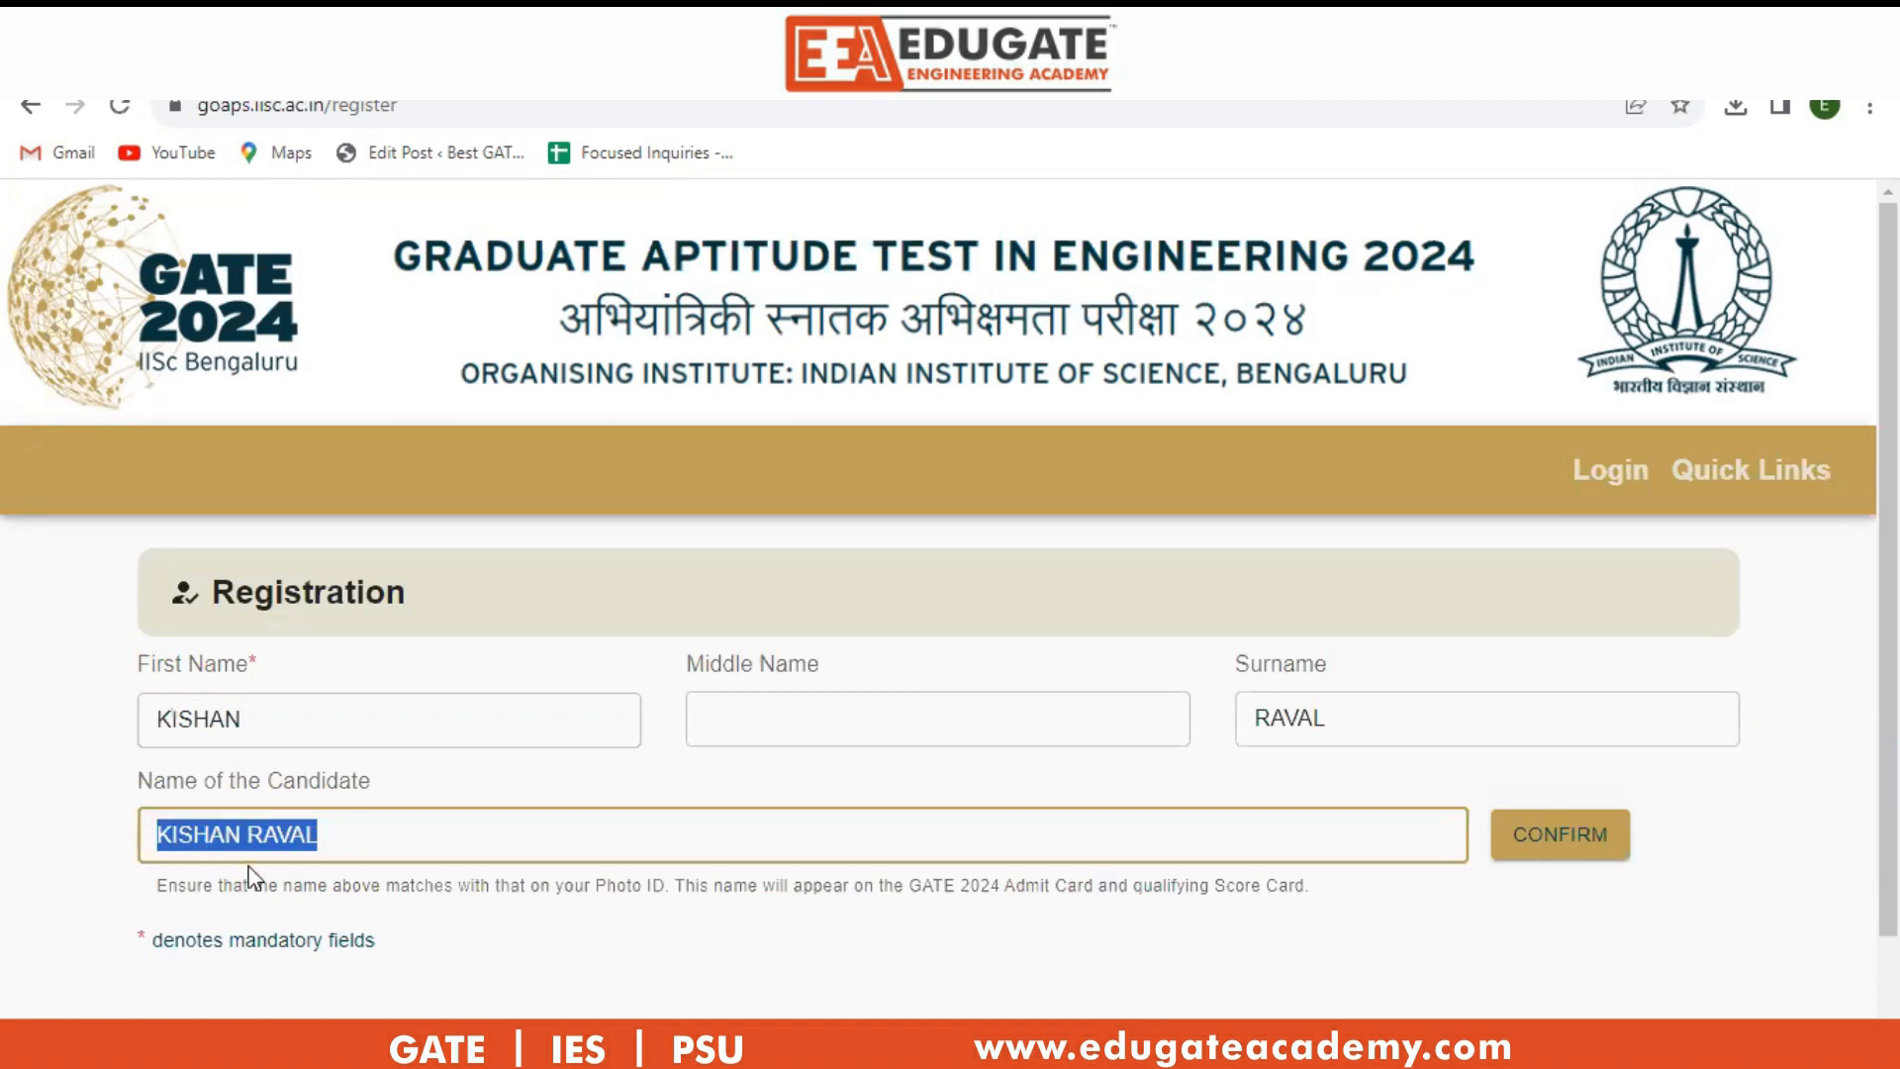
Confirm the candidate's name as entered and accept it for the admit card.
{"action": "left_click", "coordinate": [1589, 847]}
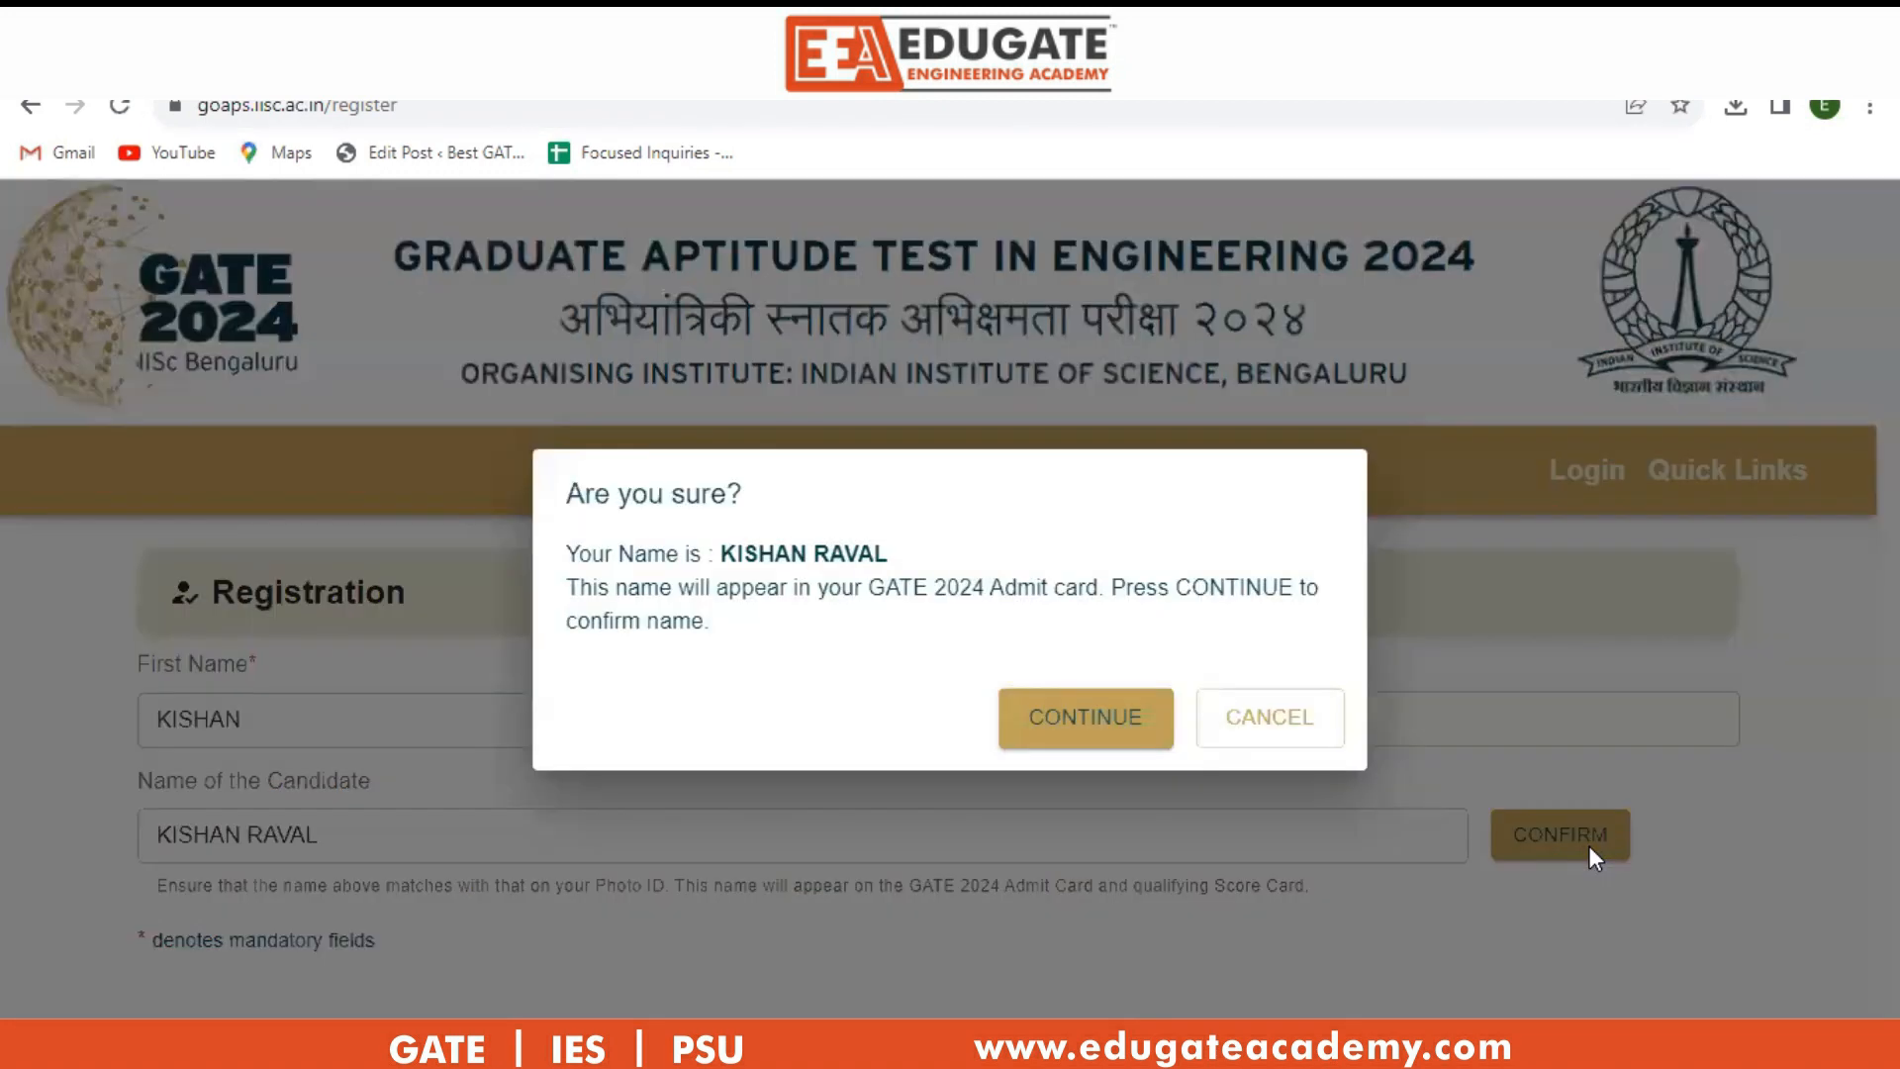
{"action": "left_click", "coordinate": [1090, 710]}
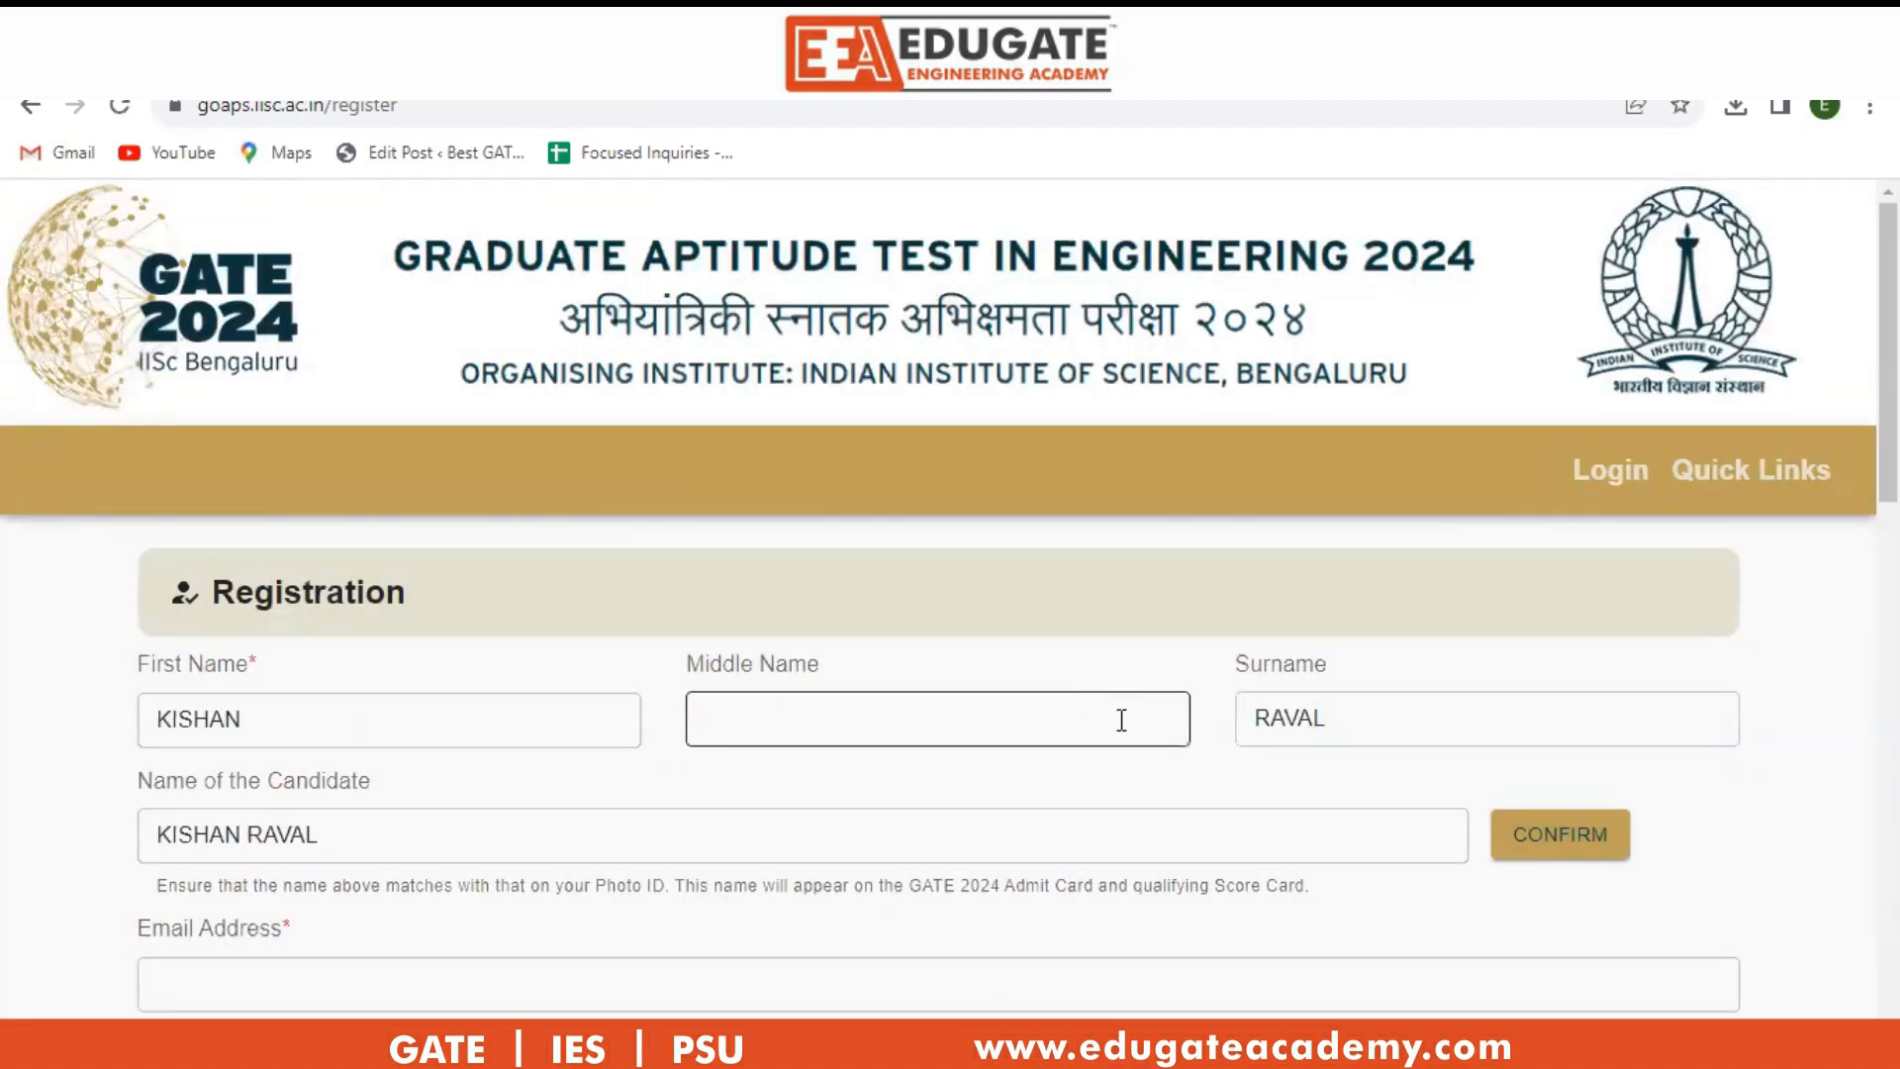
{"action": "scroll", "coordinate": [1121, 719], "scroll_direction": "down", "scroll_amount": 3}
{"action": "scroll", "coordinate": [1127, 722], "scroll_direction": "down", "scroll_amount": 4}
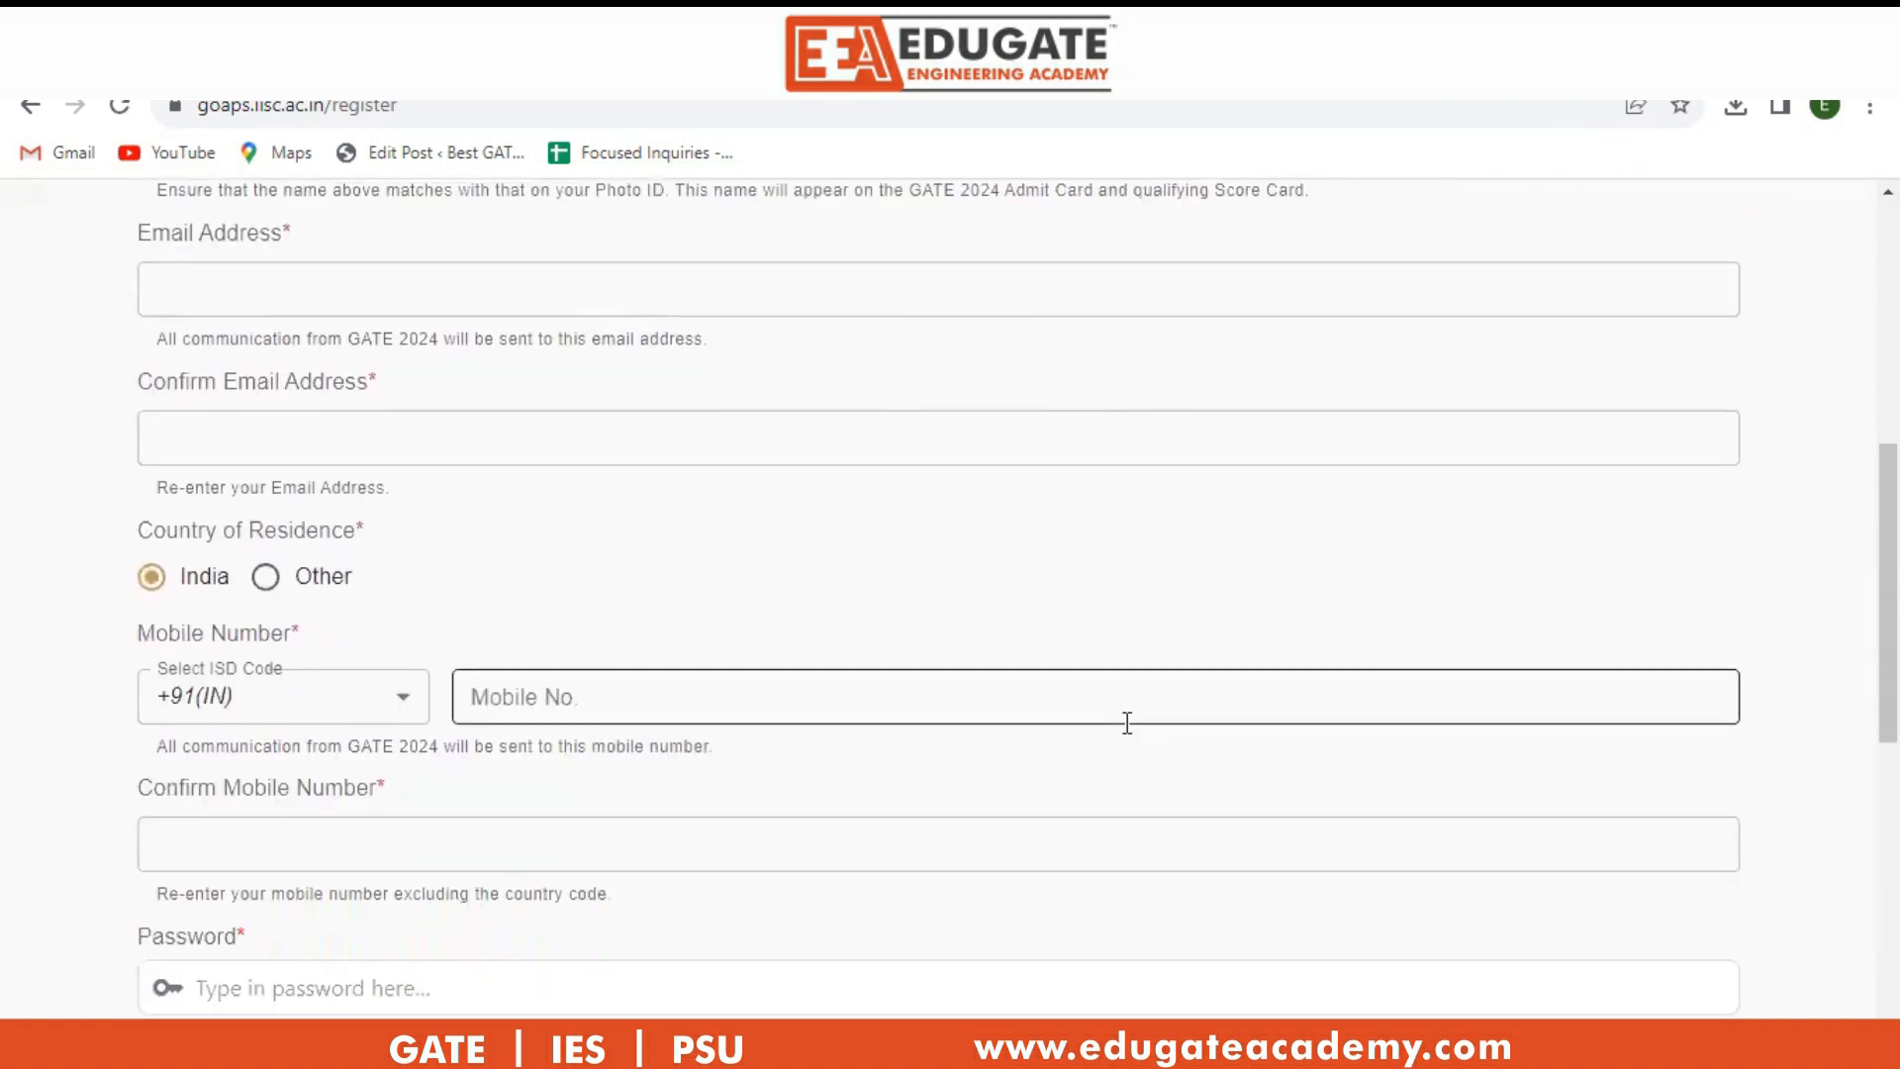
{"action": "scroll", "coordinate": [1127, 723], "scroll_direction": "down", "scroll_amount": 1}
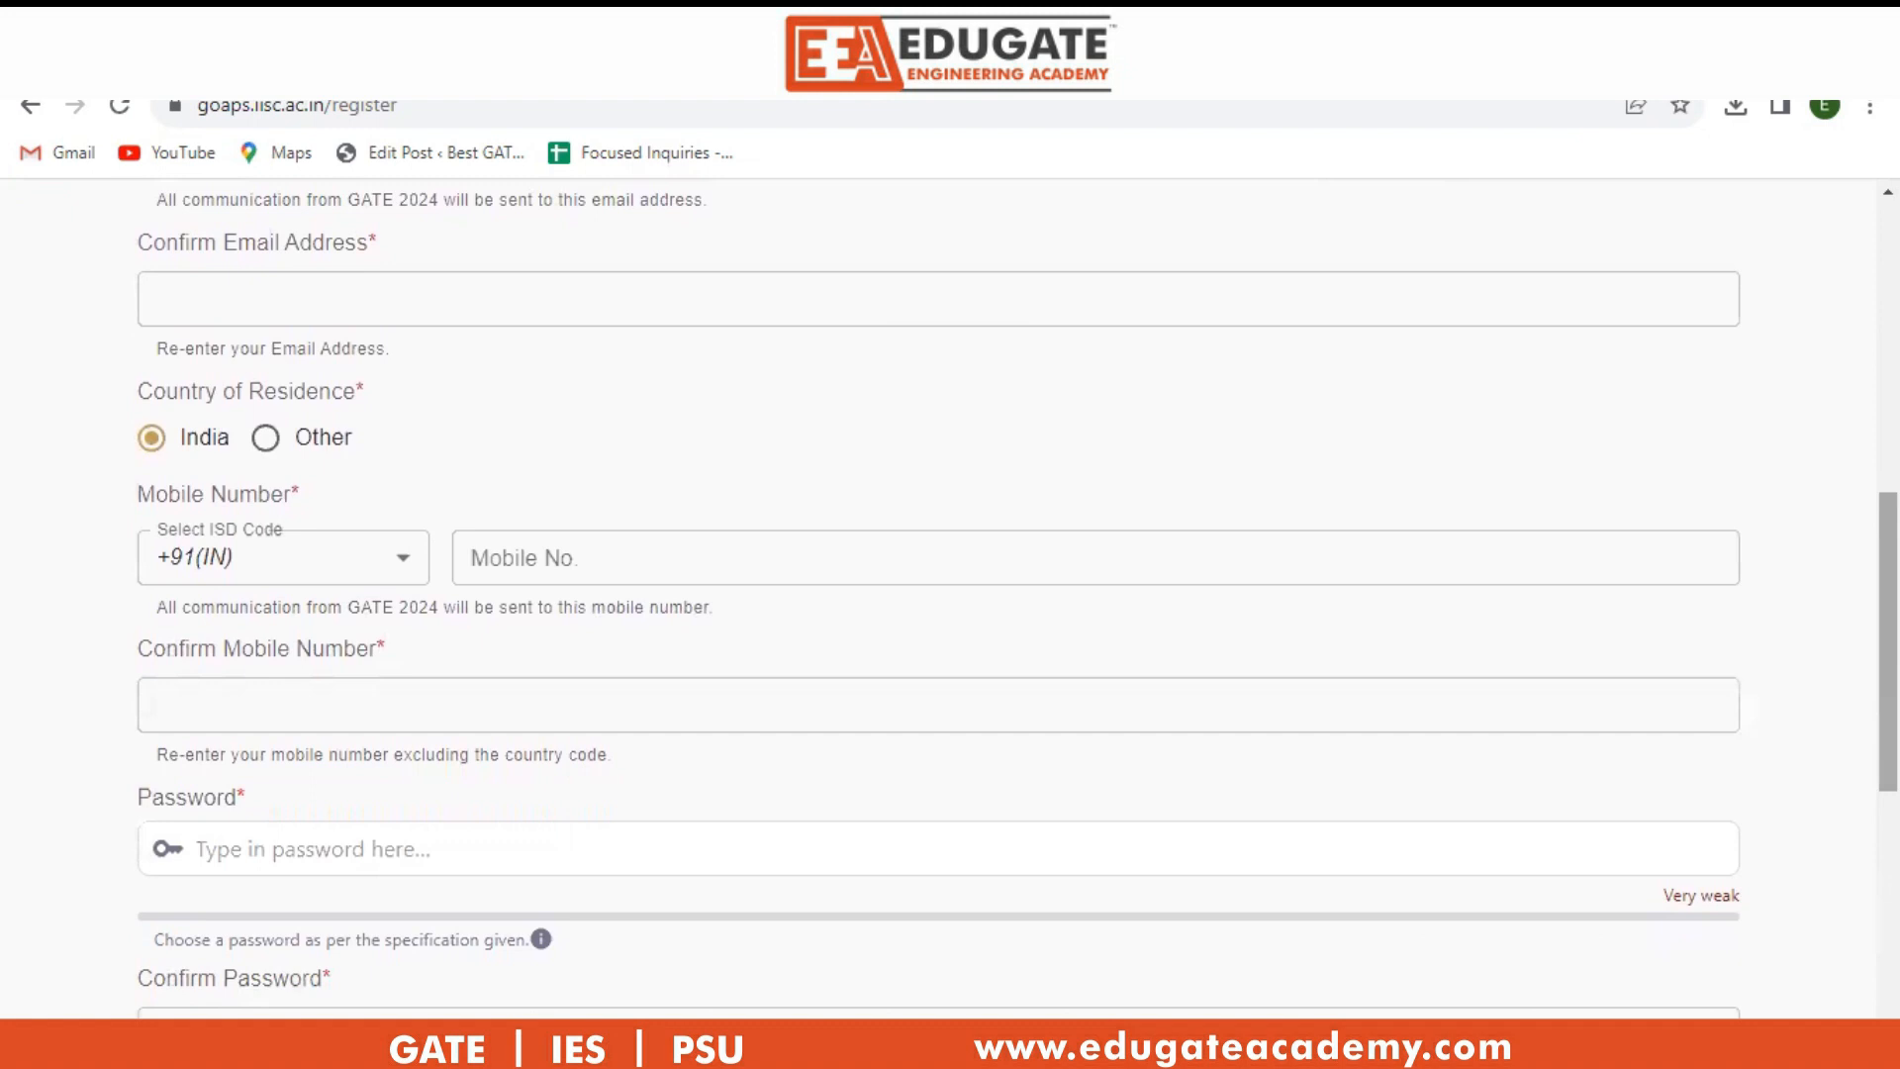
{"action": "scroll", "coordinate": [1018, 597], "scroll_direction": "up", "scroll_amount": 1}
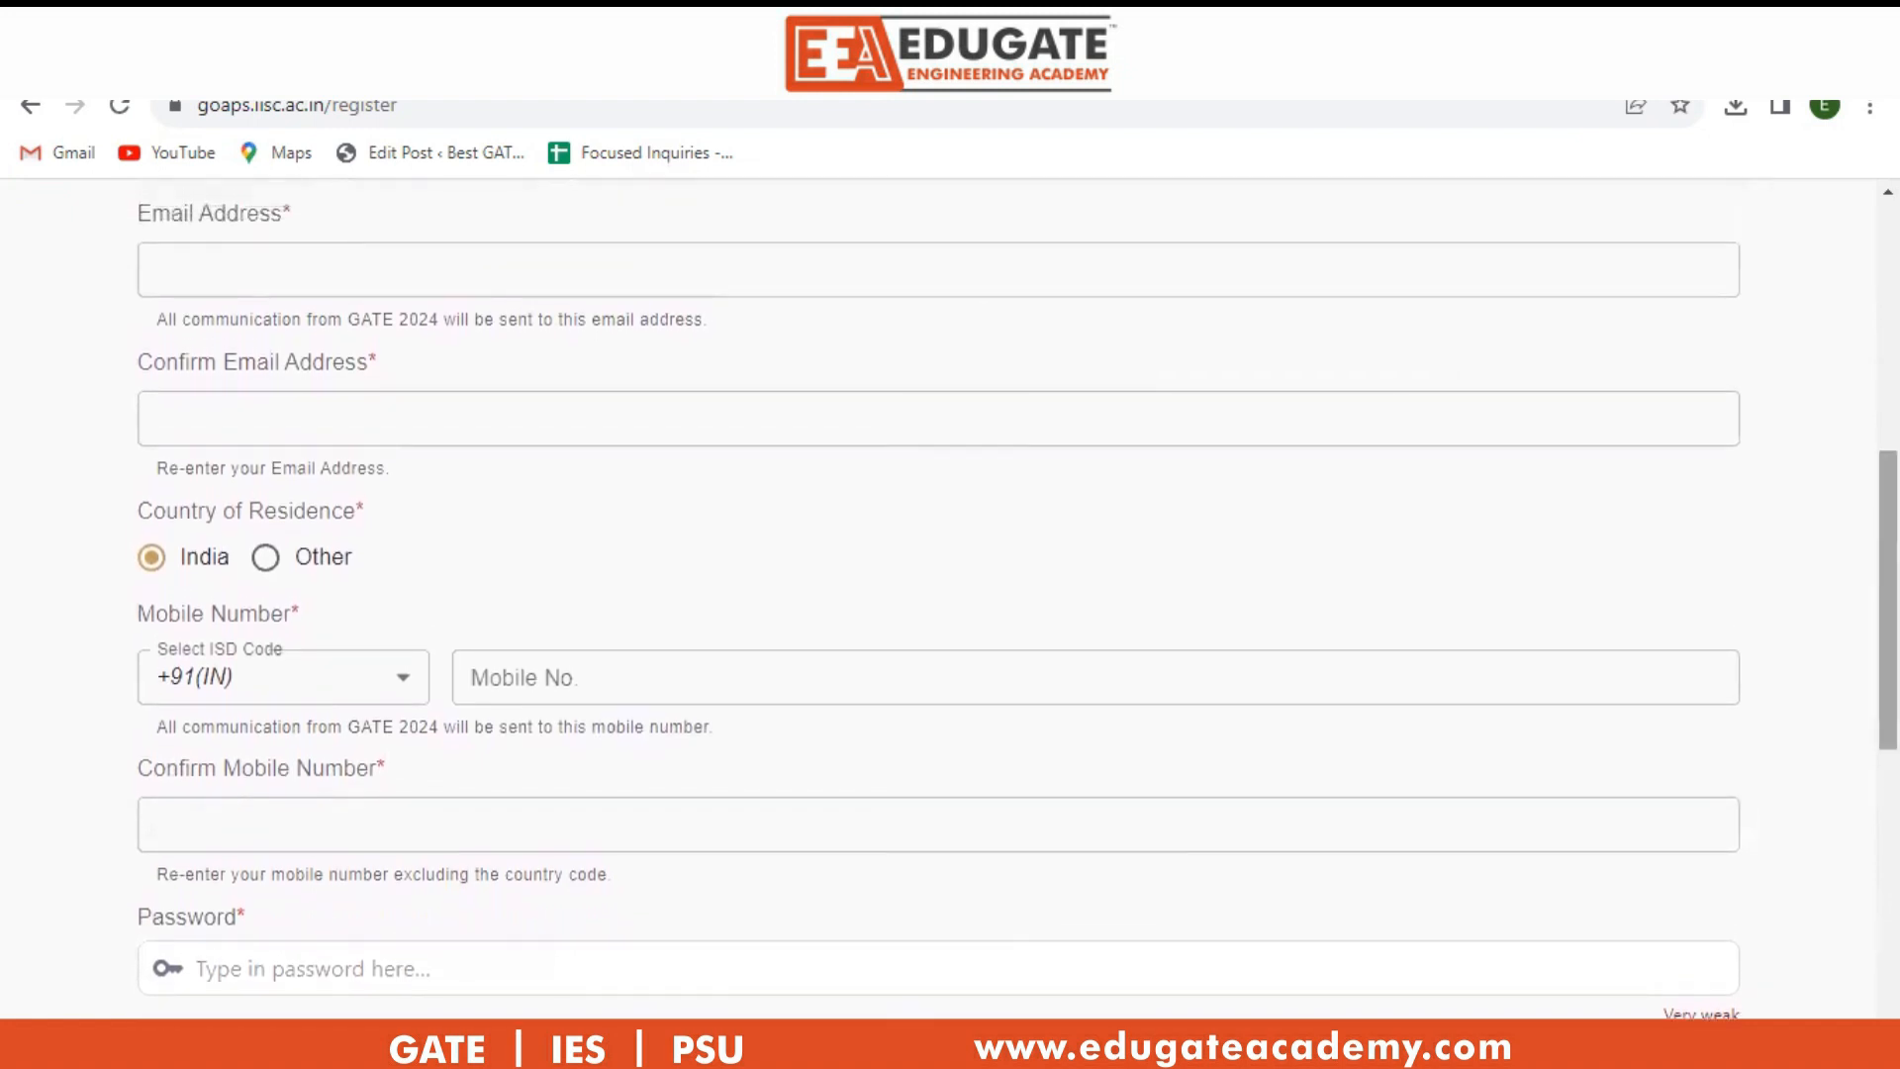
Enter the e-mail address, answer the arithmetic captcha, register, and dismiss the success message.
{"action": "left_click", "coordinate": [182, 264]}
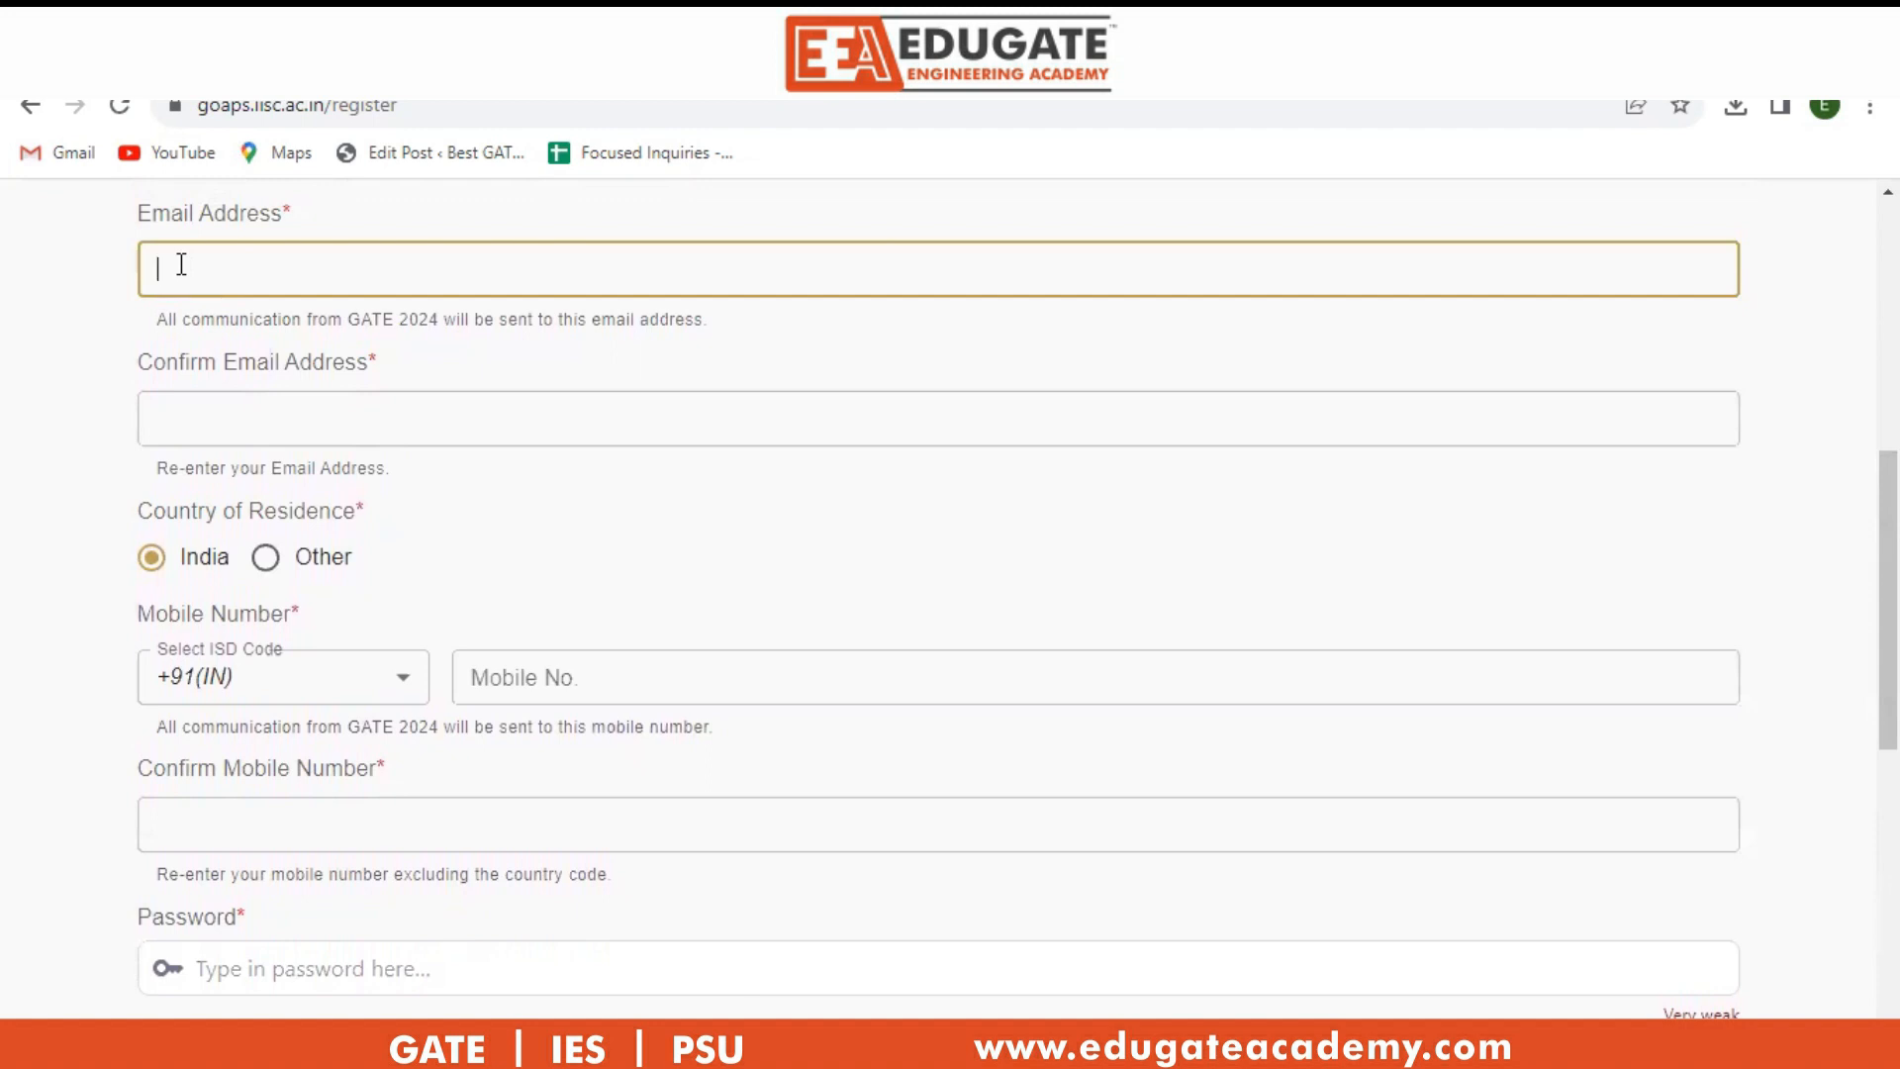
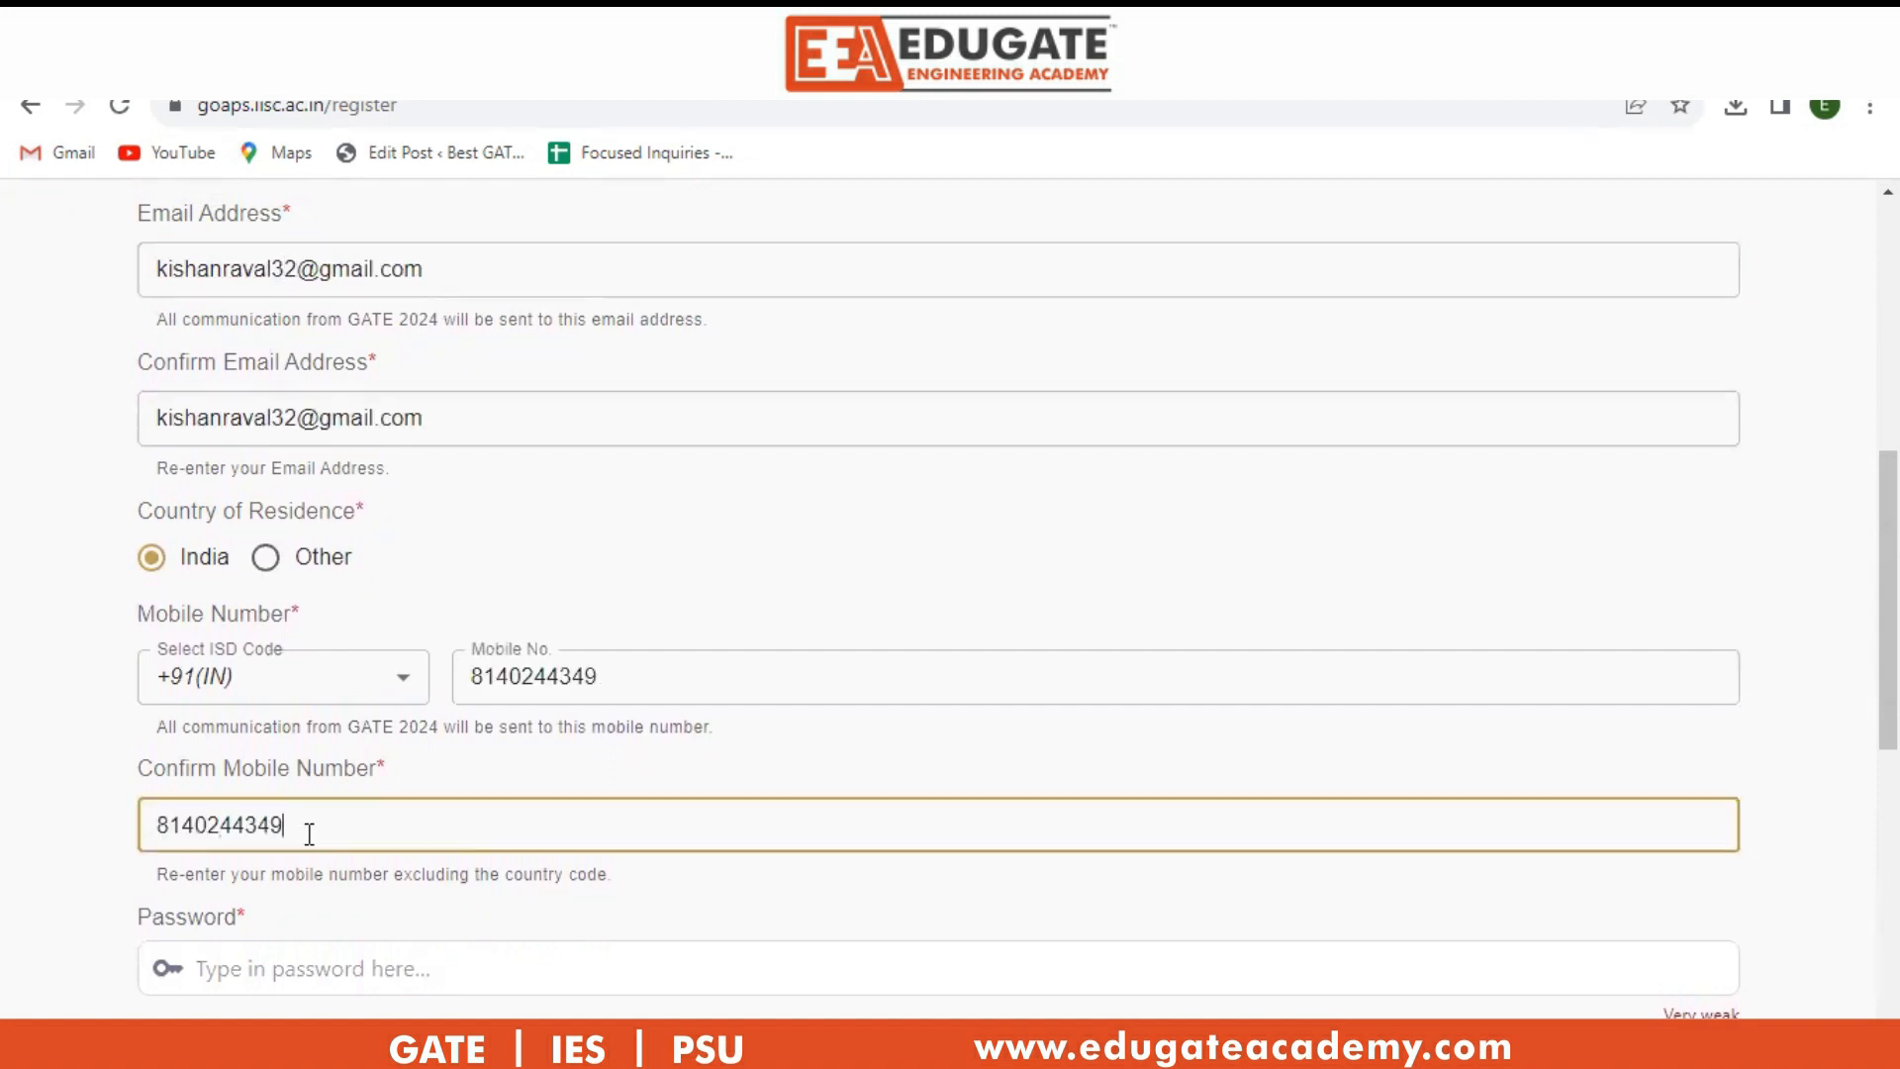
{"action": "scroll", "coordinate": [331, 841], "scroll_direction": "down", "scroll_amount": 3}
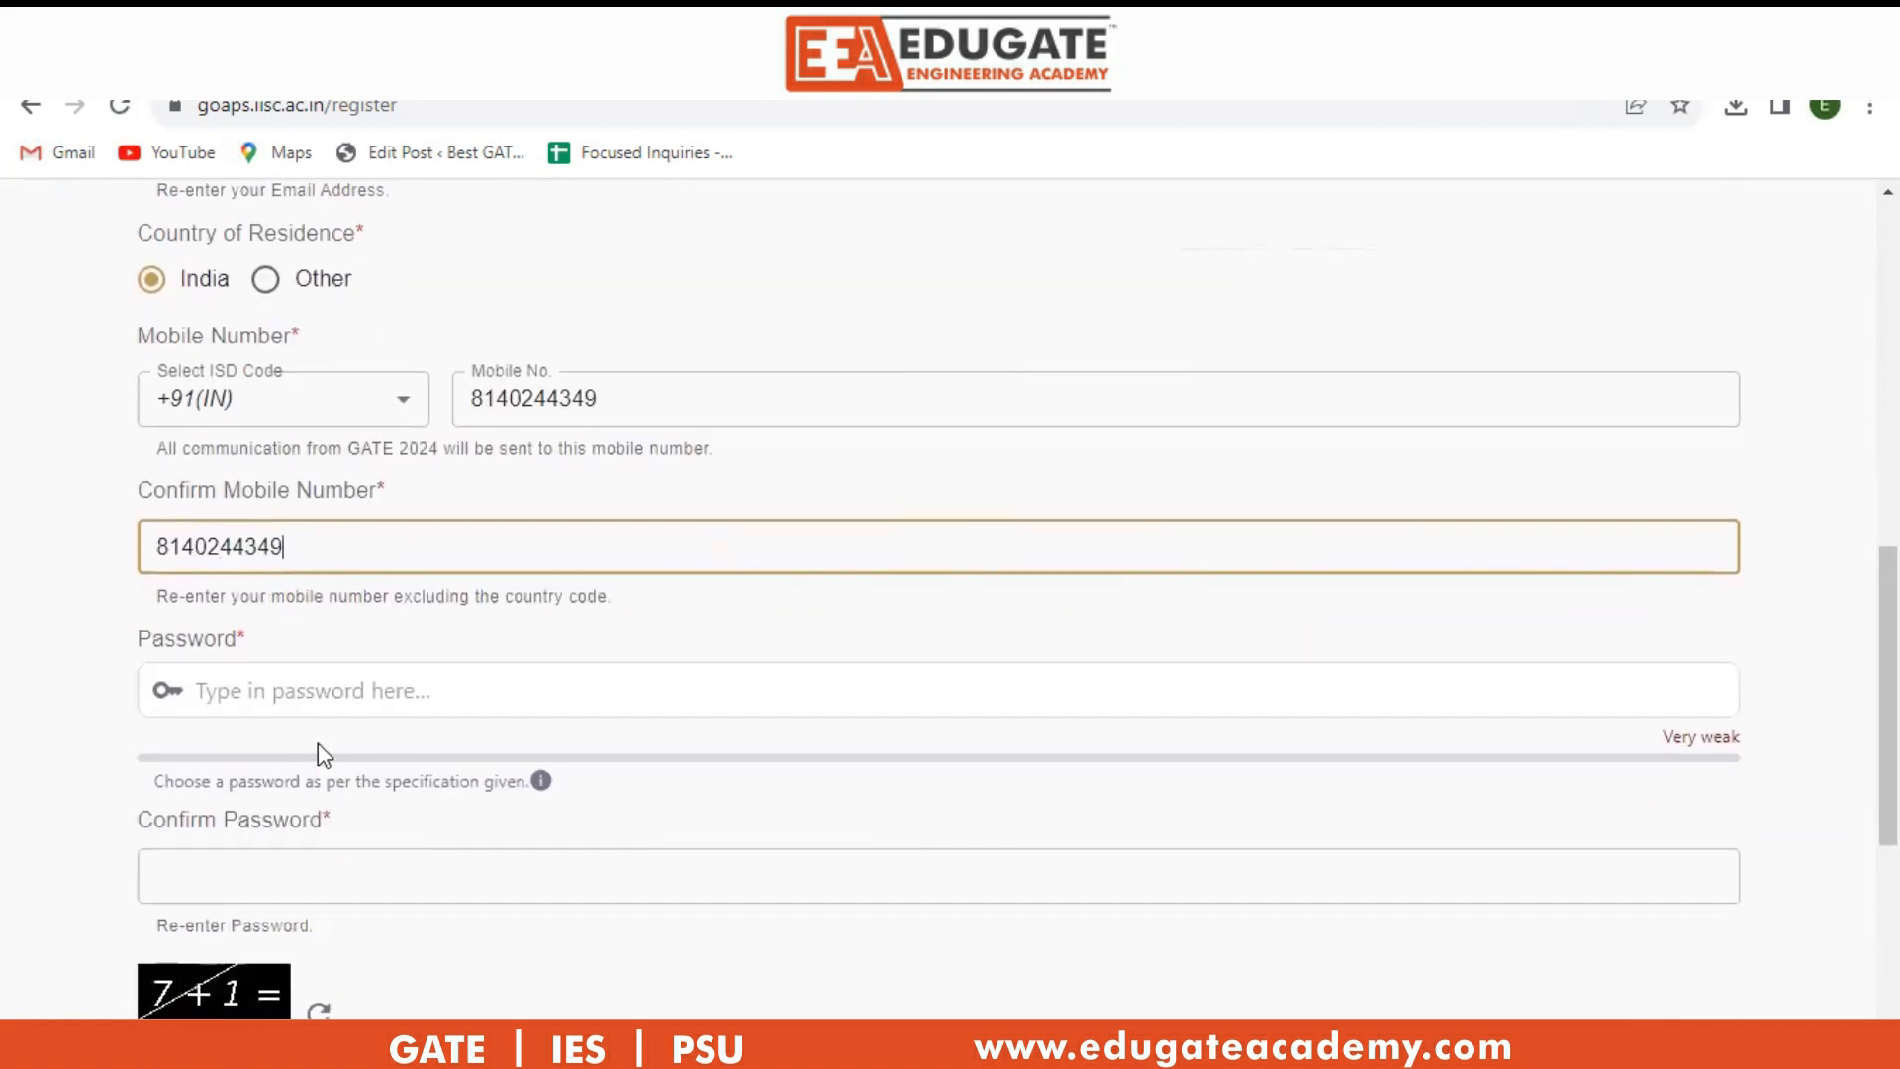
{"action": "scroll", "coordinate": [298, 686], "scroll_direction": "down", "scroll_amount": 3}
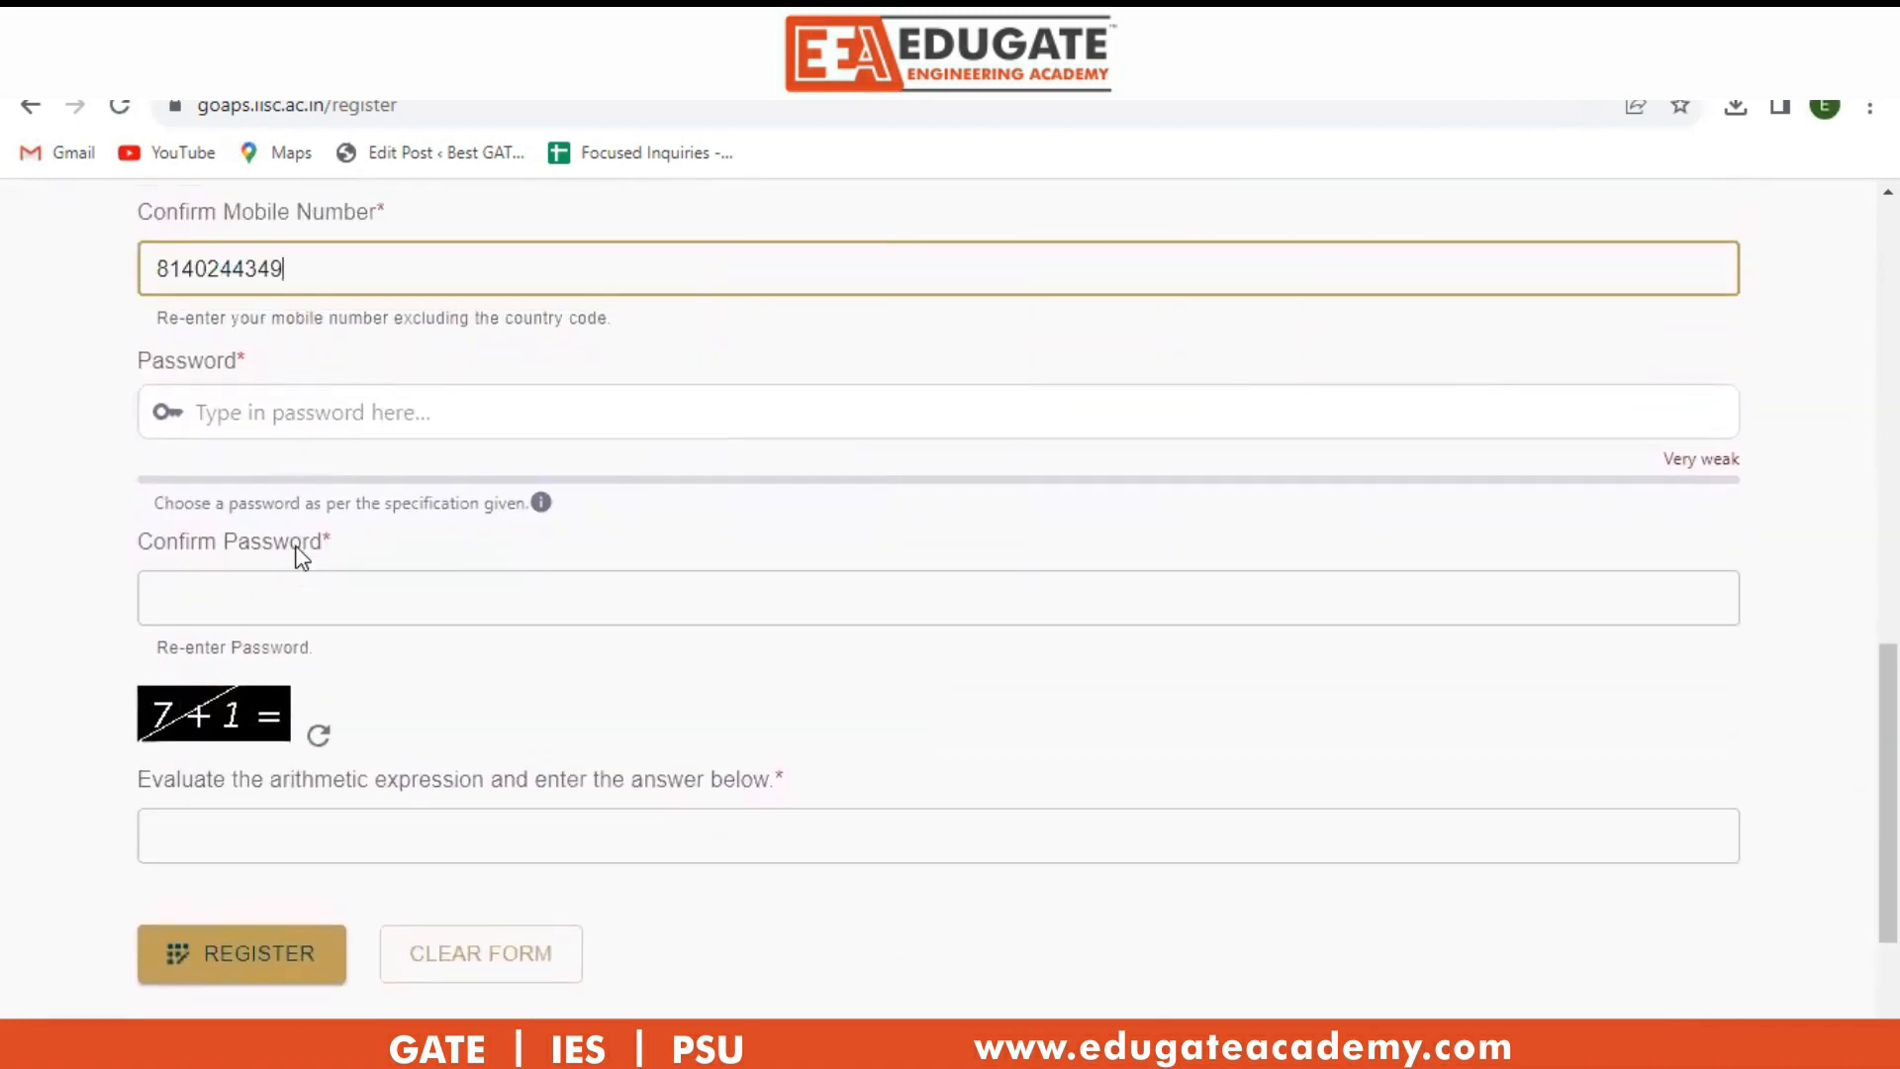
{"action": "left_click", "coordinate": [326, 837]}
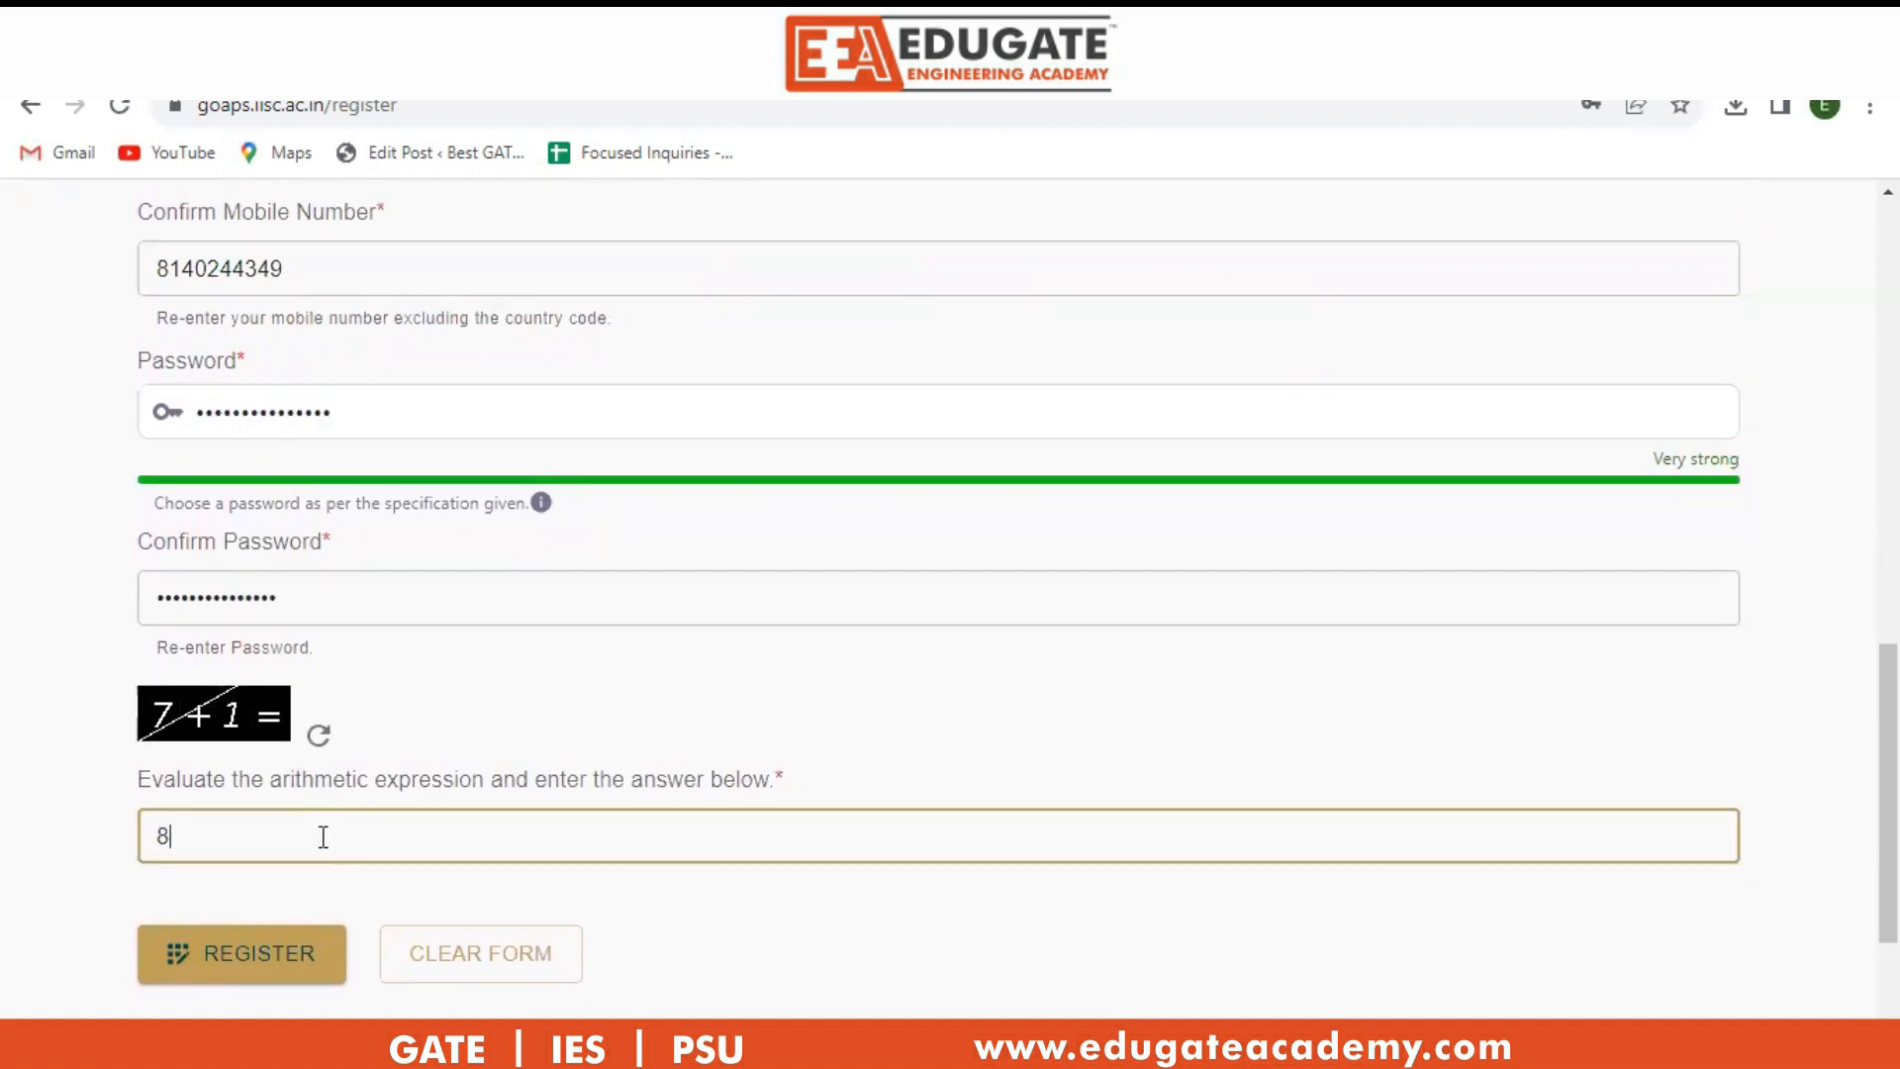
{"action": "left_click", "coordinate": [249, 966]}
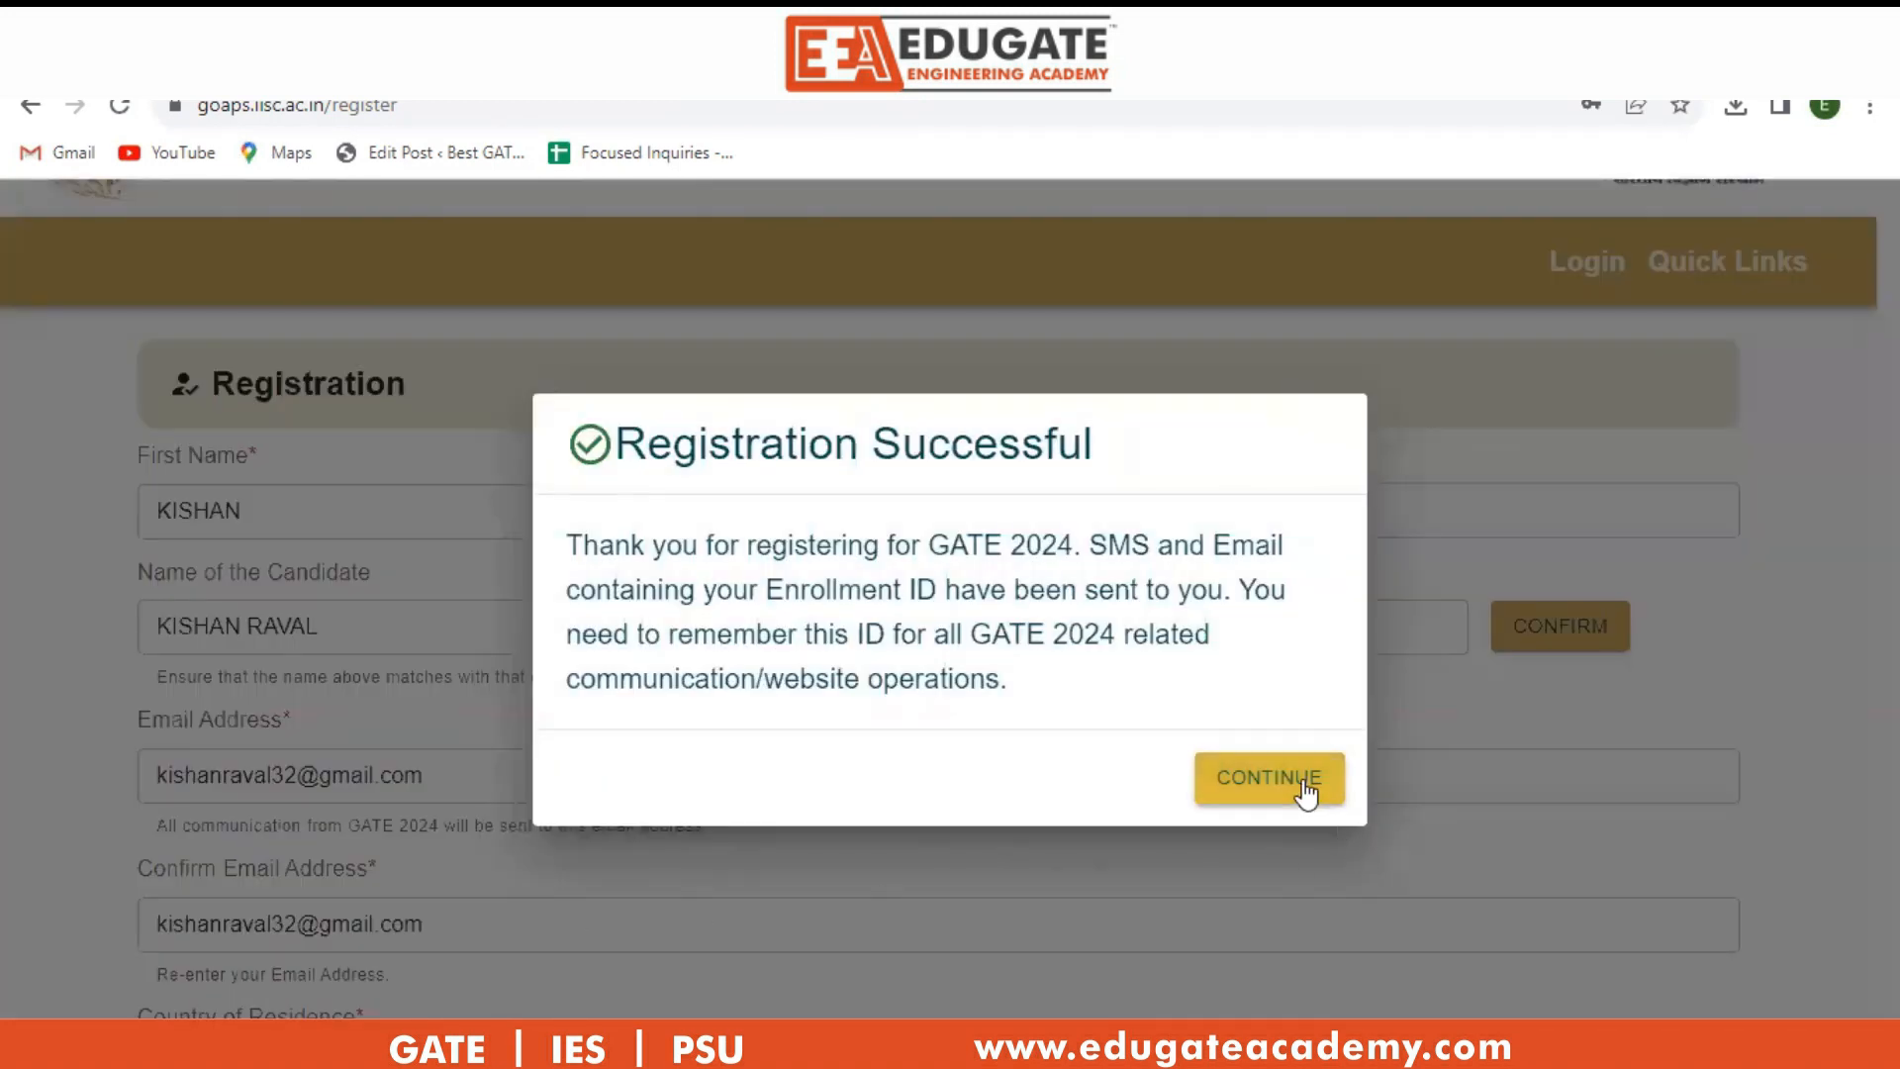
{"action": "left_click", "coordinate": [1270, 779]}
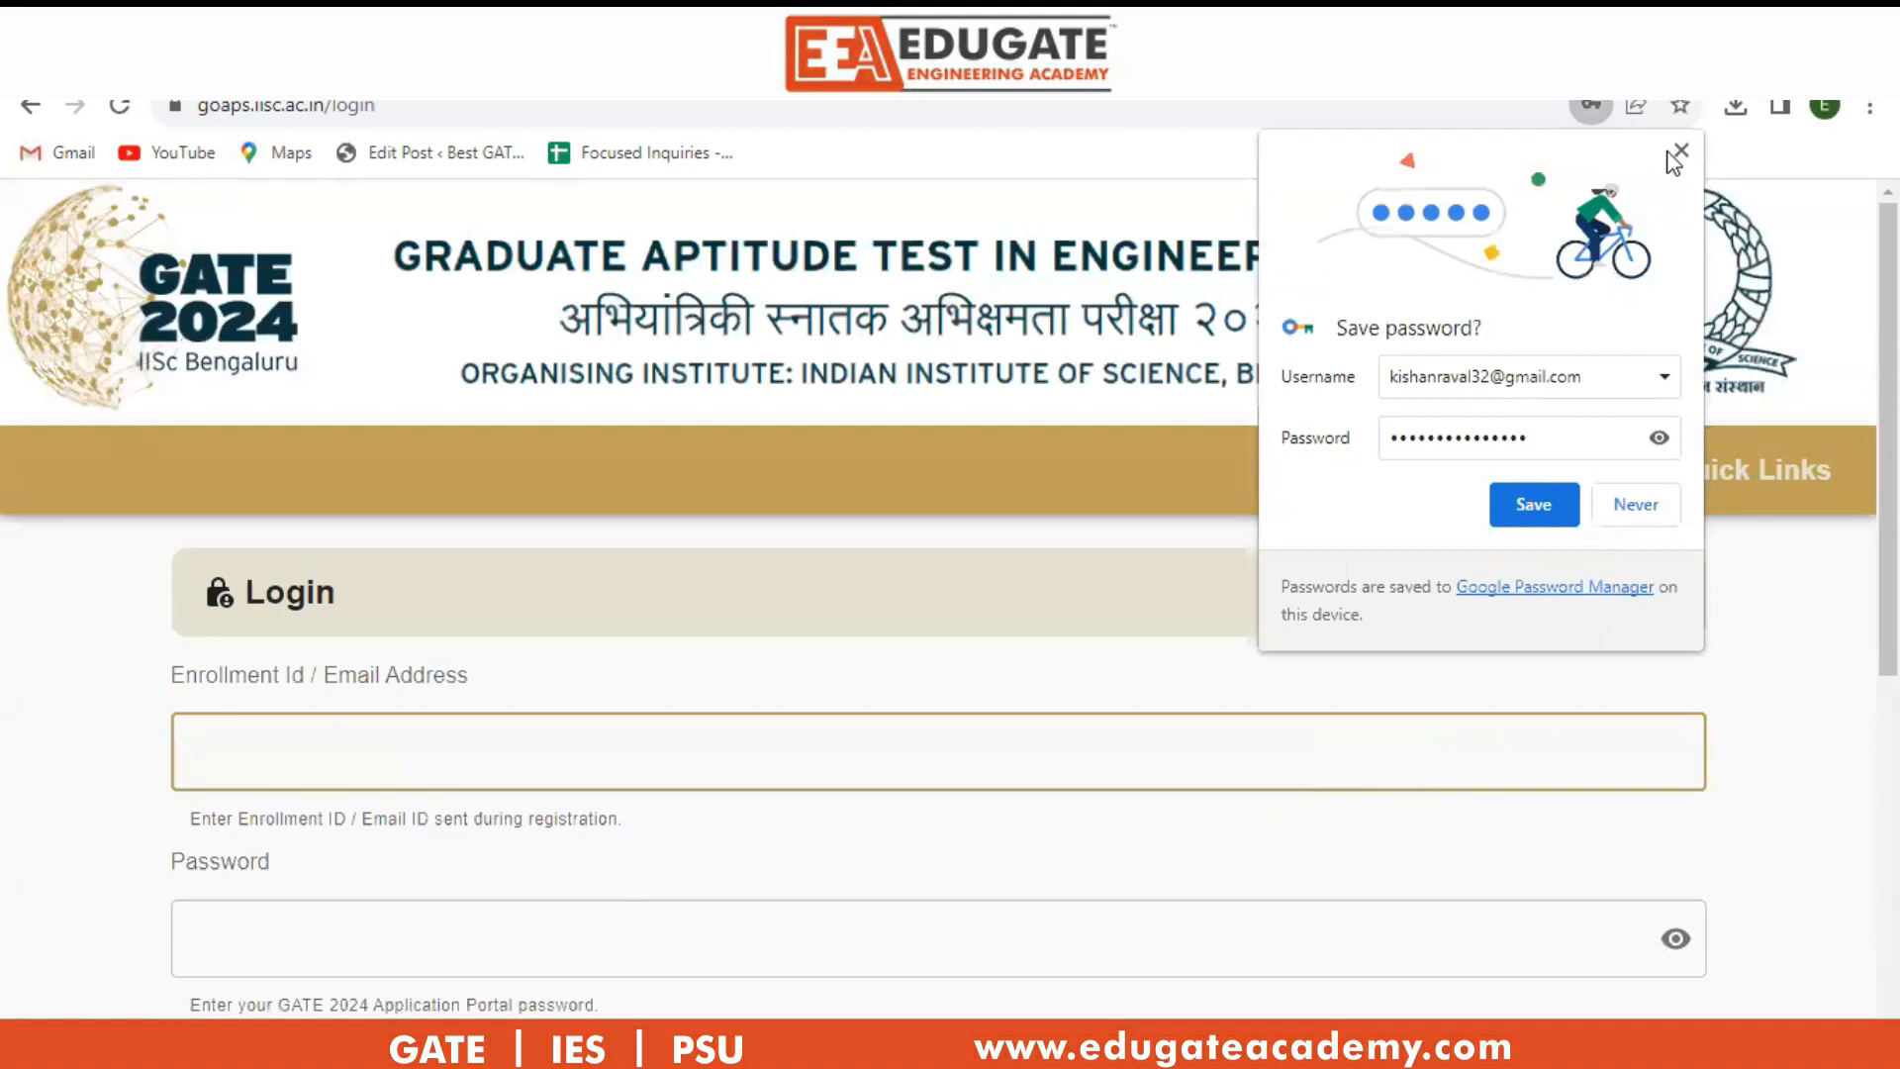
Log in with the registered e-mail and password after declining the browser's save-password prompt.
{"action": "left_click", "coordinate": [307, 756]}
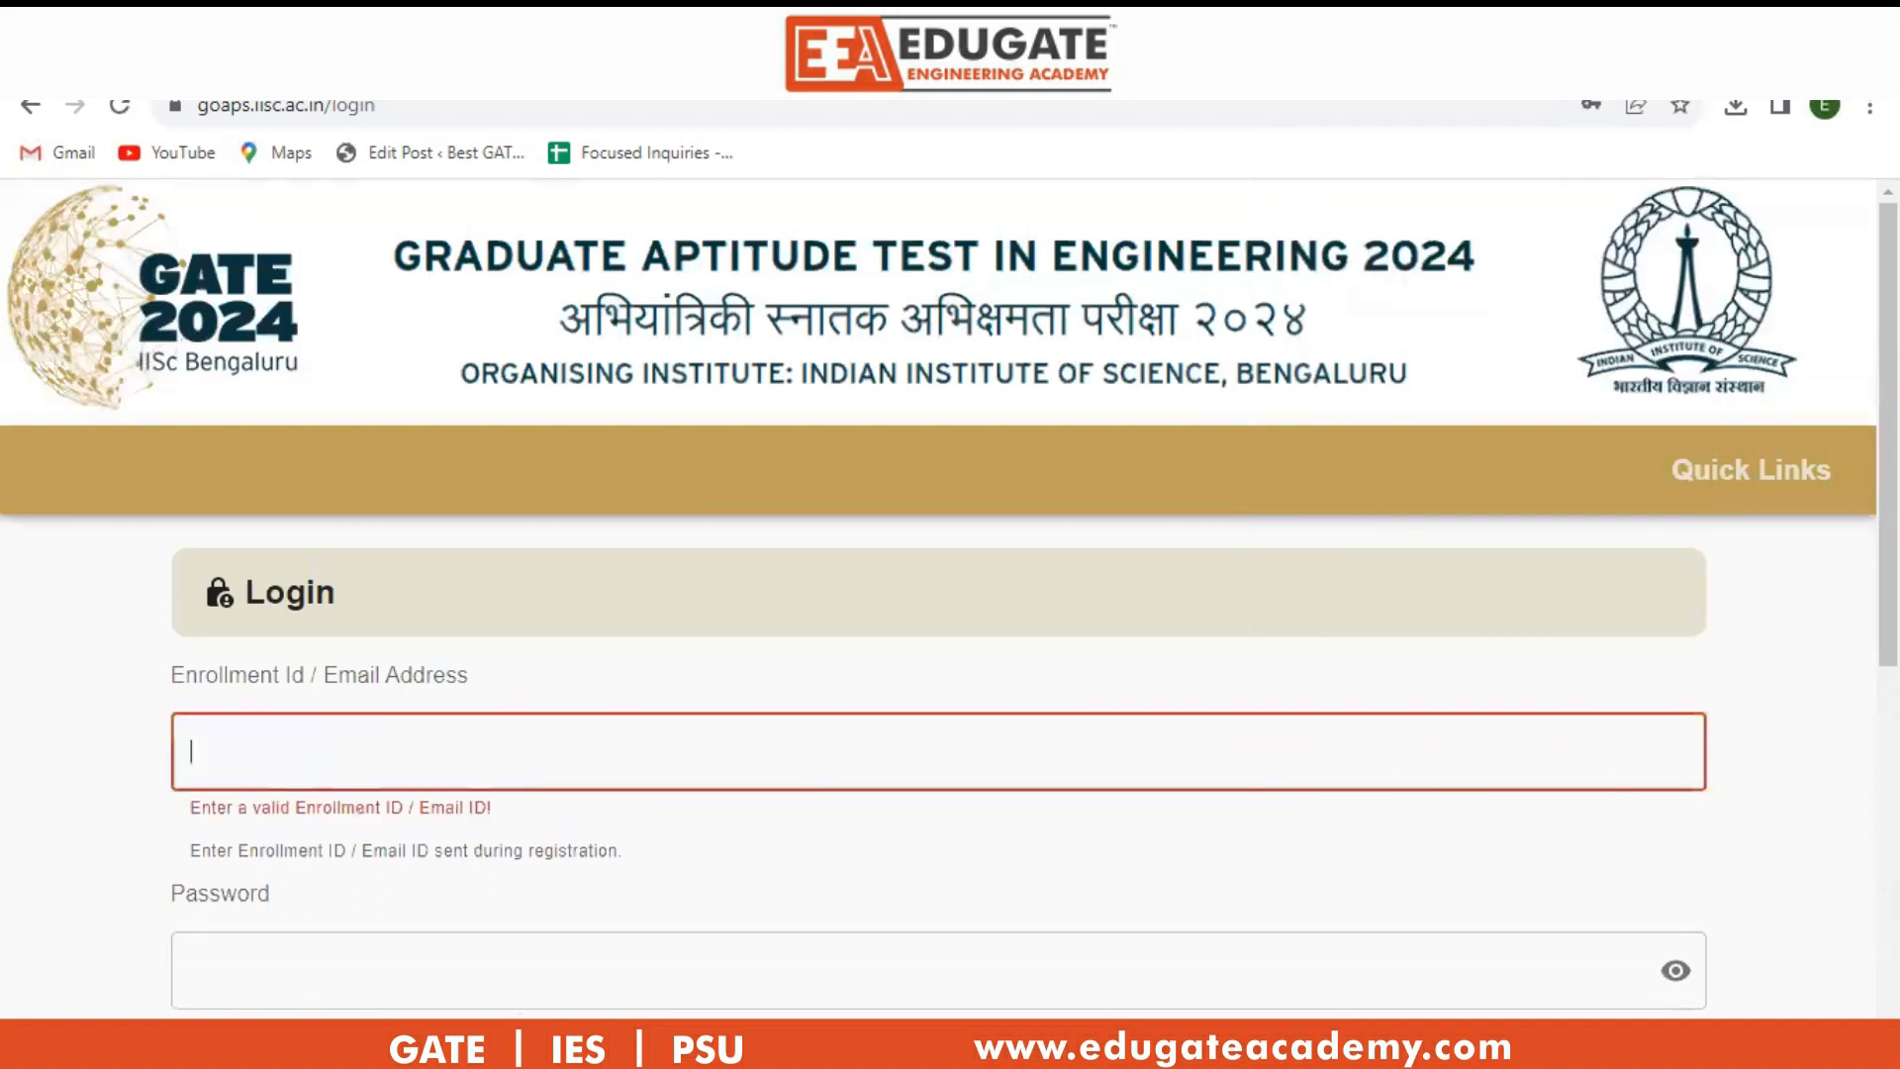
{"action": "scroll", "coordinate": [259, 760], "scroll_direction": "down", "scroll_amount": 1}
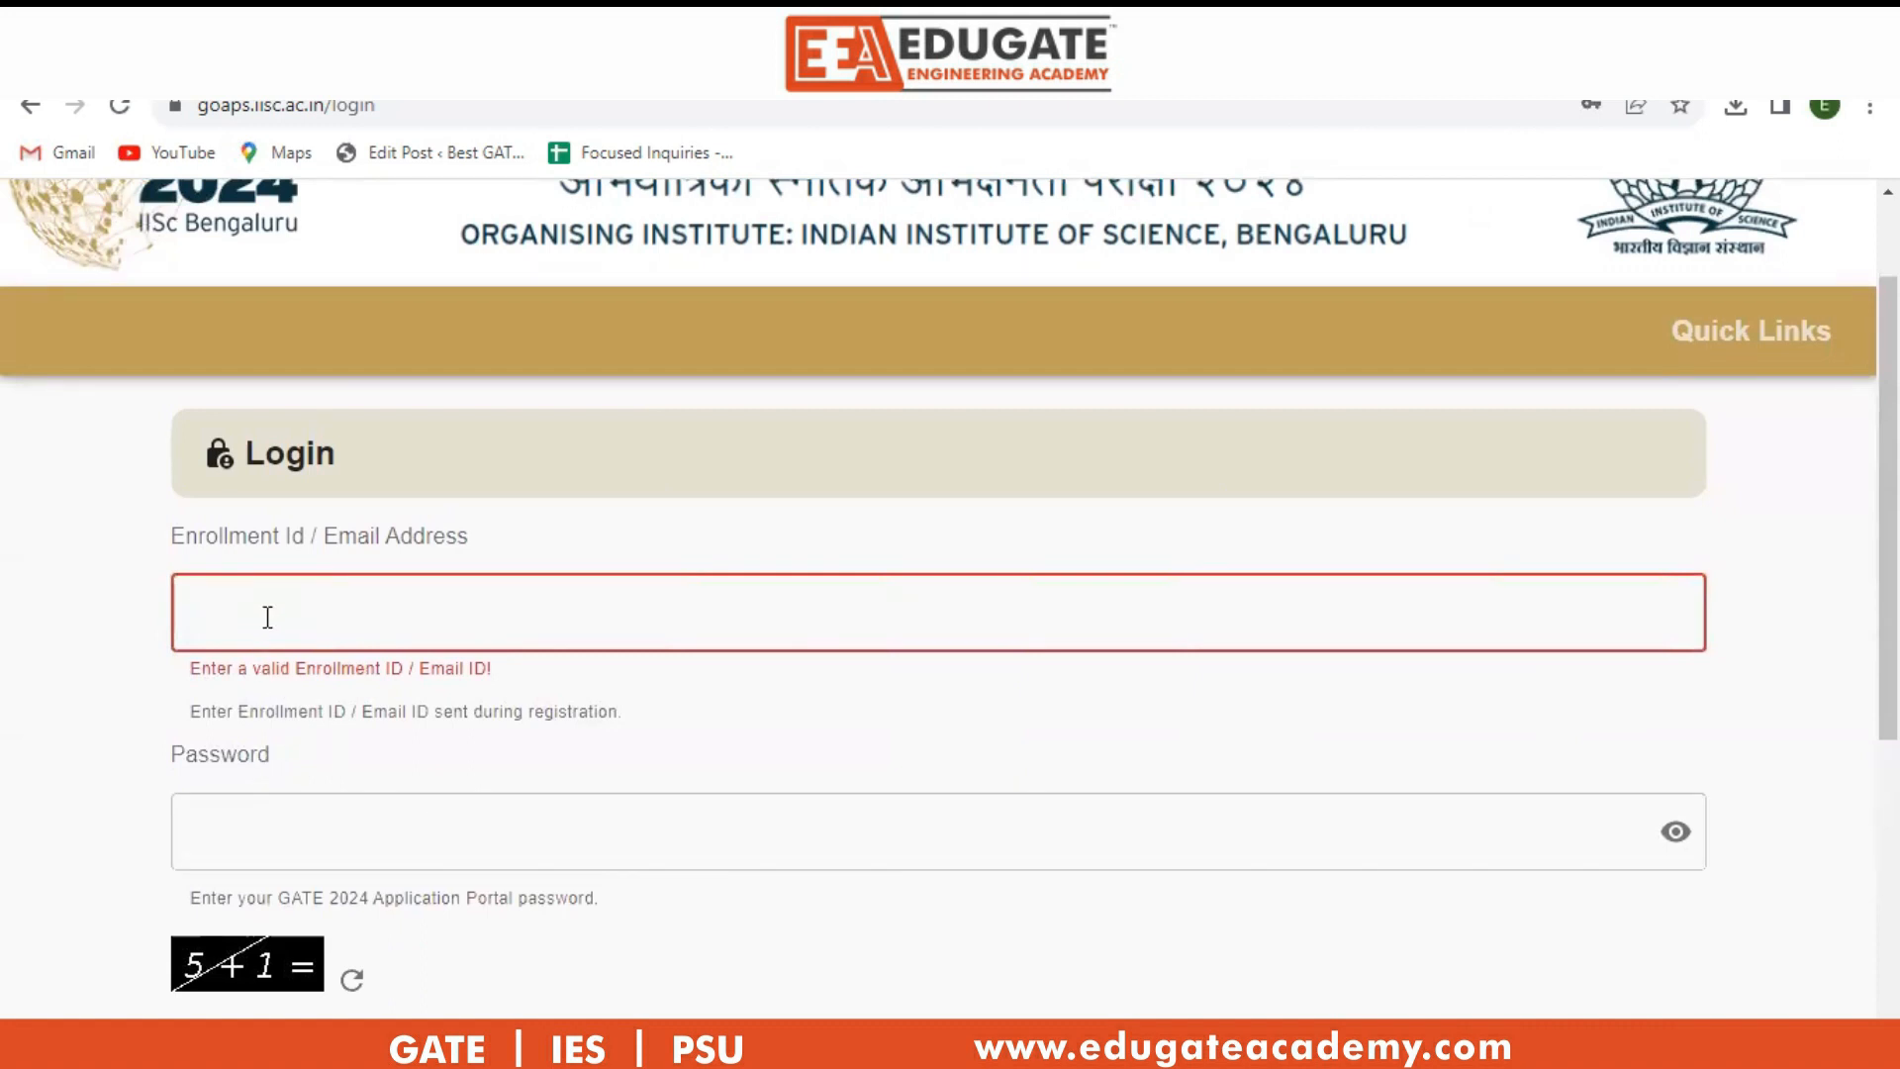
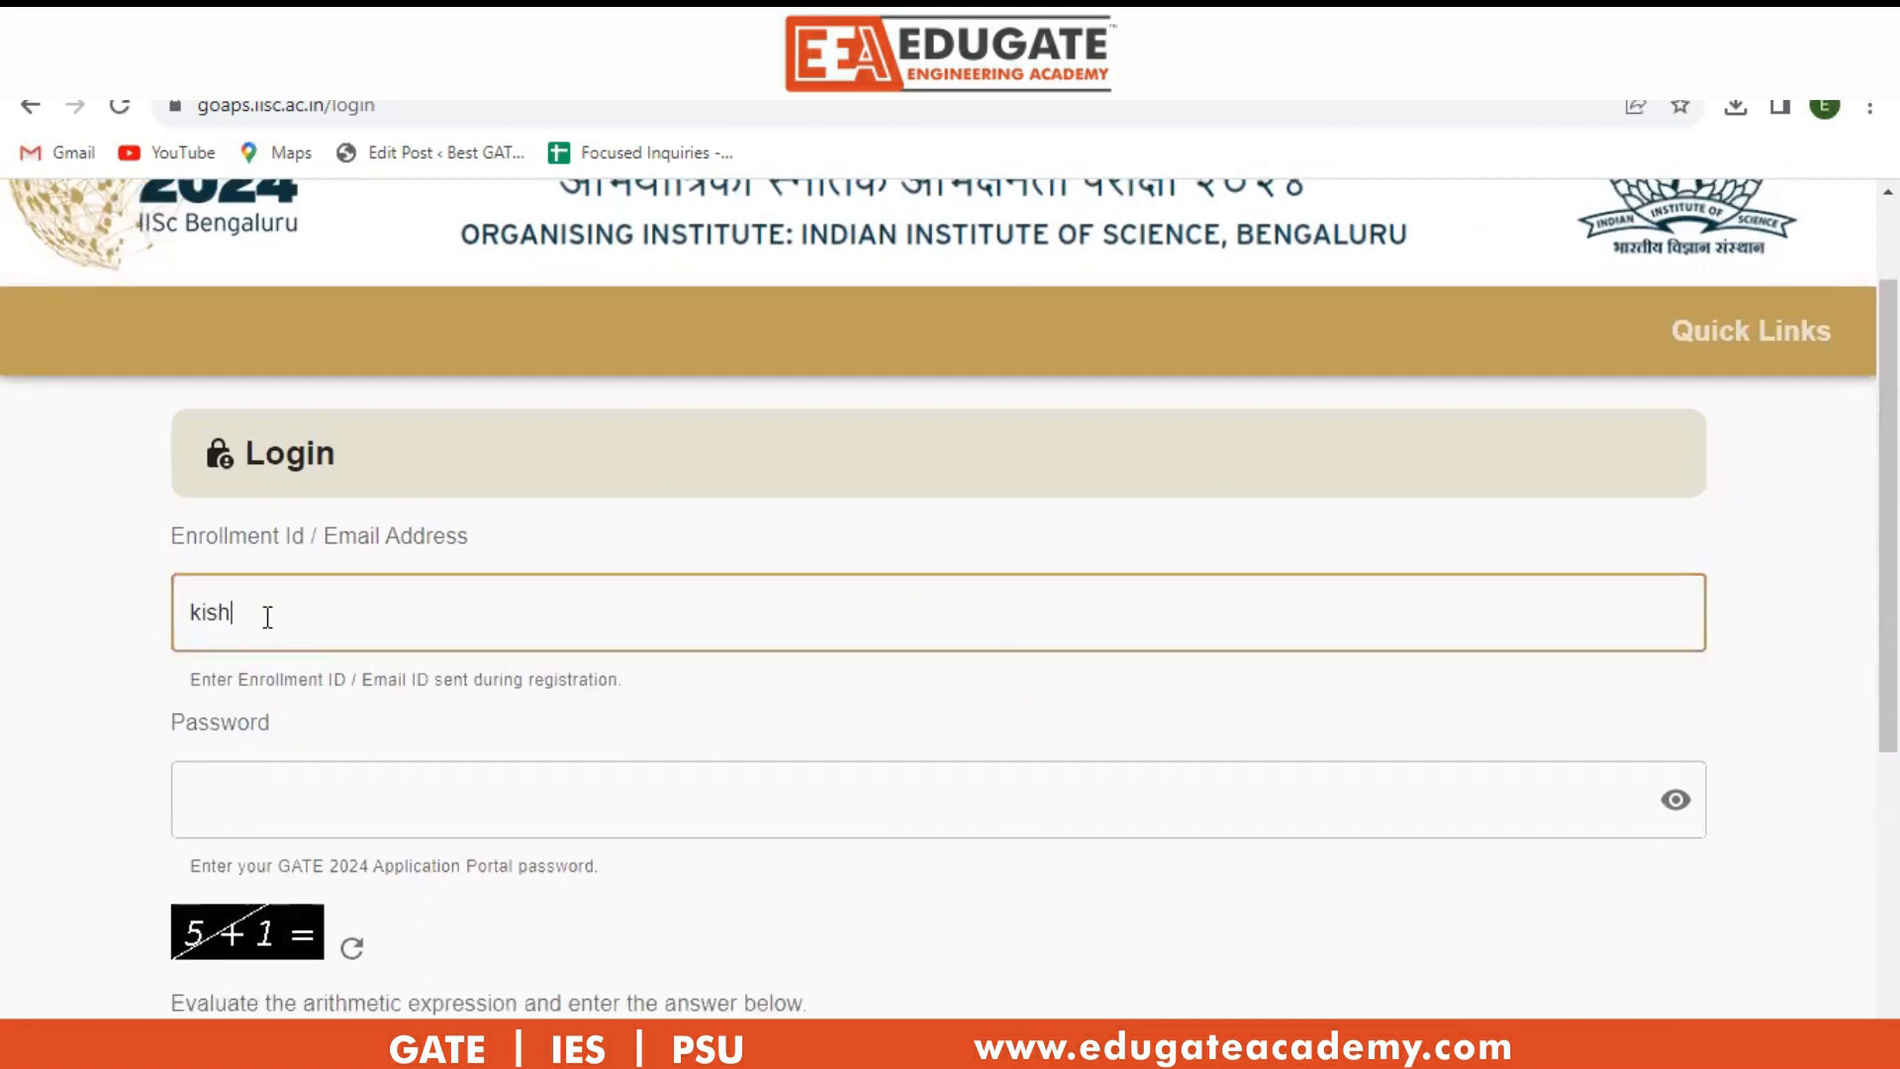
{"action": "scroll", "coordinate": [271, 629], "scroll_direction": "up", "scroll_amount": 1}
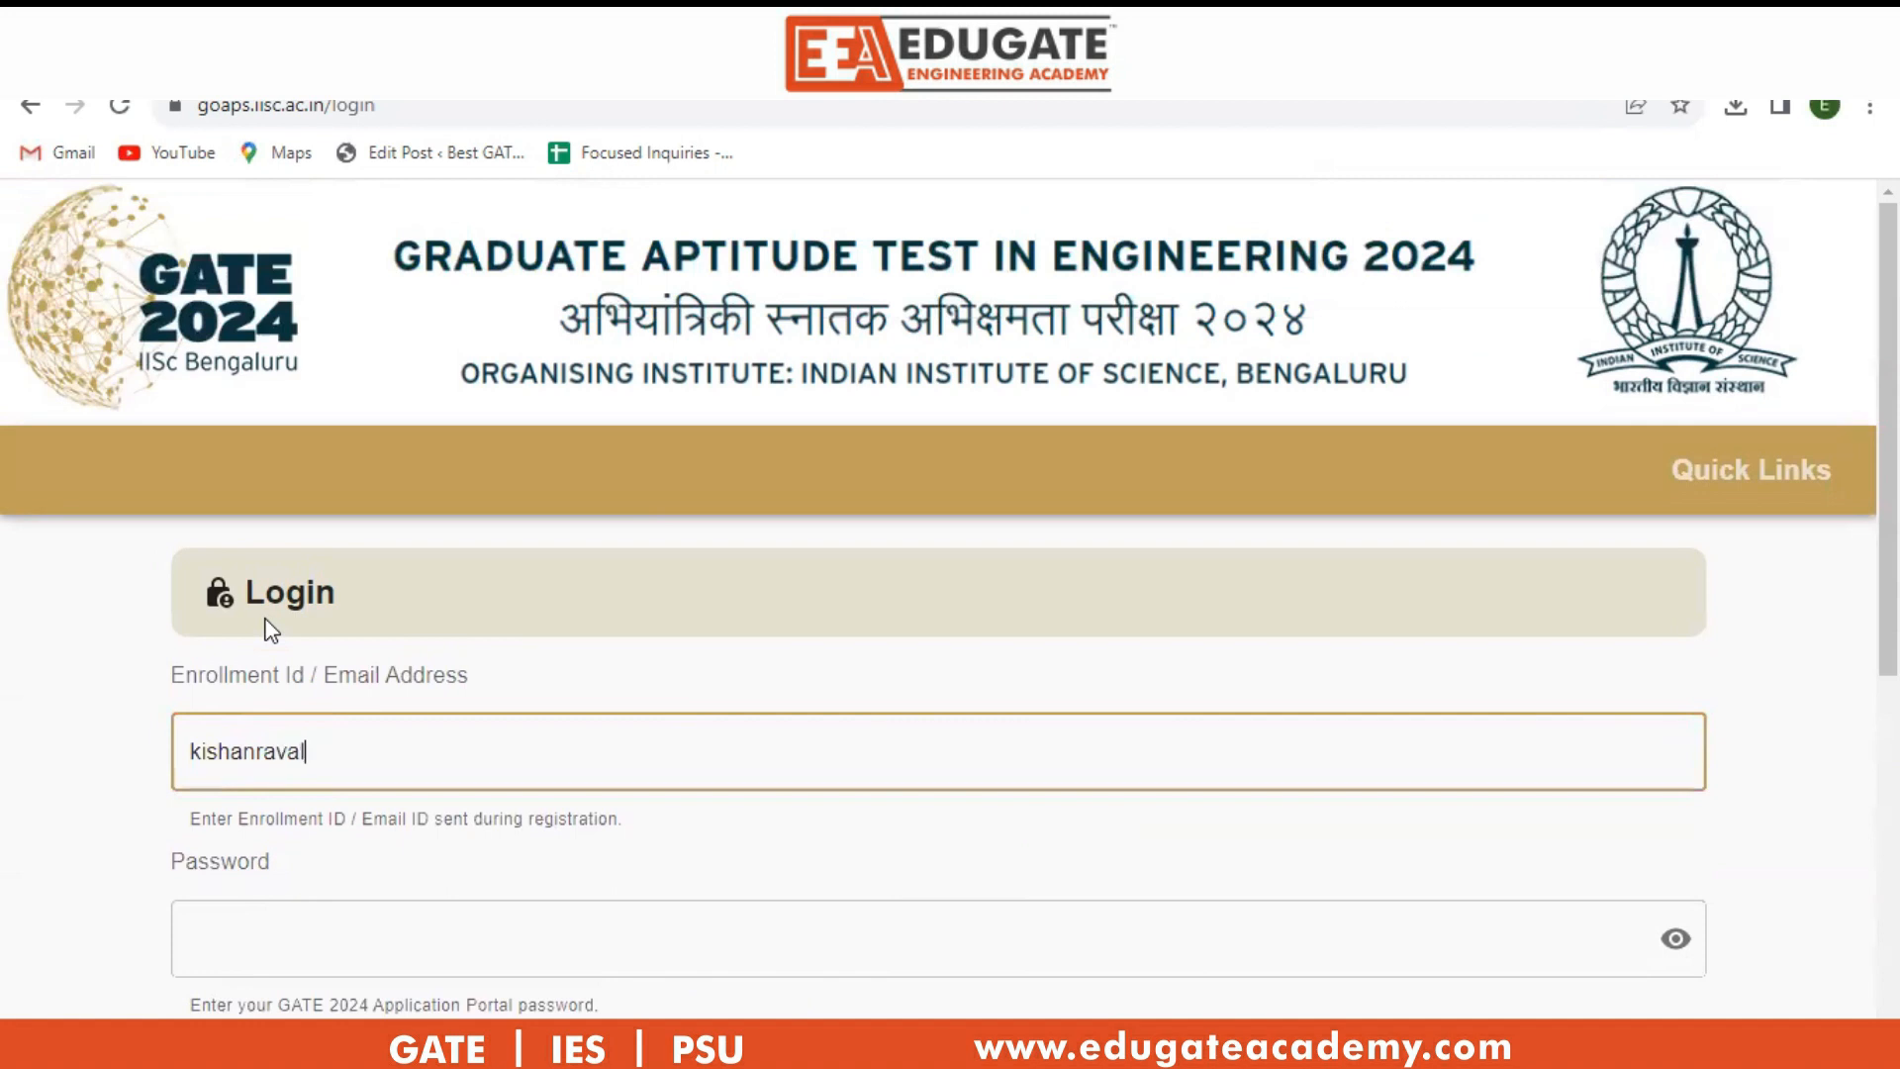
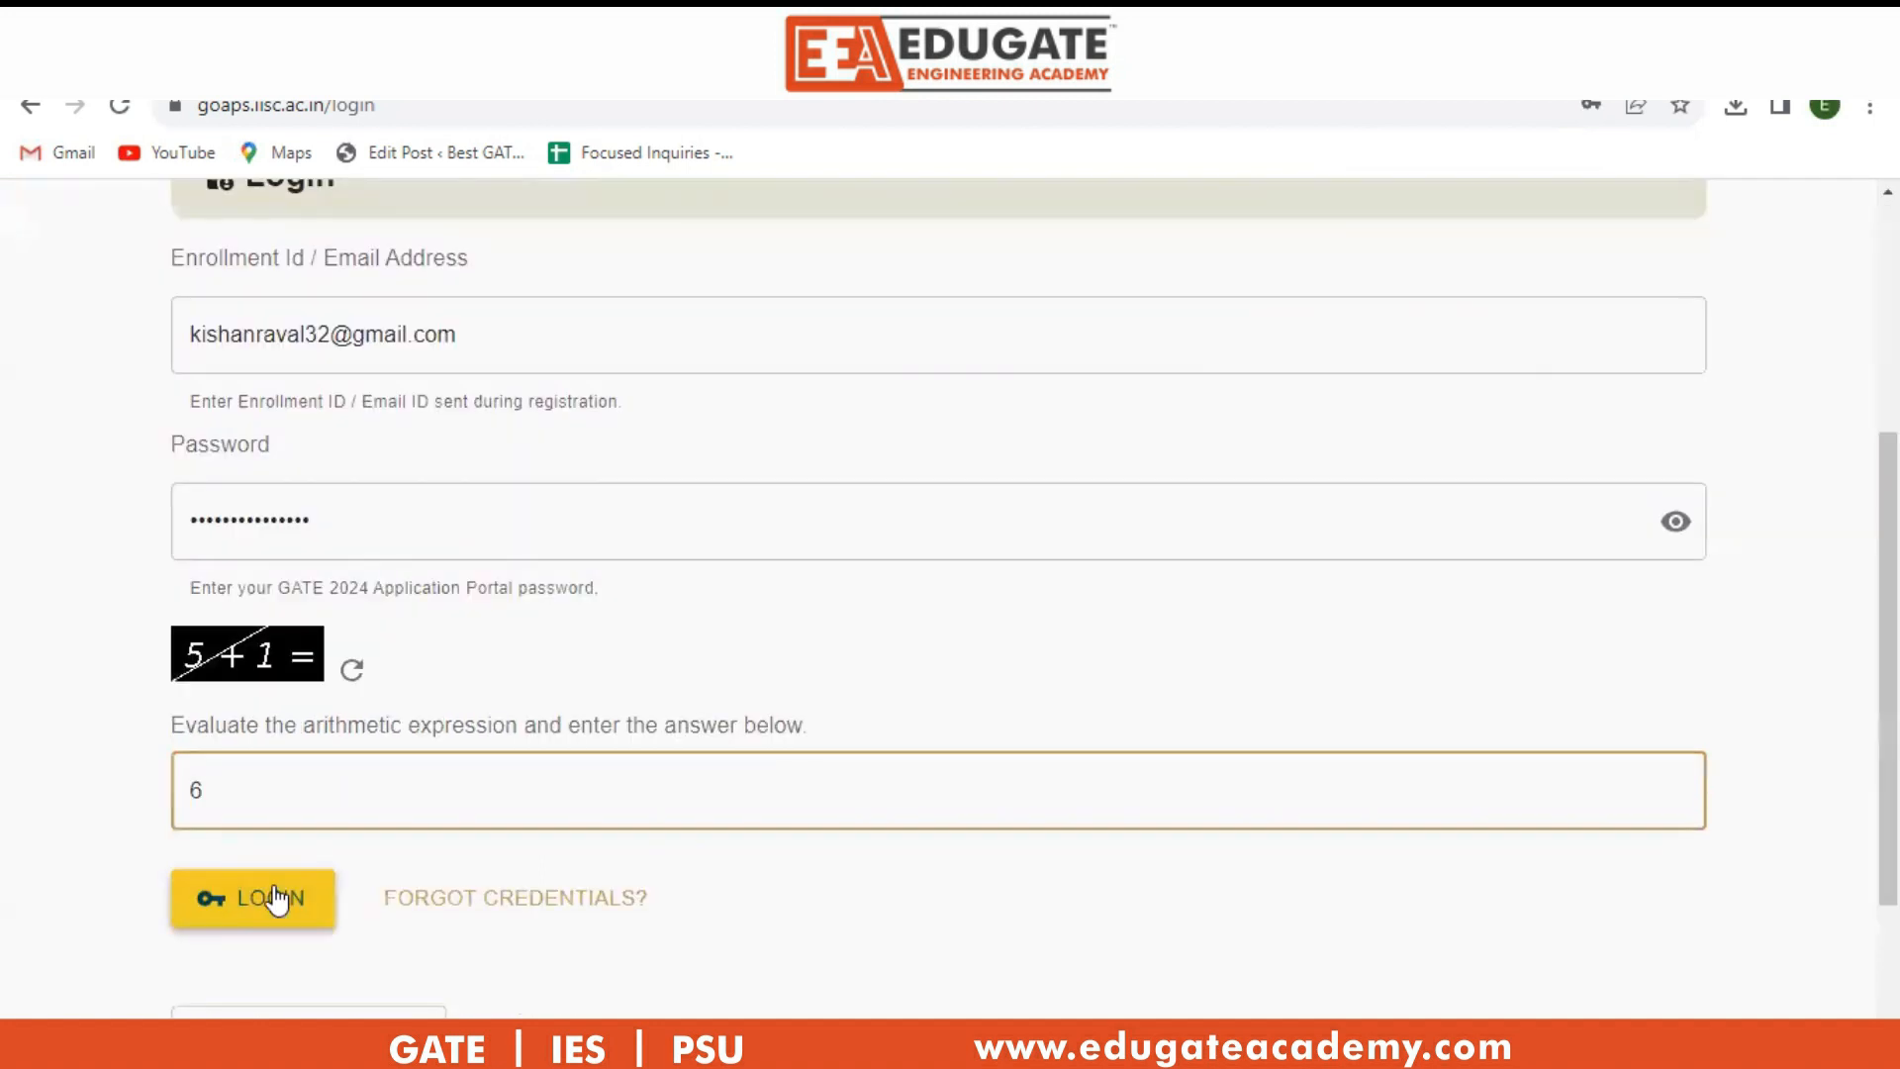
{"action": "left_click", "coordinate": [275, 888]}
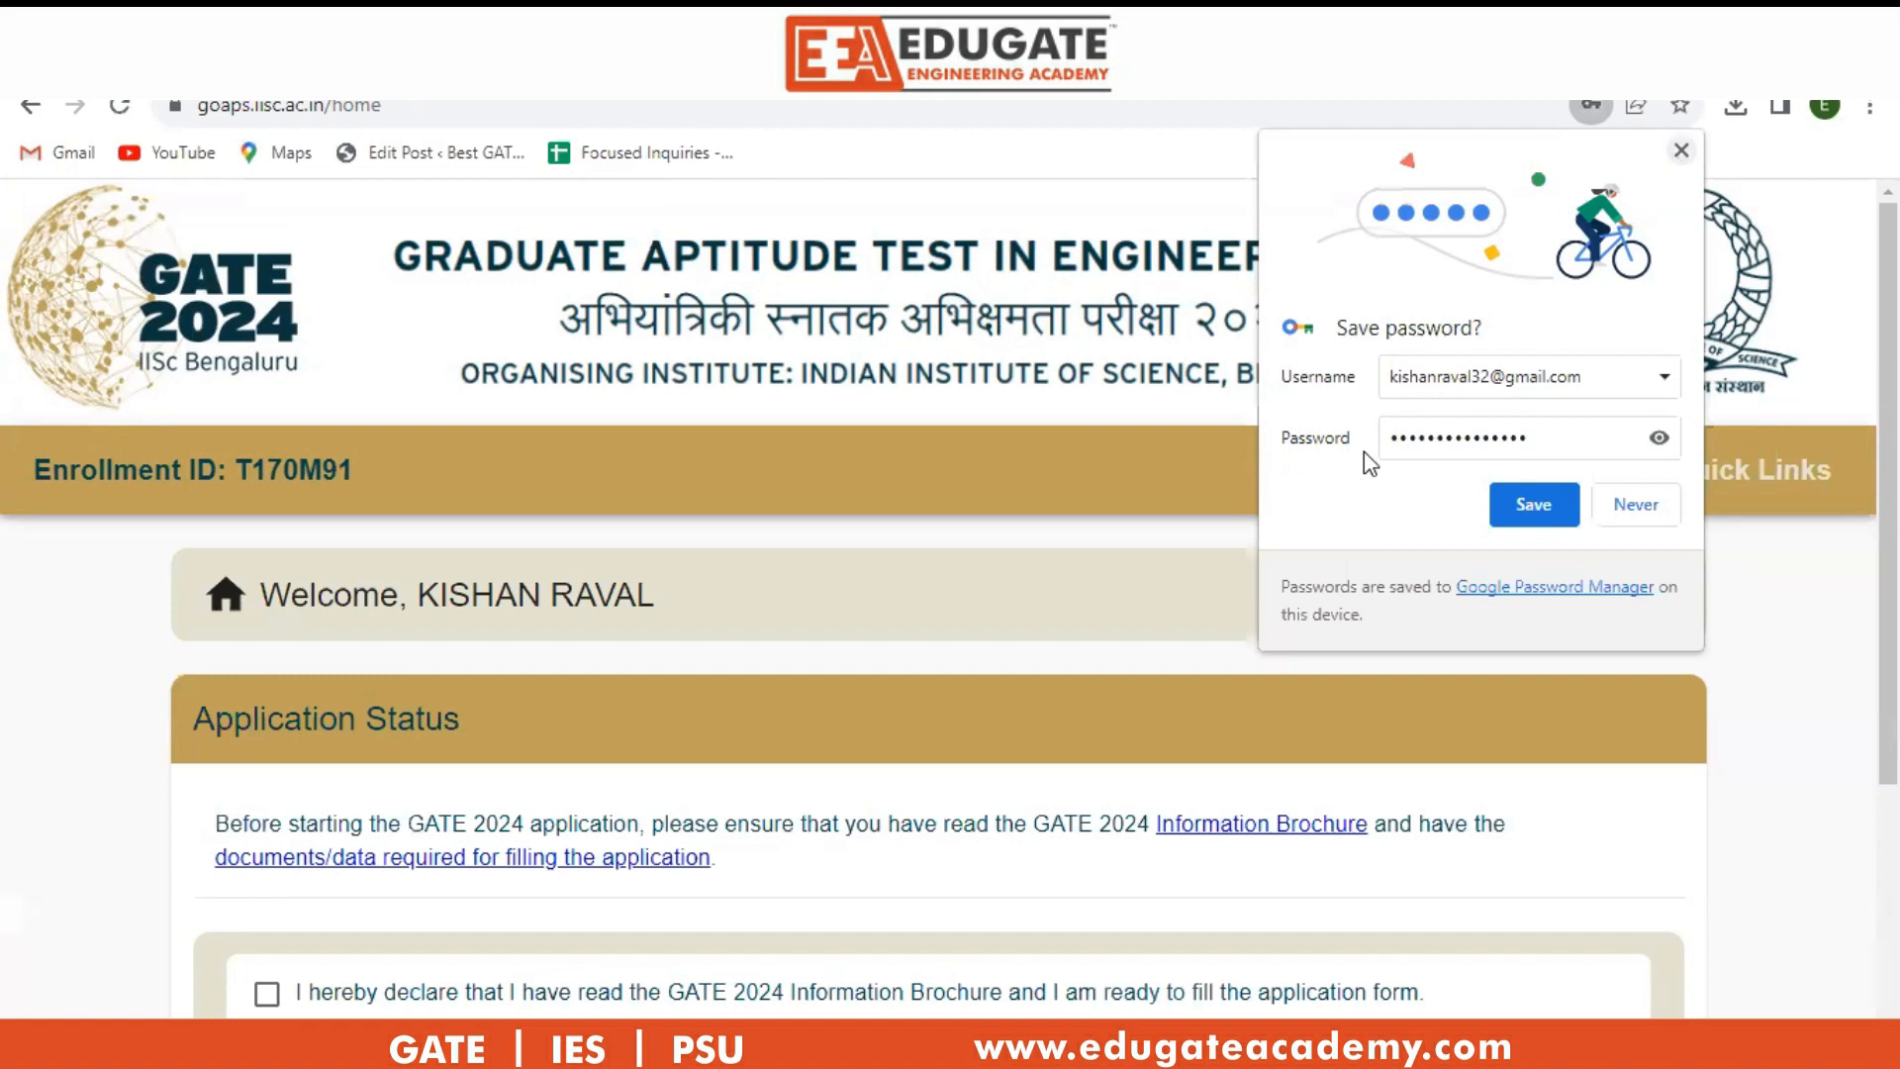
Accept the brochure declaration and start the application form at its Exam Details page.
{"action": "left_click", "coordinate": [1761, 598]}
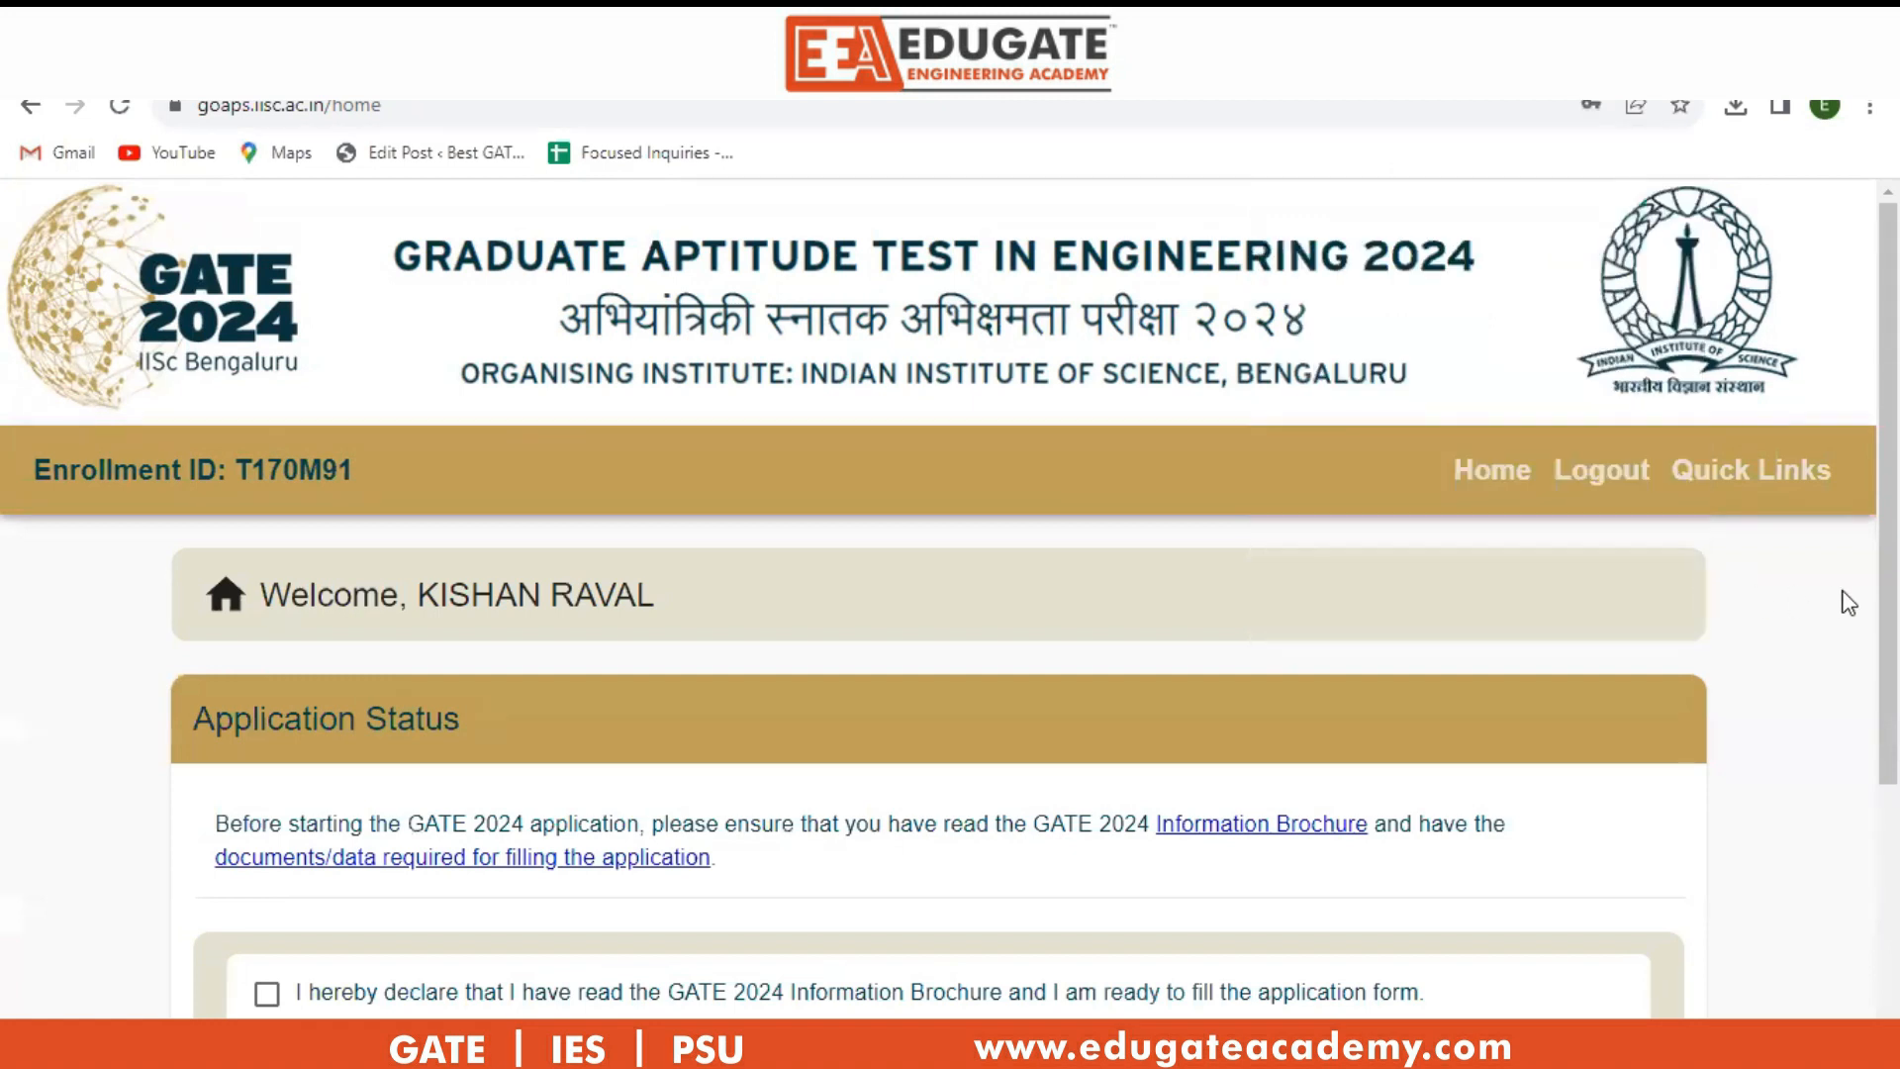
{"action": "scroll", "coordinate": [1849, 602], "scroll_direction": "down", "scroll_amount": 3}
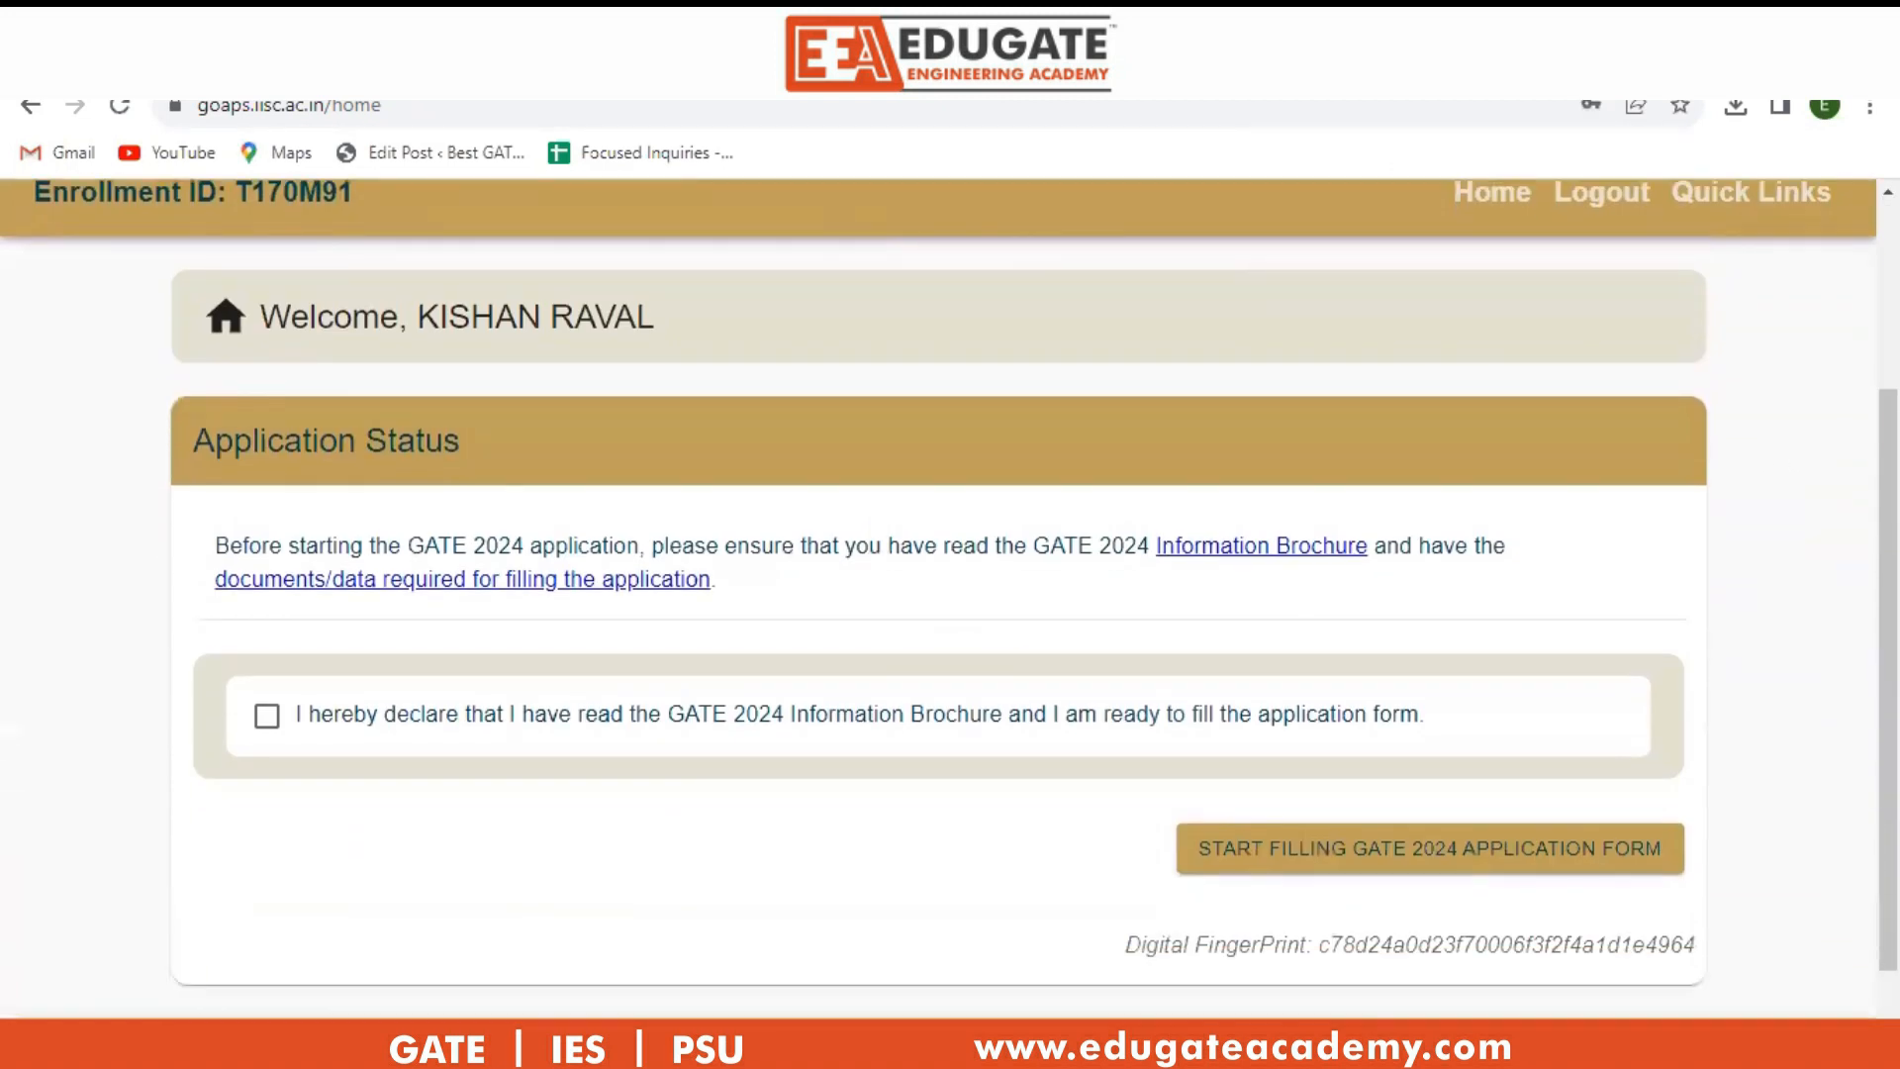
{"action": "left_click", "coordinate": [266, 716]}
{"action": "left_click", "coordinate": [1425, 867]}
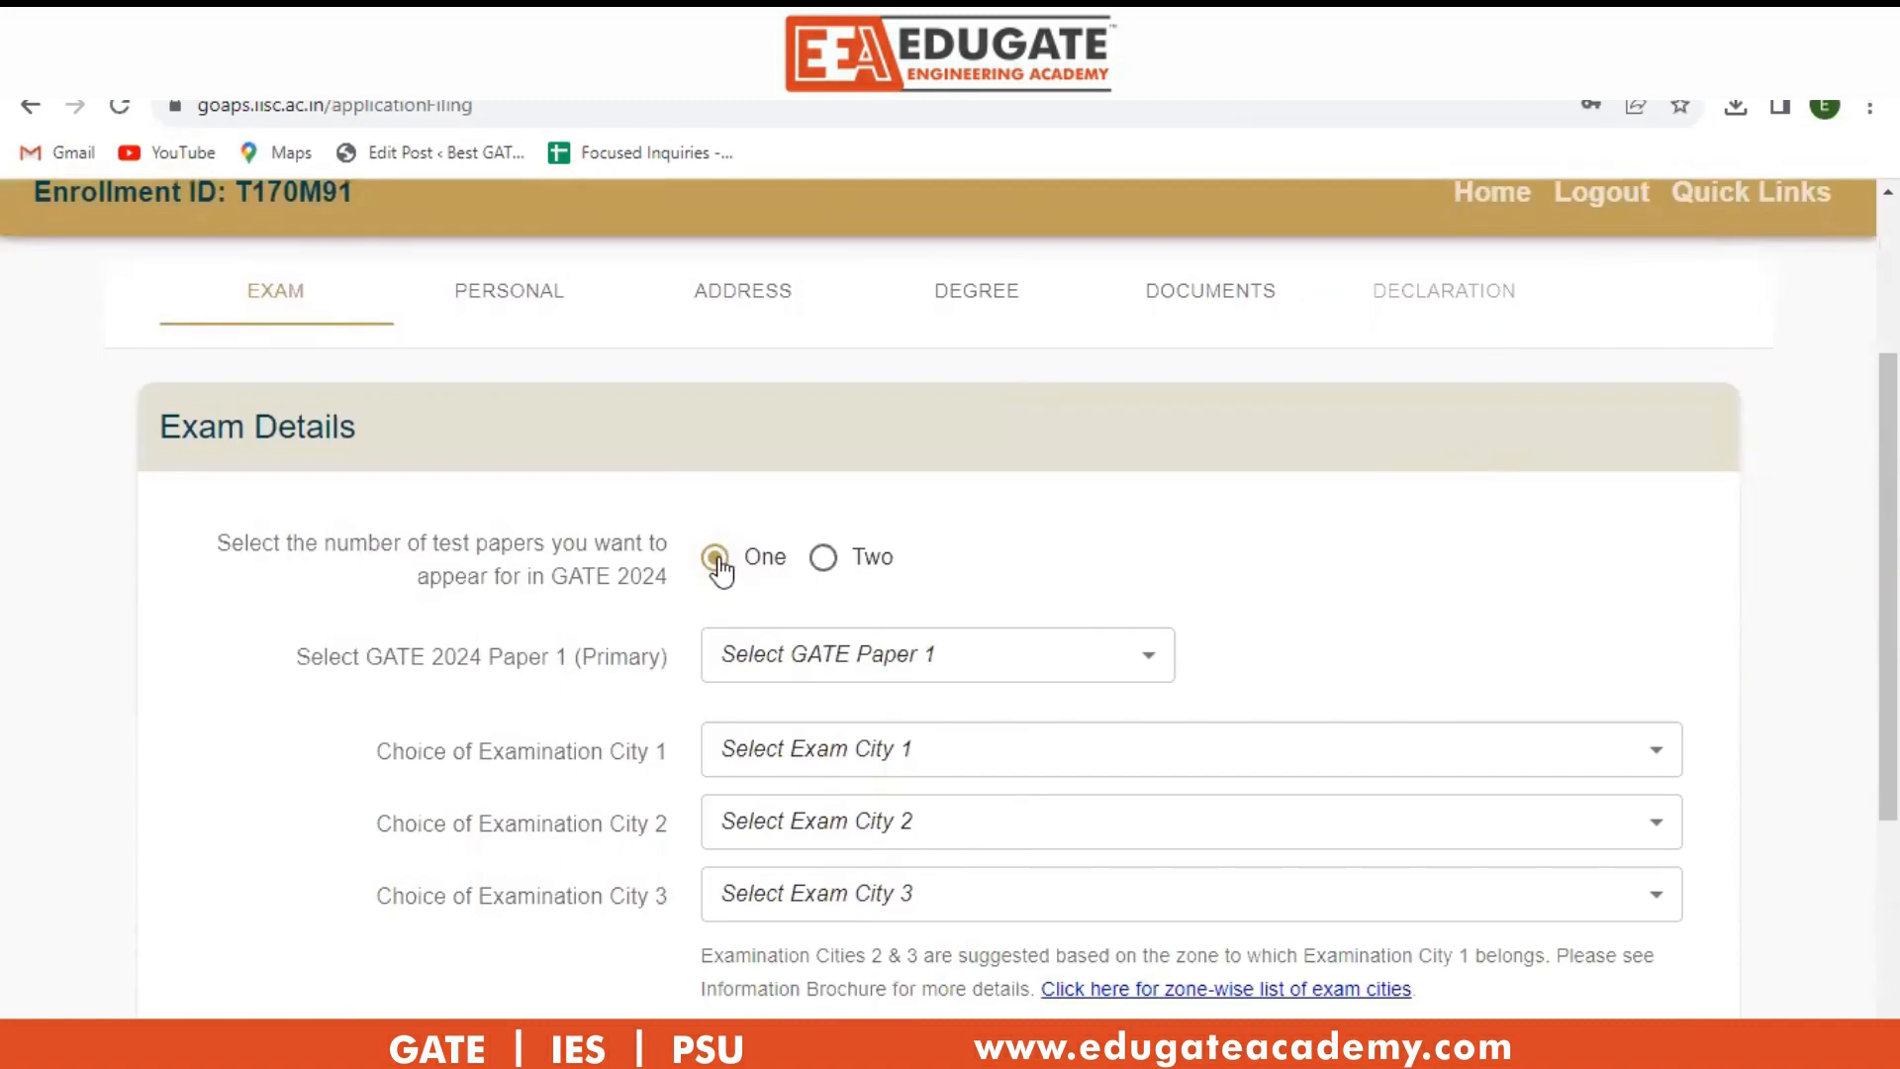
{"action": "left_click", "coordinate": [826, 566]}
{"action": "left_click", "coordinate": [717, 561]}
Choose two papers: Mechanical Engineering (ME) as Paper 1 and Production and Industrial Engineering (PI) as Paper 2.
{"action": "left_click", "coordinate": [826, 569]}
{"action": "left_click", "coordinate": [892, 666]}
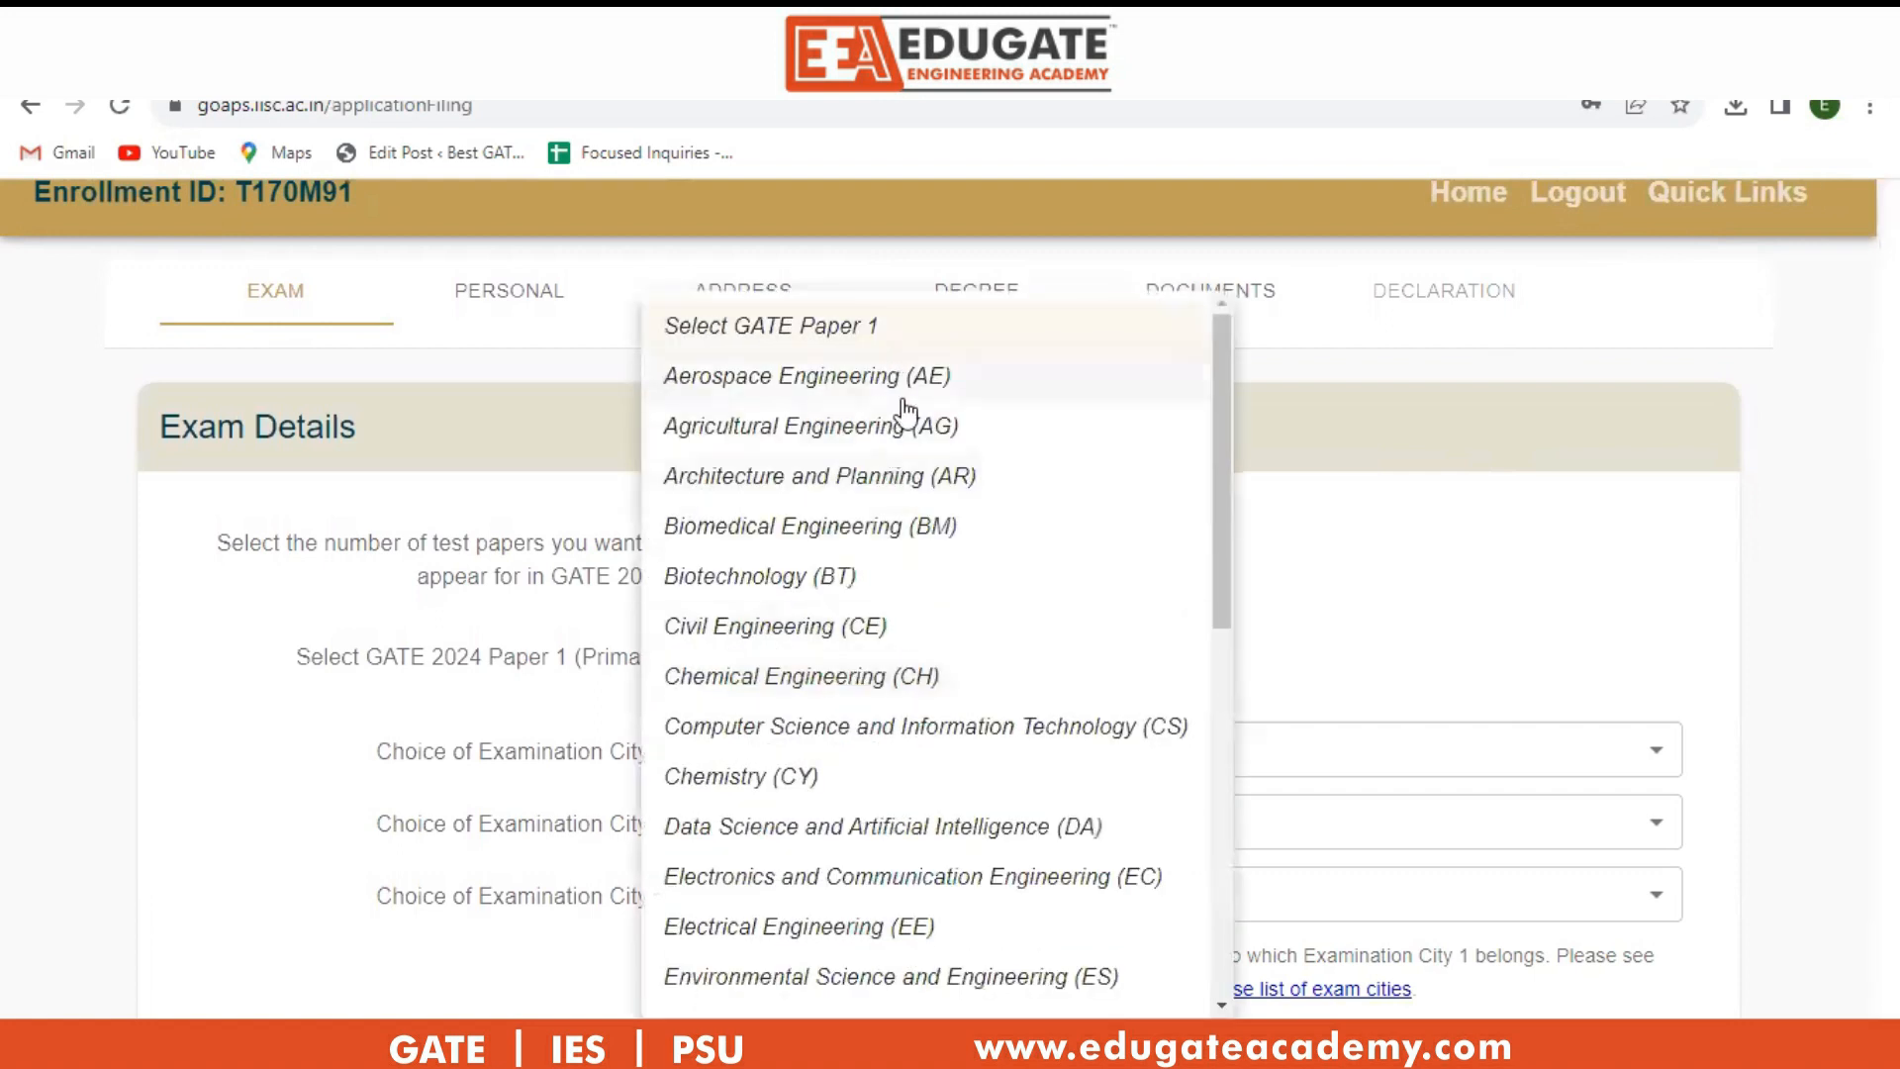
{"action": "scroll", "coordinate": [891, 851], "scroll_direction": "down", "scroll_amount": 5}
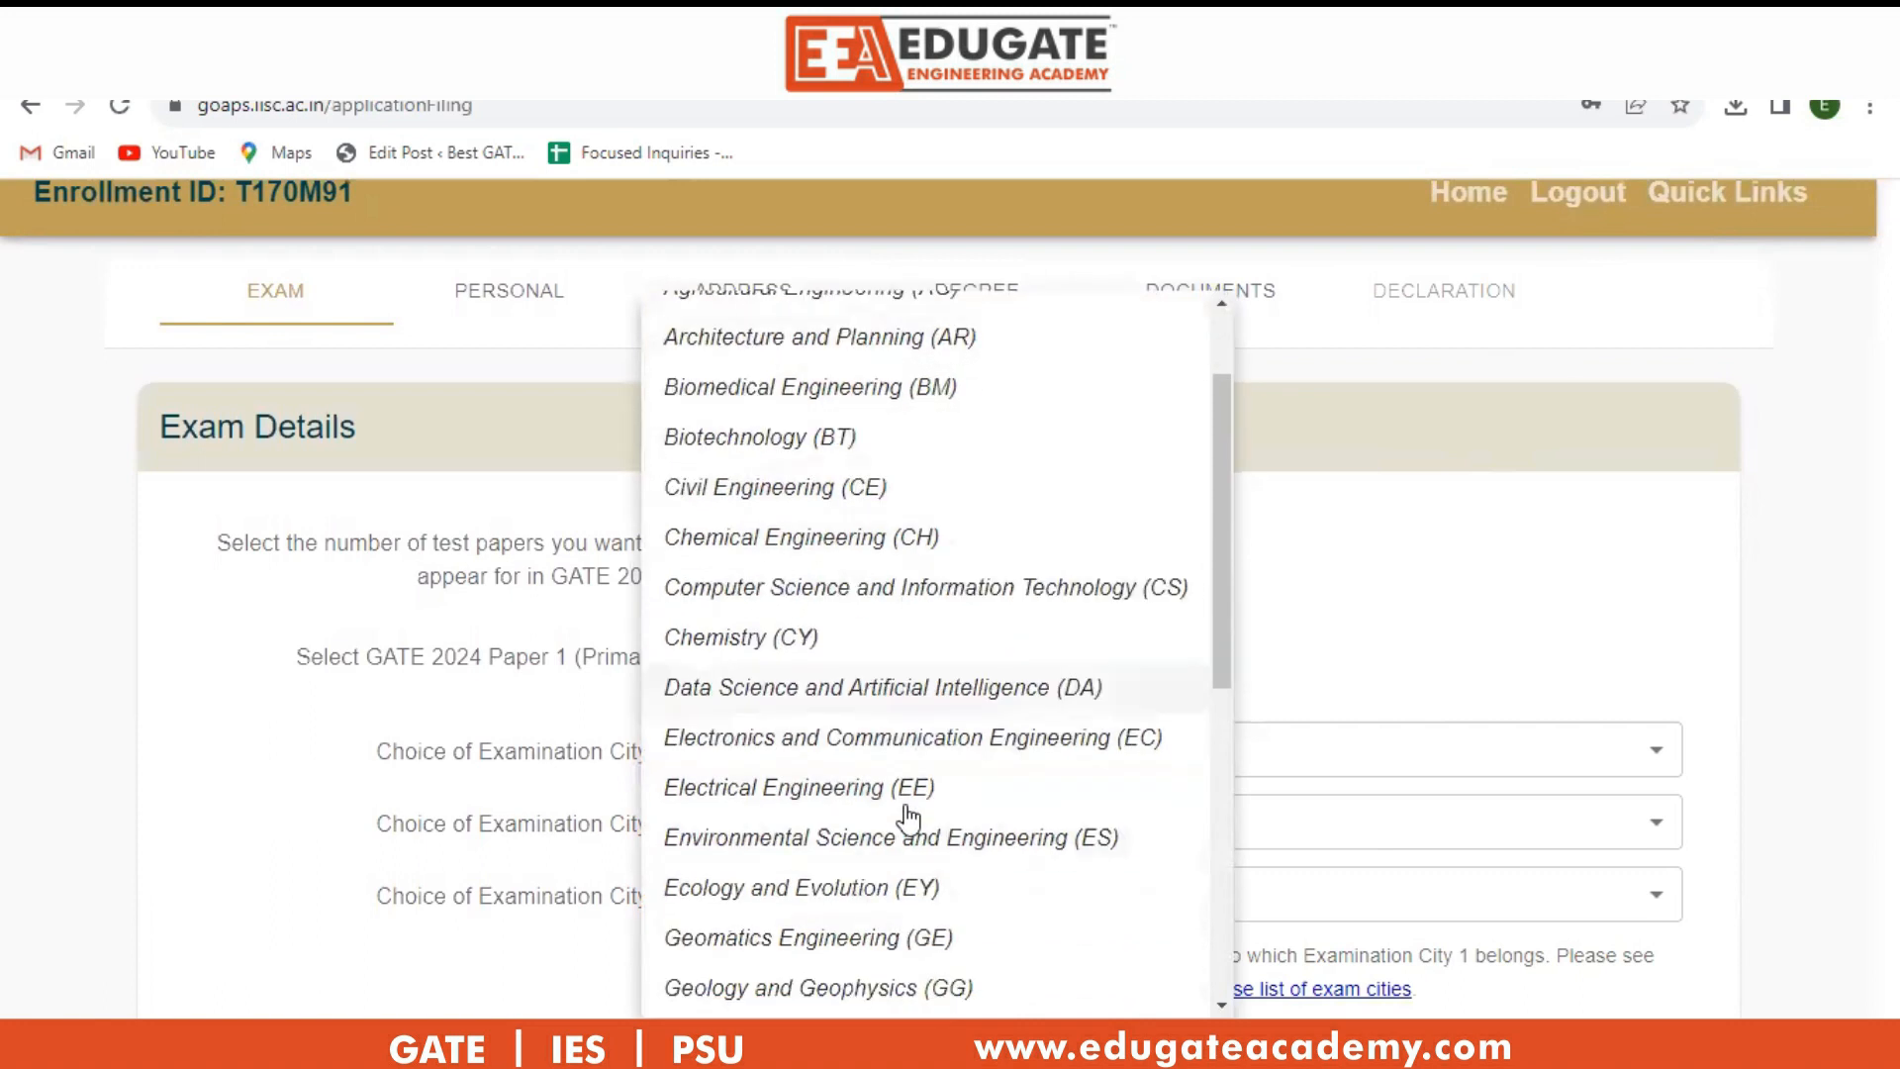
{"action": "left_click", "coordinate": [884, 869]}
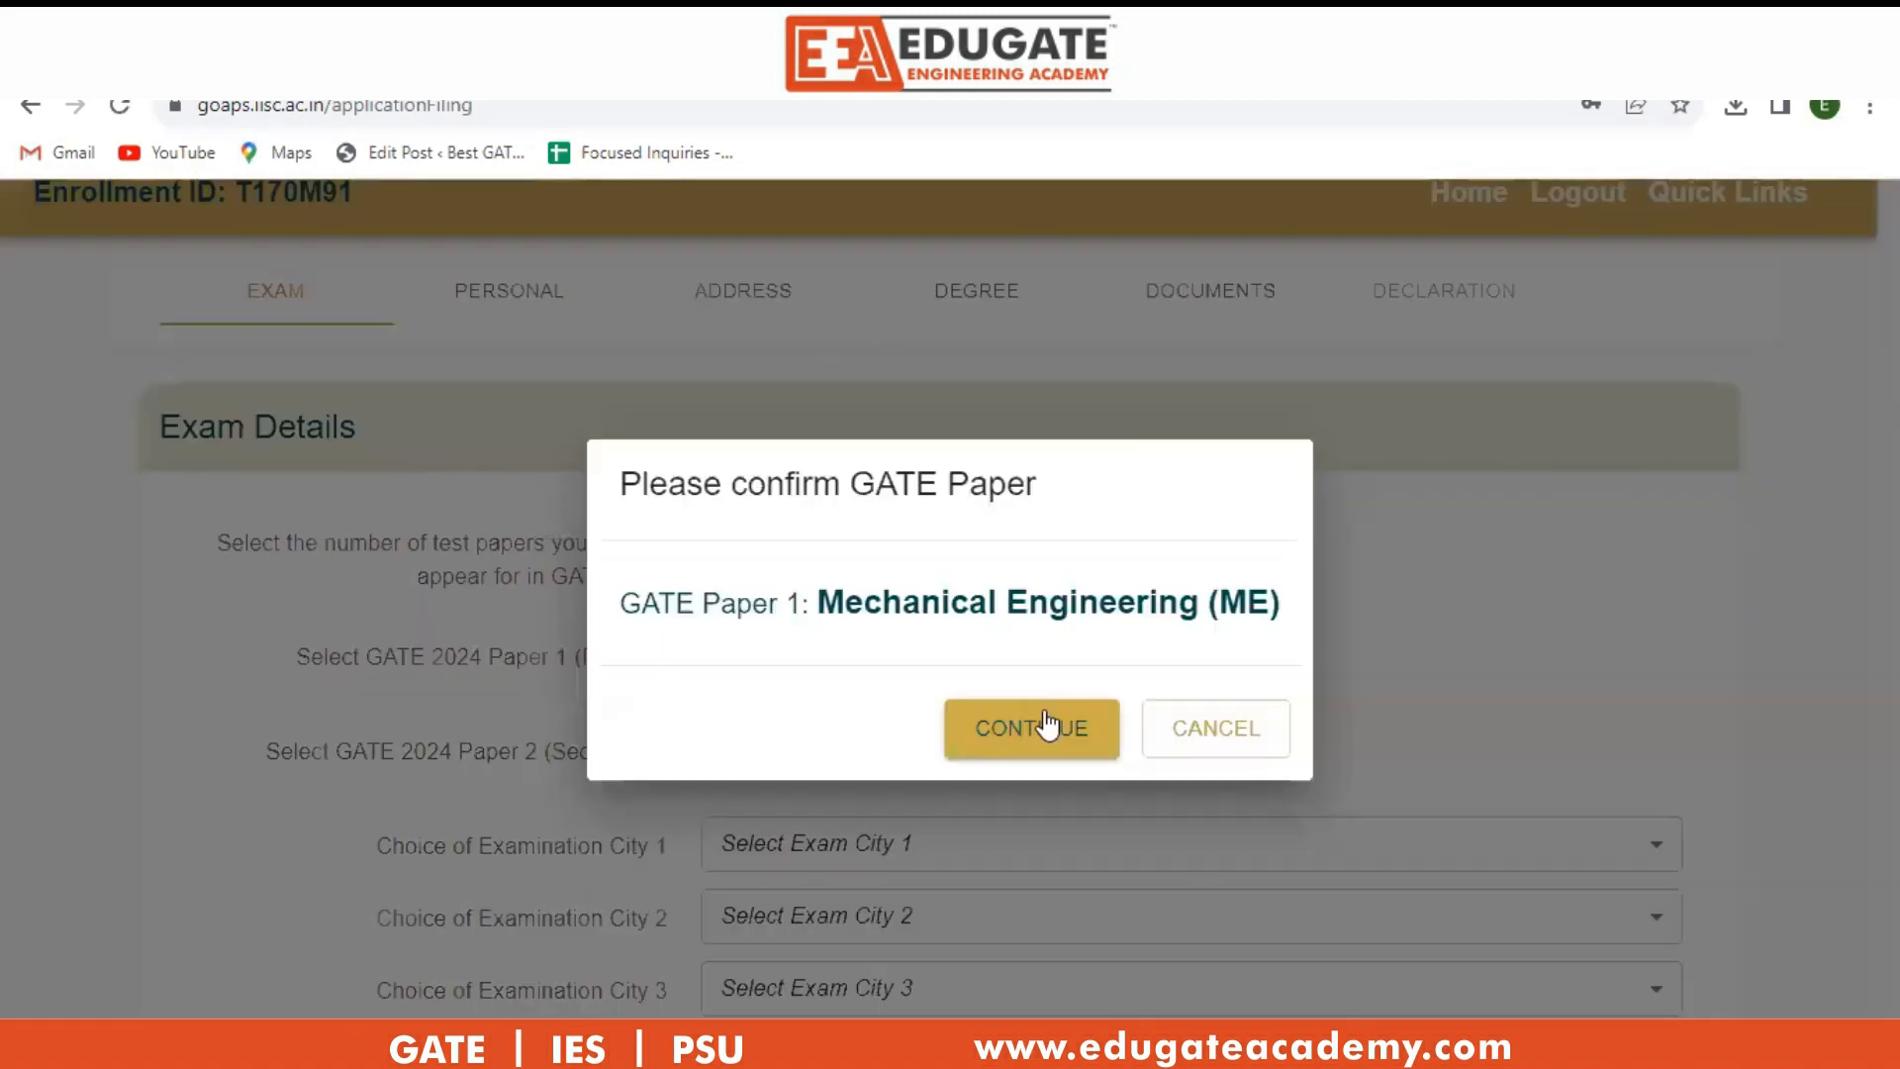
{"action": "left_click", "coordinate": [1034, 725]}
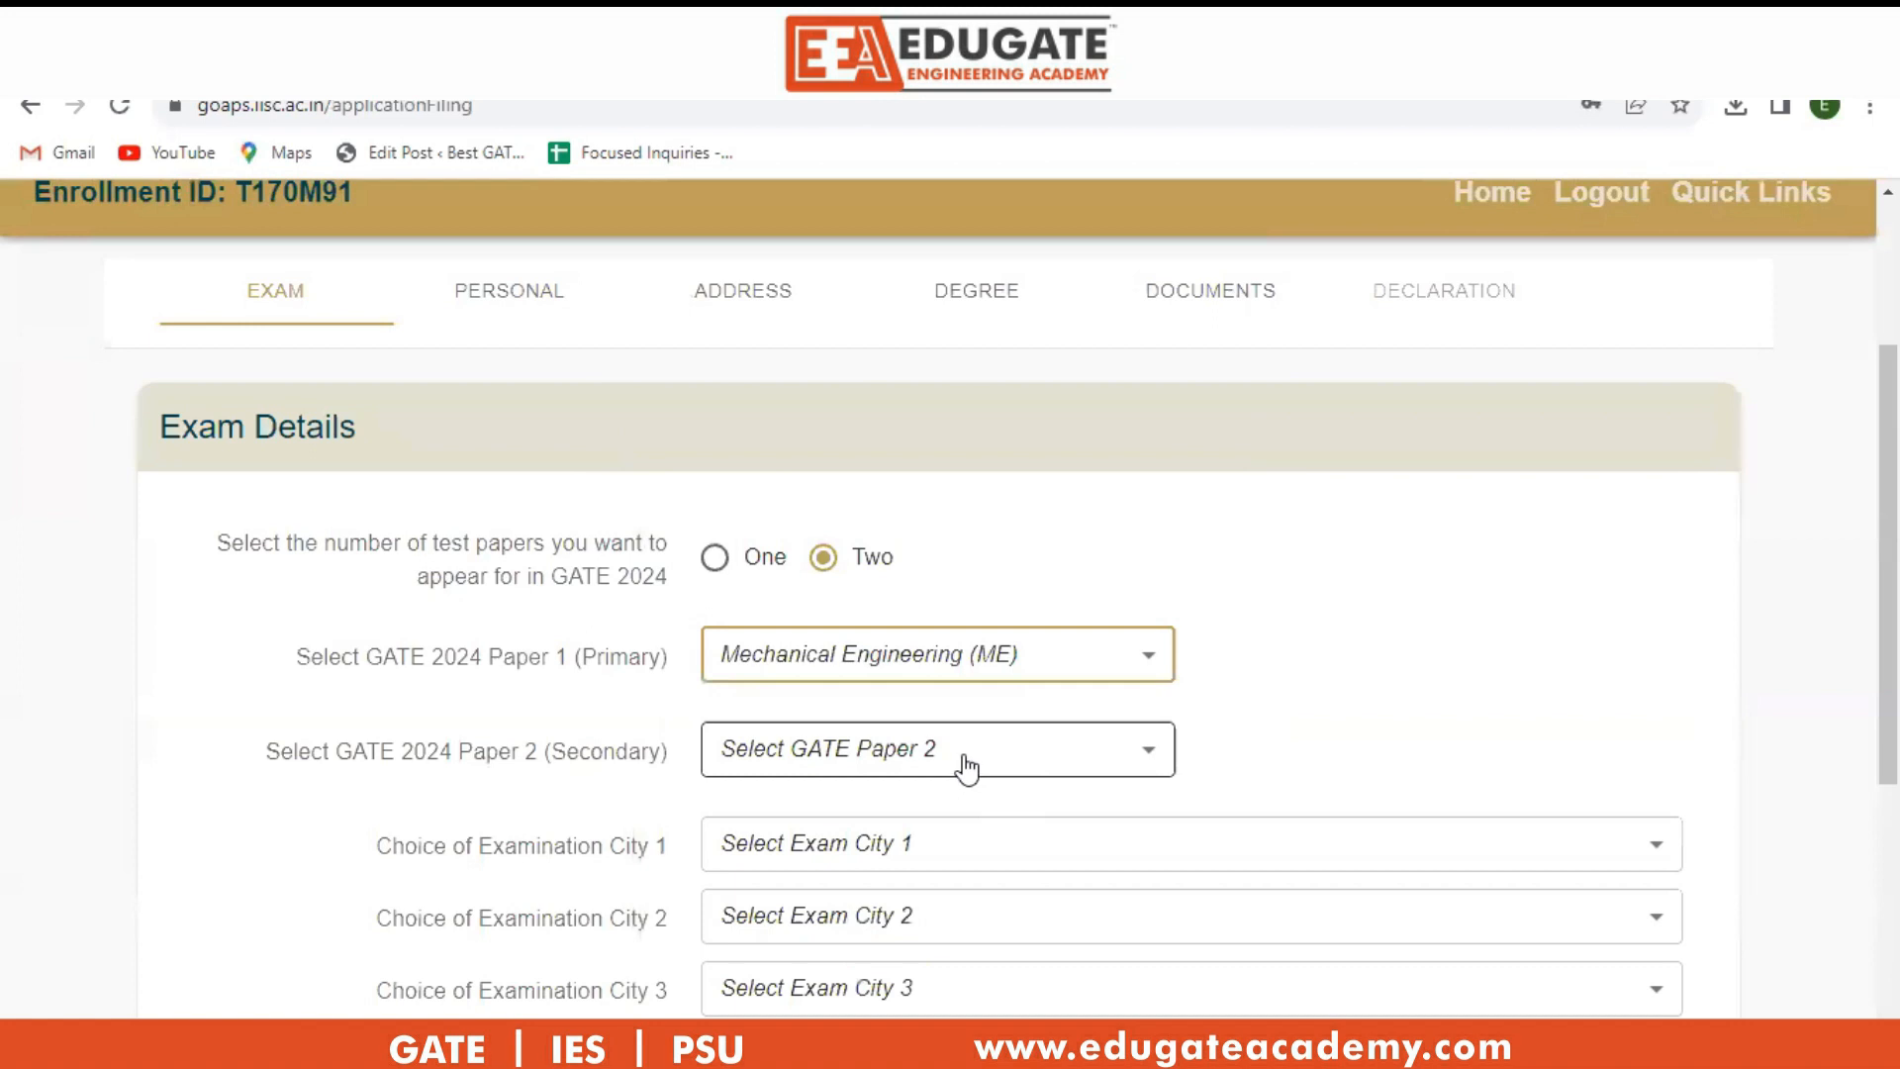
{"action": "left_click", "coordinate": [970, 772]}
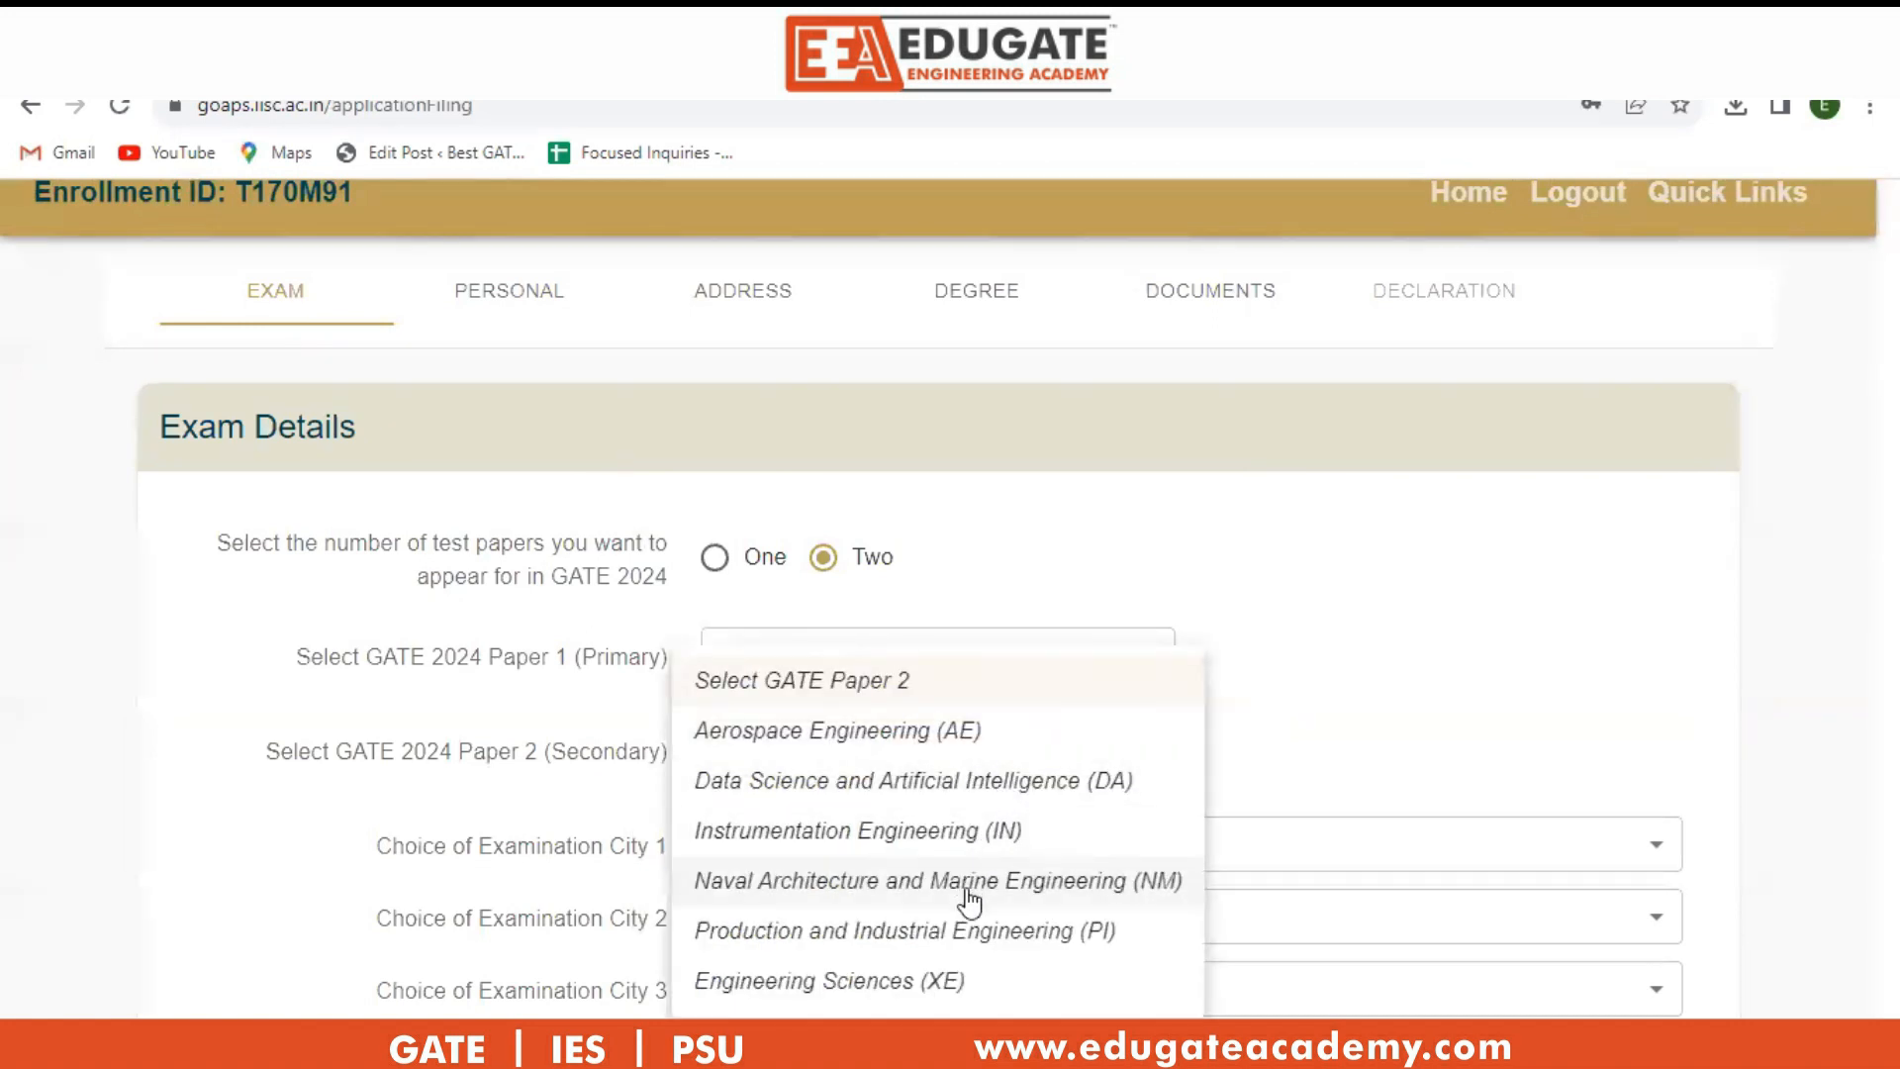
{"action": "left_click", "coordinate": [921, 931]}
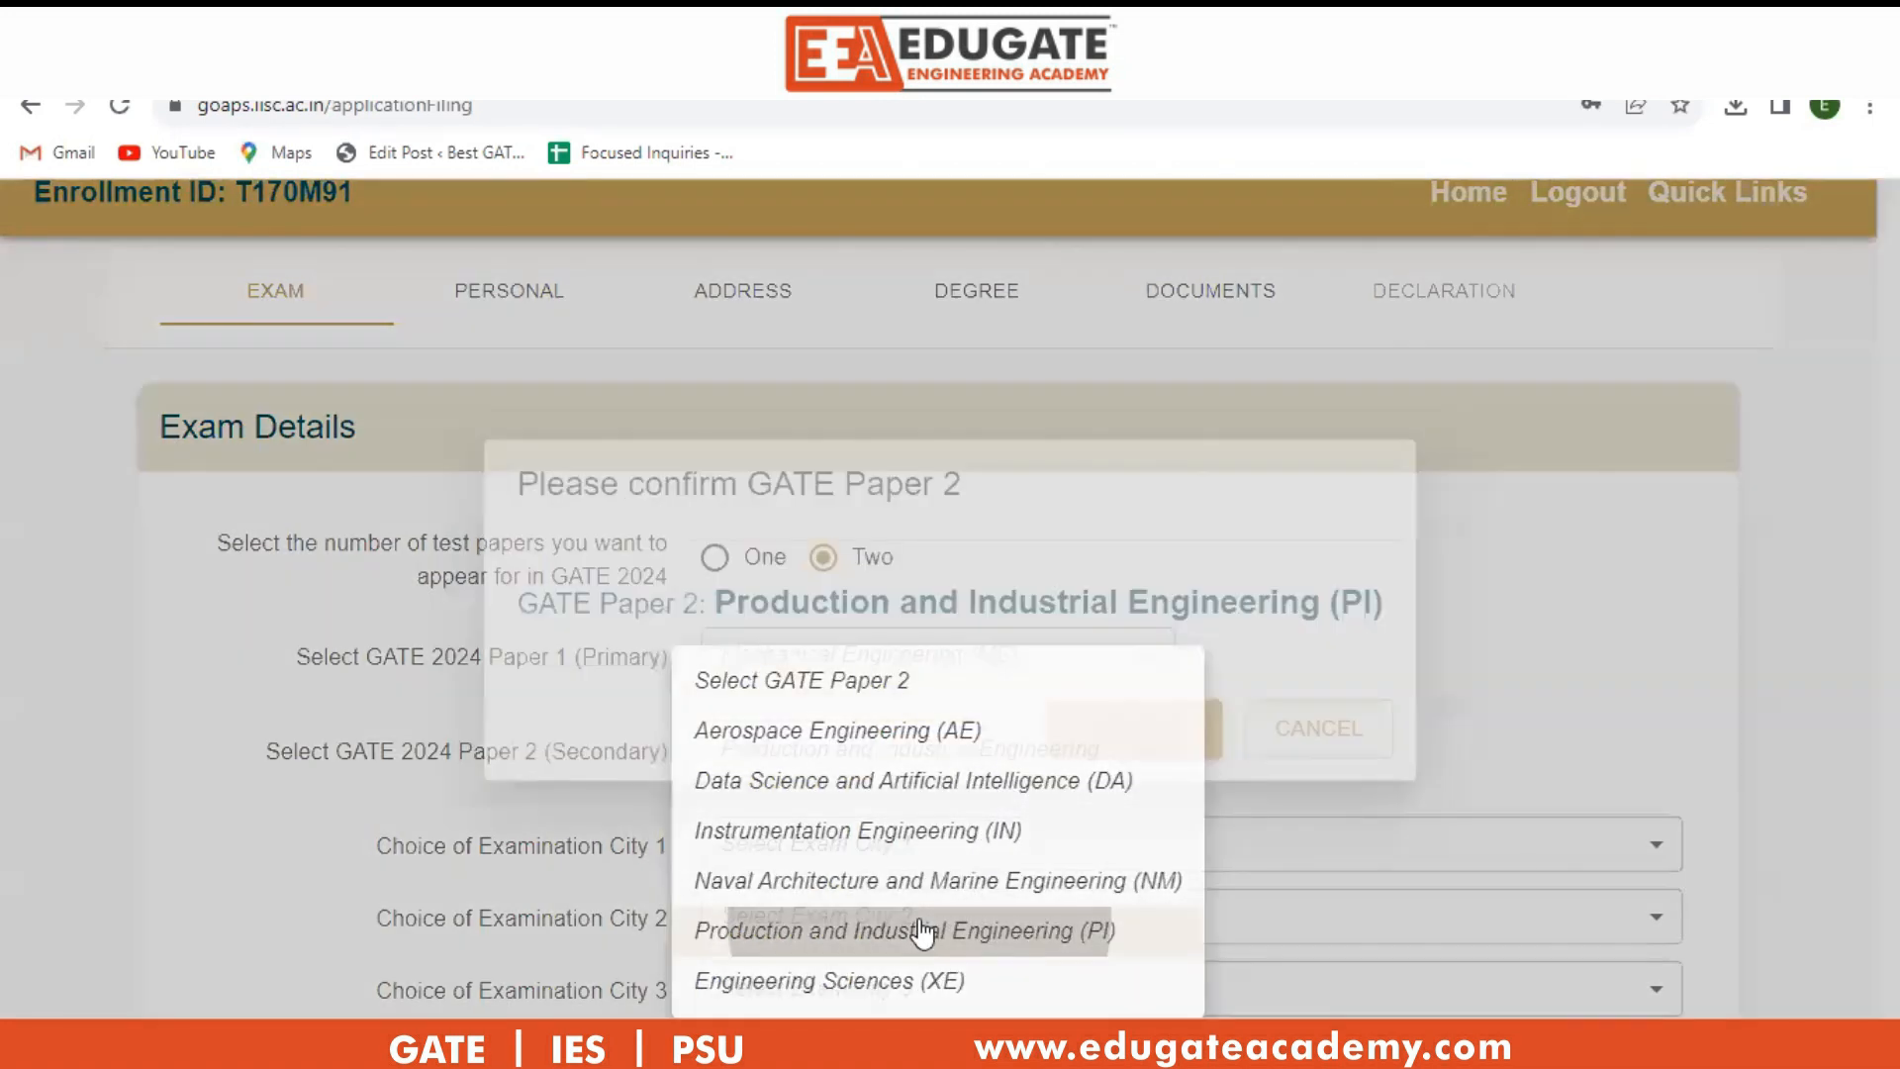
{"action": "left_click", "coordinate": [1143, 733]}
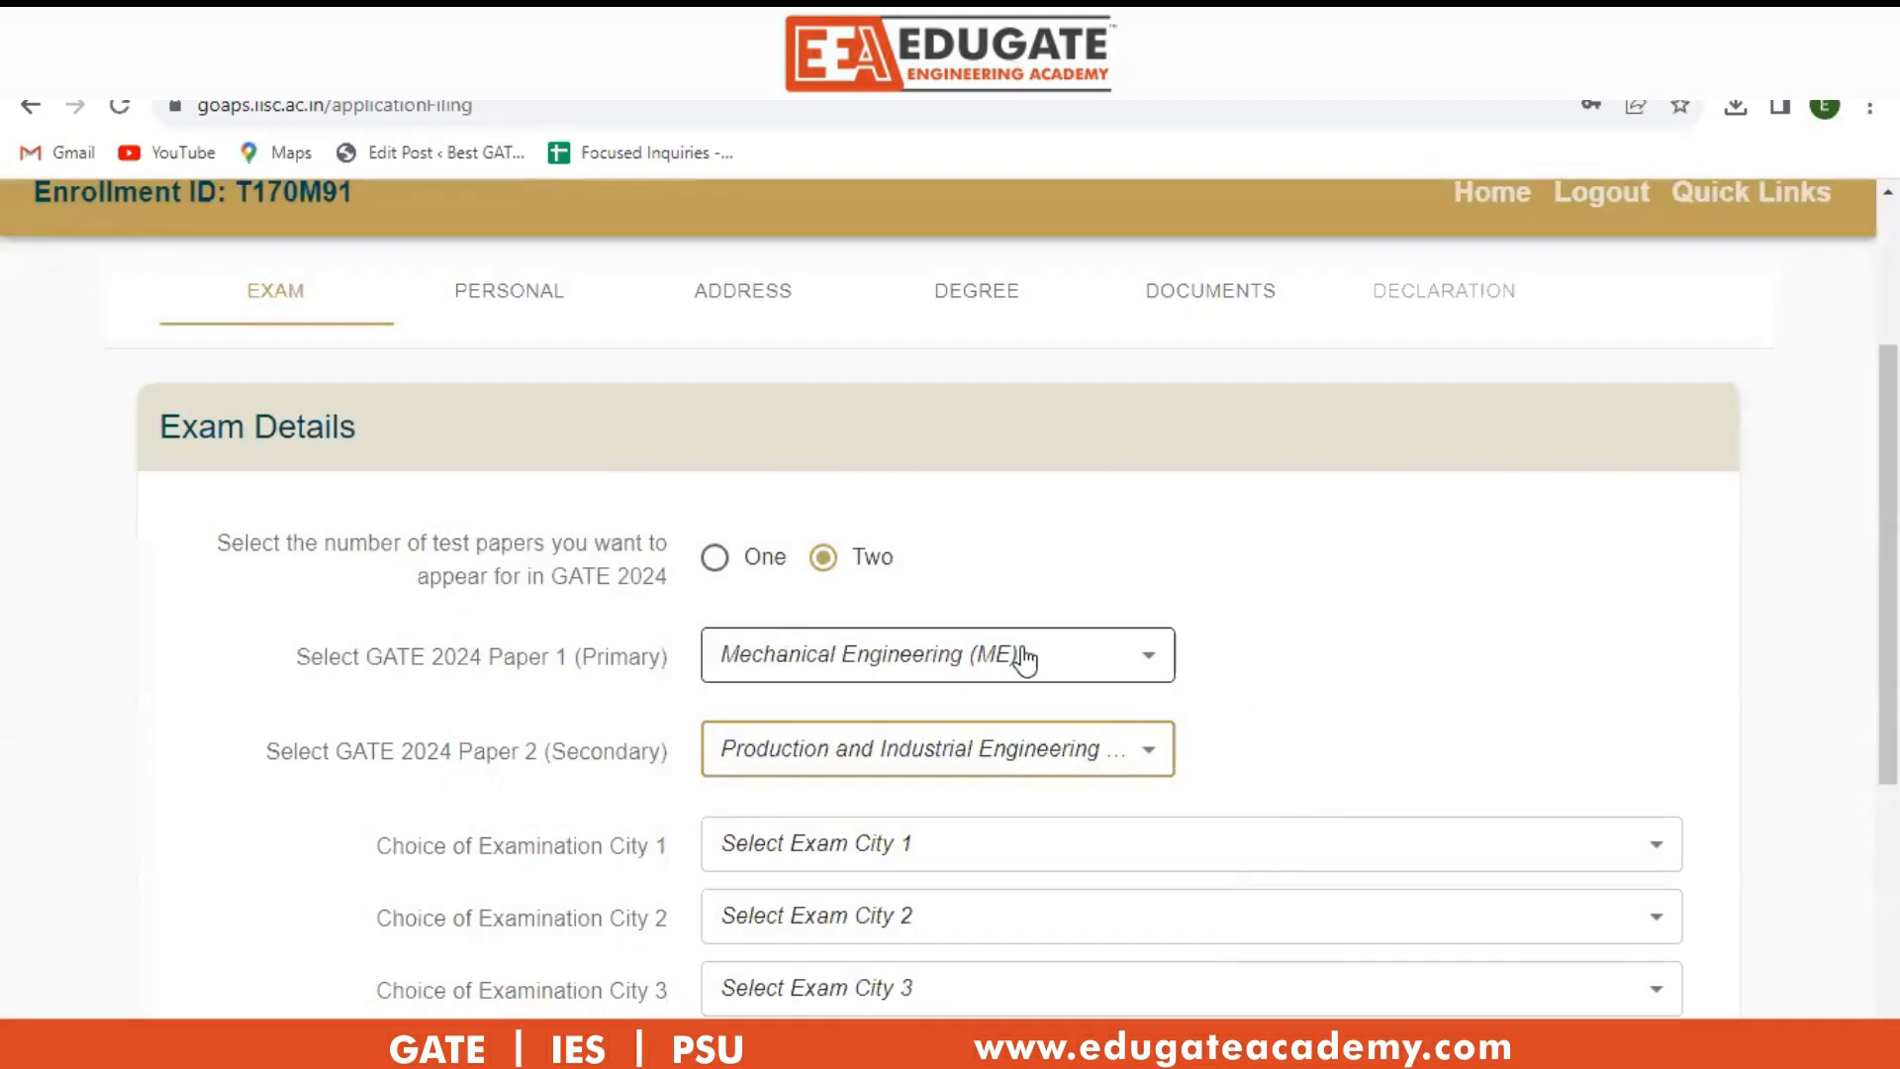
Pick Ahmedabad, Gandhinagar and Vadodara (GJ) as exam cities 1, 2 and 3.
{"action": "scroll", "coordinate": [1031, 657], "scroll_direction": "down", "scroll_amount": 1}
{"action": "left_click", "coordinate": [1006, 702]}
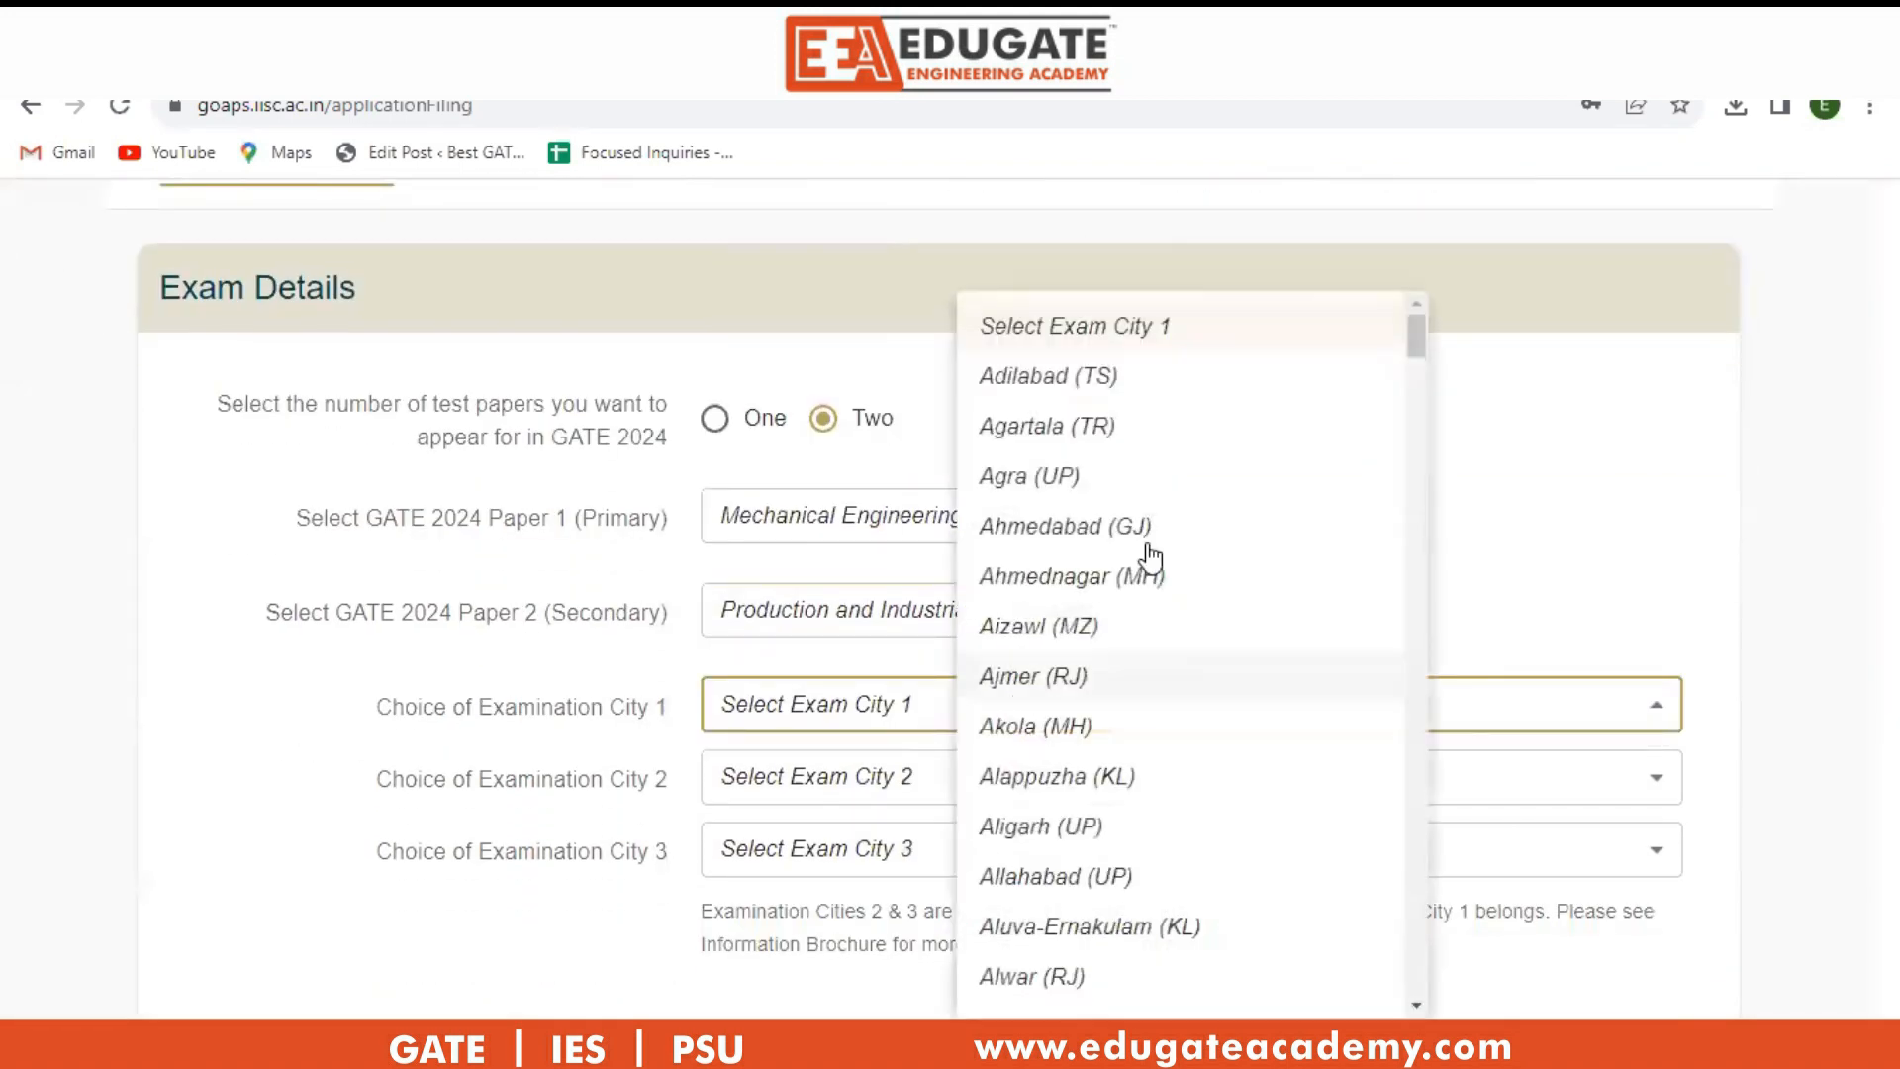
{"action": "left_click", "coordinate": [1201, 535]}
{"action": "left_click", "coordinate": [1071, 775]}
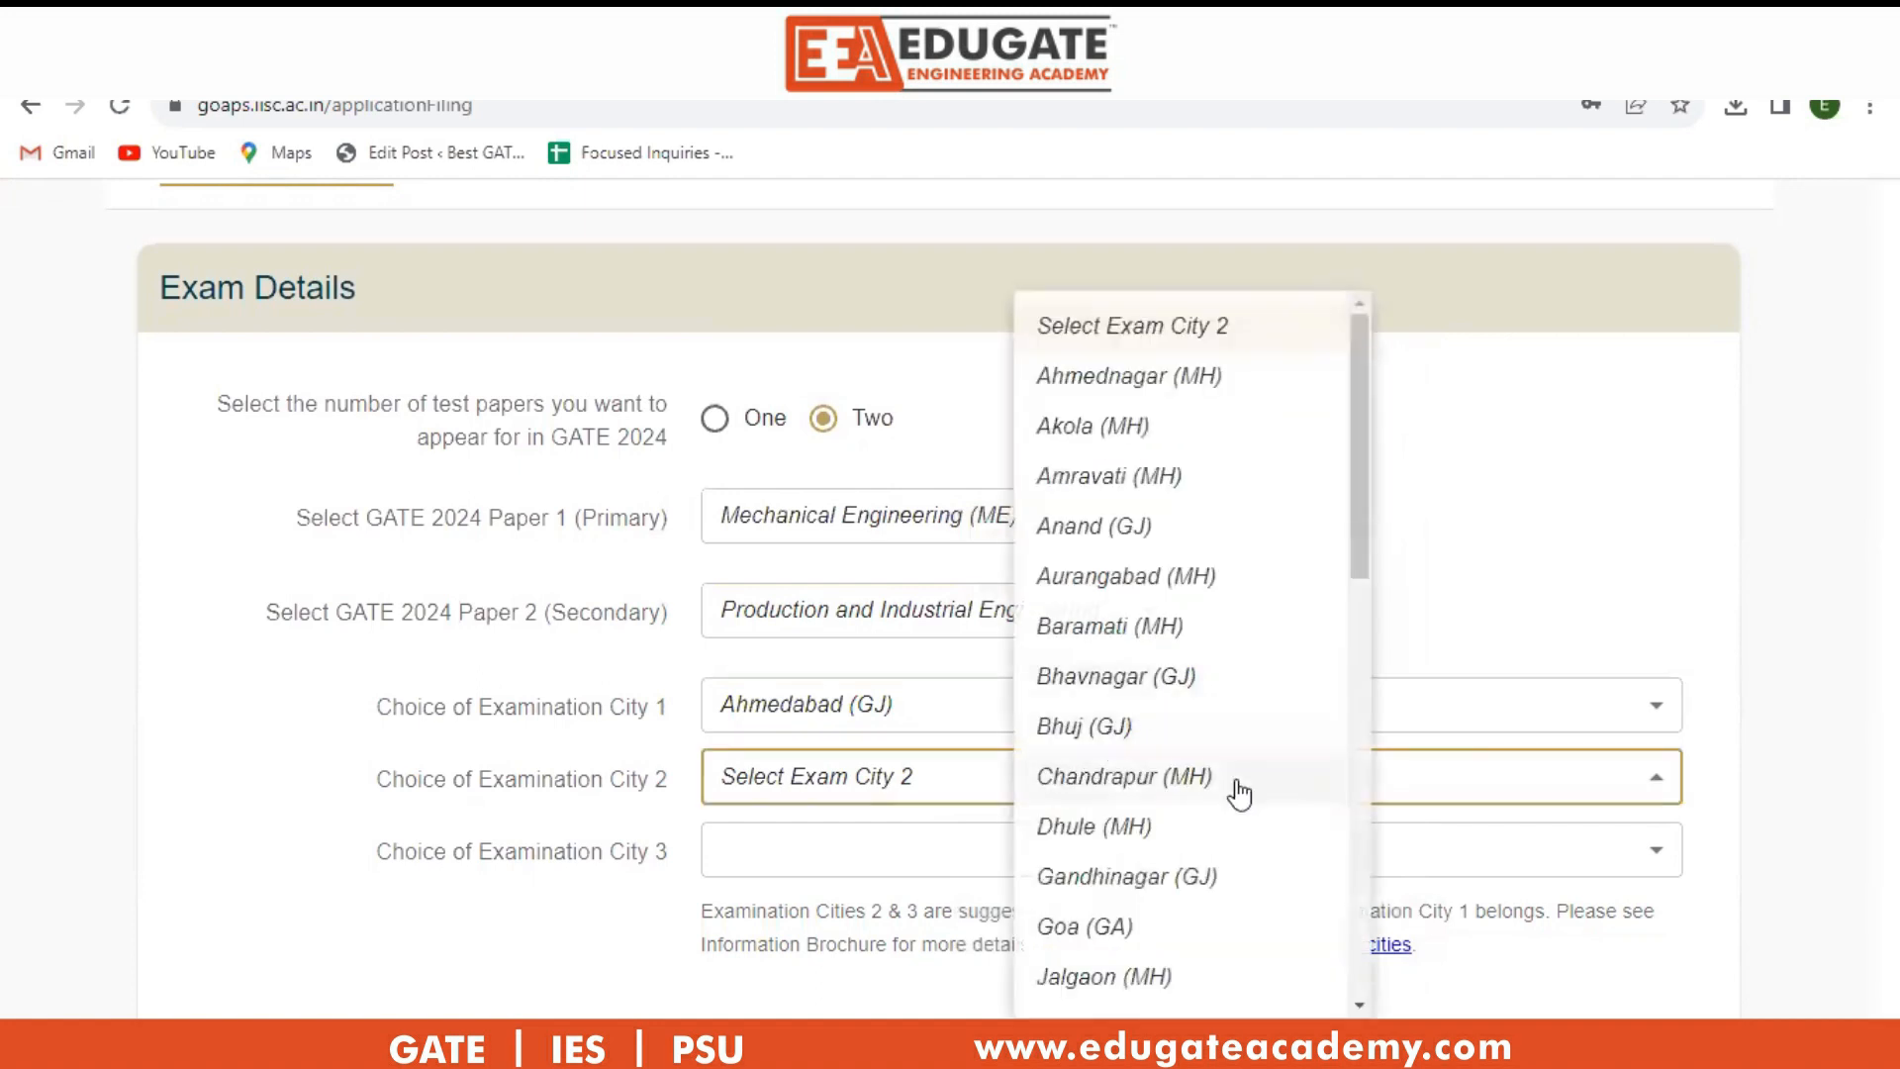
{"action": "left_click", "coordinate": [1218, 880]}
{"action": "left_click", "coordinate": [1179, 857]}
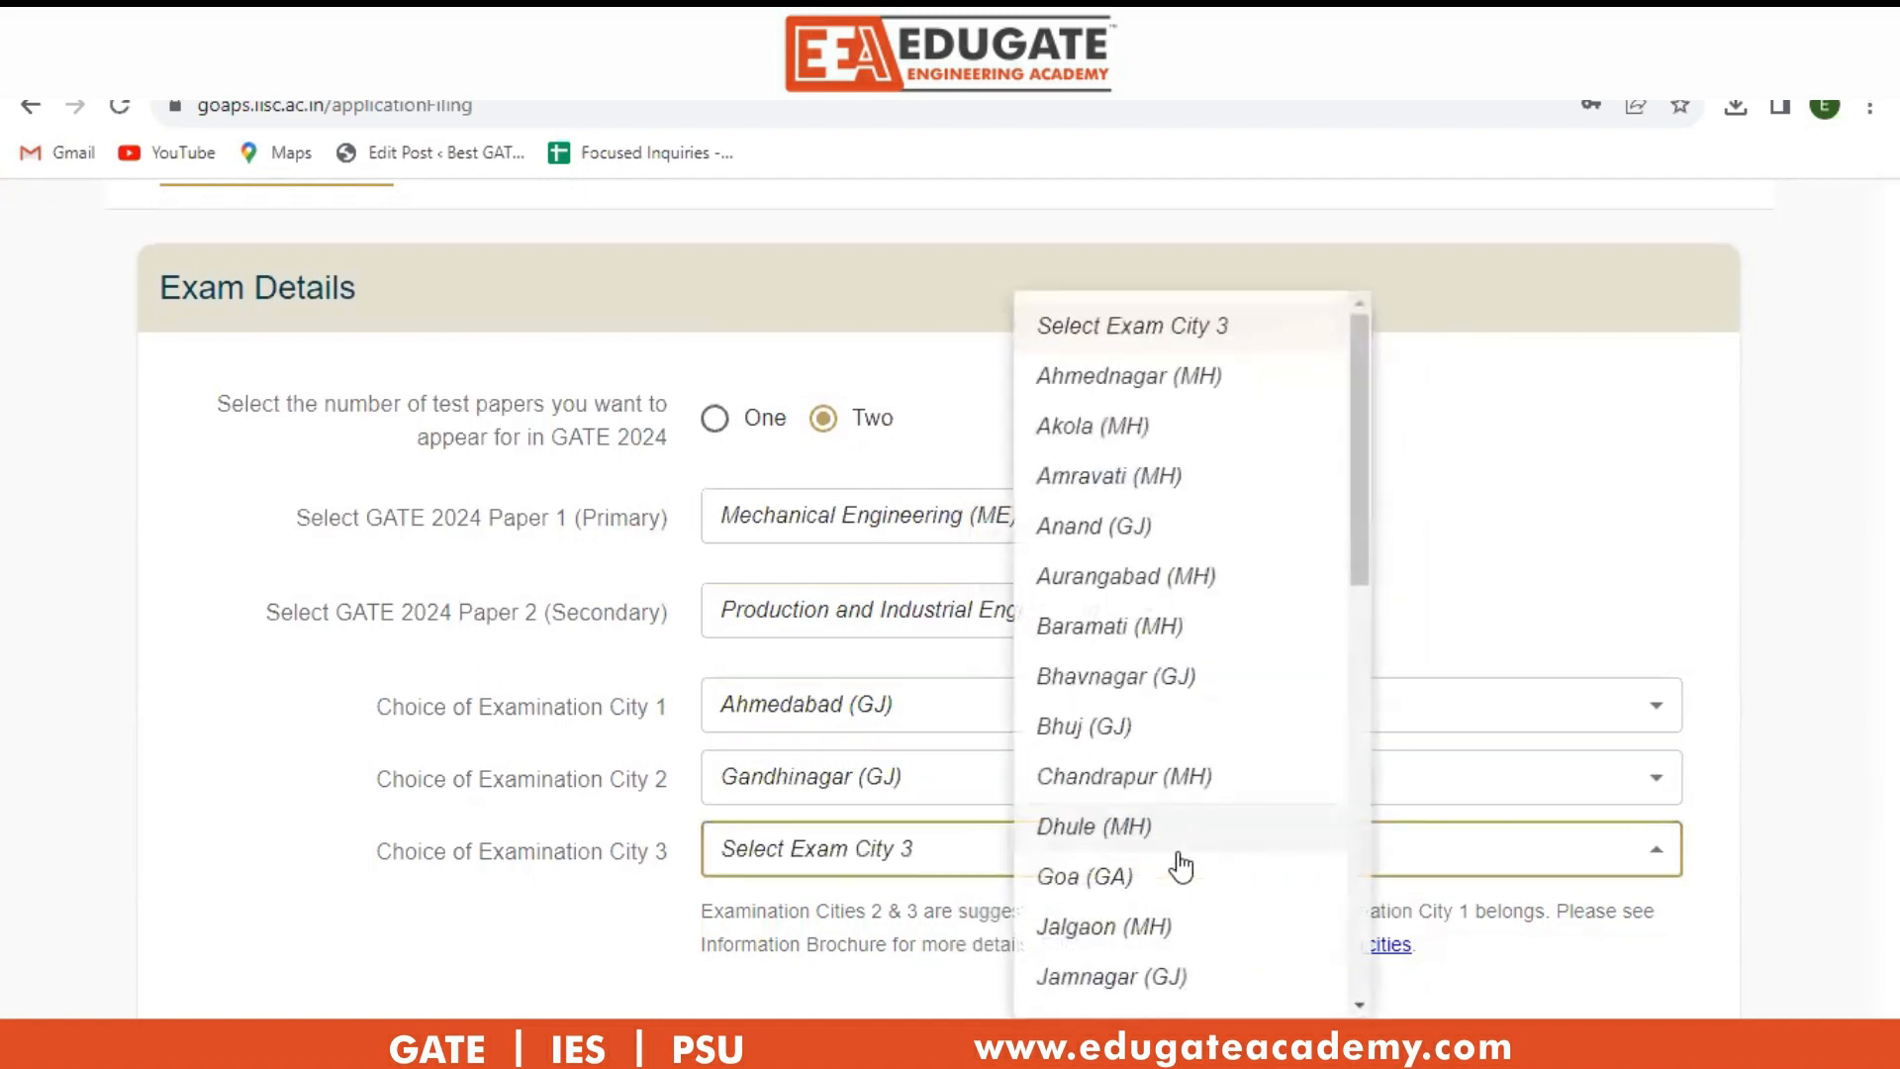
{"action": "scroll", "coordinate": [1247, 570], "scroll_direction": "down", "scroll_amount": 3}
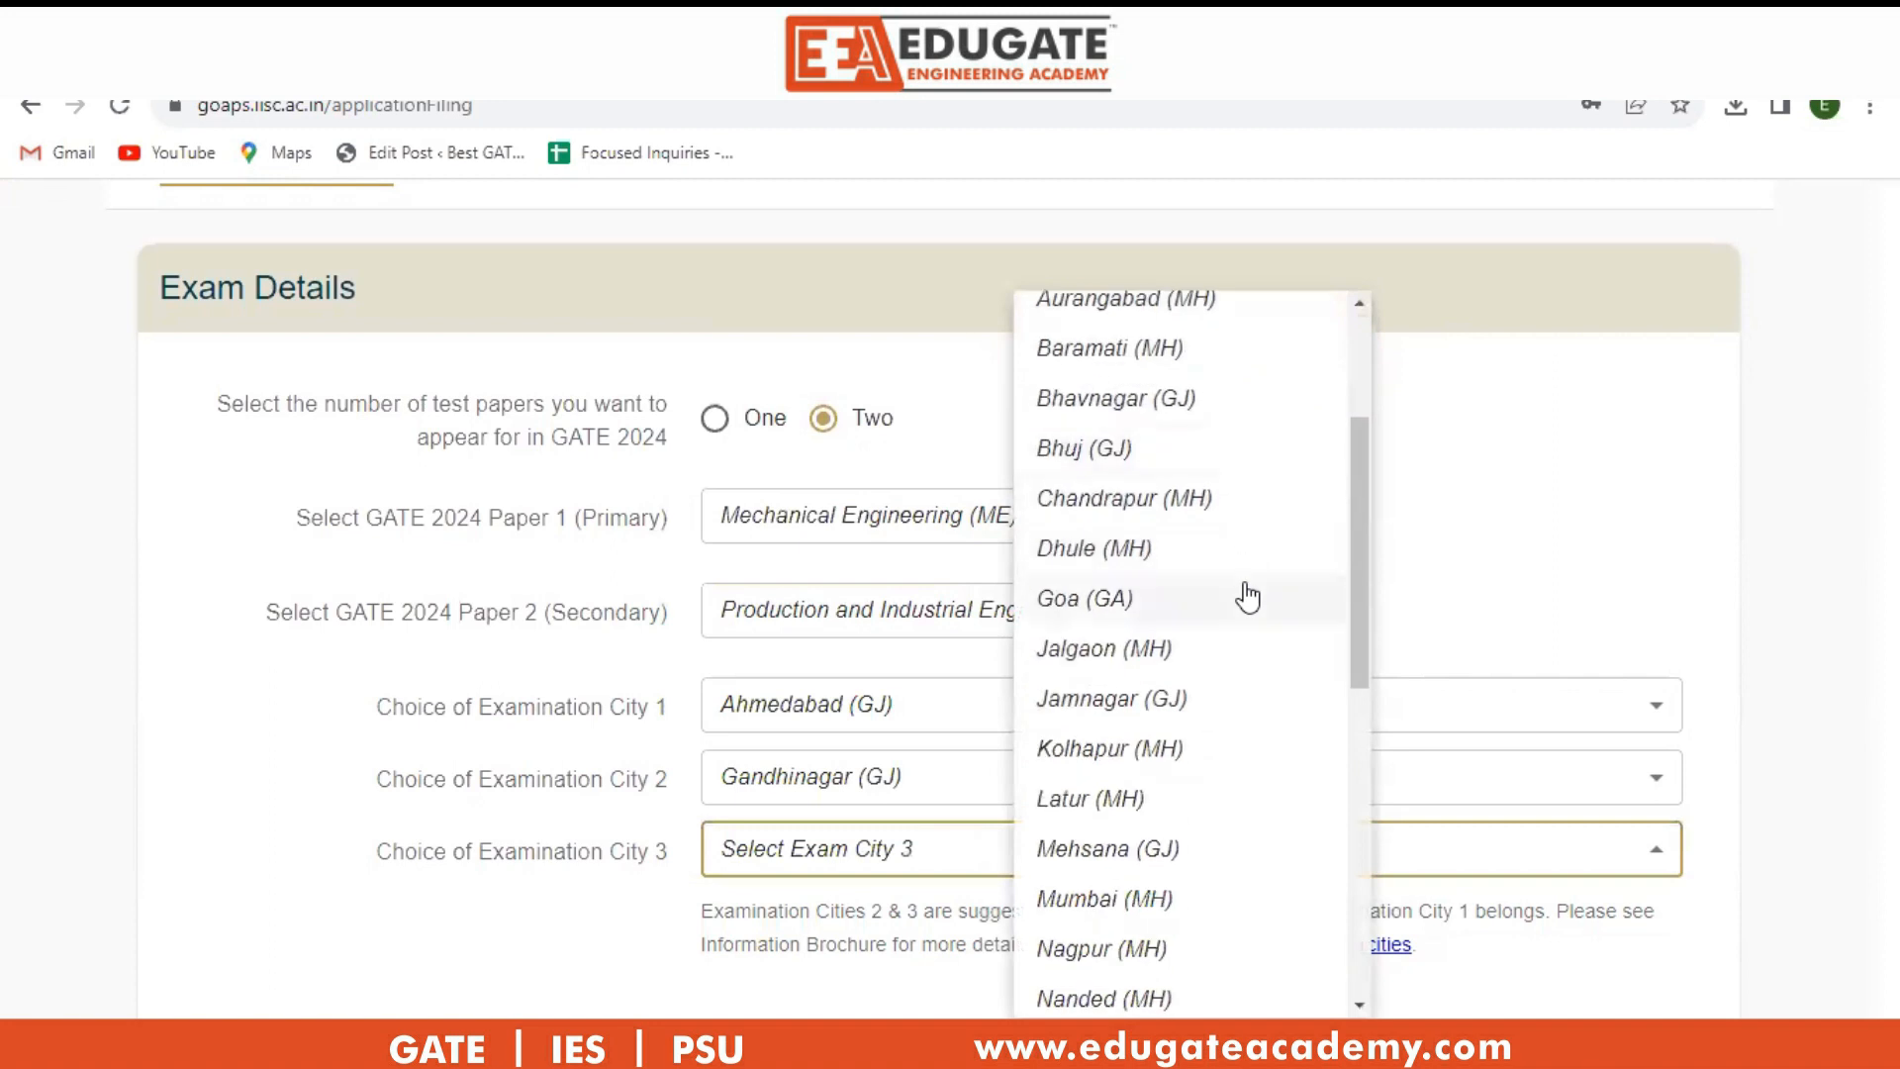
{"action": "scroll", "coordinate": [1242, 604], "scroll_direction": "down", "scroll_amount": 9}
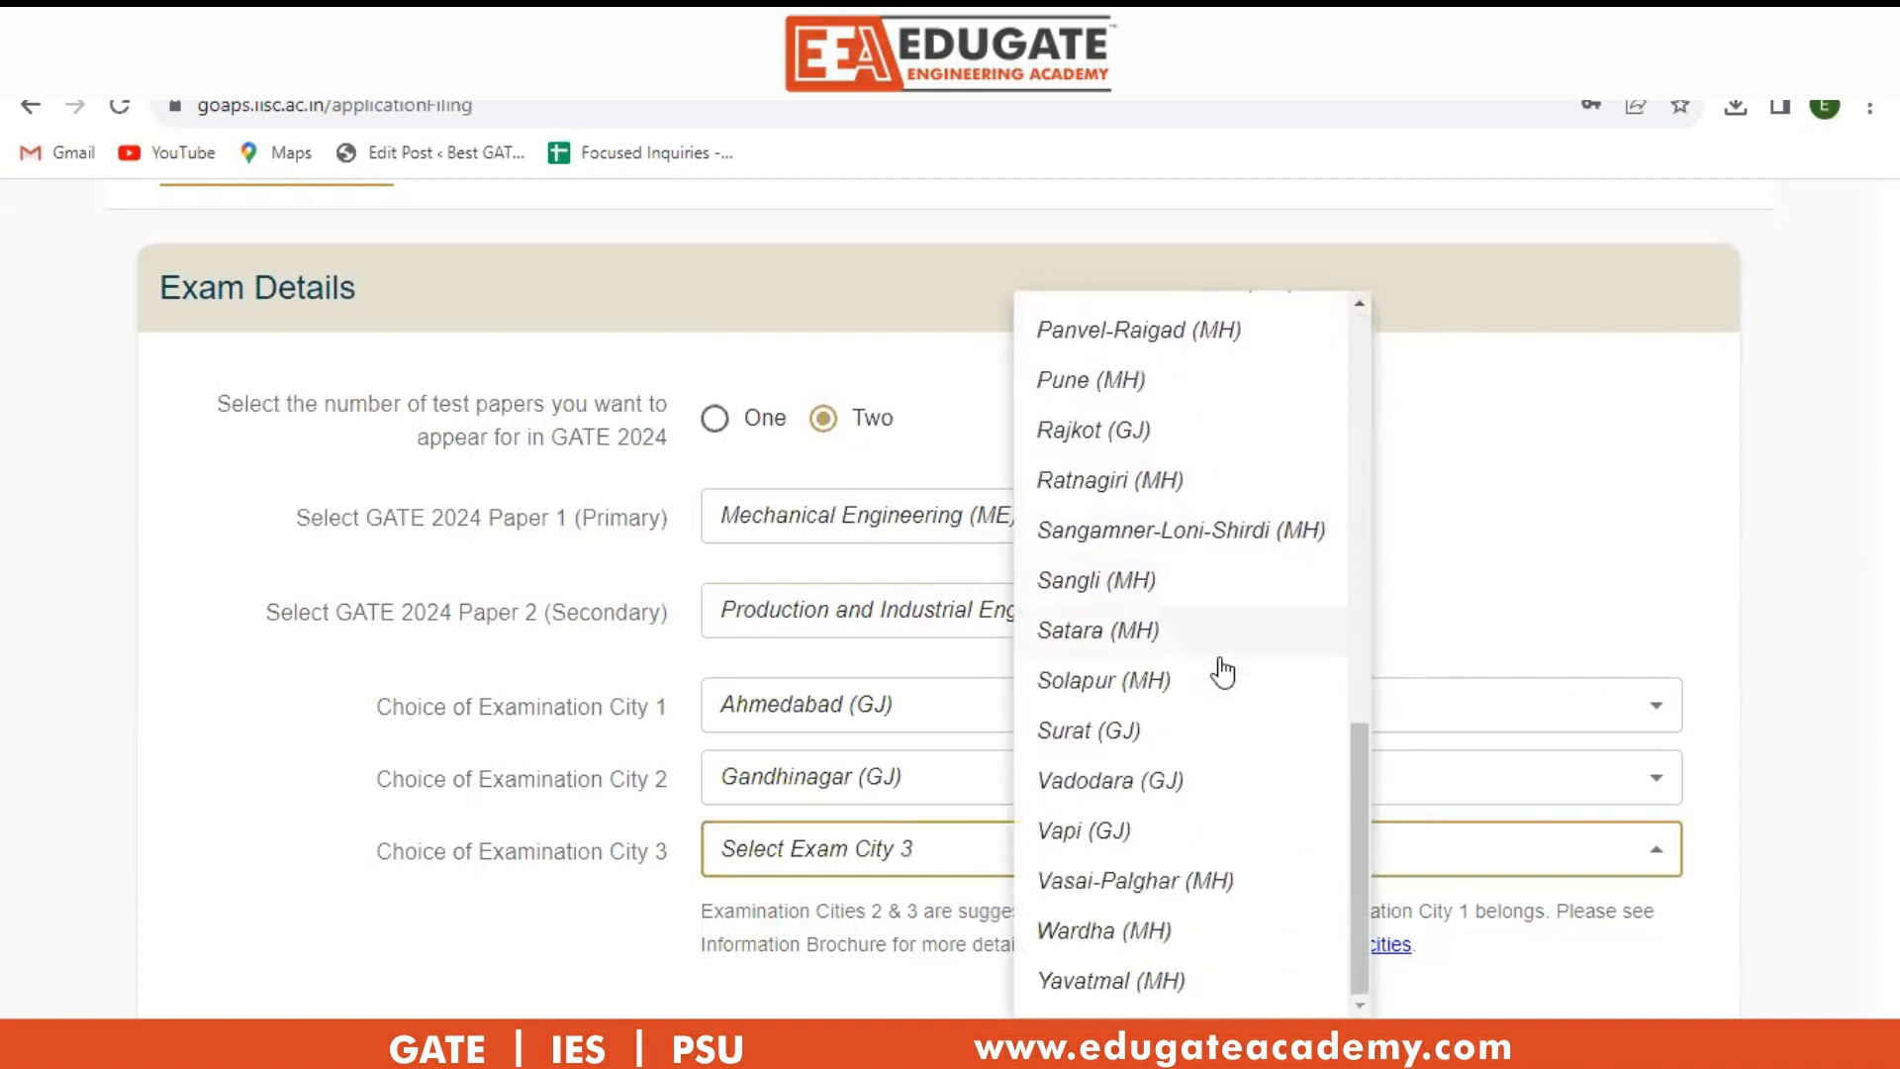
{"action": "left_click", "coordinate": [1213, 780]}
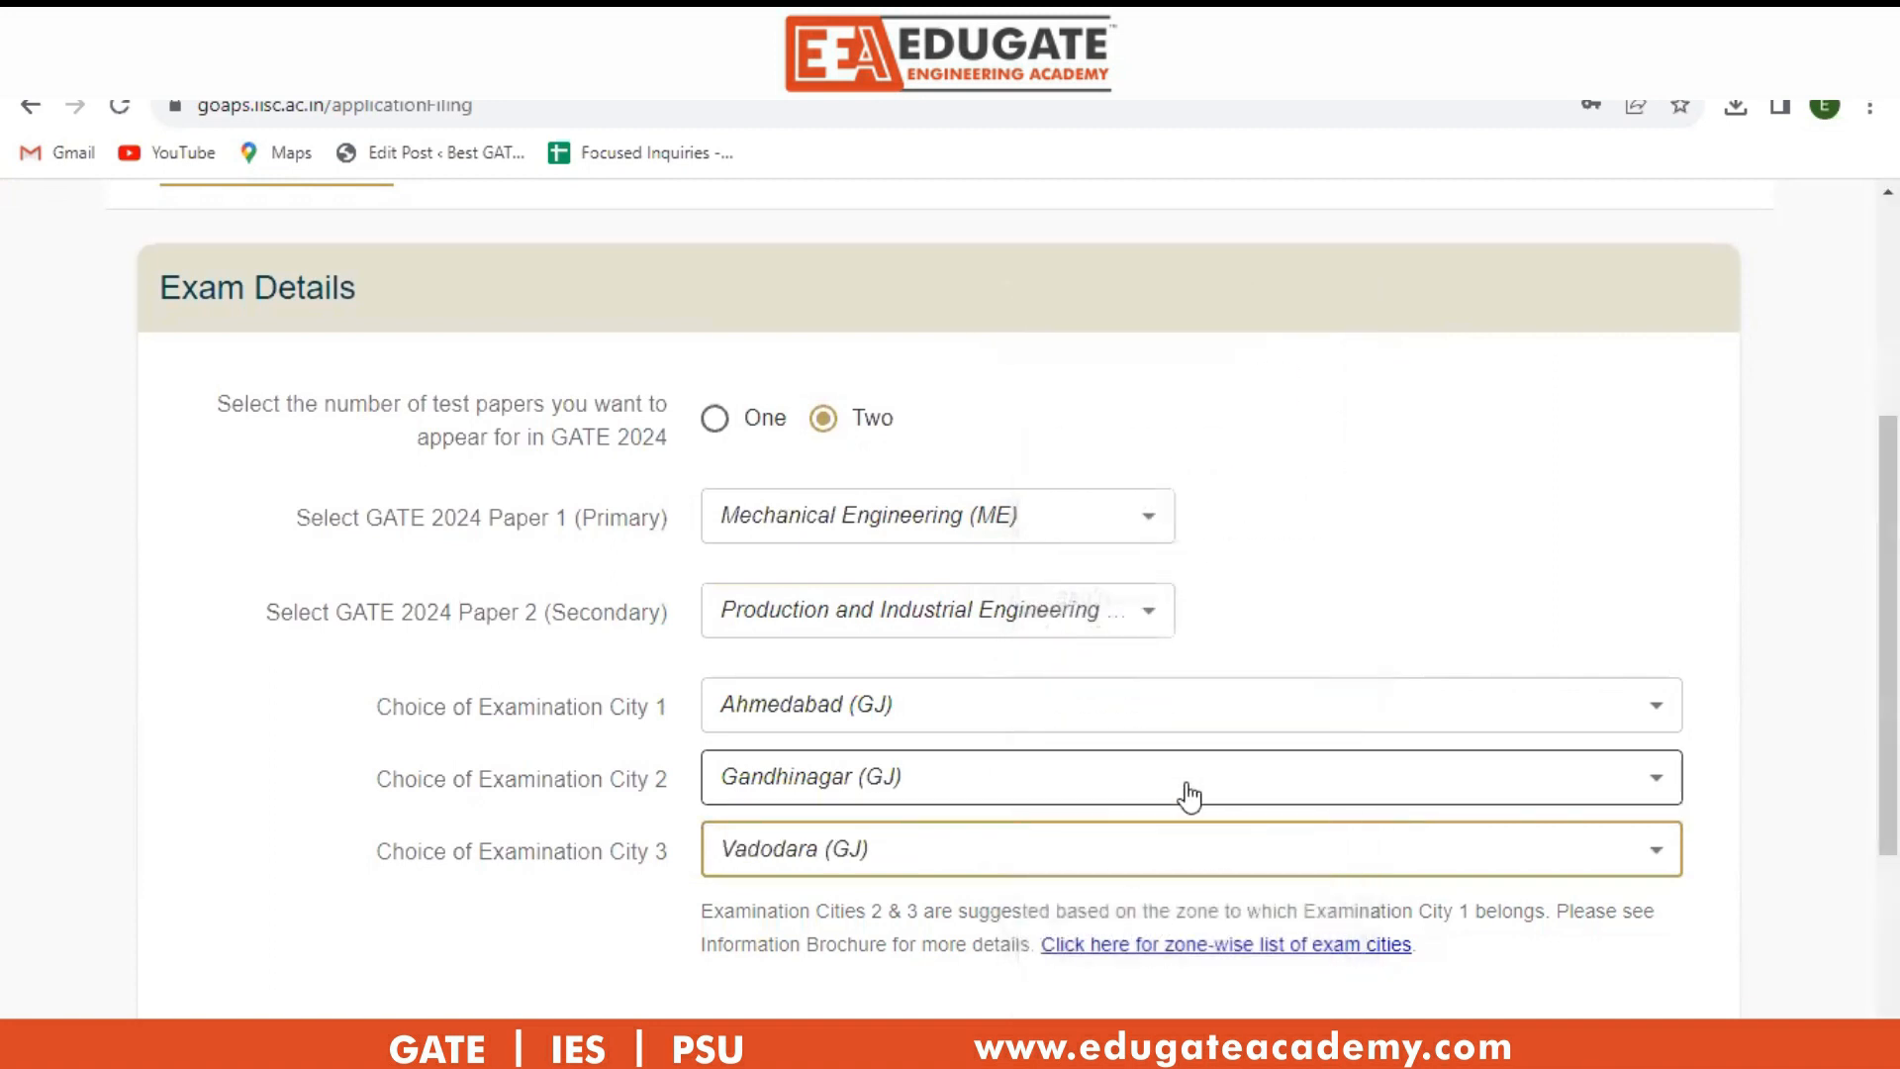
Save the exam details.
{"action": "scroll", "coordinate": [1191, 792], "scroll_direction": "down", "scroll_amount": 3}
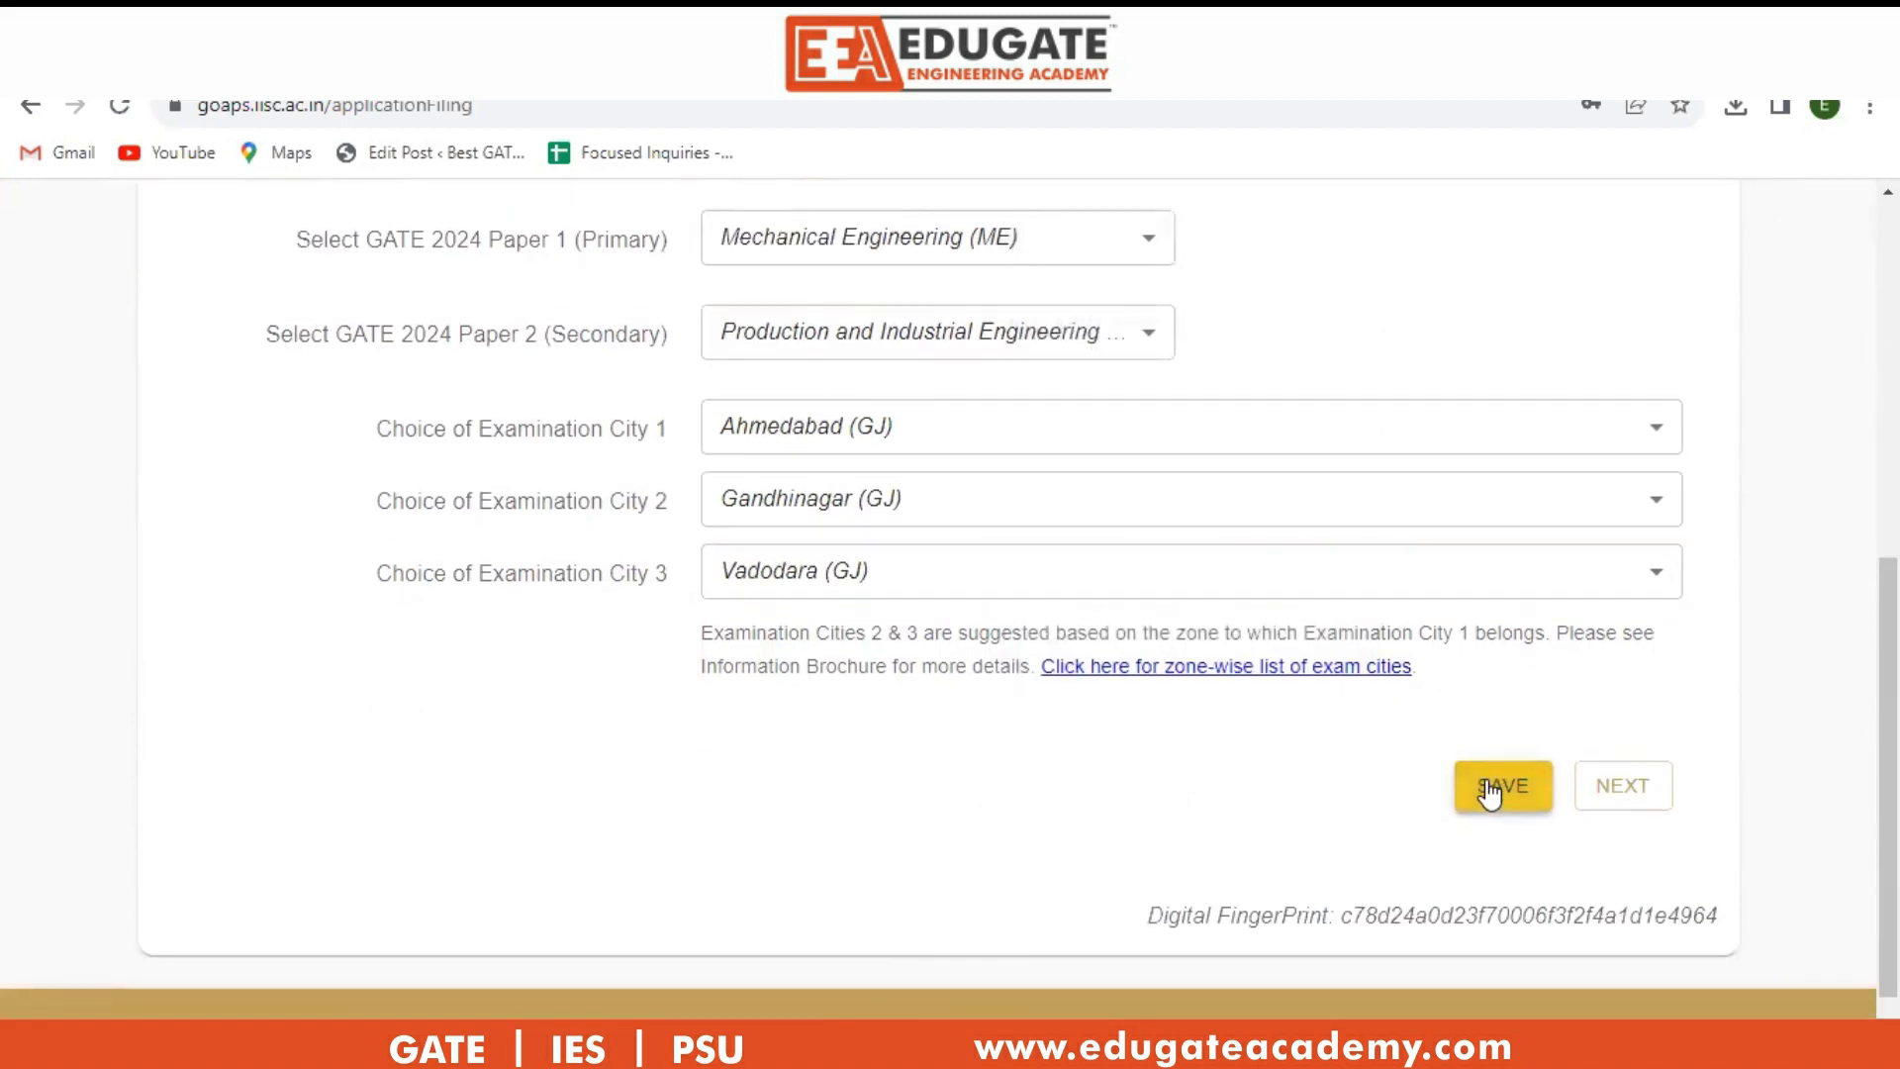
{"action": "left_click", "coordinate": [1494, 787]}
{"action": "scroll", "coordinate": [1124, 632], "scroll_direction": "up", "scroll_amount": 5}
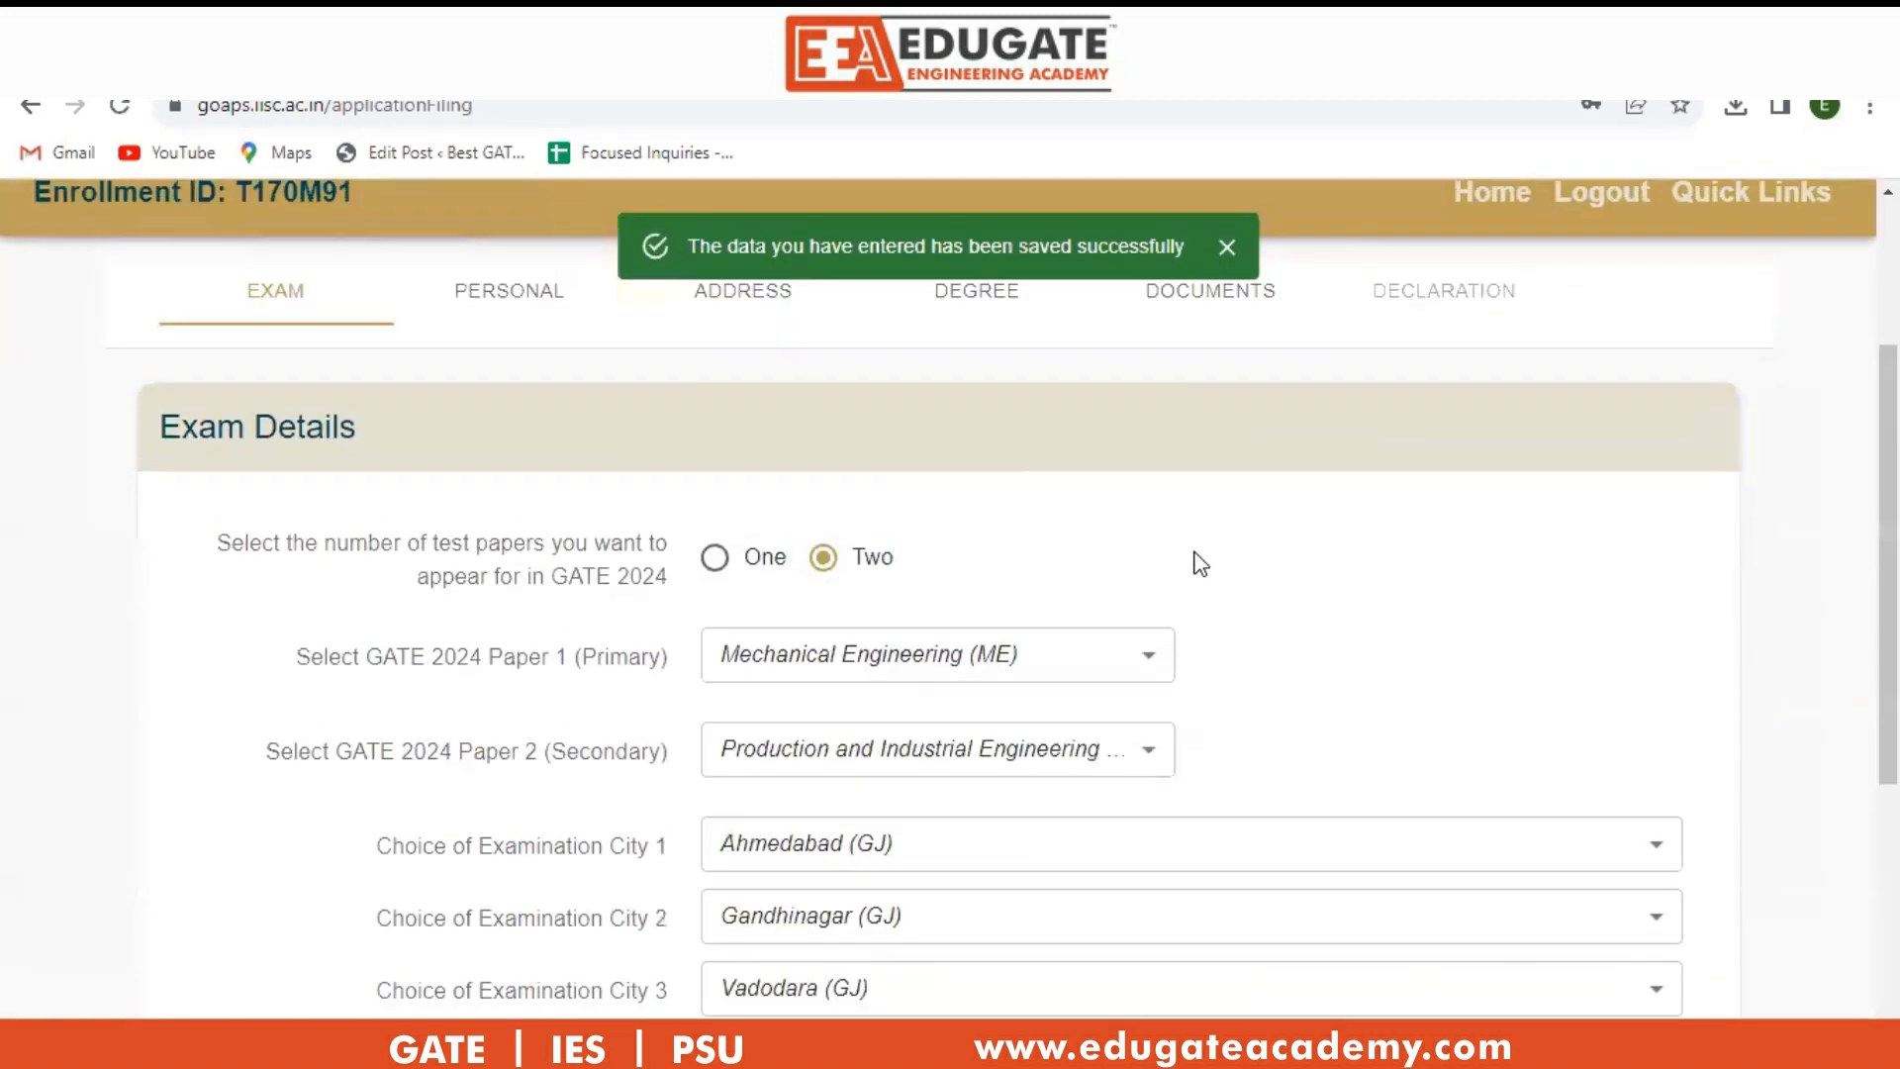
{"action": "scroll", "coordinate": [1200, 544], "scroll_direction": "down", "scroll_amount": 5}
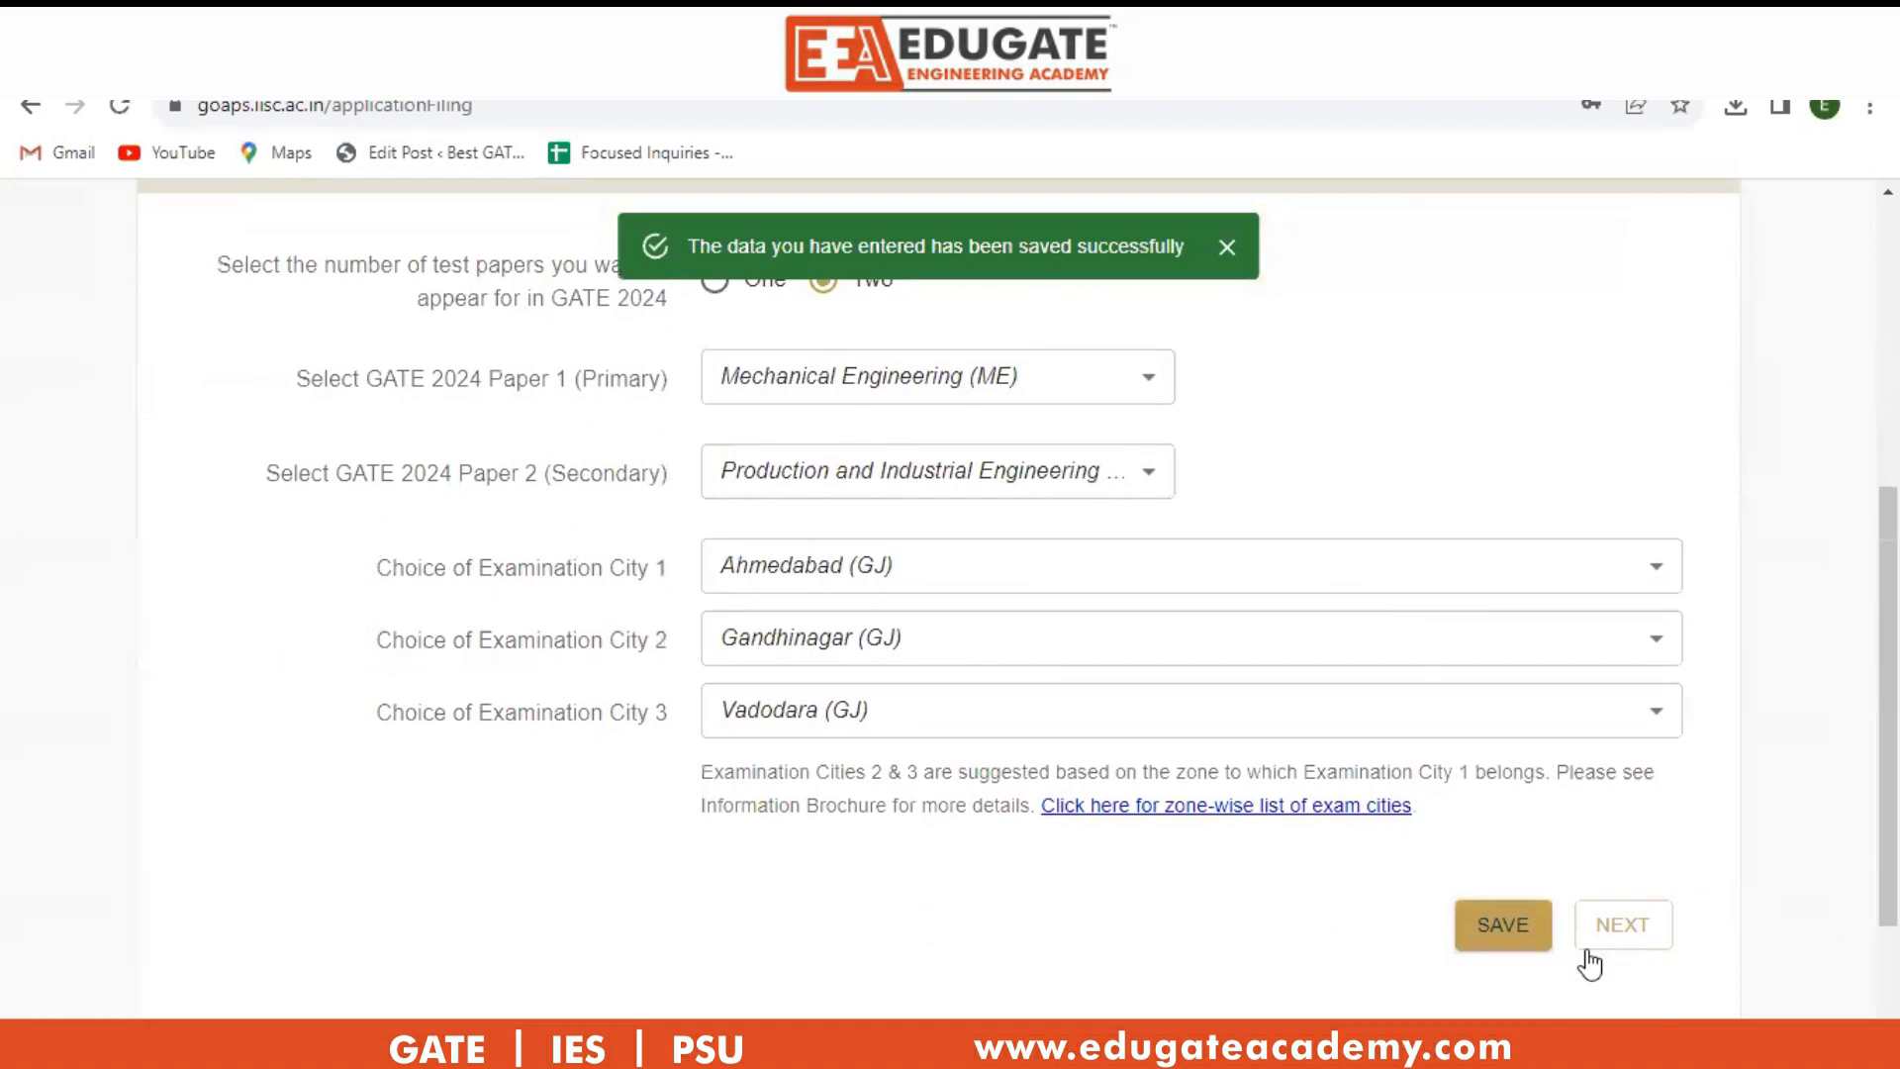
Move on to the personal details section of the application.
{"action": "left_click", "coordinate": [1648, 922]}
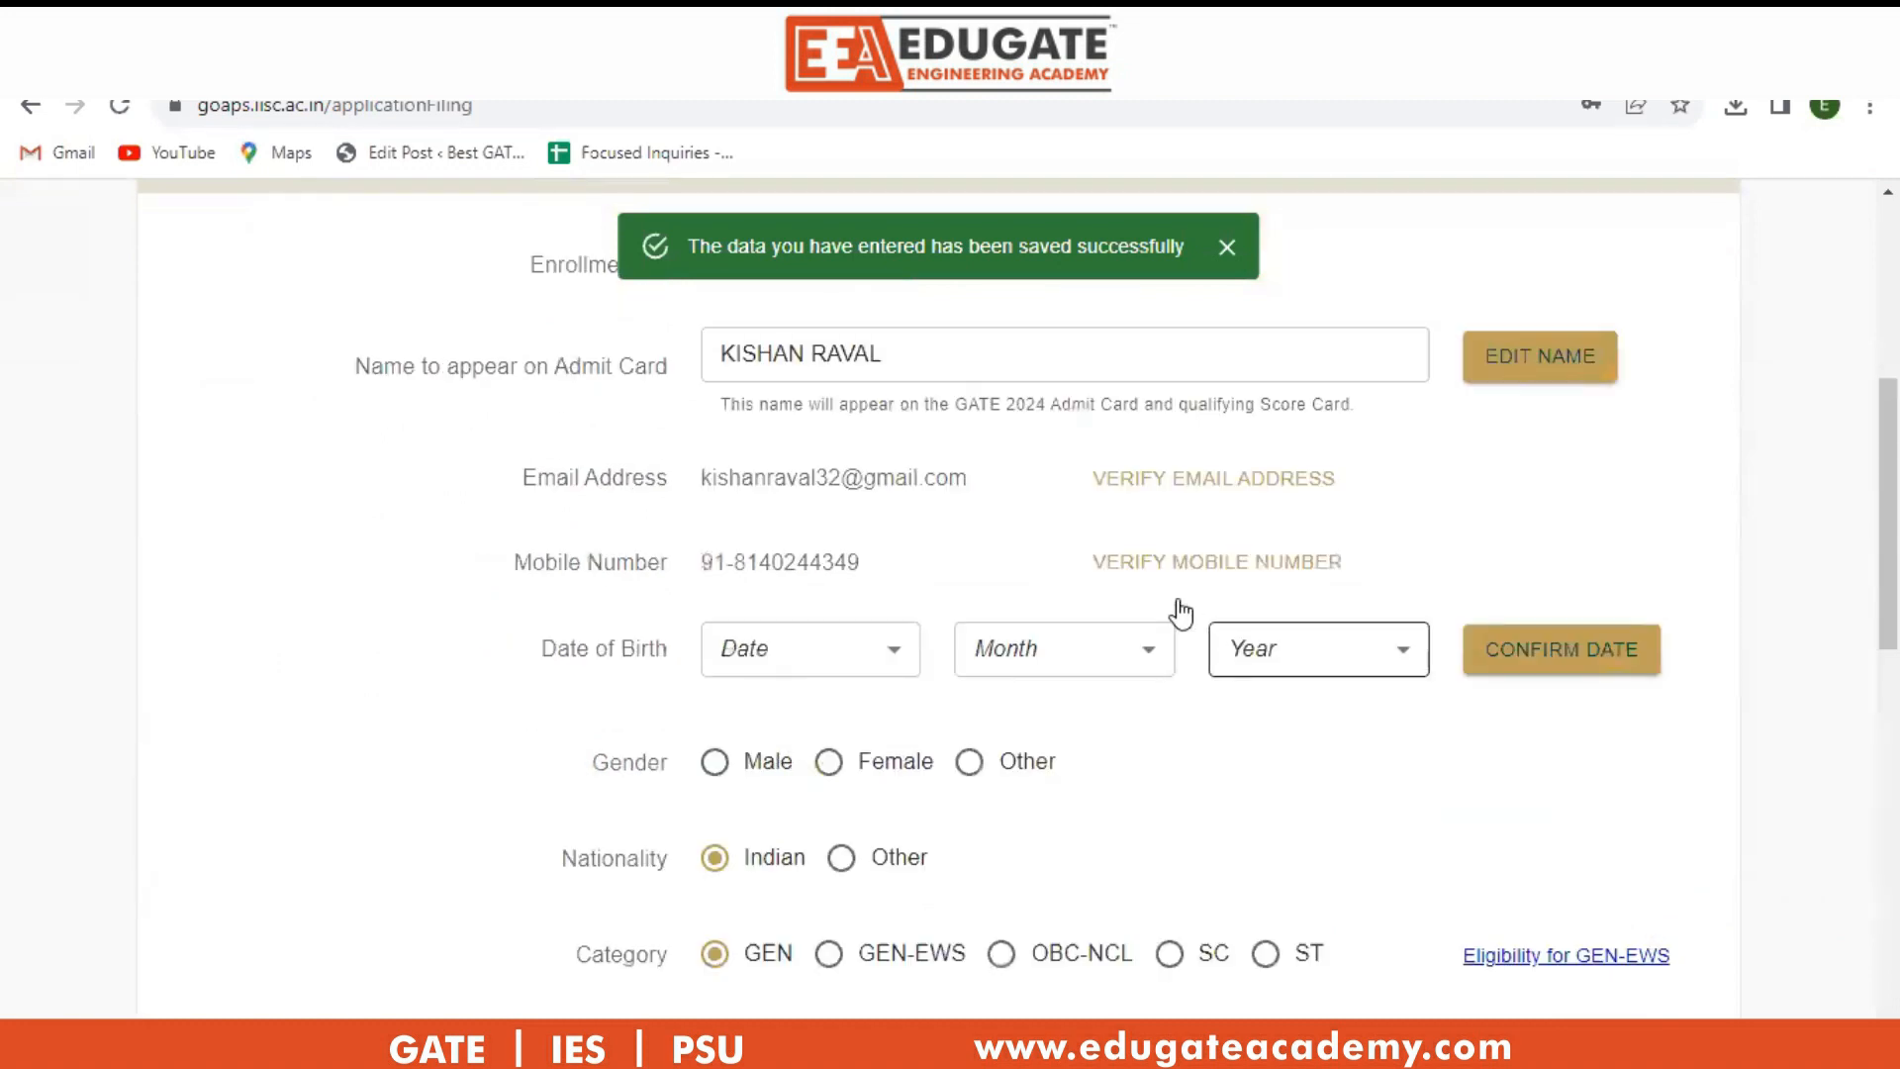
{"action": "left_click", "coordinate": [844, 643]}
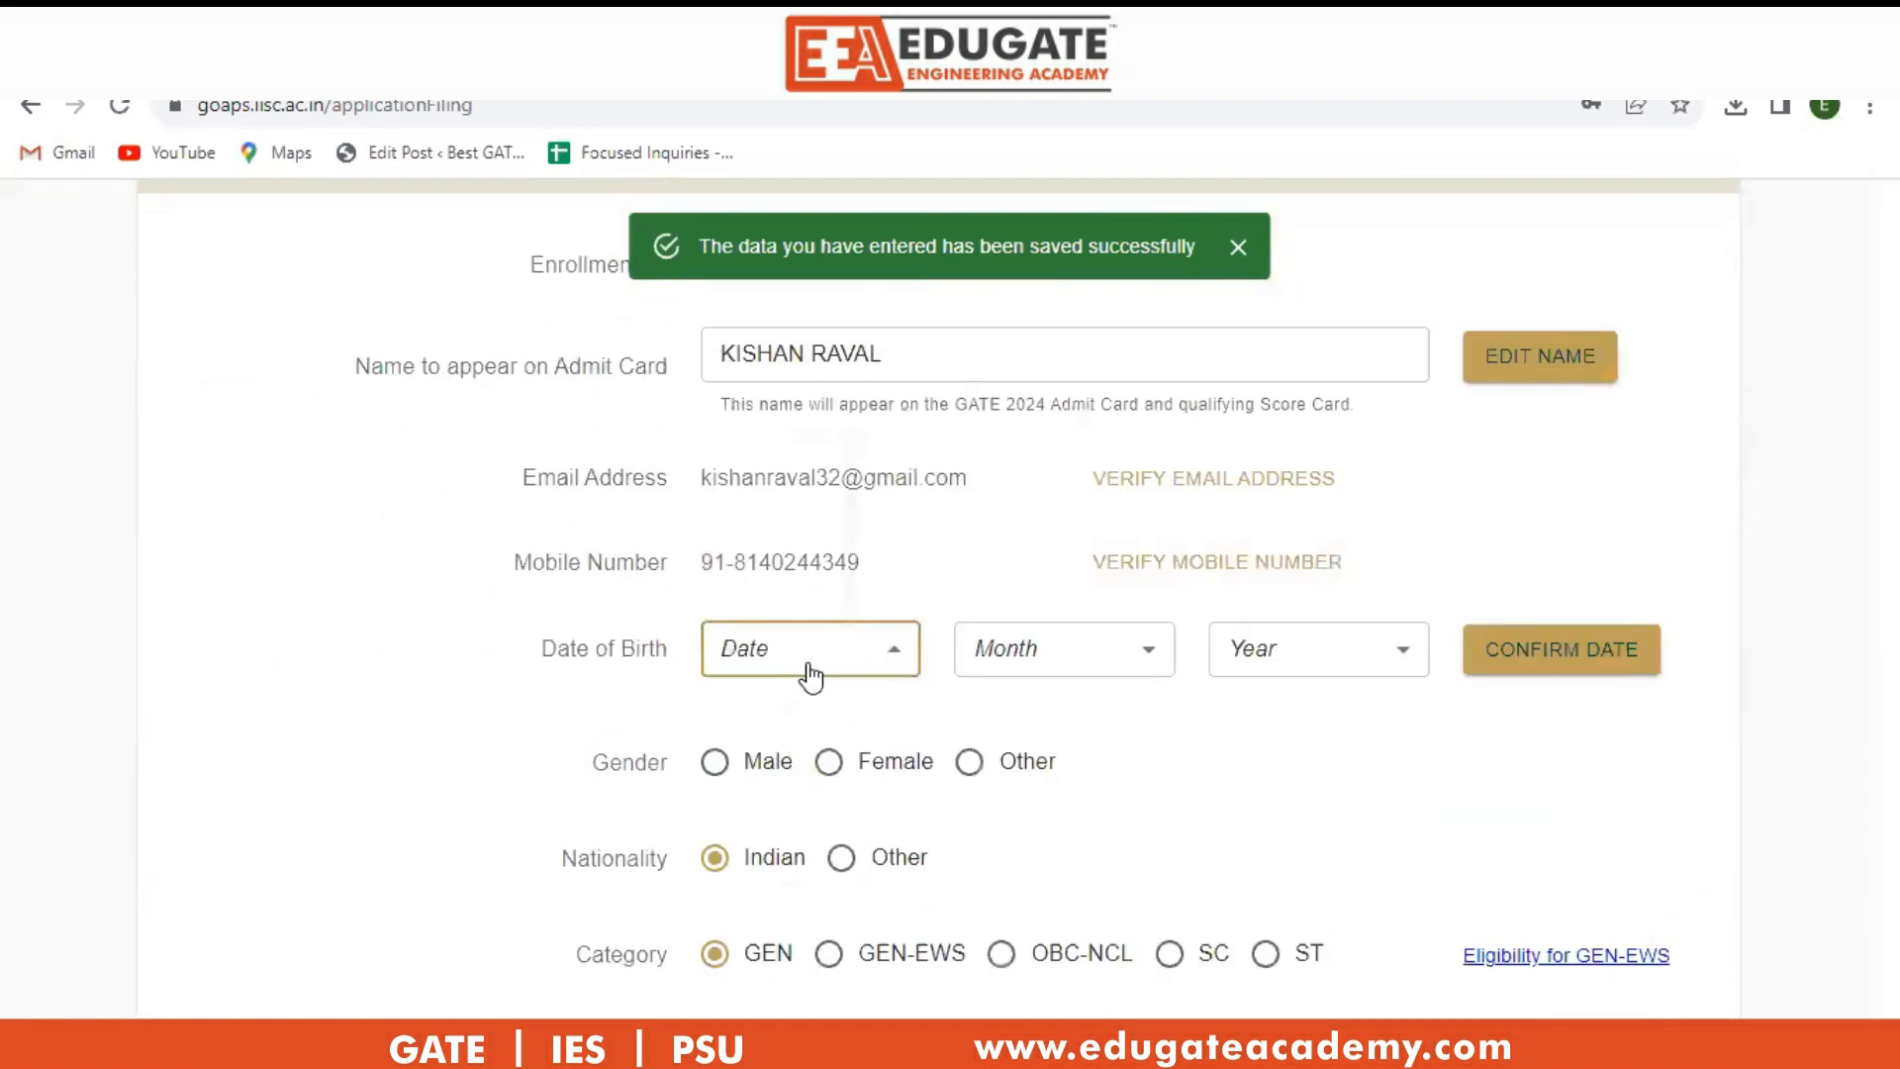
{"action": "left_click", "coordinate": [1132, 679]}
{"action": "scroll", "coordinate": [1136, 682], "scroll_direction": "down", "scroll_amount": 4}
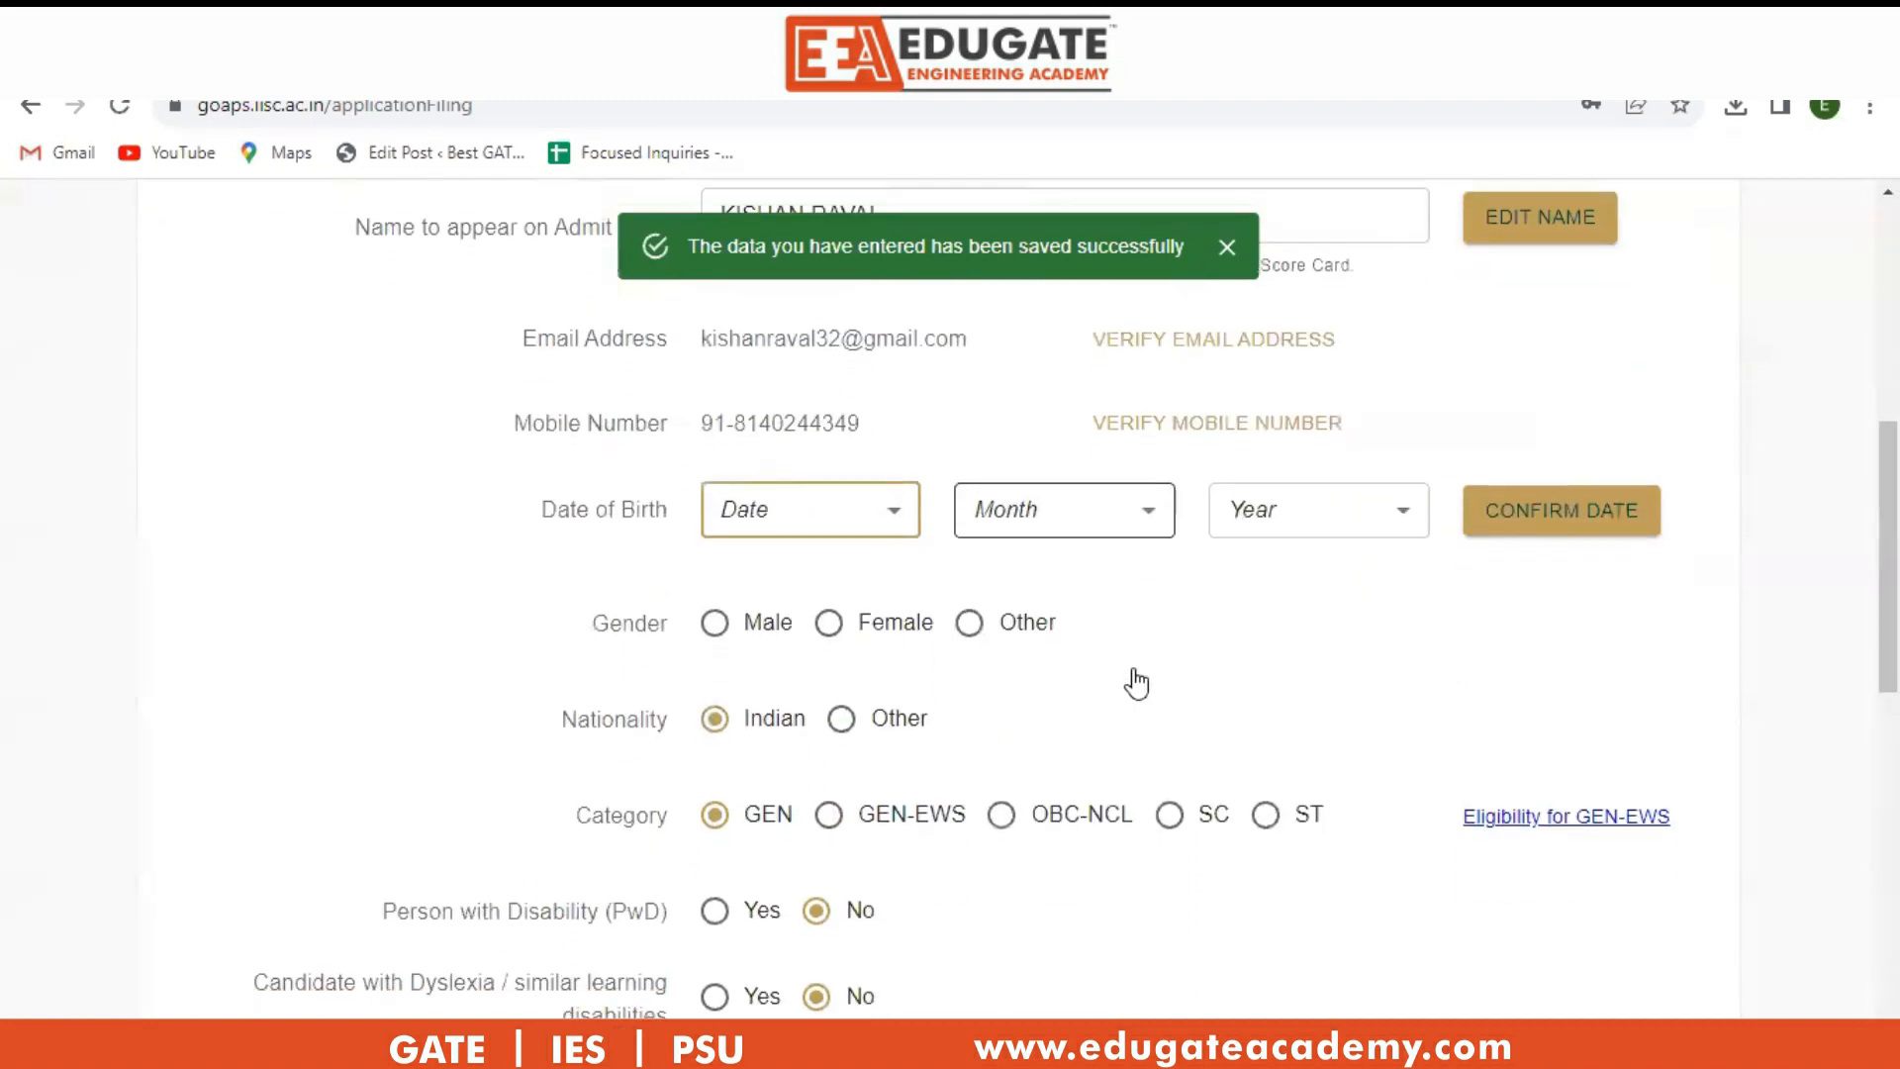
{"action": "scroll", "coordinate": [1133, 688], "scroll_direction": "down", "scroll_amount": 4}
{"action": "scroll", "coordinate": [1133, 691], "scroll_direction": "up", "scroll_amount": 7}
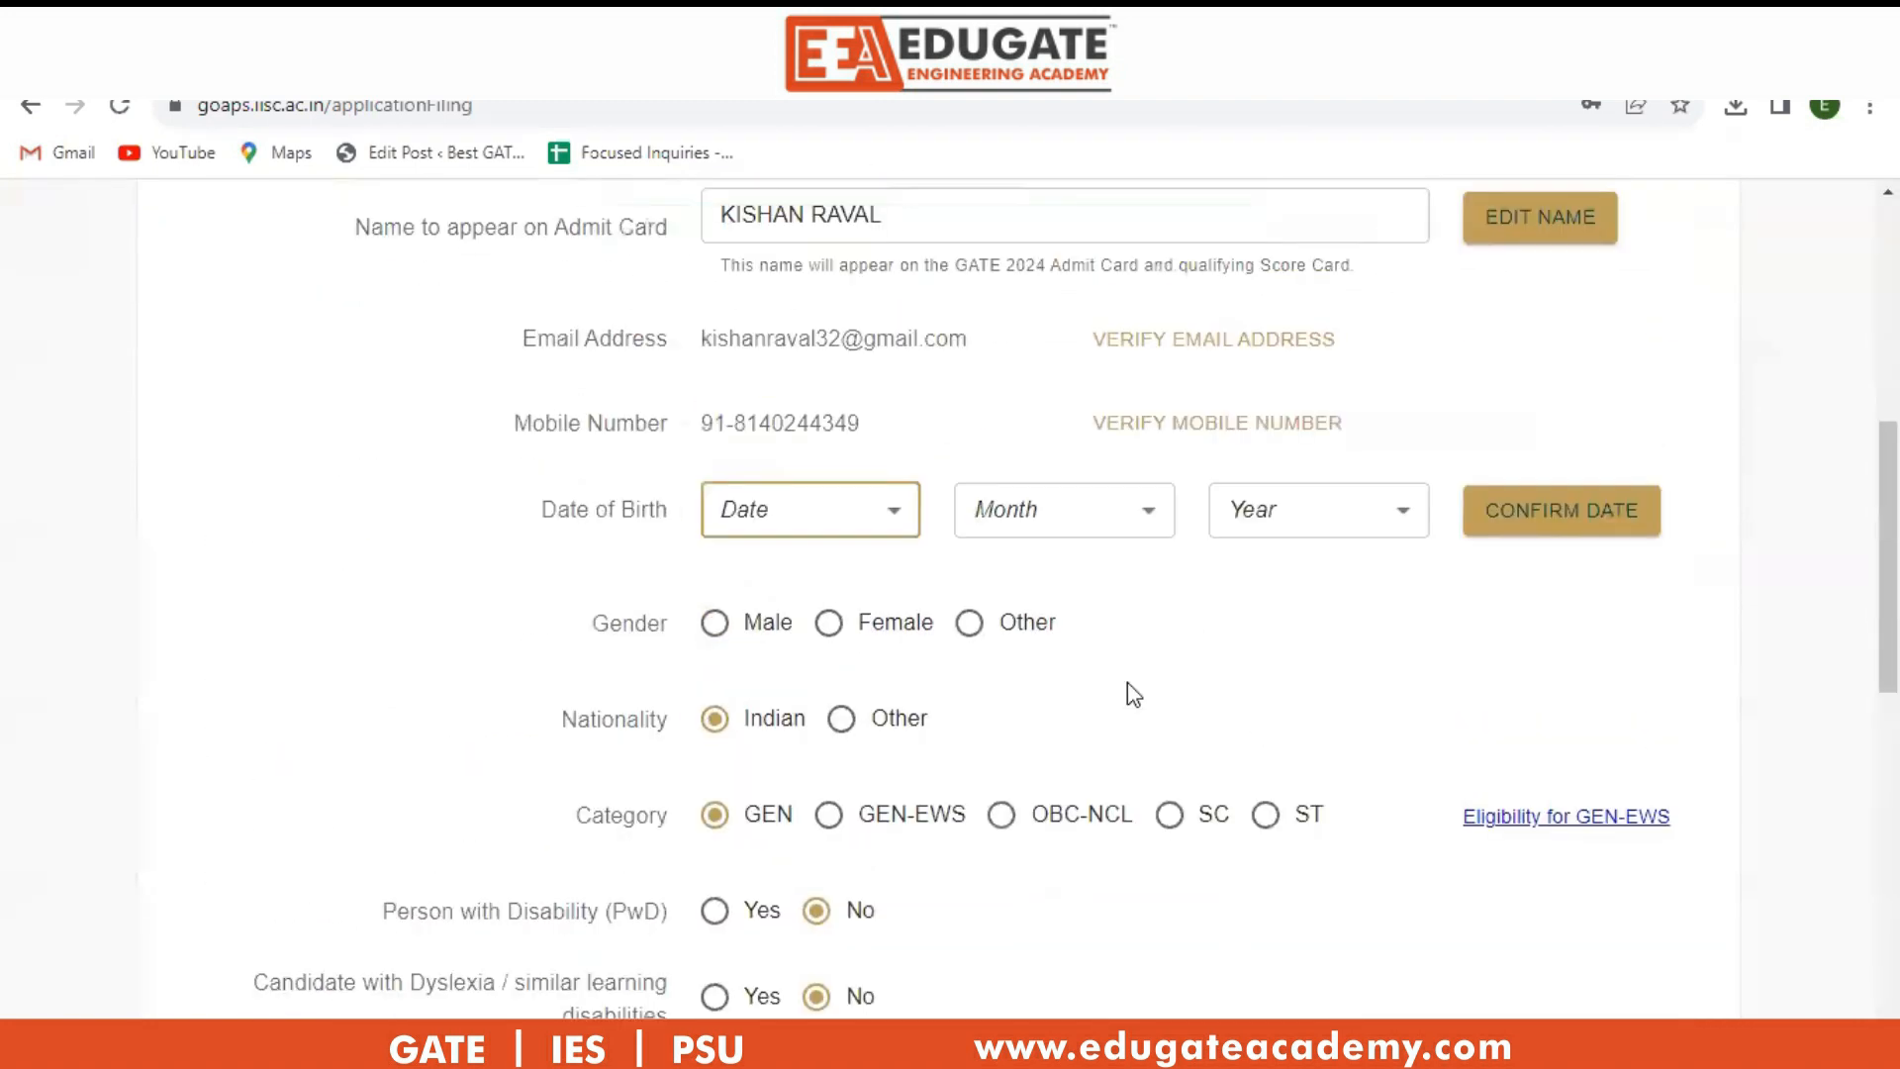
{"action": "scroll", "coordinate": [1128, 687], "scroll_direction": "up", "scroll_amount": 2}
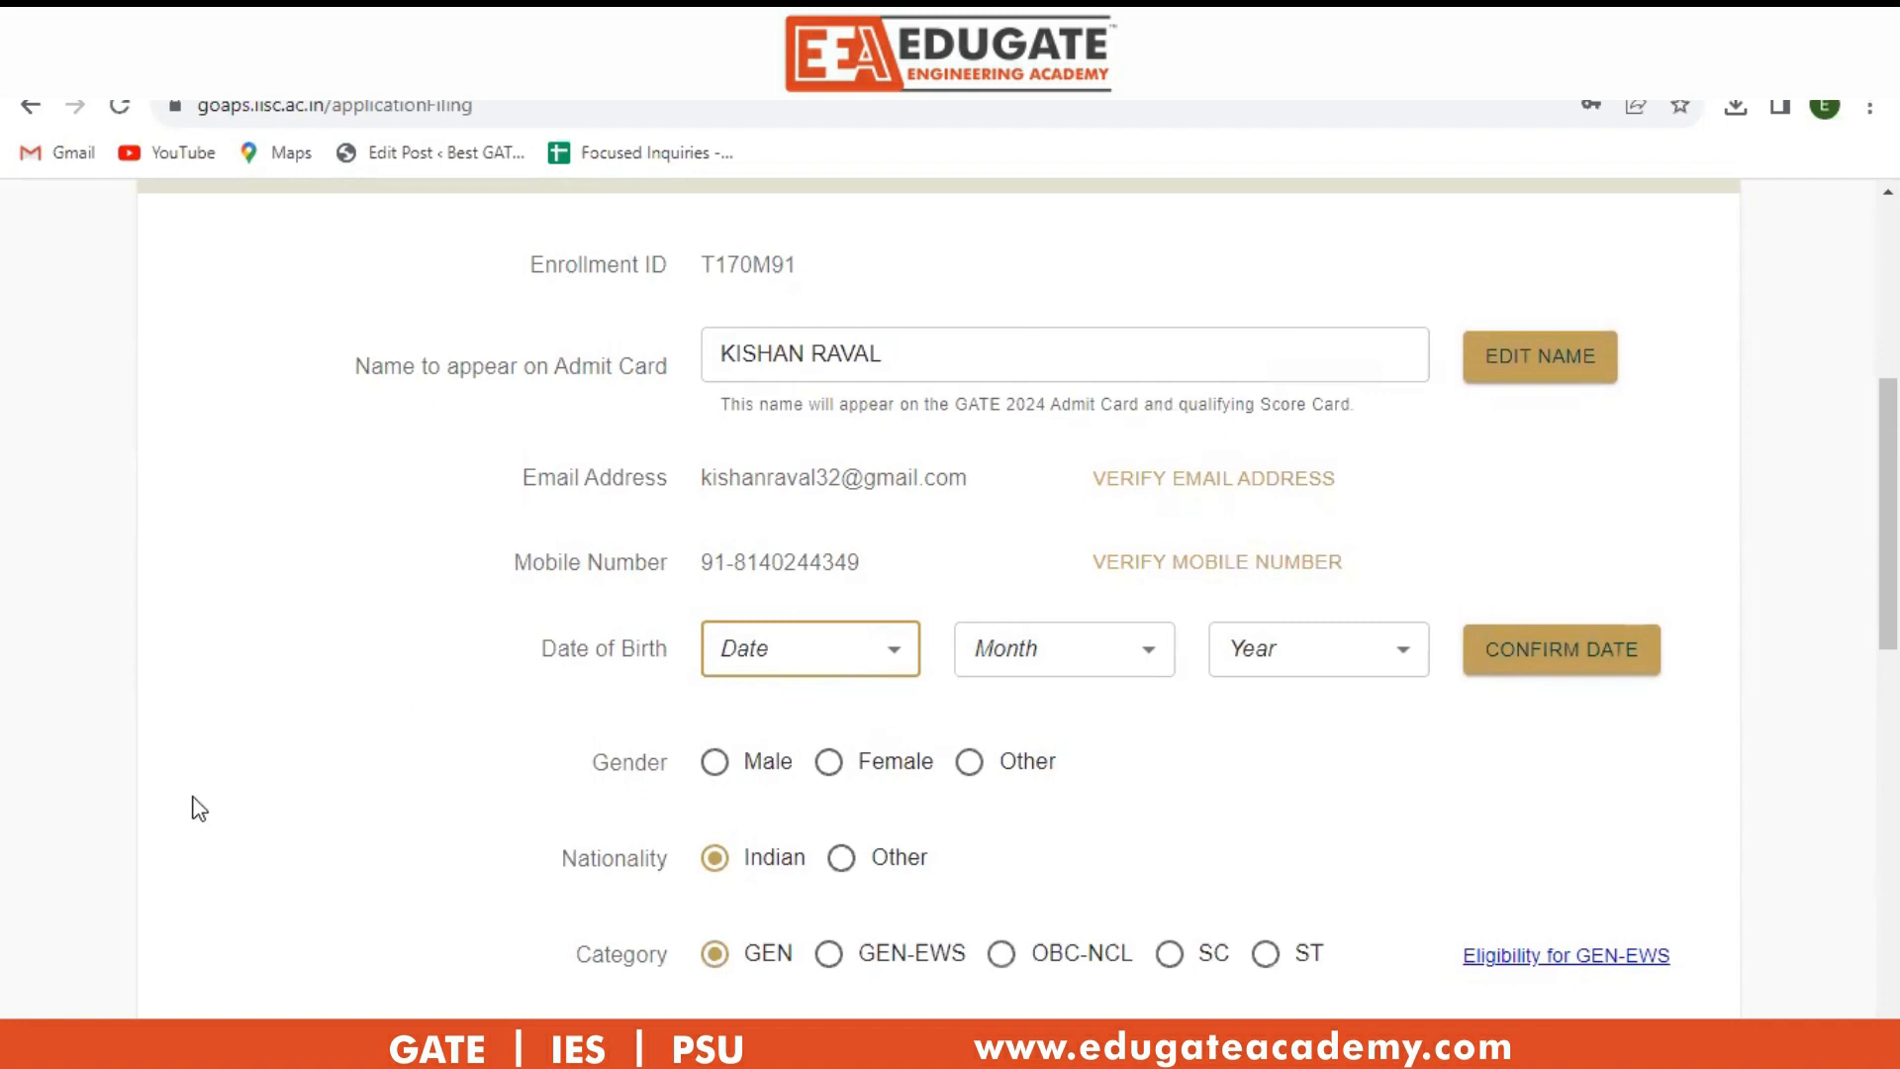
{"action": "left_click", "coordinate": [886, 654]}
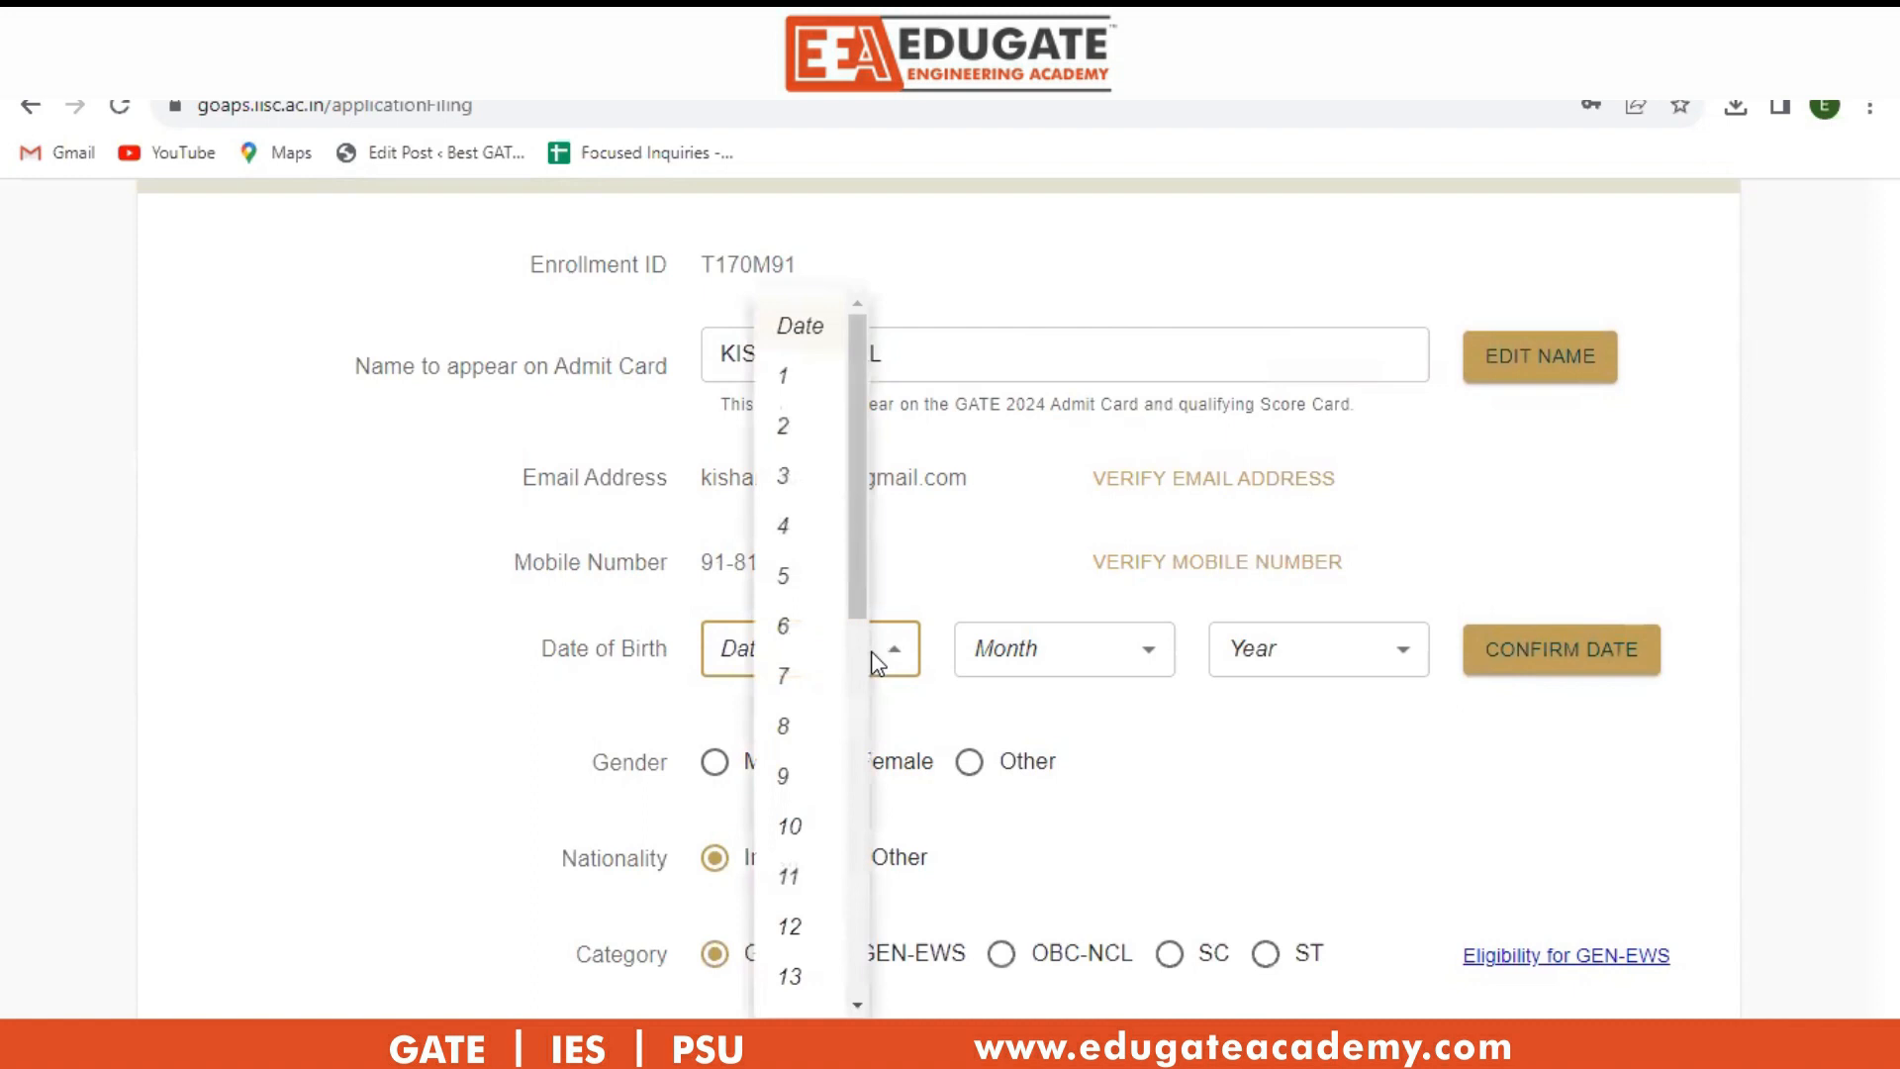
{"action": "left_click", "coordinate": [785, 579]}
{"action": "left_click", "coordinate": [1154, 661]}
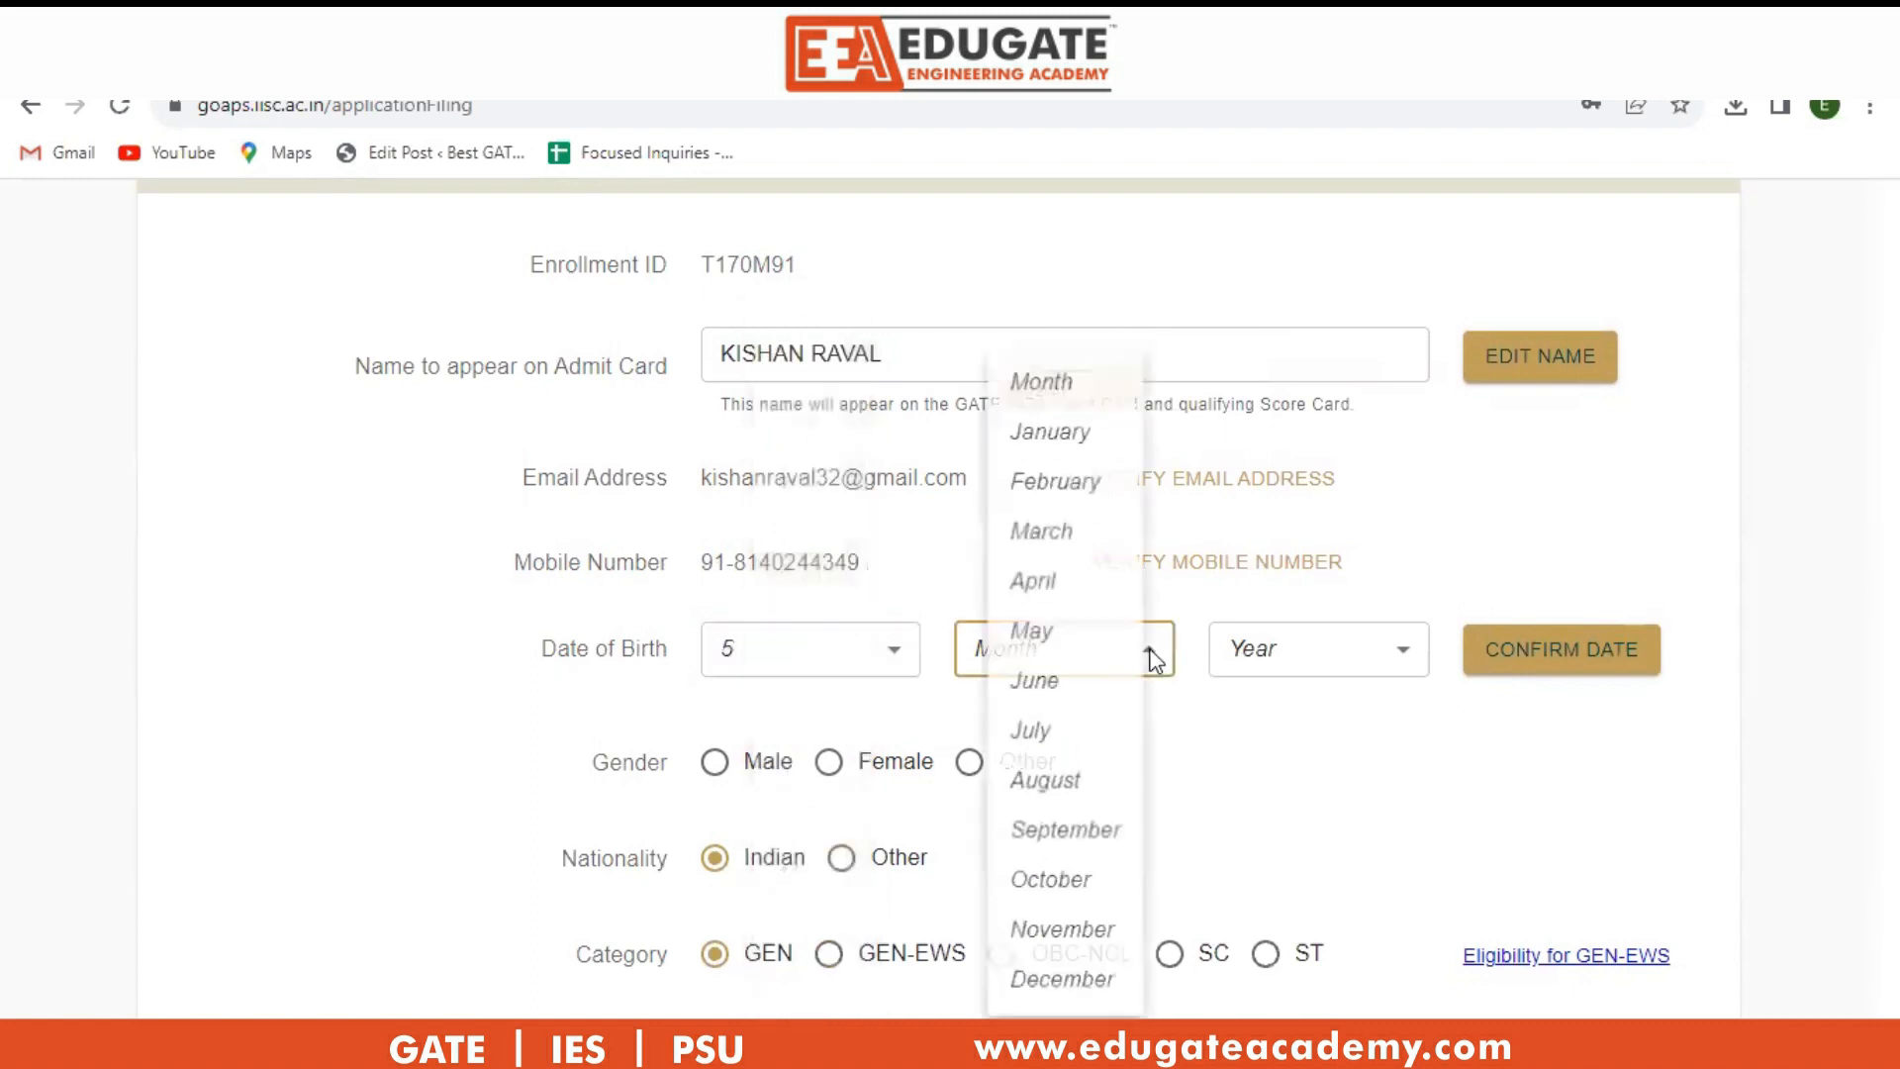
{"action": "left_click", "coordinate": [1047, 836]}
{"action": "left_click", "coordinate": [1377, 651]}
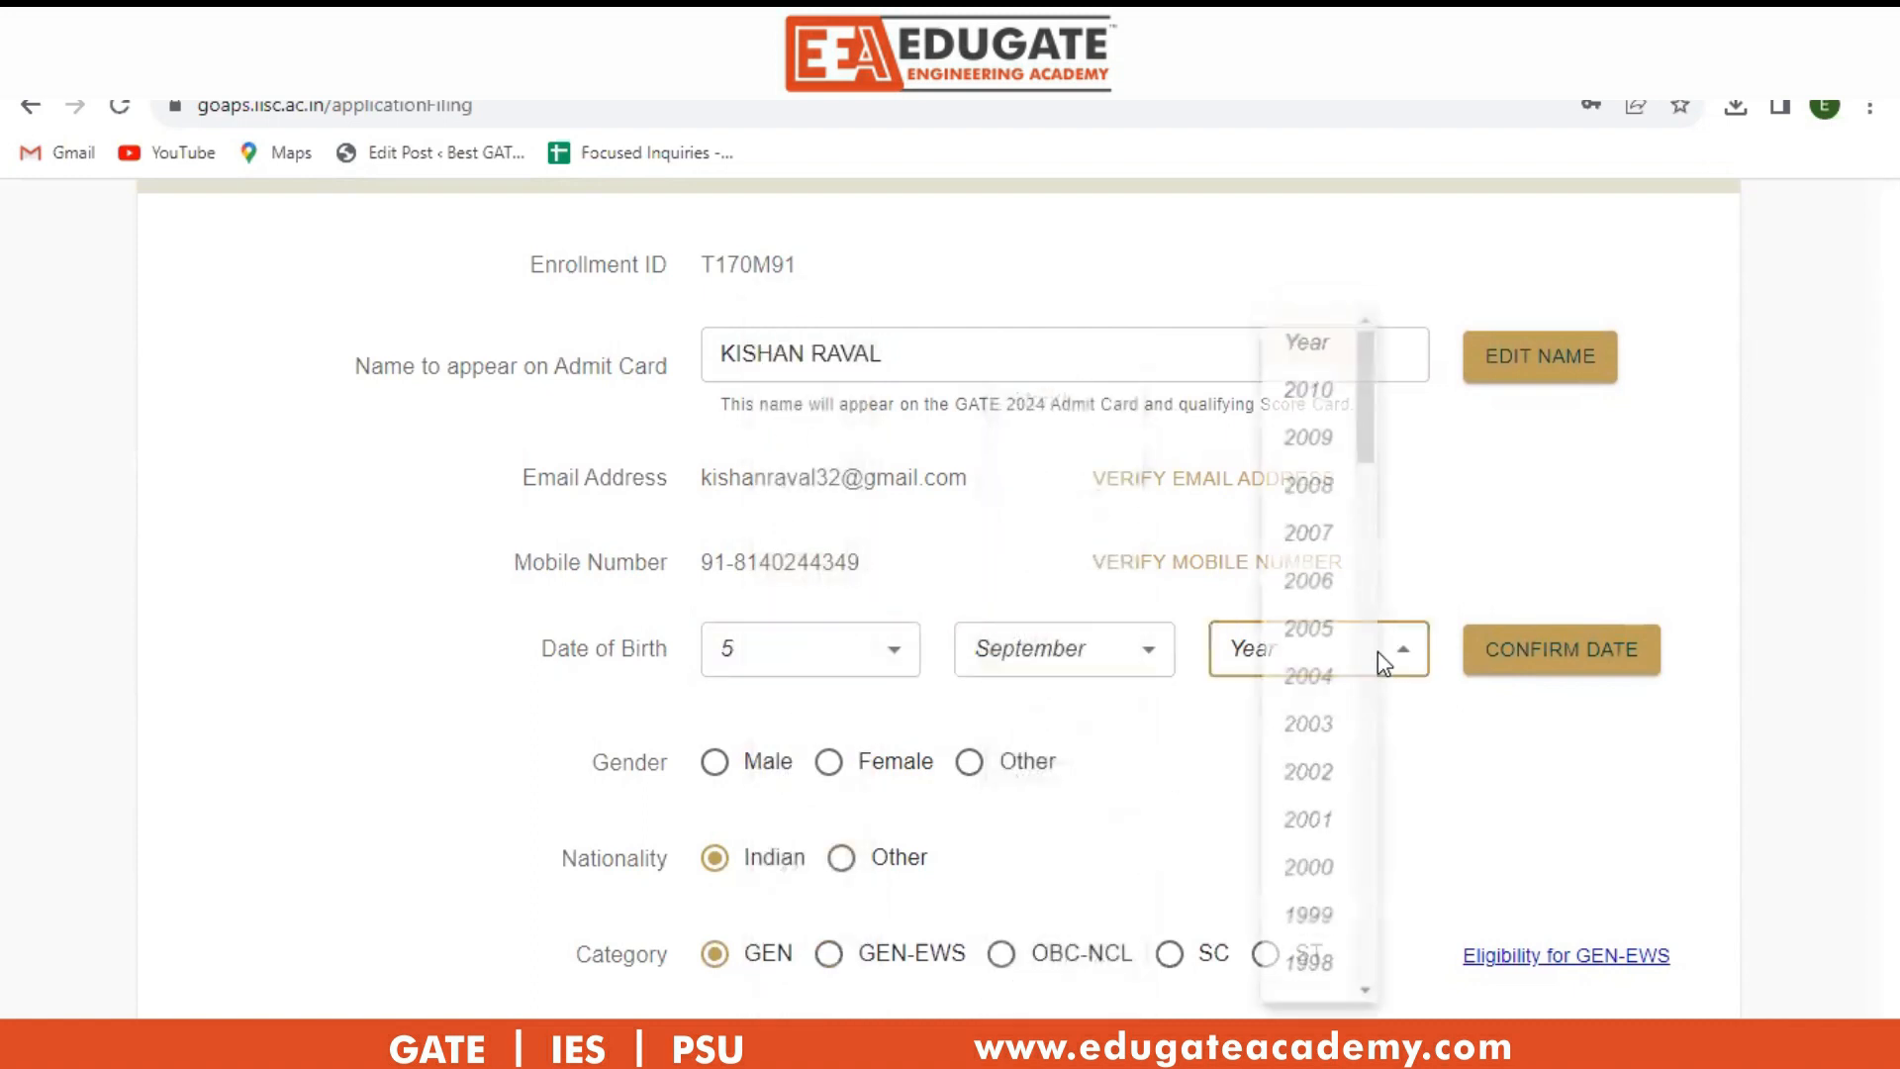
{"action": "left_click", "coordinate": [1308, 925]}
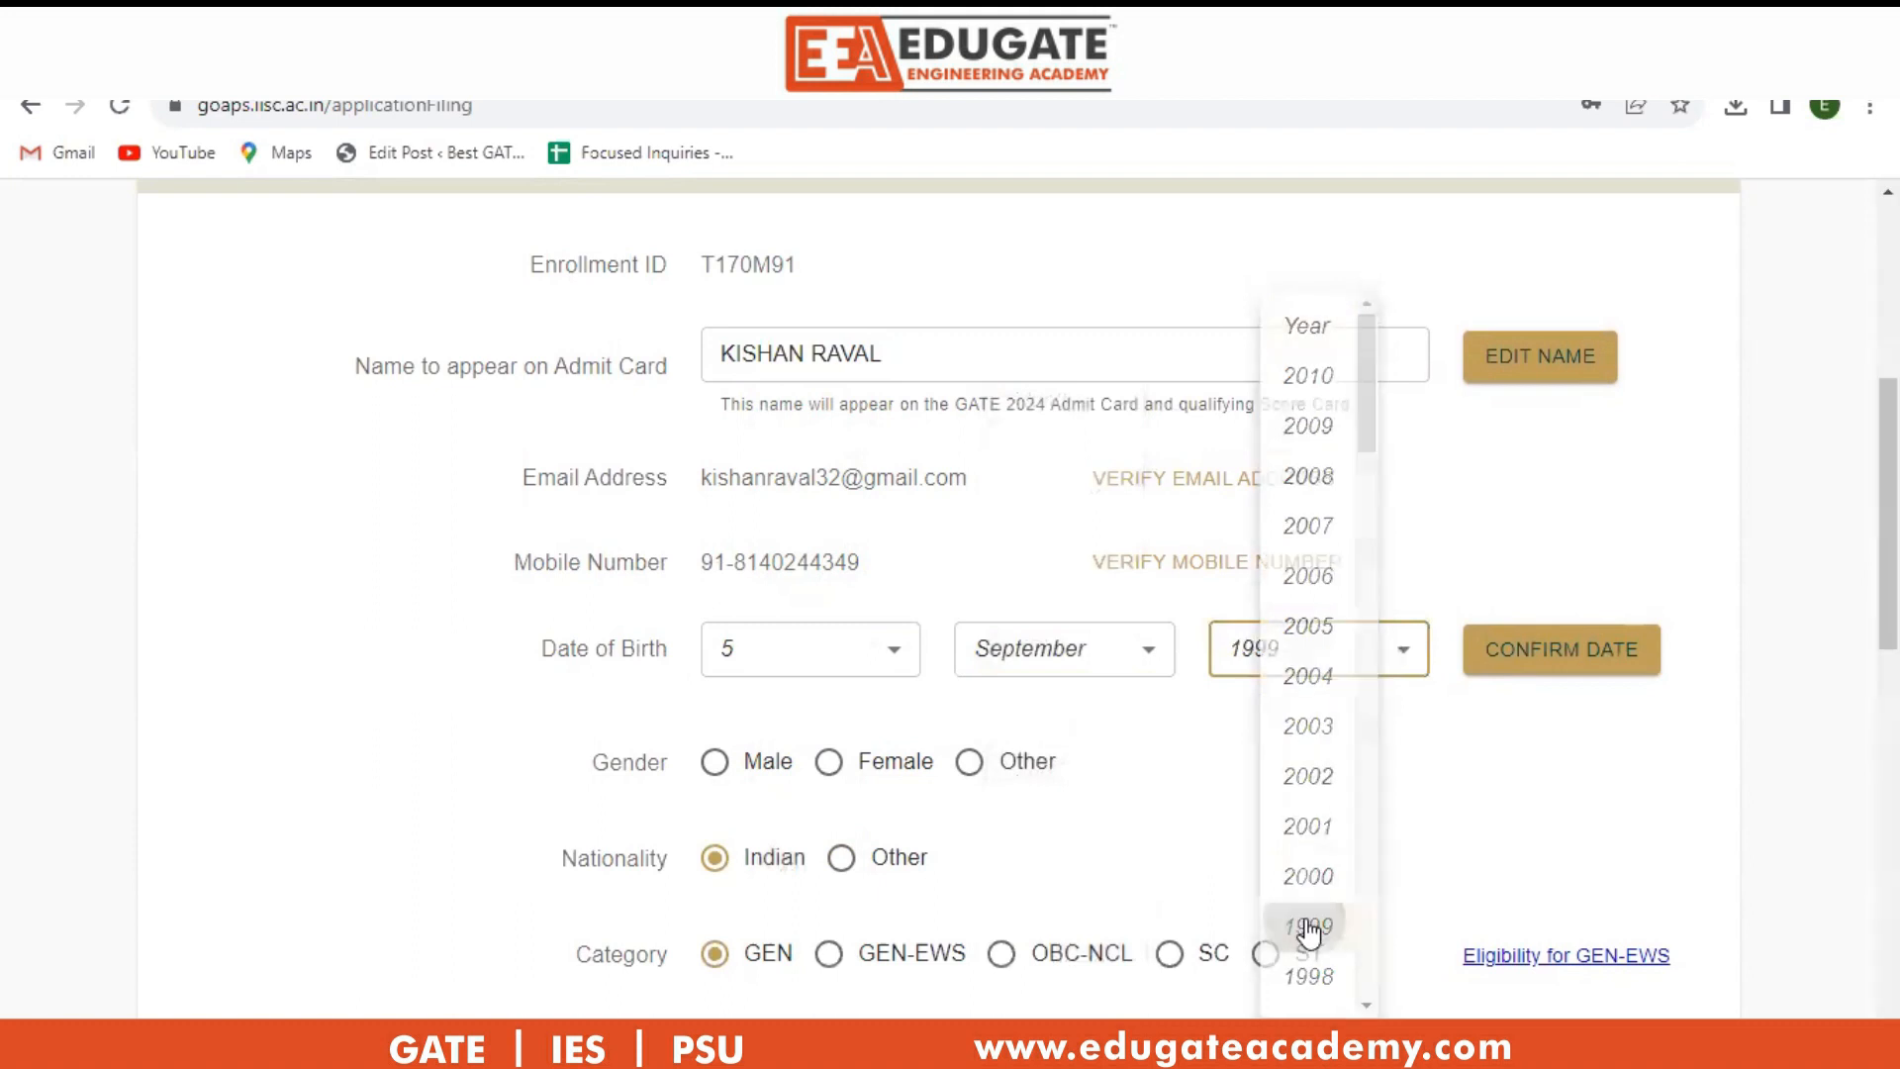
{"action": "left_click", "coordinate": [1581, 650]}
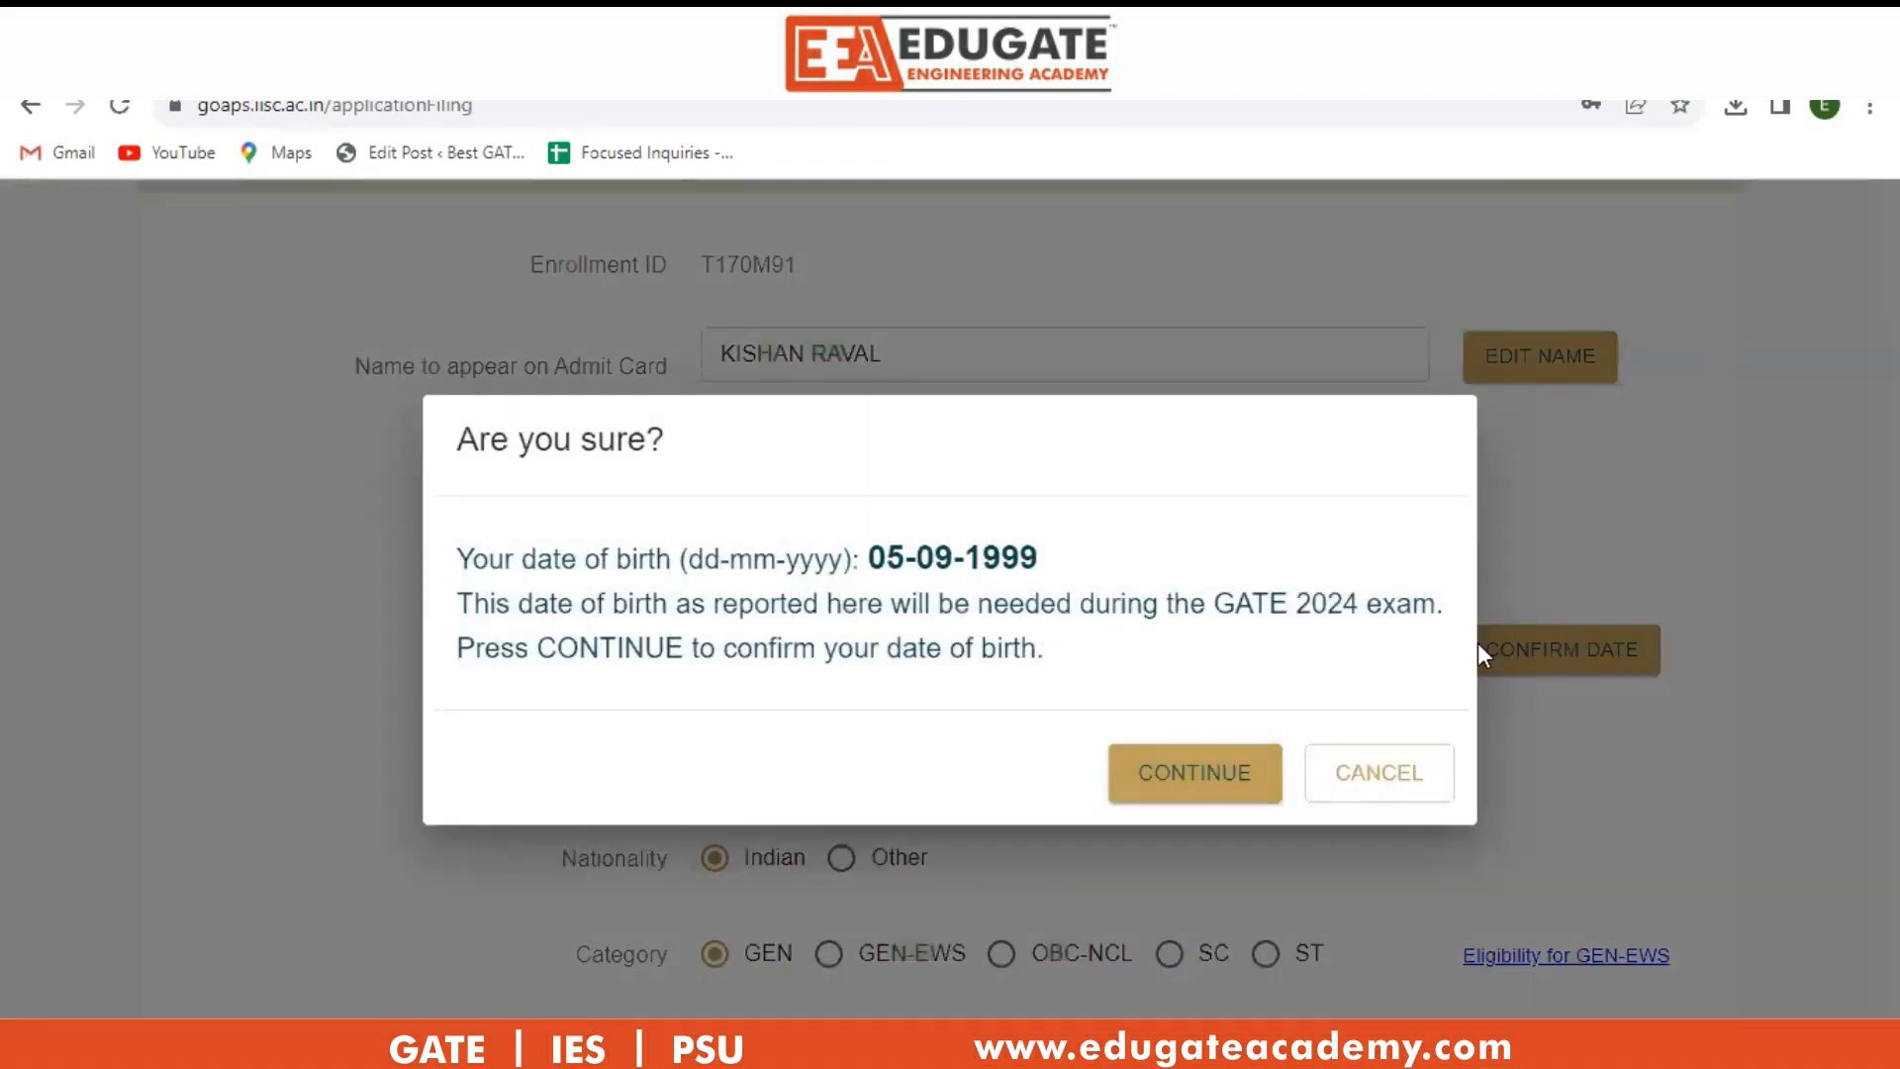
{"action": "left_click", "coordinate": [1217, 782]}
{"action": "left_click", "coordinate": [717, 767]}
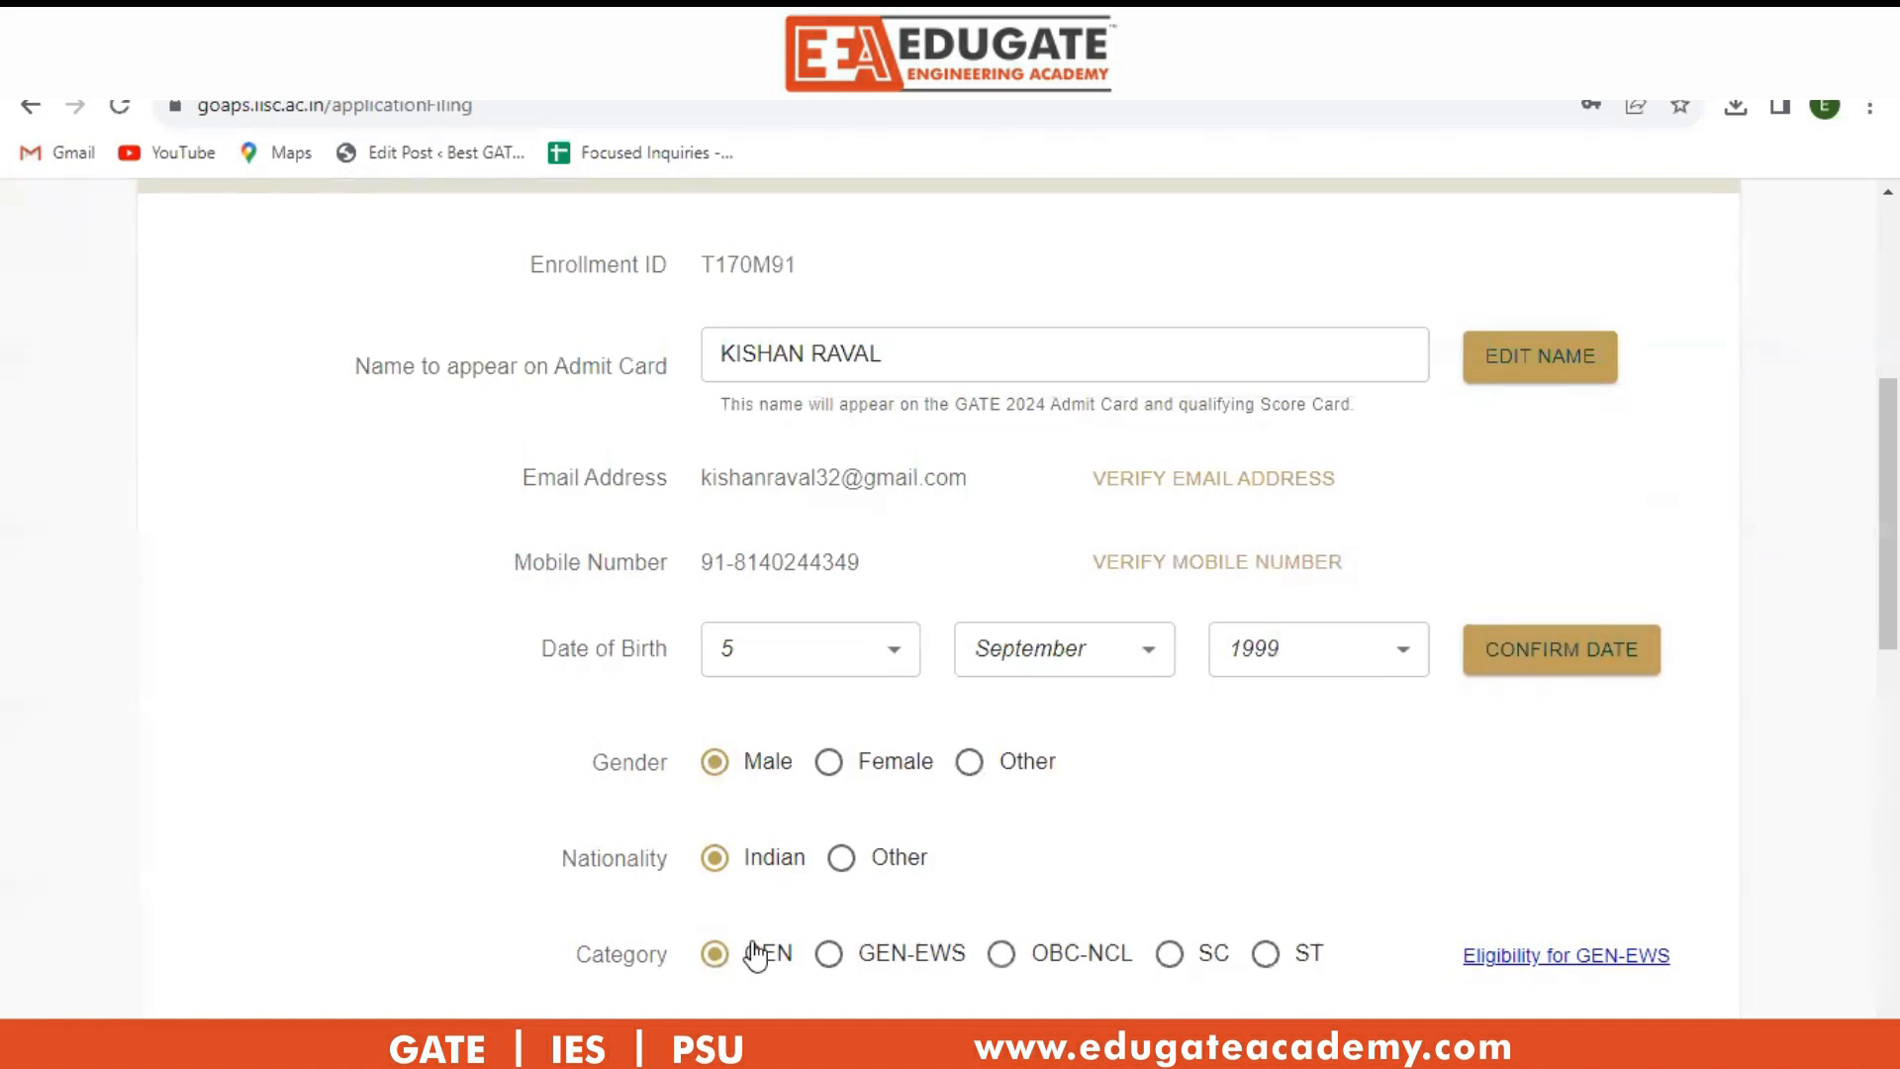
{"action": "scroll", "coordinate": [1731, 758], "scroll_direction": "down", "scroll_amount": 4}
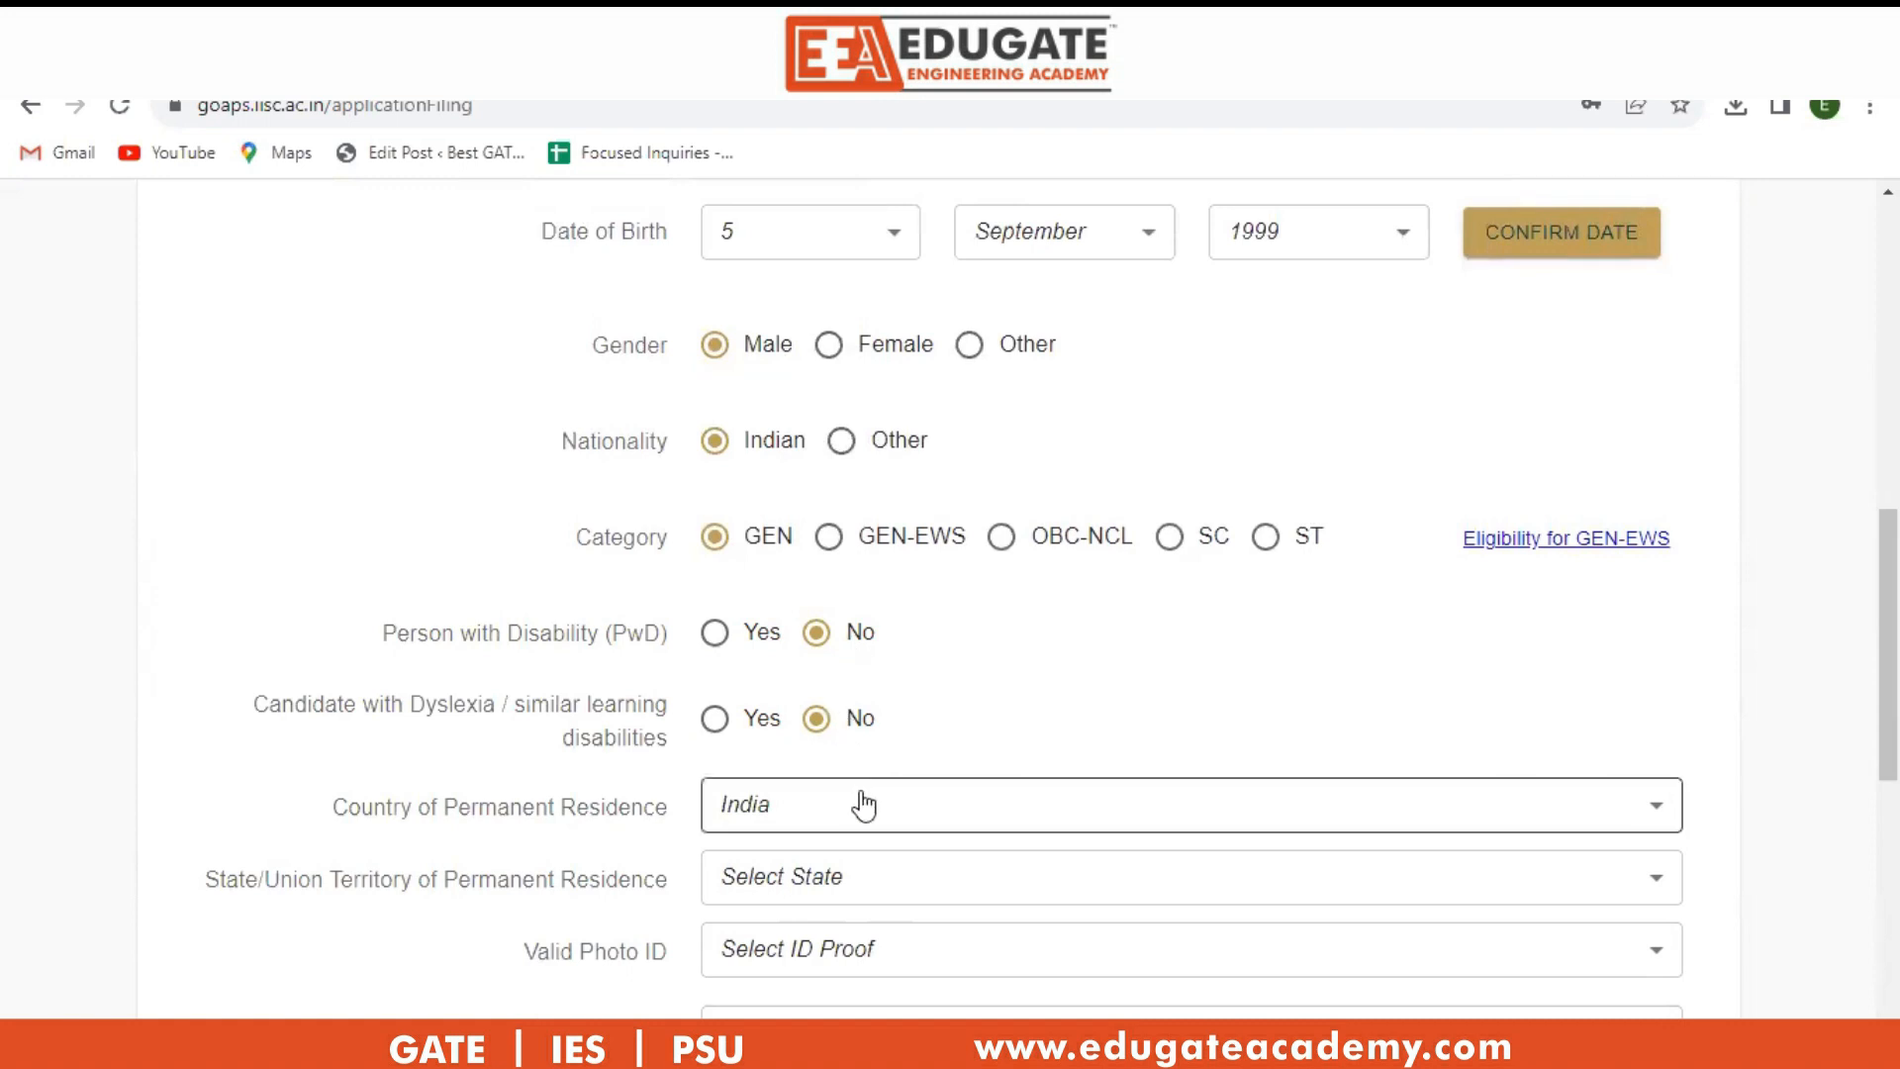
Set state of residence to Gujarat and photo ID to Aadhaar ID, entering its number.
{"action": "left_click", "coordinate": [877, 891]}
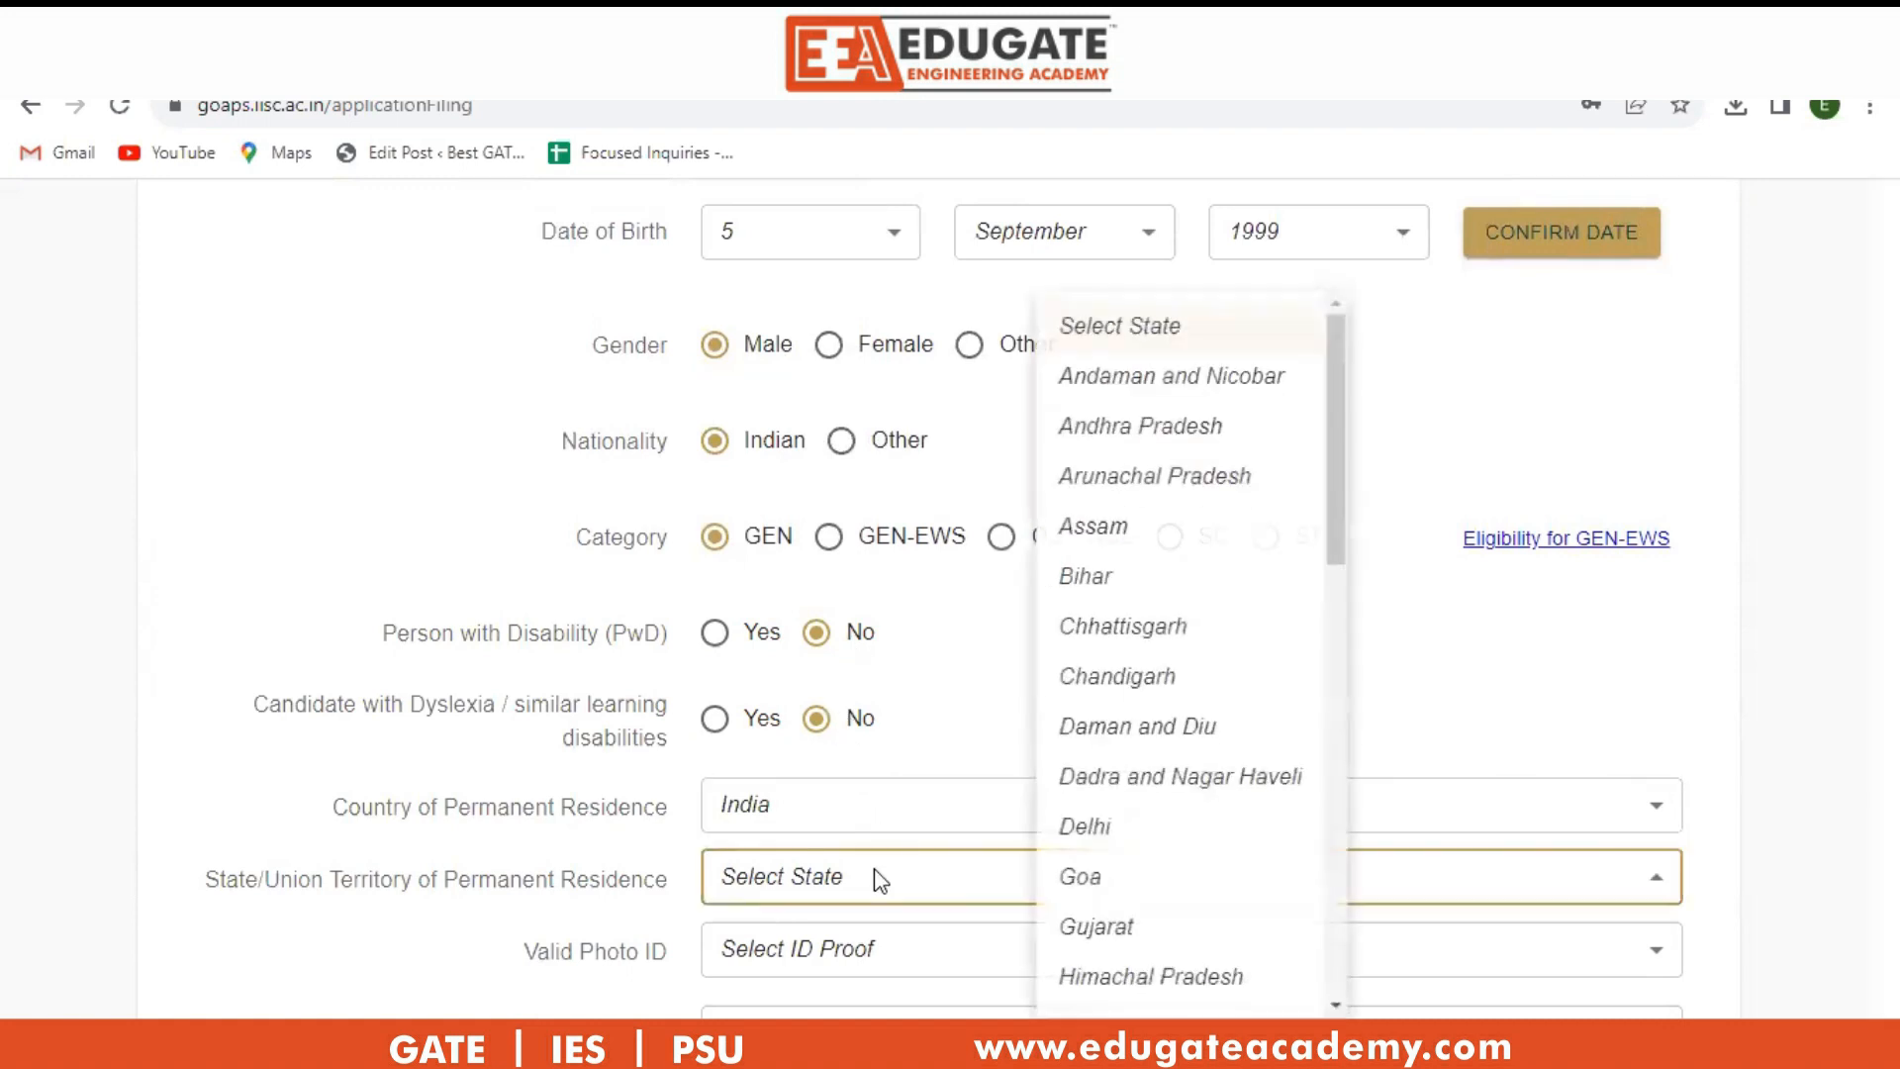
{"action": "left_click", "coordinate": [1088, 926]}
{"action": "left_click", "coordinate": [871, 952]}
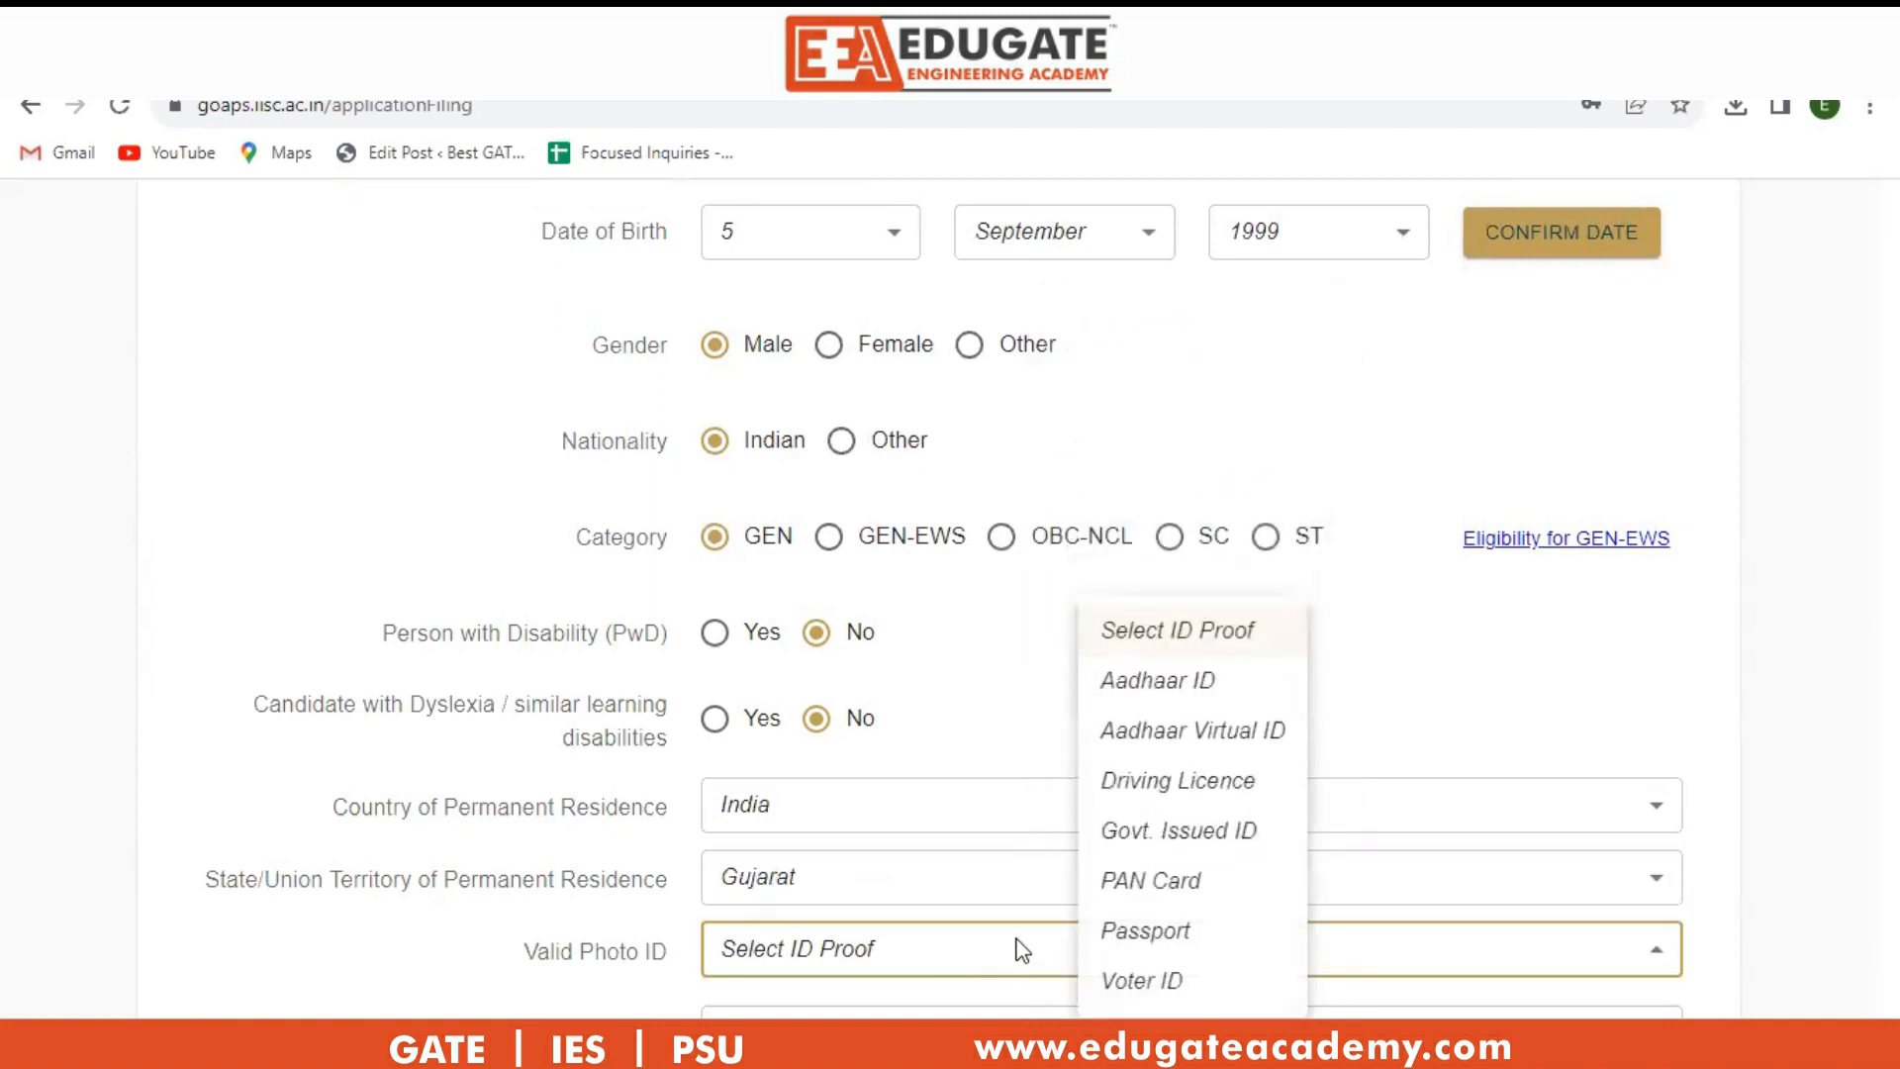
{"action": "left_click", "coordinate": [1156, 683]}
{"action": "scroll", "coordinate": [1111, 700], "scroll_direction": "down", "scroll_amount": 3}
{"action": "left_click", "coordinate": [844, 755]}
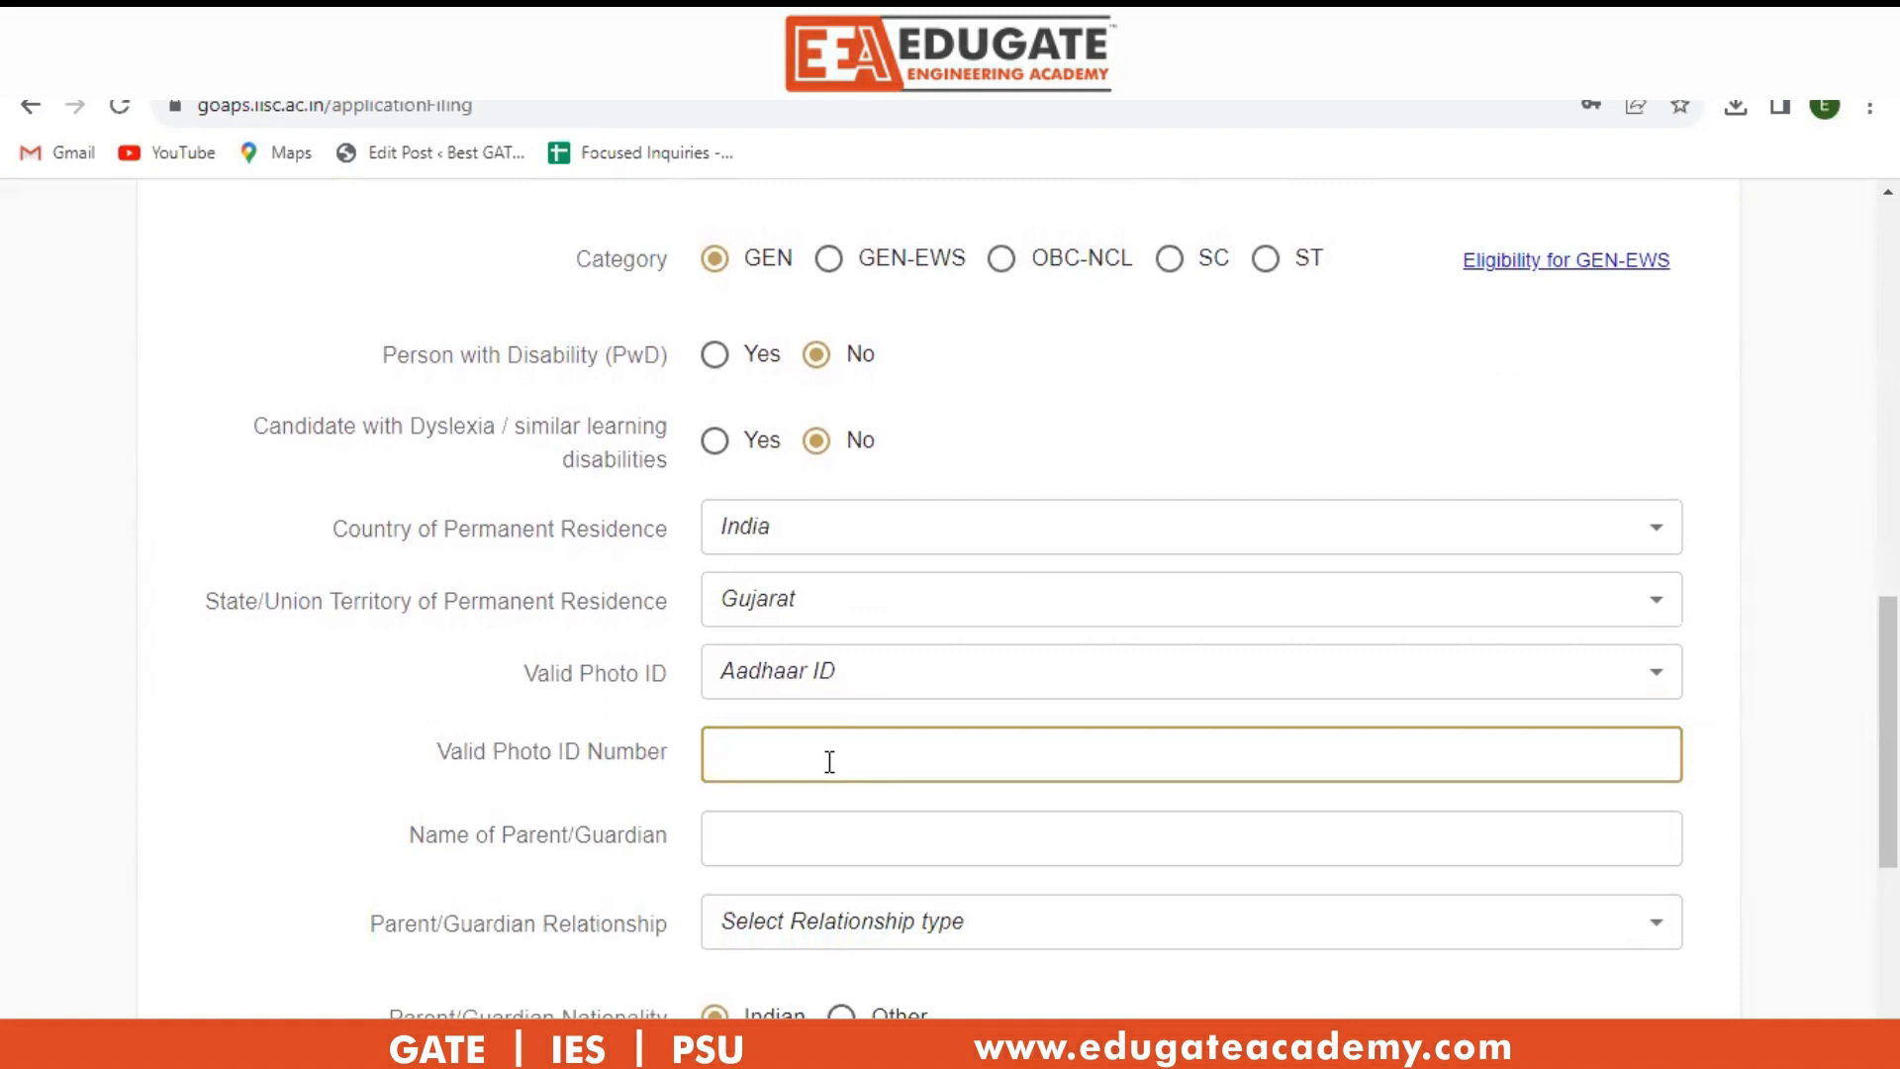
Enter the parent/guardian's name and set the relationship to Father.
{"action": "left_click", "coordinate": [826, 840]}
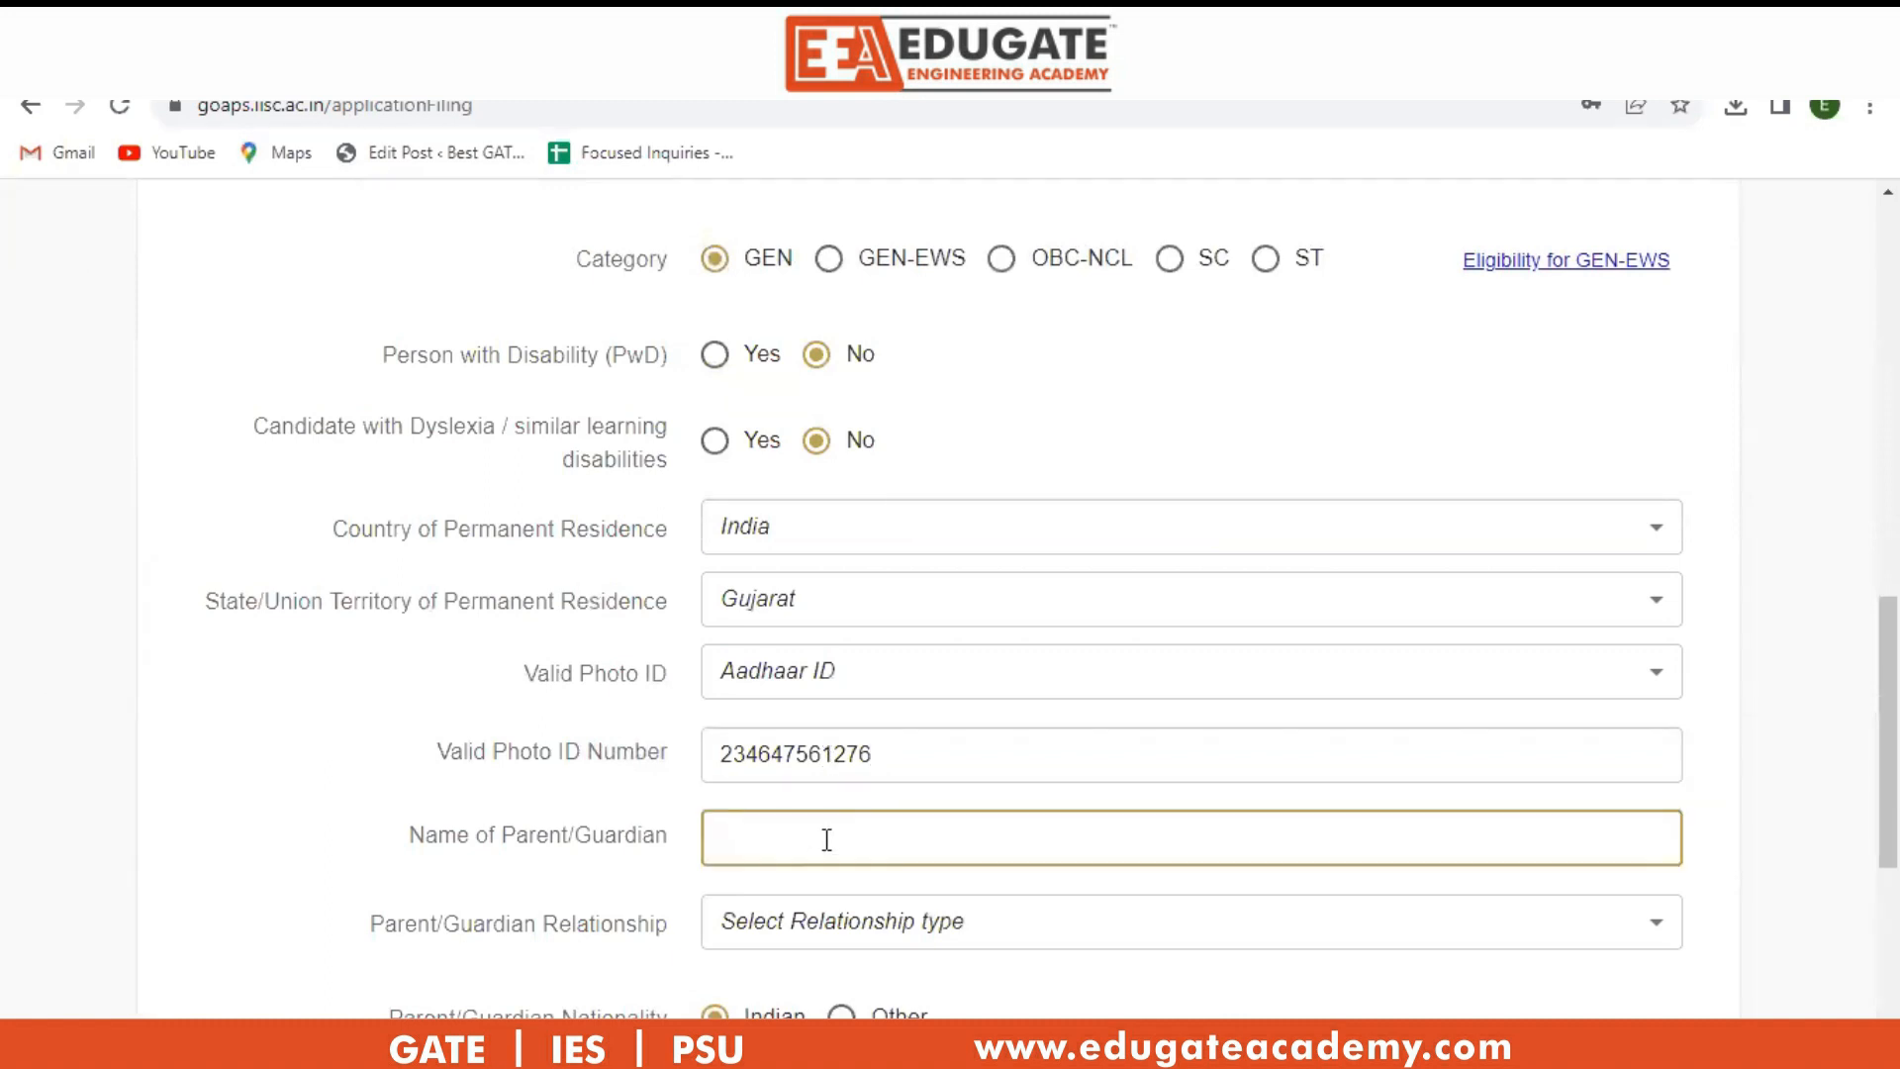
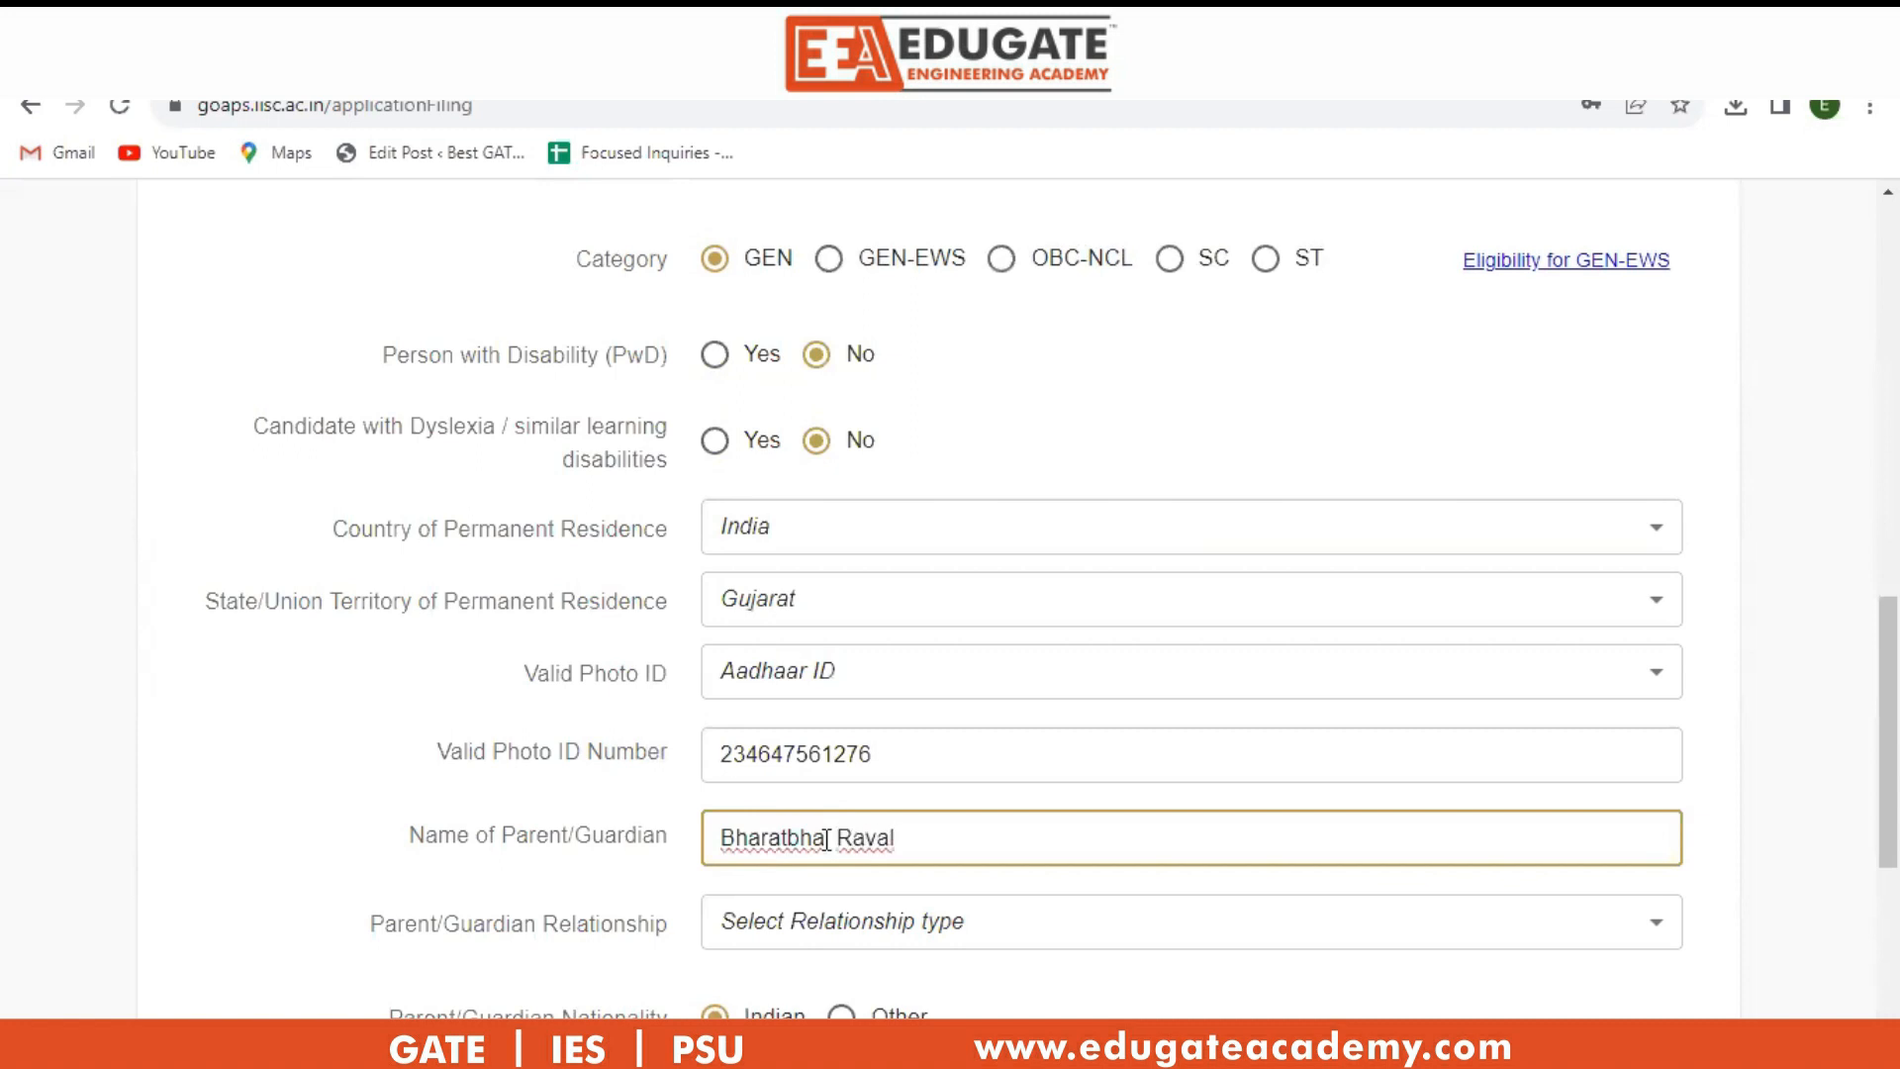
{"action": "left_click", "coordinate": [887, 932]}
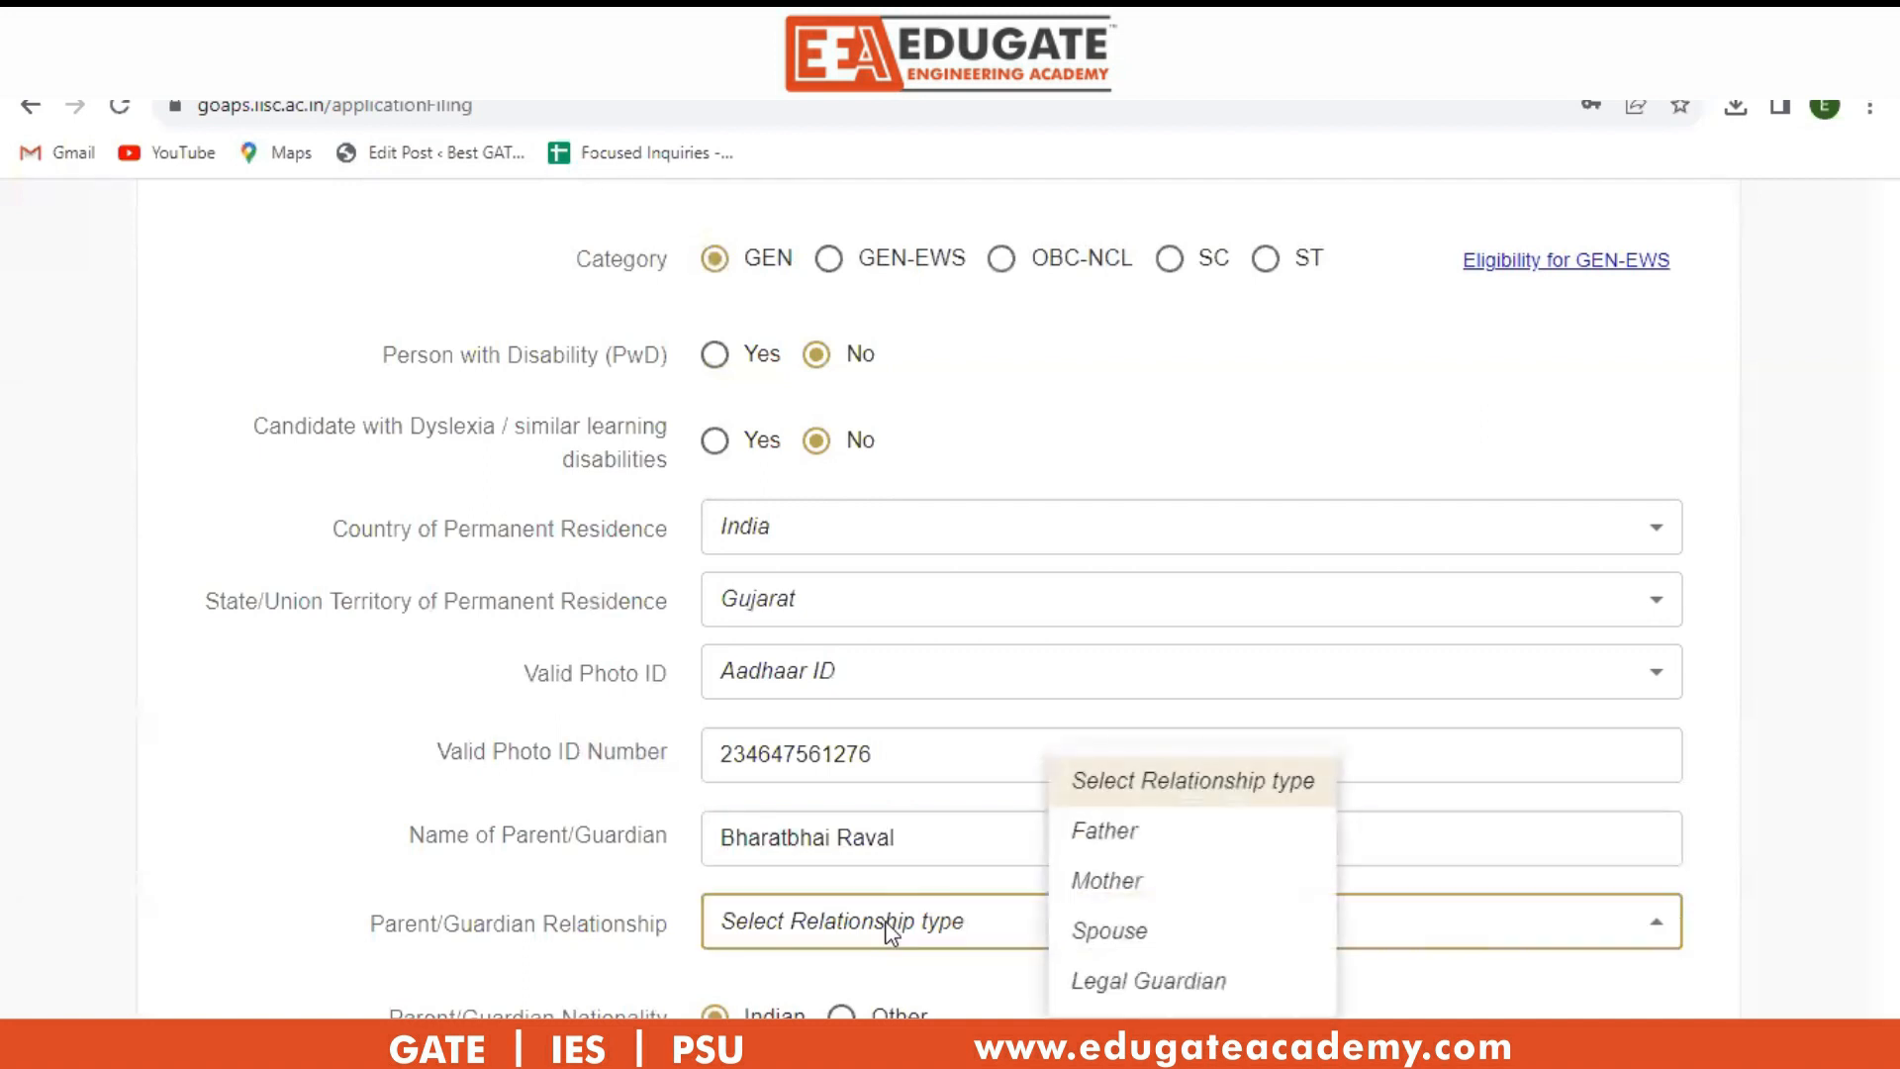
{"action": "left_click", "coordinate": [1111, 834]}
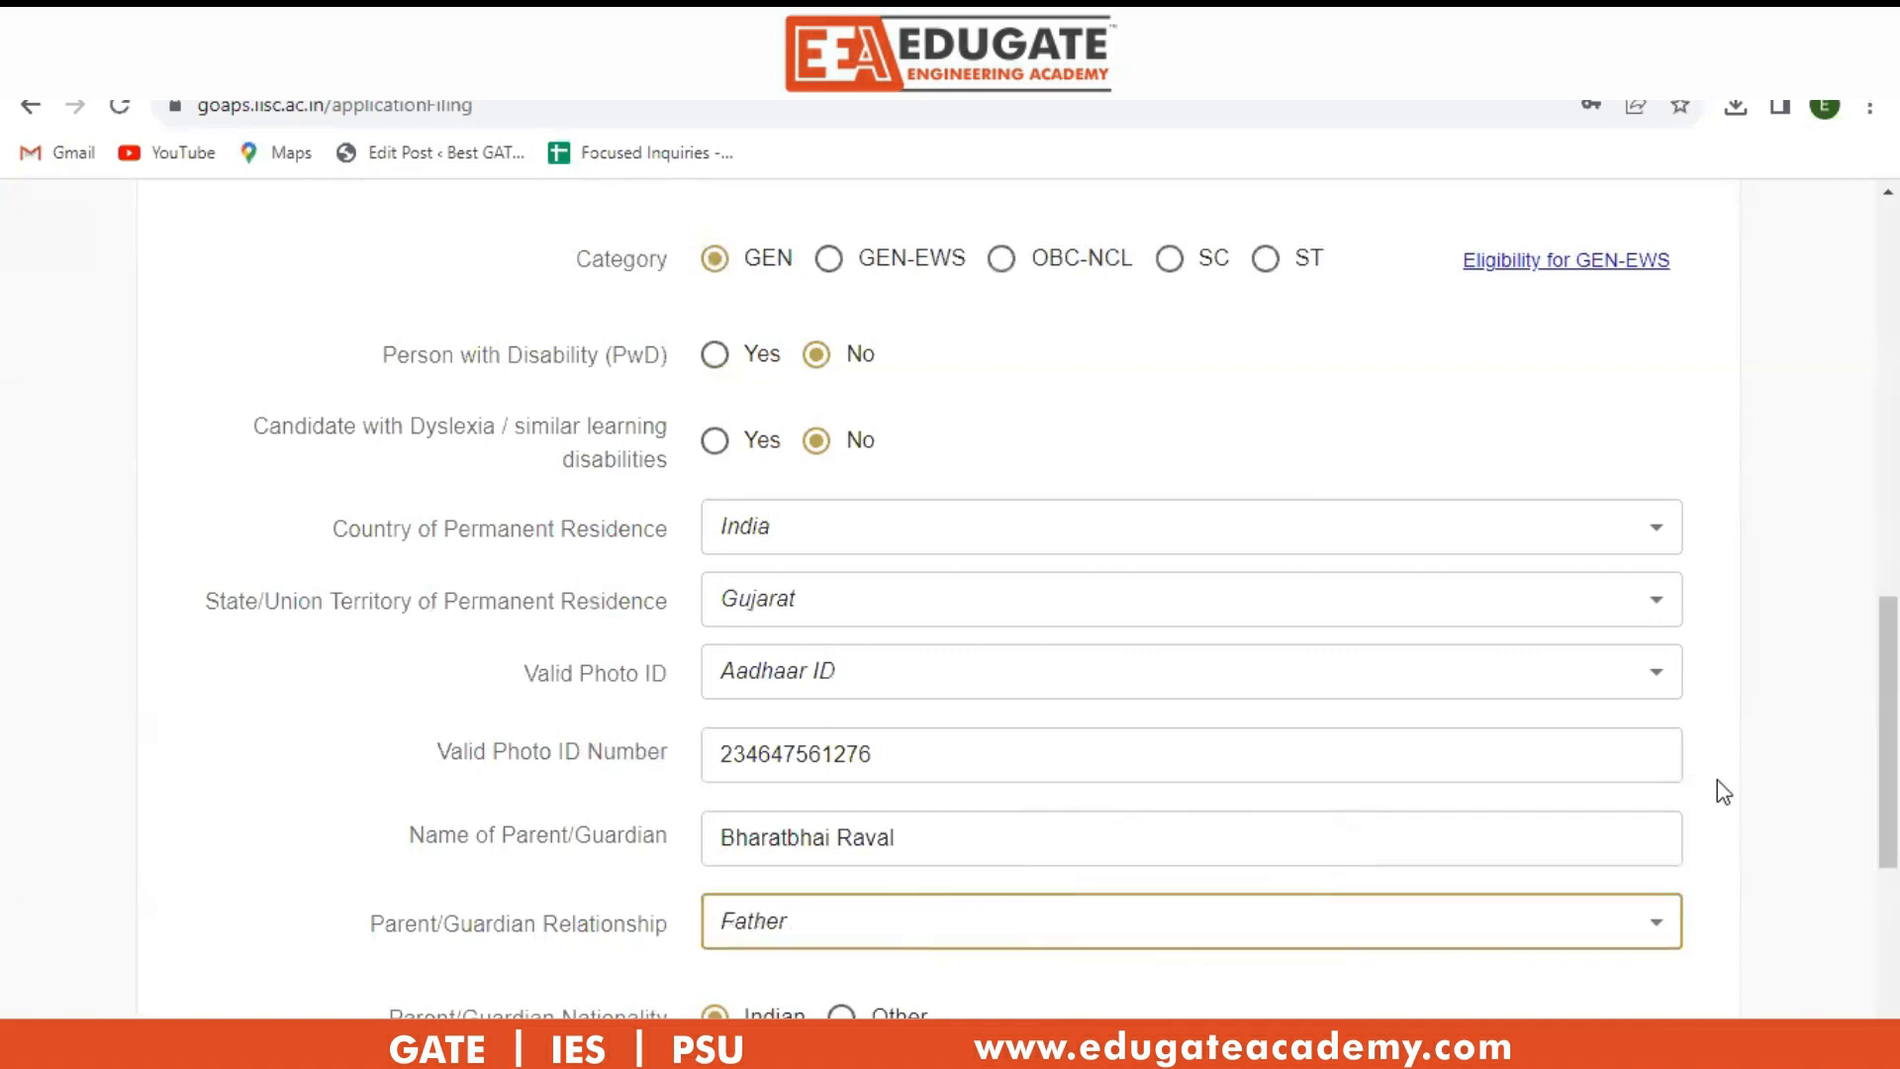
{"action": "scroll", "coordinate": [1722, 792], "scroll_direction": "down", "scroll_amount": 3}
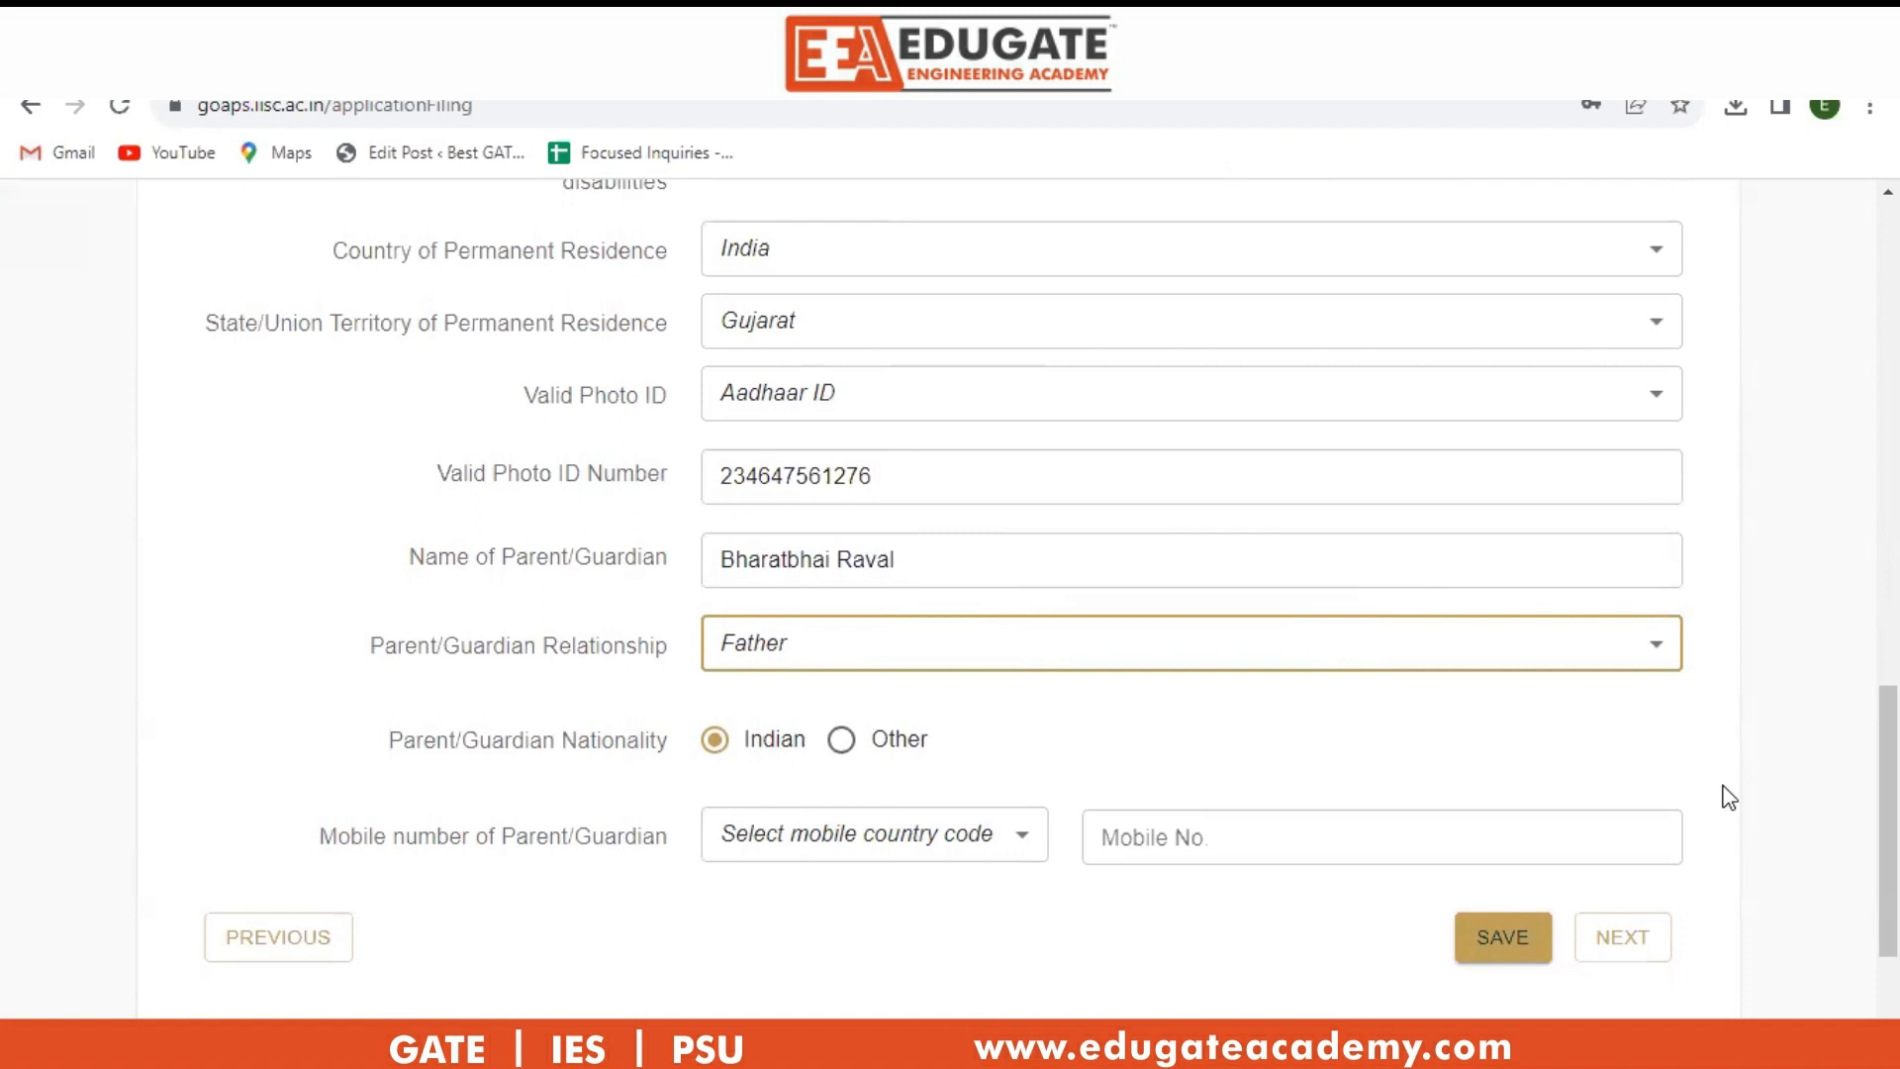
{"action": "right_click", "coordinate": [1727, 800]}
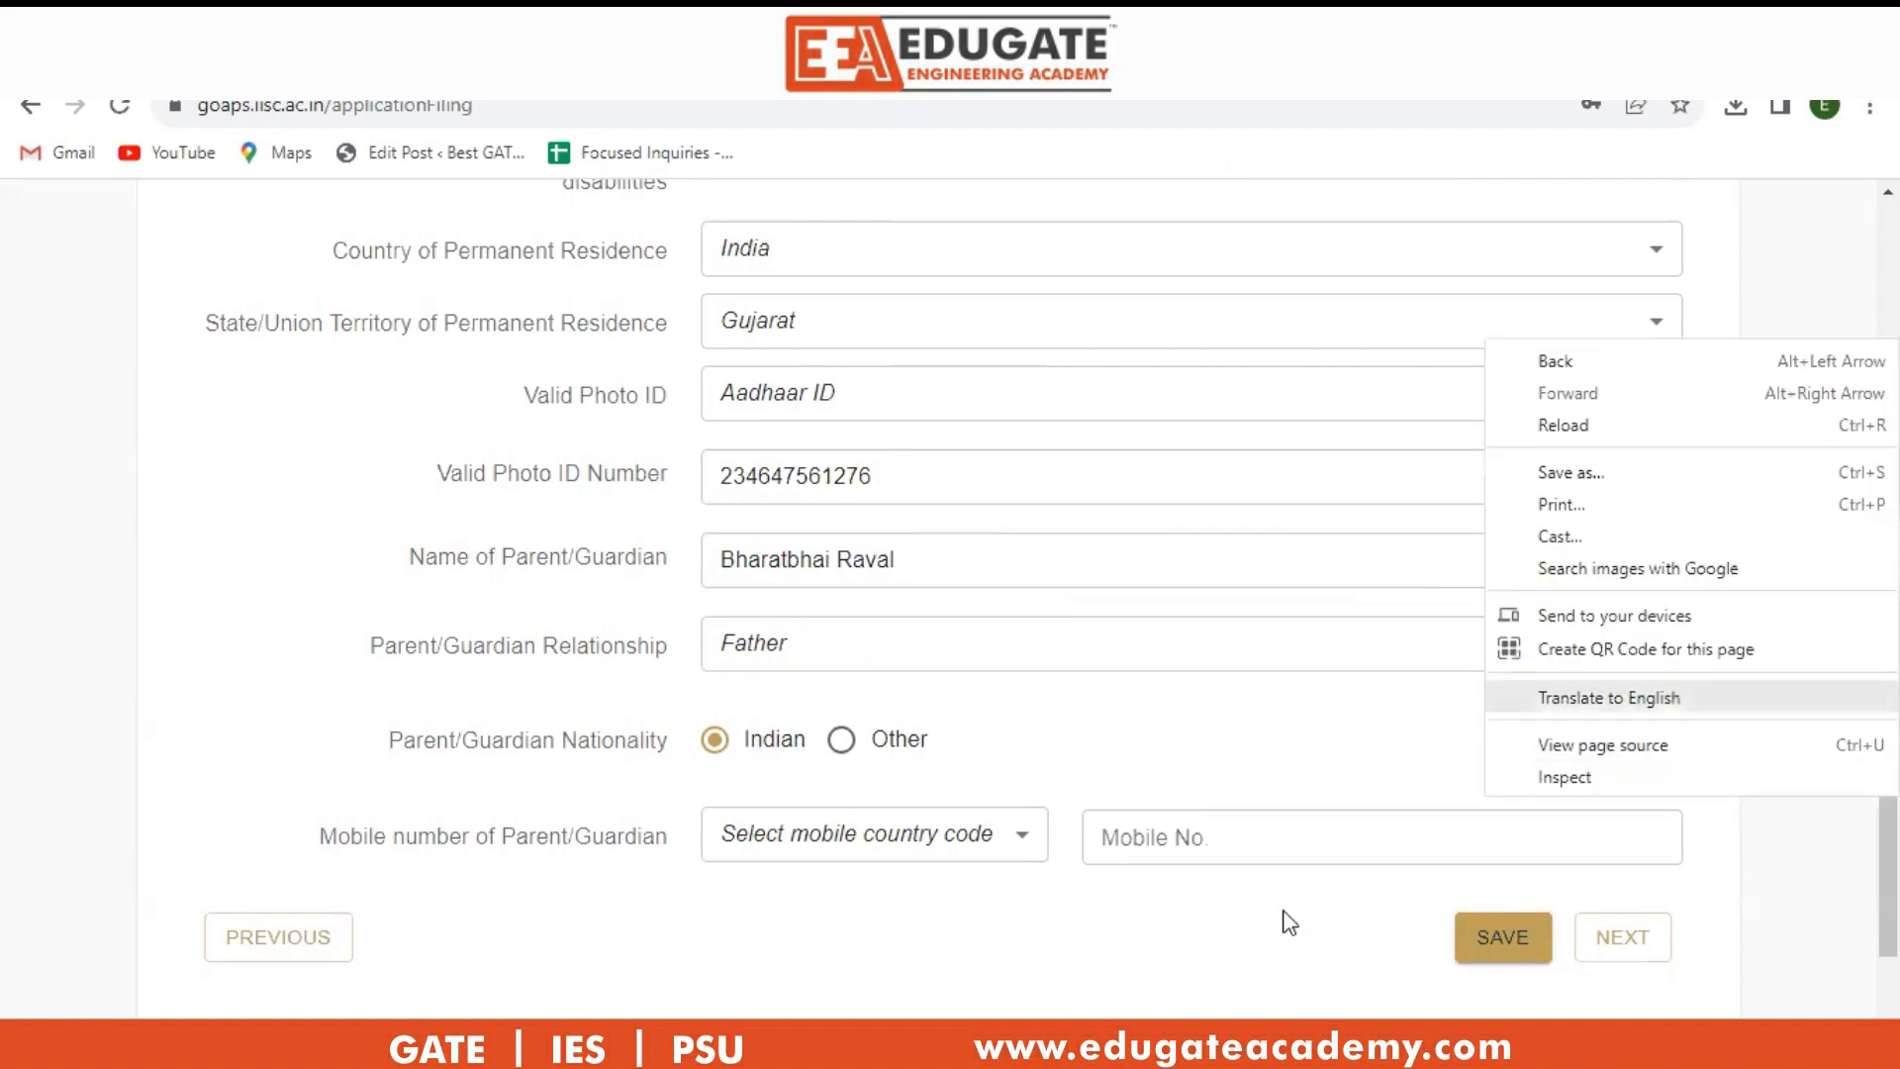
Choose the +91 (IN) code, enter the parent's mobile number, save, and continue to the address section.
{"action": "left_click", "coordinate": [896, 900]}
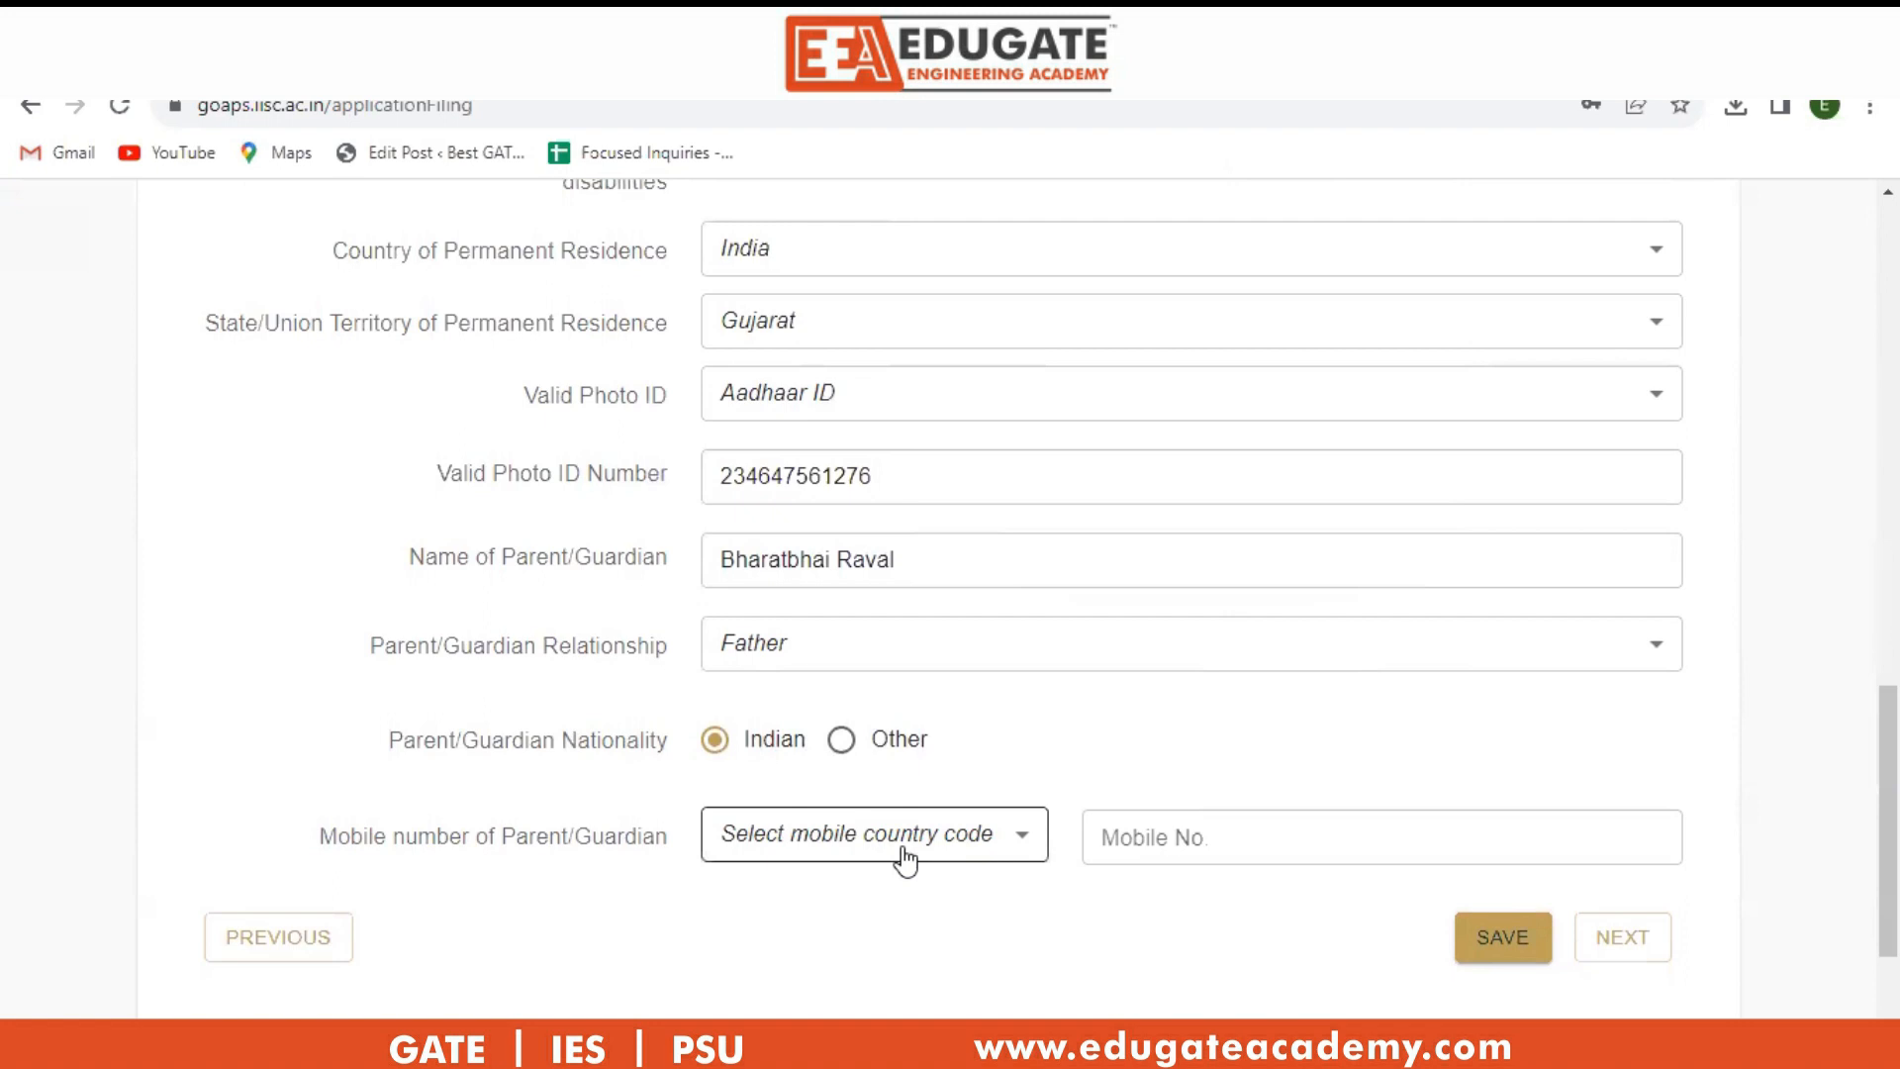
{"action": "left_click", "coordinate": [904, 853]}
{"action": "left_click", "coordinate": [871, 379]}
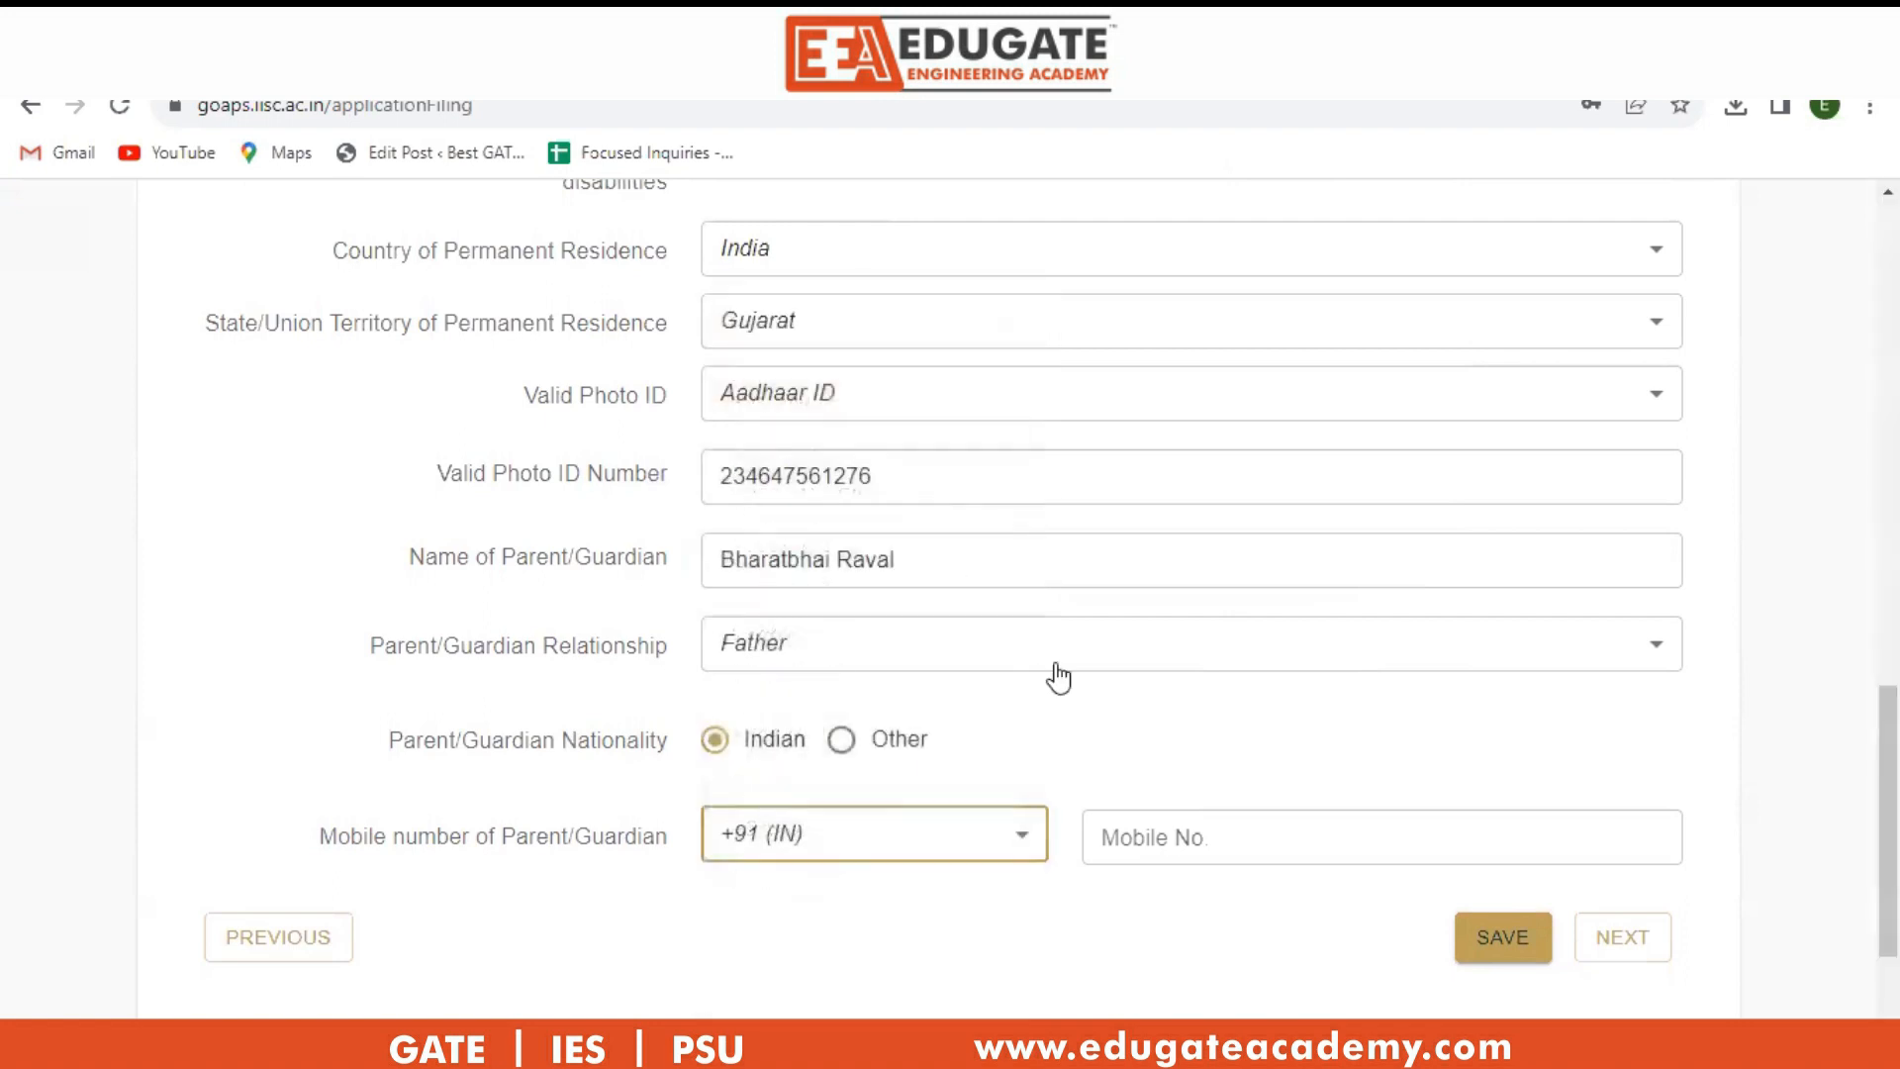
{"action": "left_click", "coordinate": [1157, 834]}
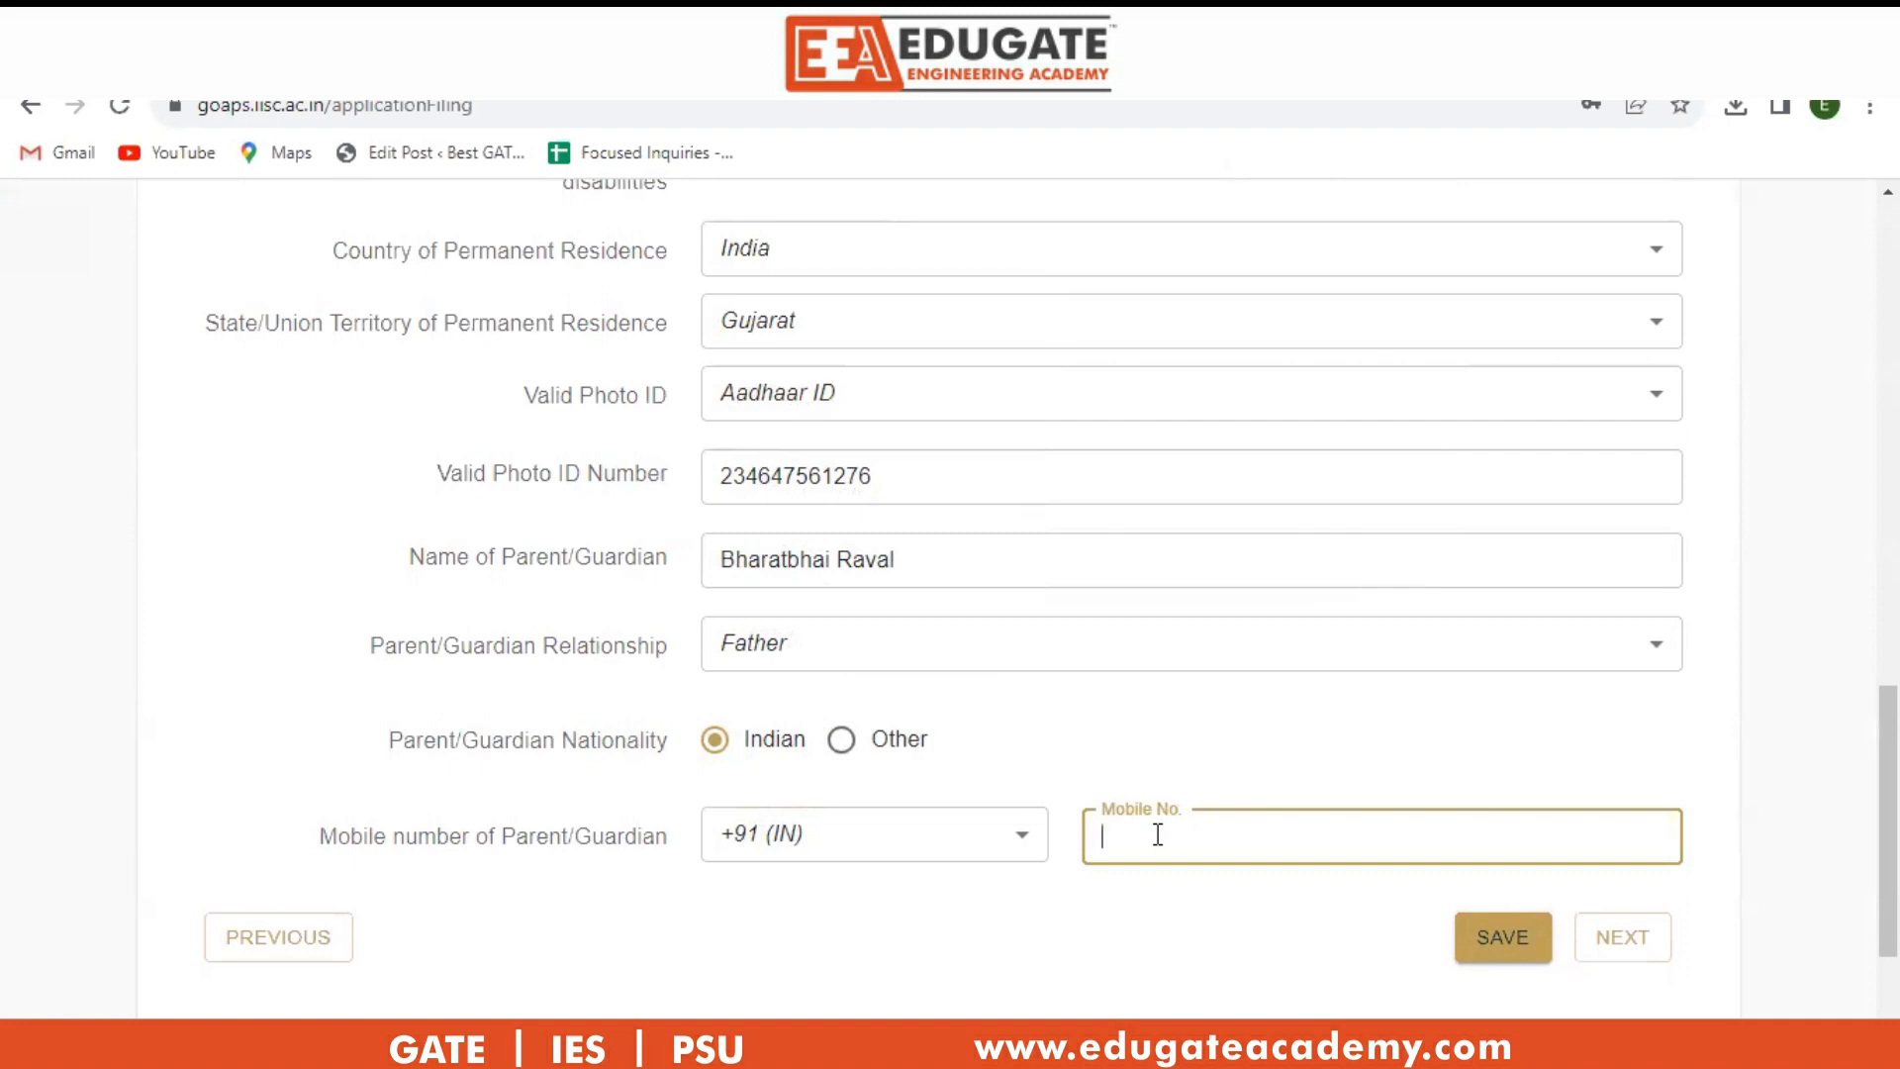
{"action": "left_click", "coordinate": [1493, 955]}
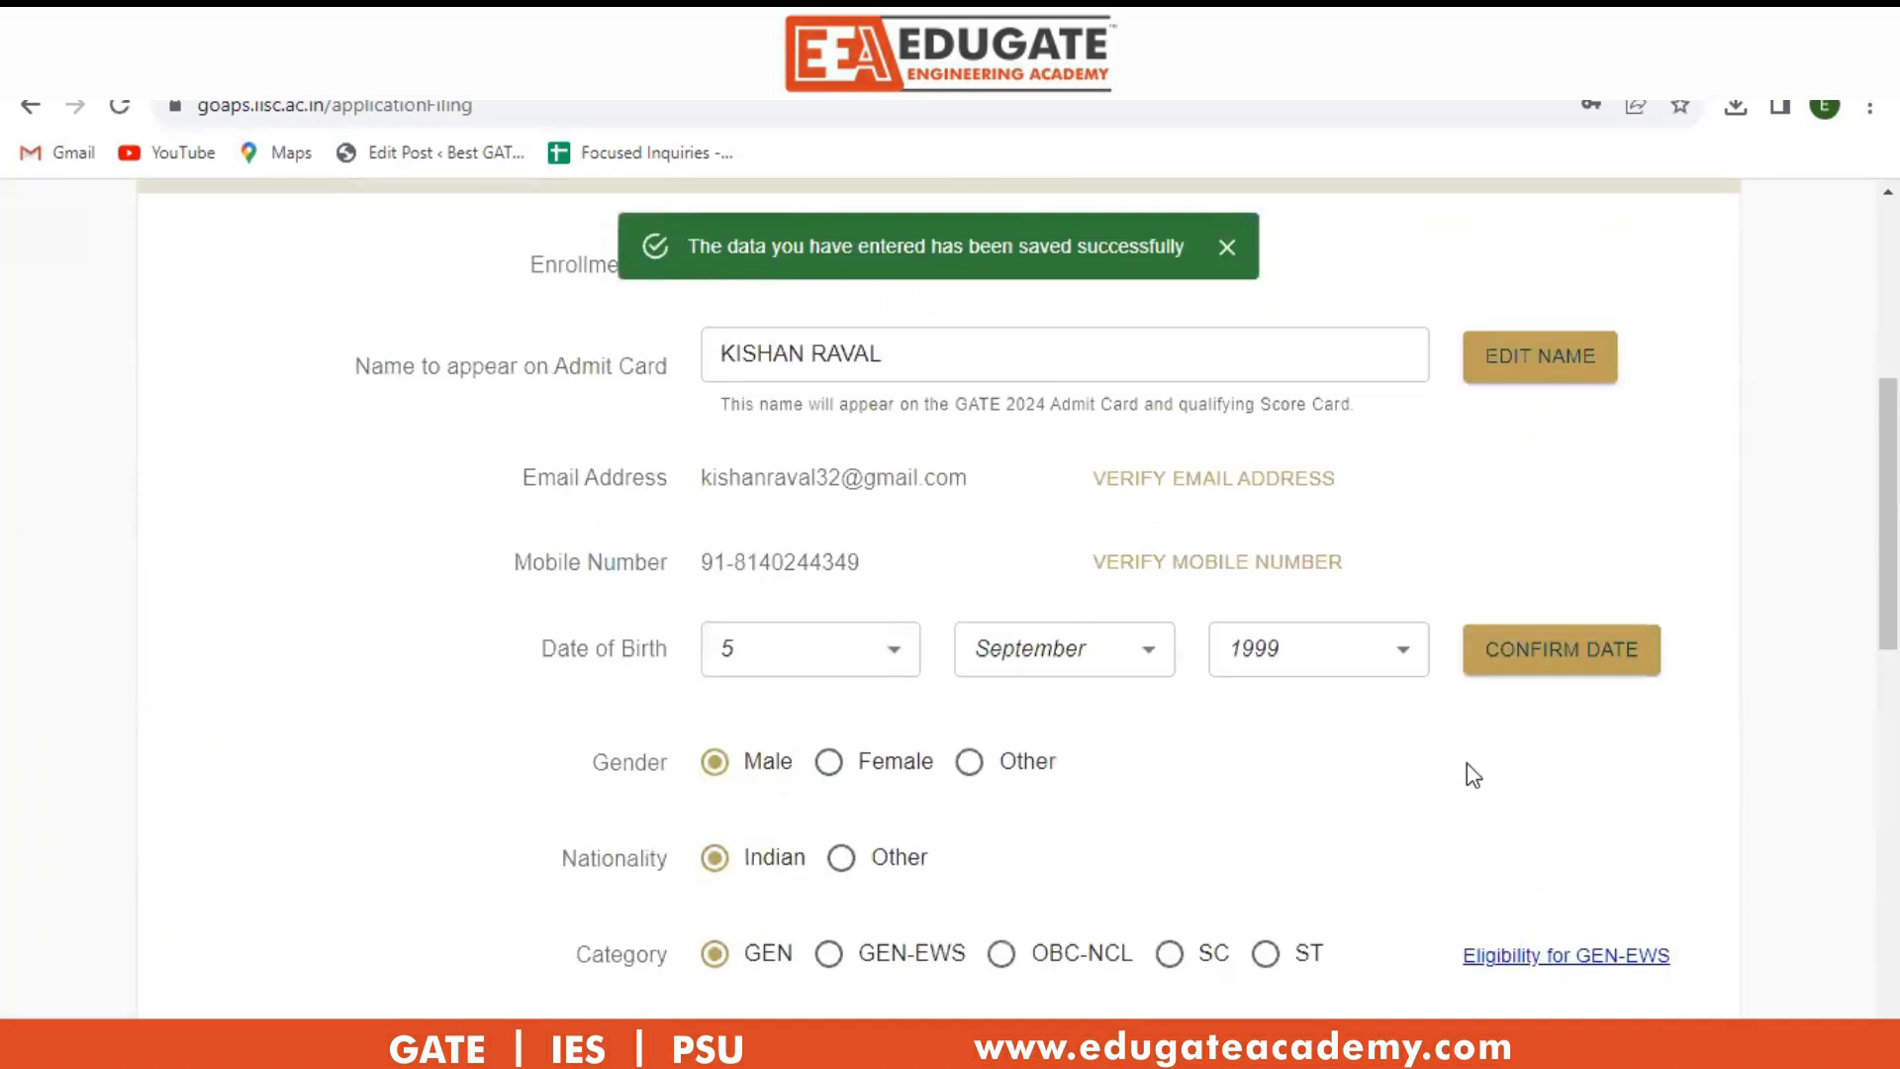
{"action": "scroll", "coordinate": [1465, 776], "scroll_direction": "down", "scroll_amount": 5}
{"action": "scroll", "coordinate": [1464, 788], "scroll_direction": "down", "scroll_amount": 5}
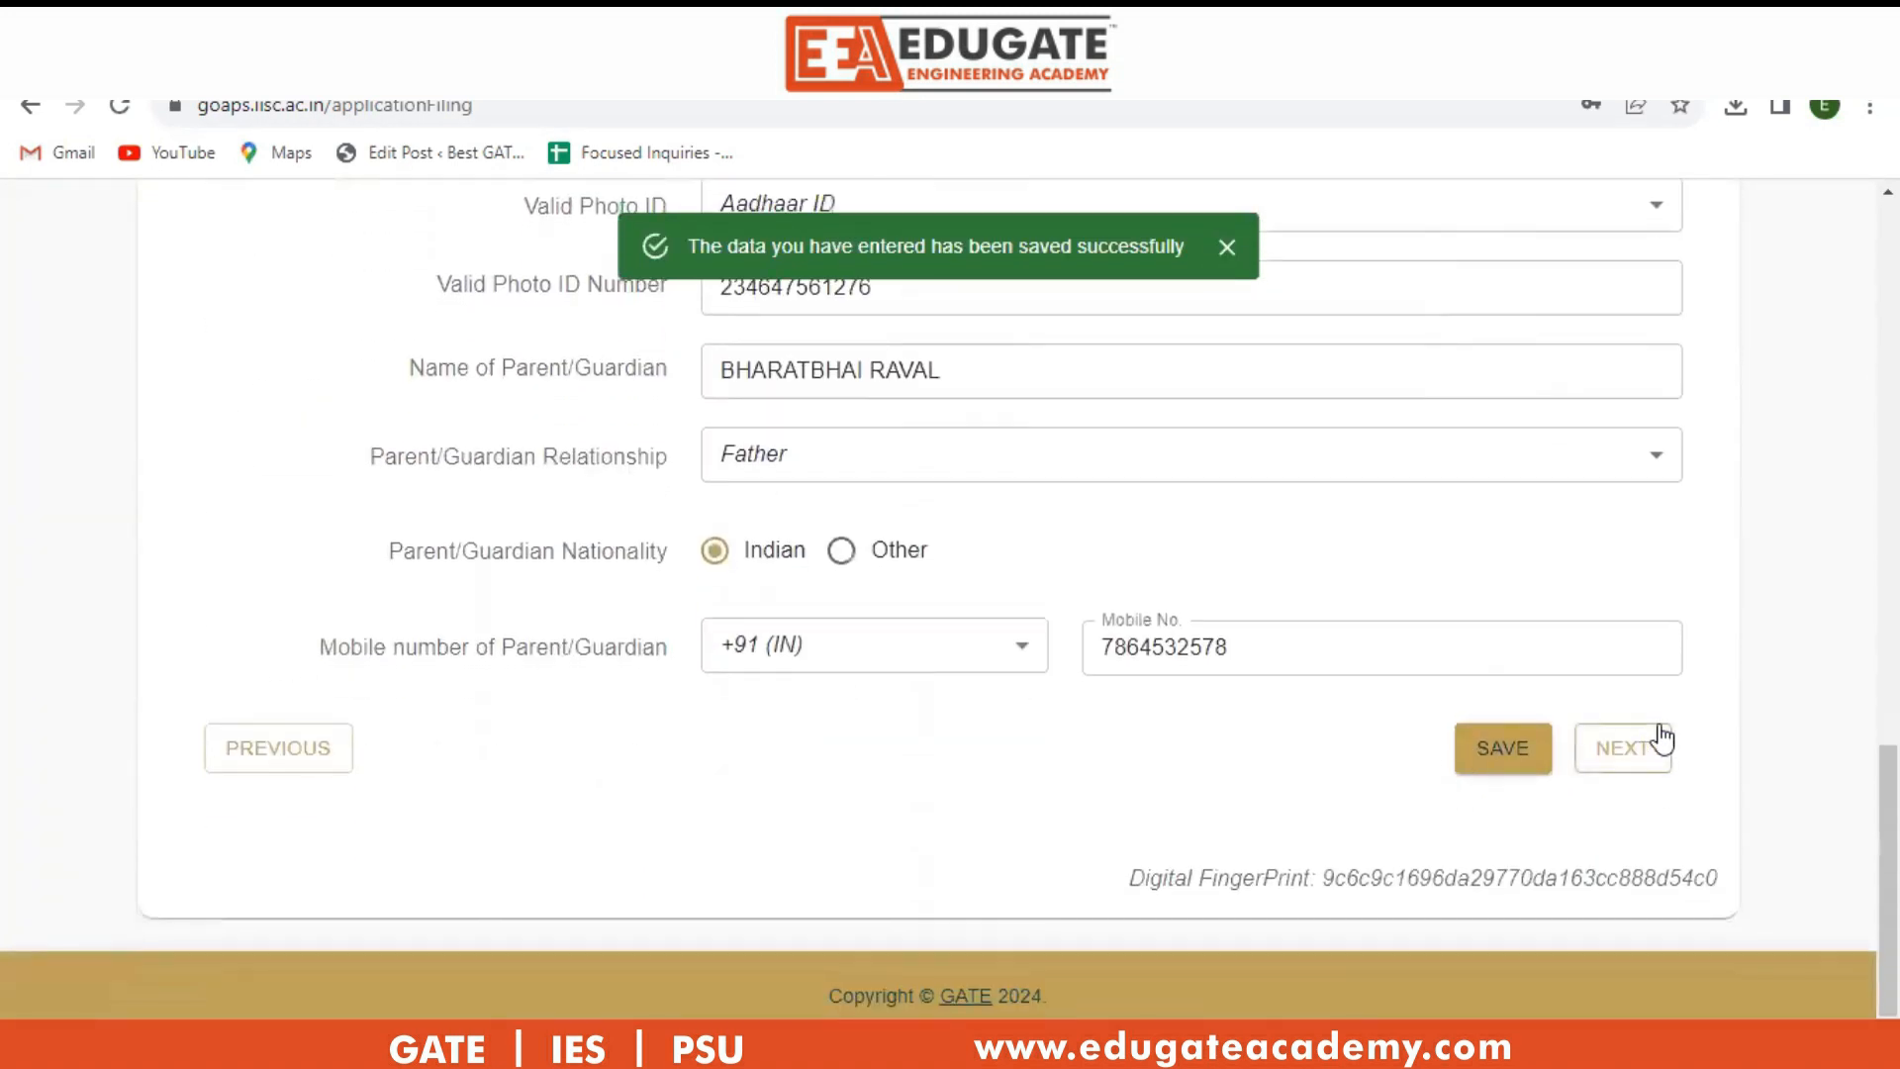
{"action": "left_click", "coordinate": [1651, 754]}
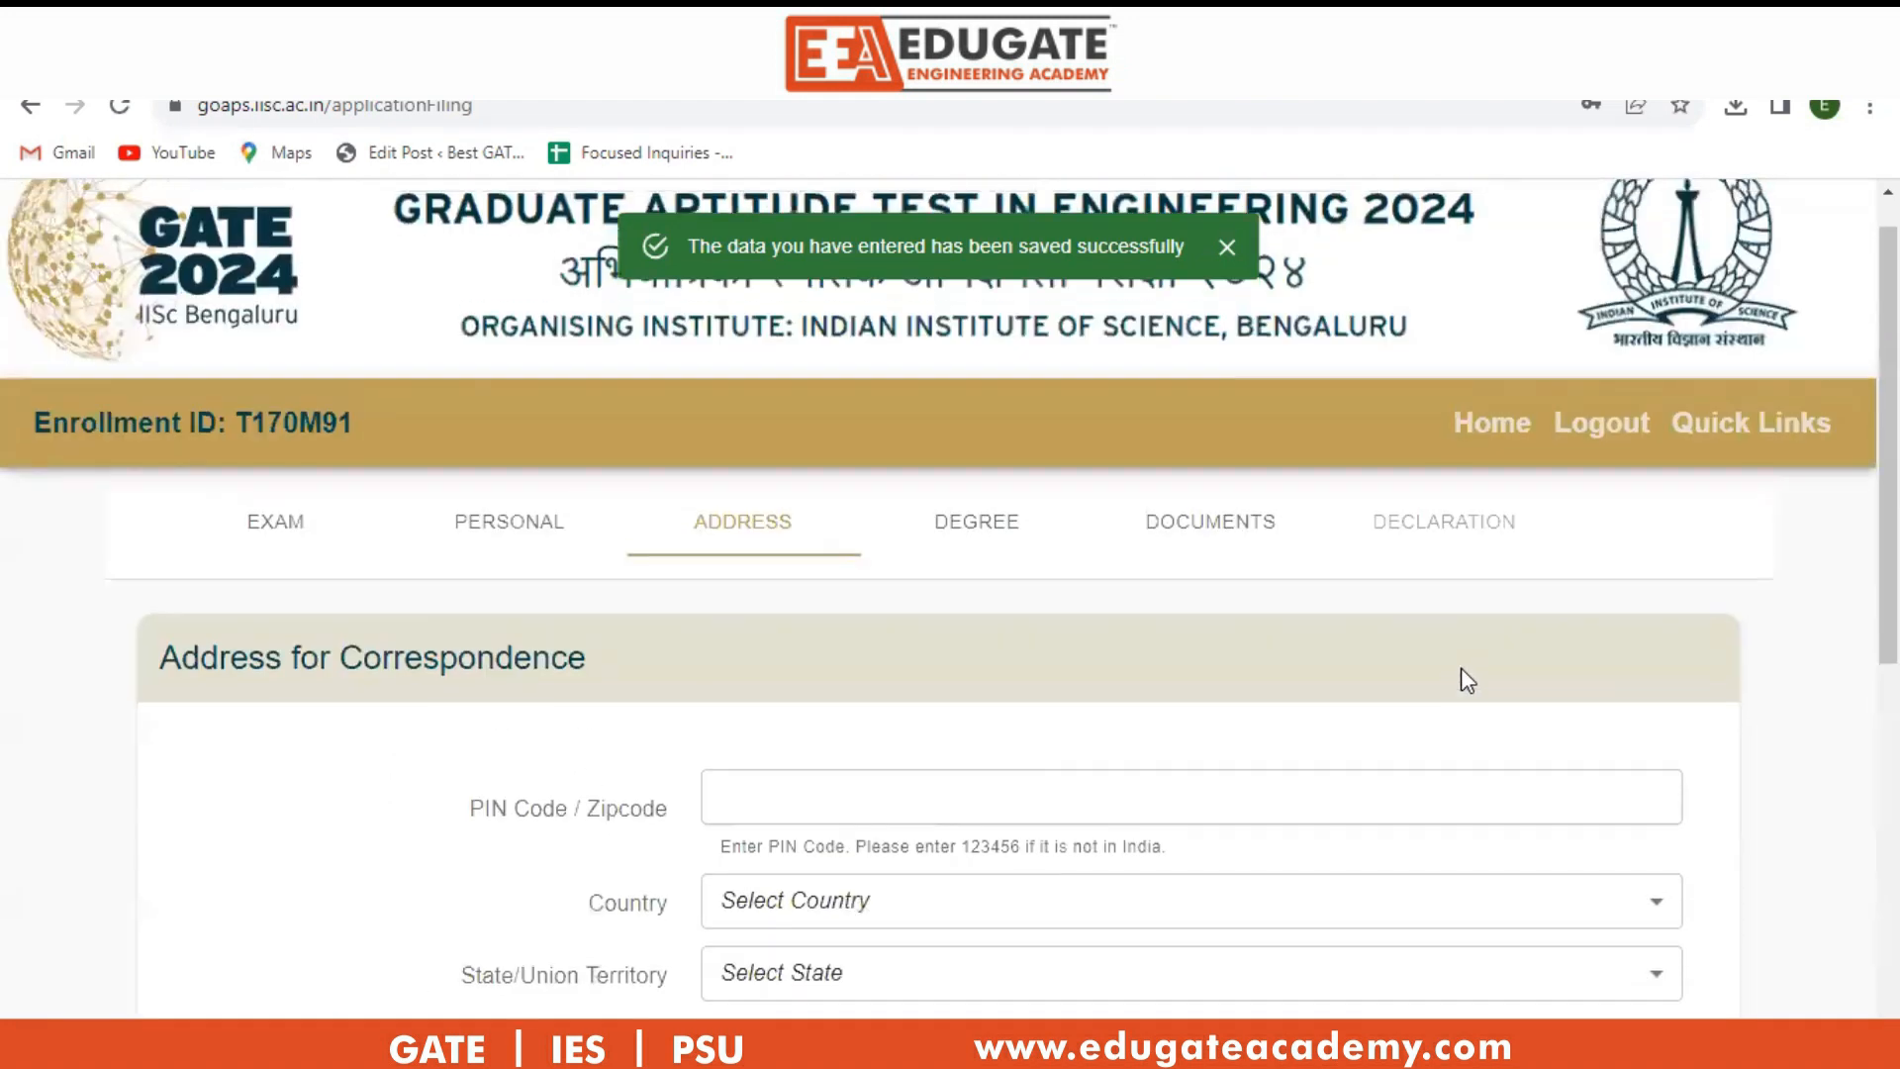
Enter the correspondence PIN code, keeping India as the country and Gujarat as the state.
{"action": "scroll", "coordinate": [1306, 707], "scroll_direction": "down", "scroll_amount": 1}
{"action": "left_click", "coordinate": [1133, 667]}
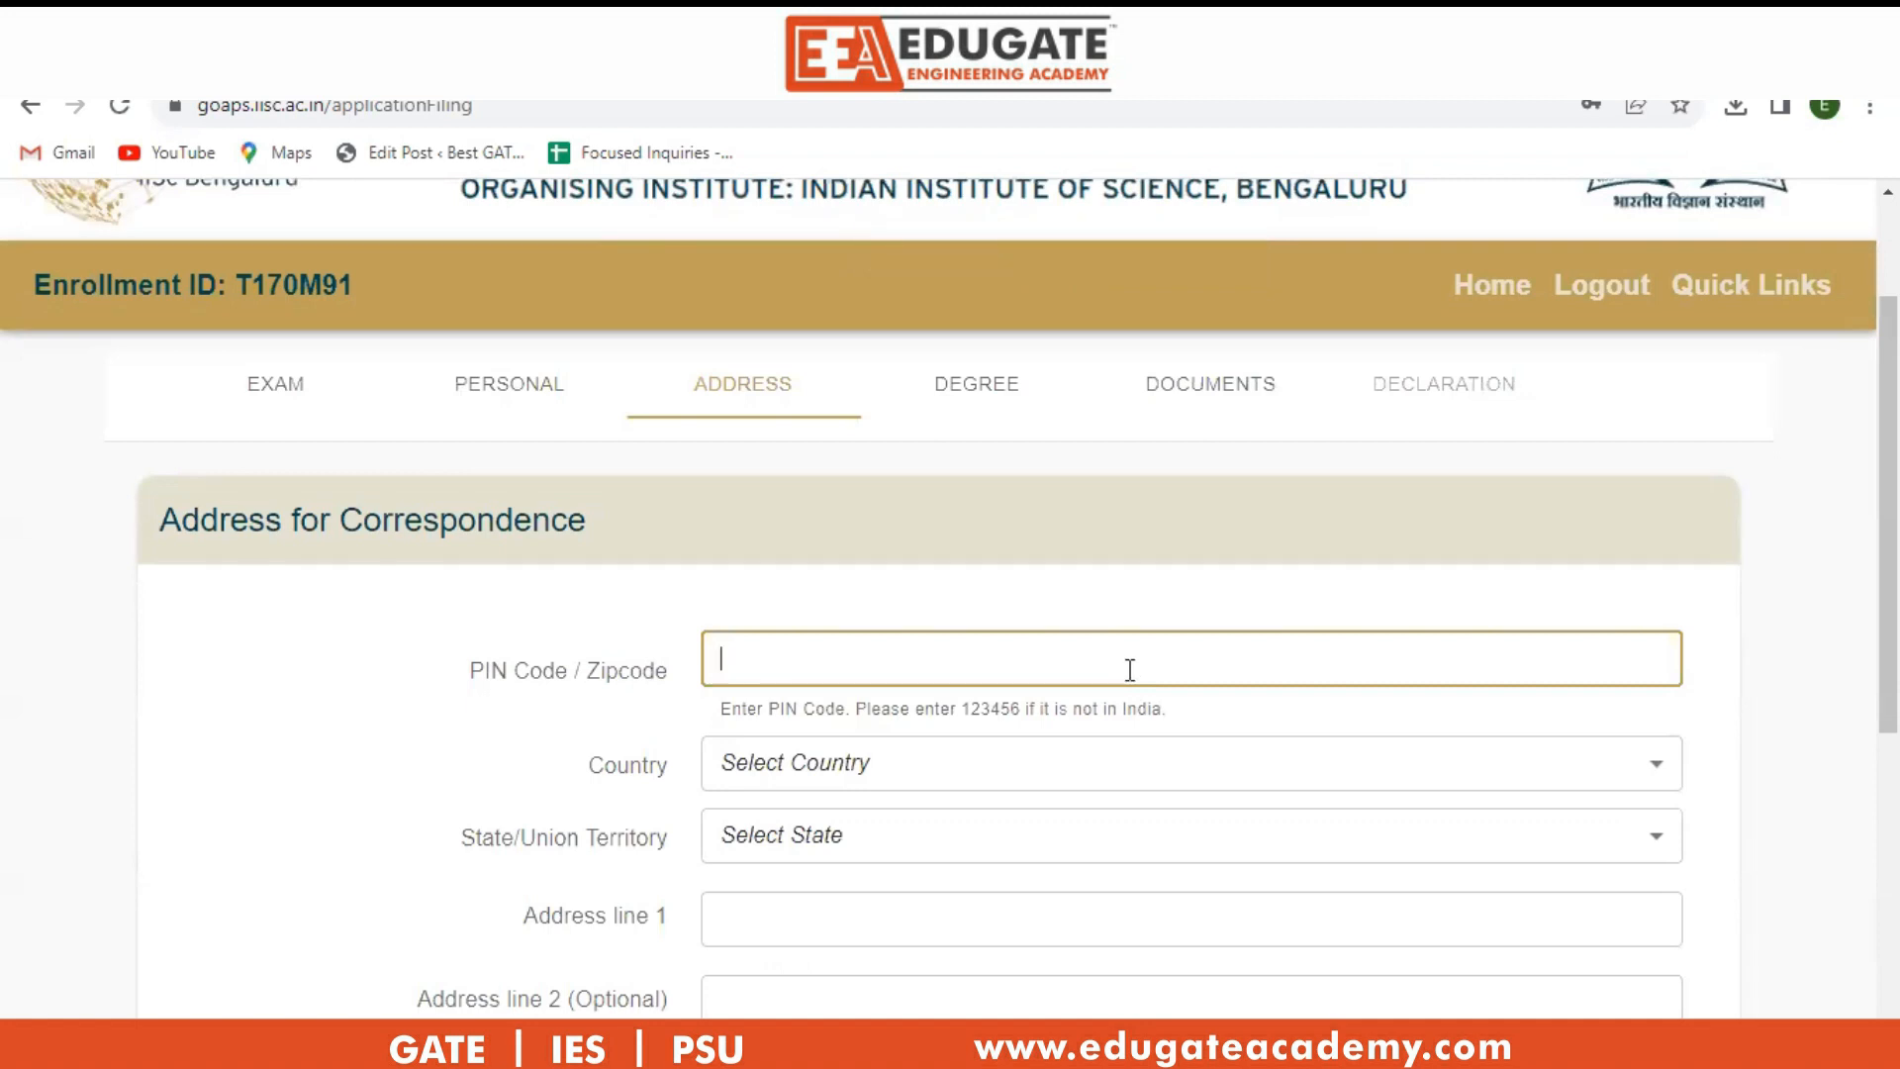
{"action": "type", "text": "380015"}
{"action": "left_click", "coordinate": [1077, 770]}
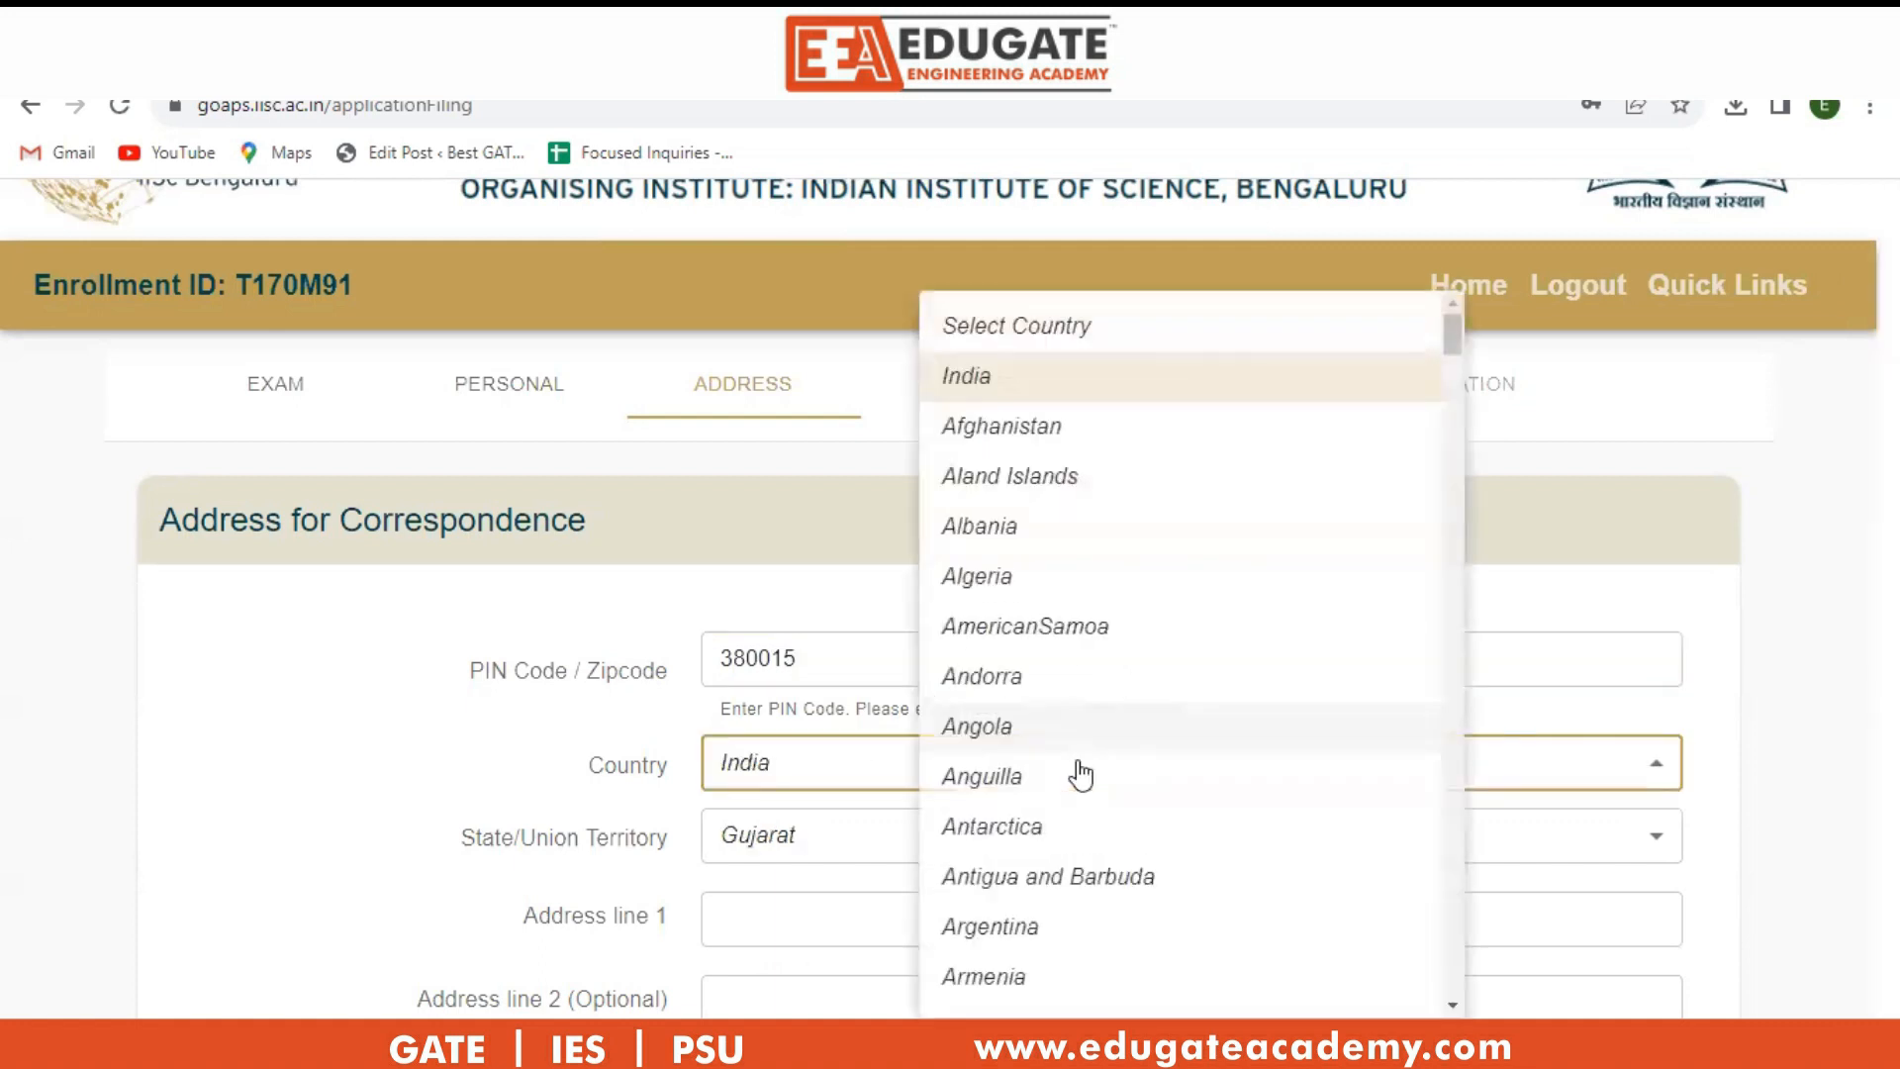
{"action": "left_click", "coordinate": [758, 932]}
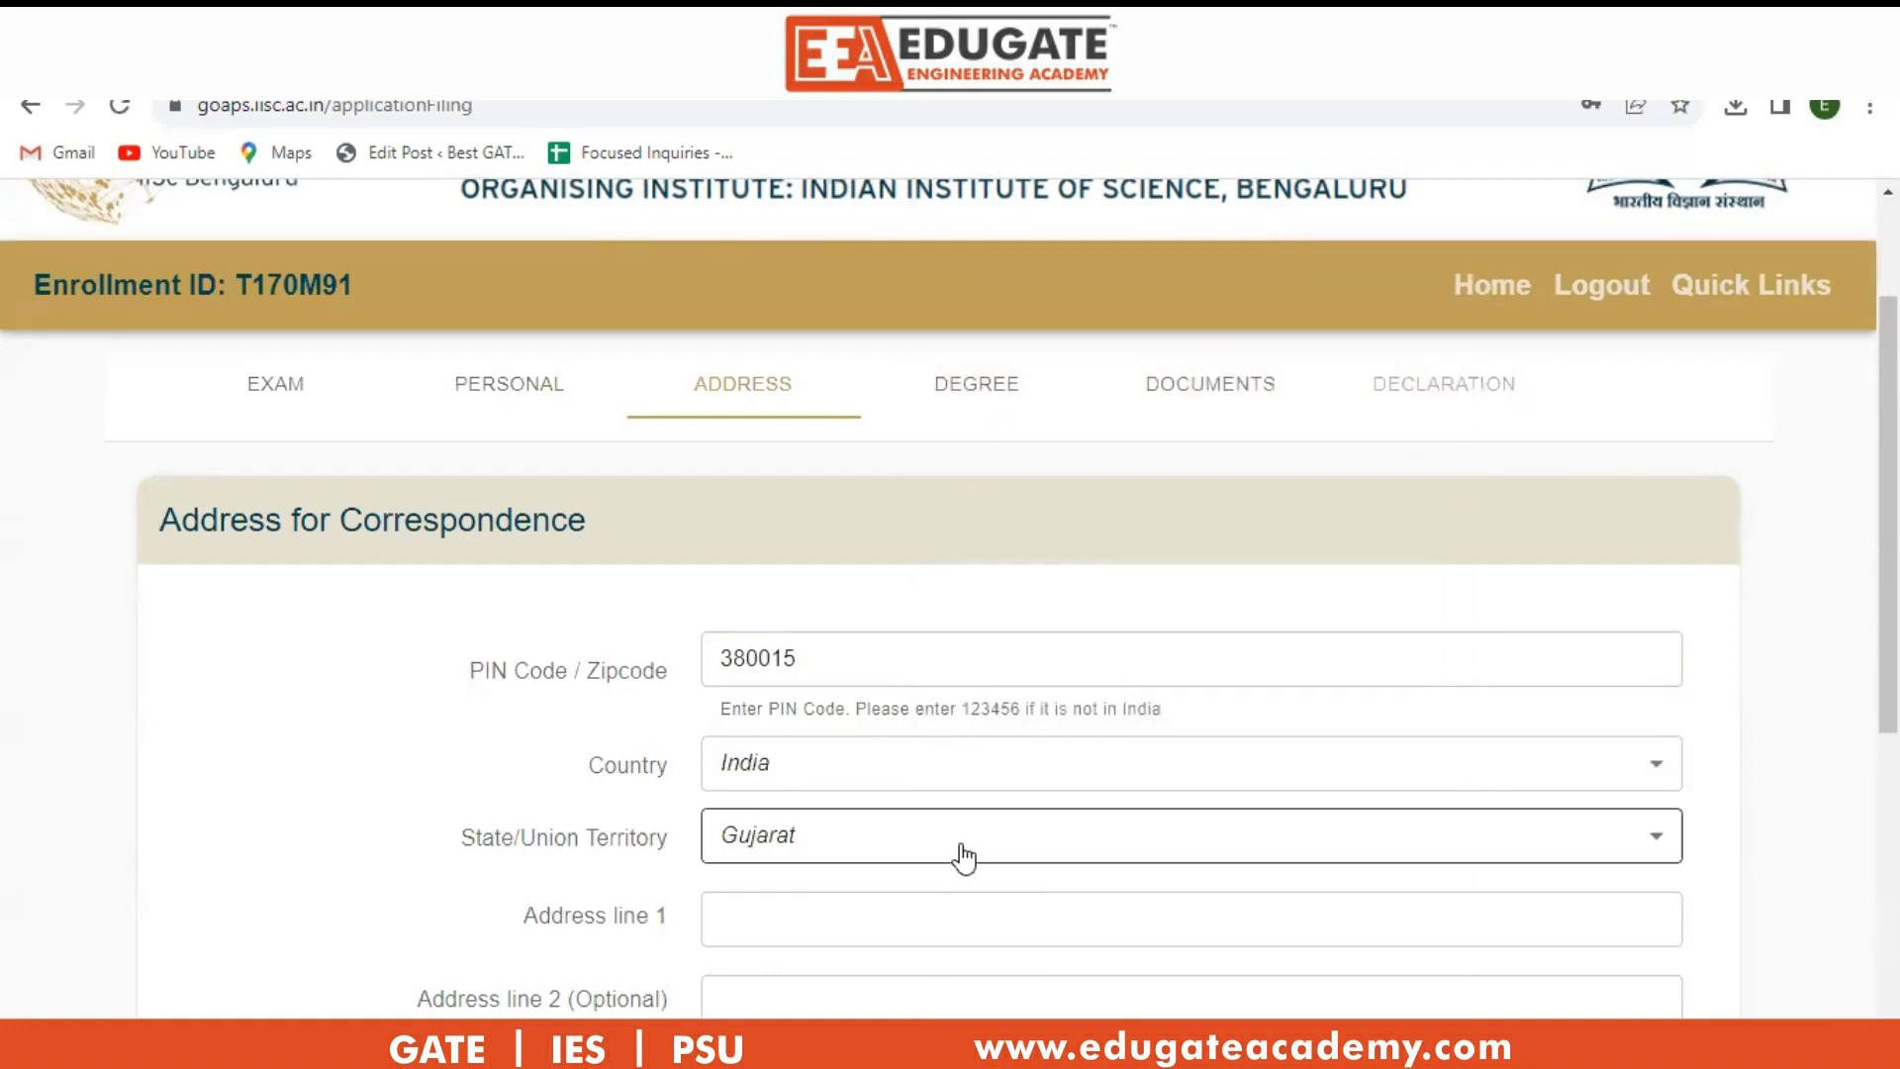
{"action": "left_click", "coordinate": [1036, 822]}
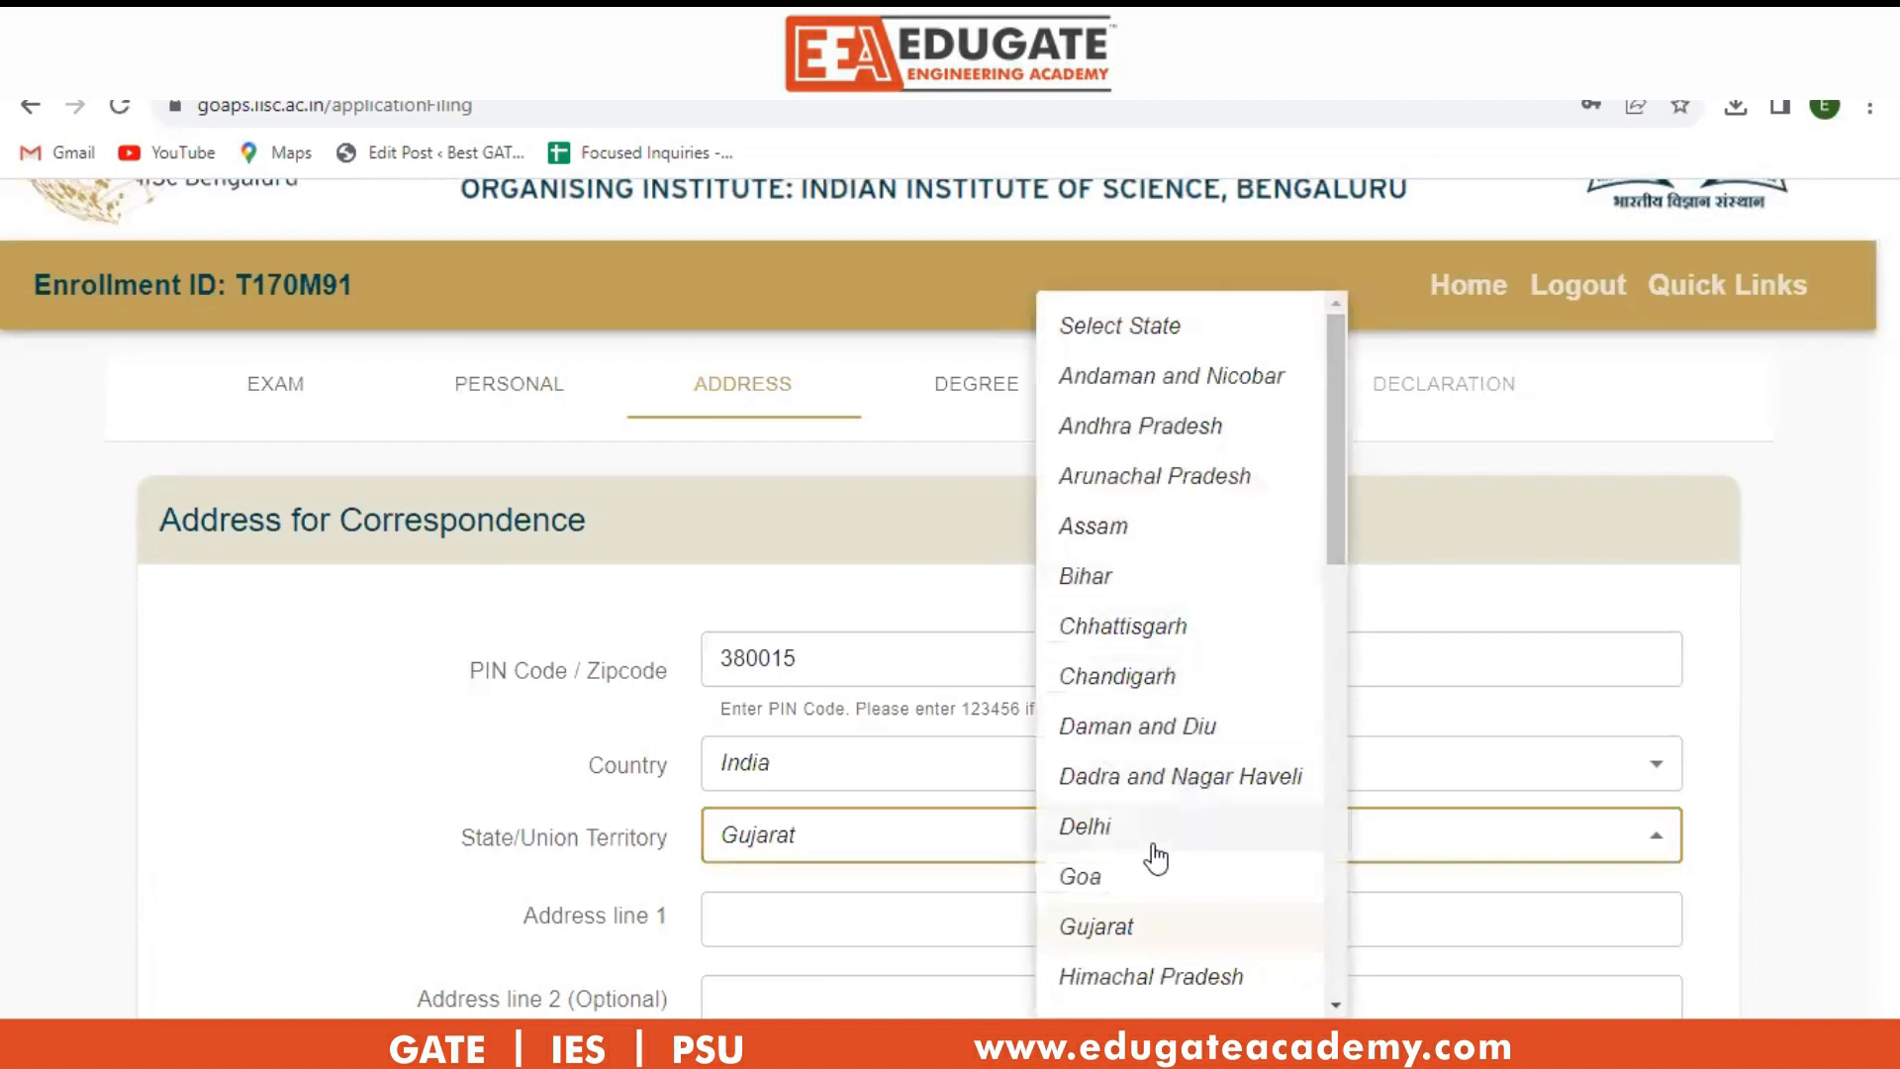
{"action": "left_click", "coordinate": [1095, 930]}
Type the first line of the correspondence address, fixing a typo along the way.
{"action": "left_click", "coordinate": [1010, 920]}
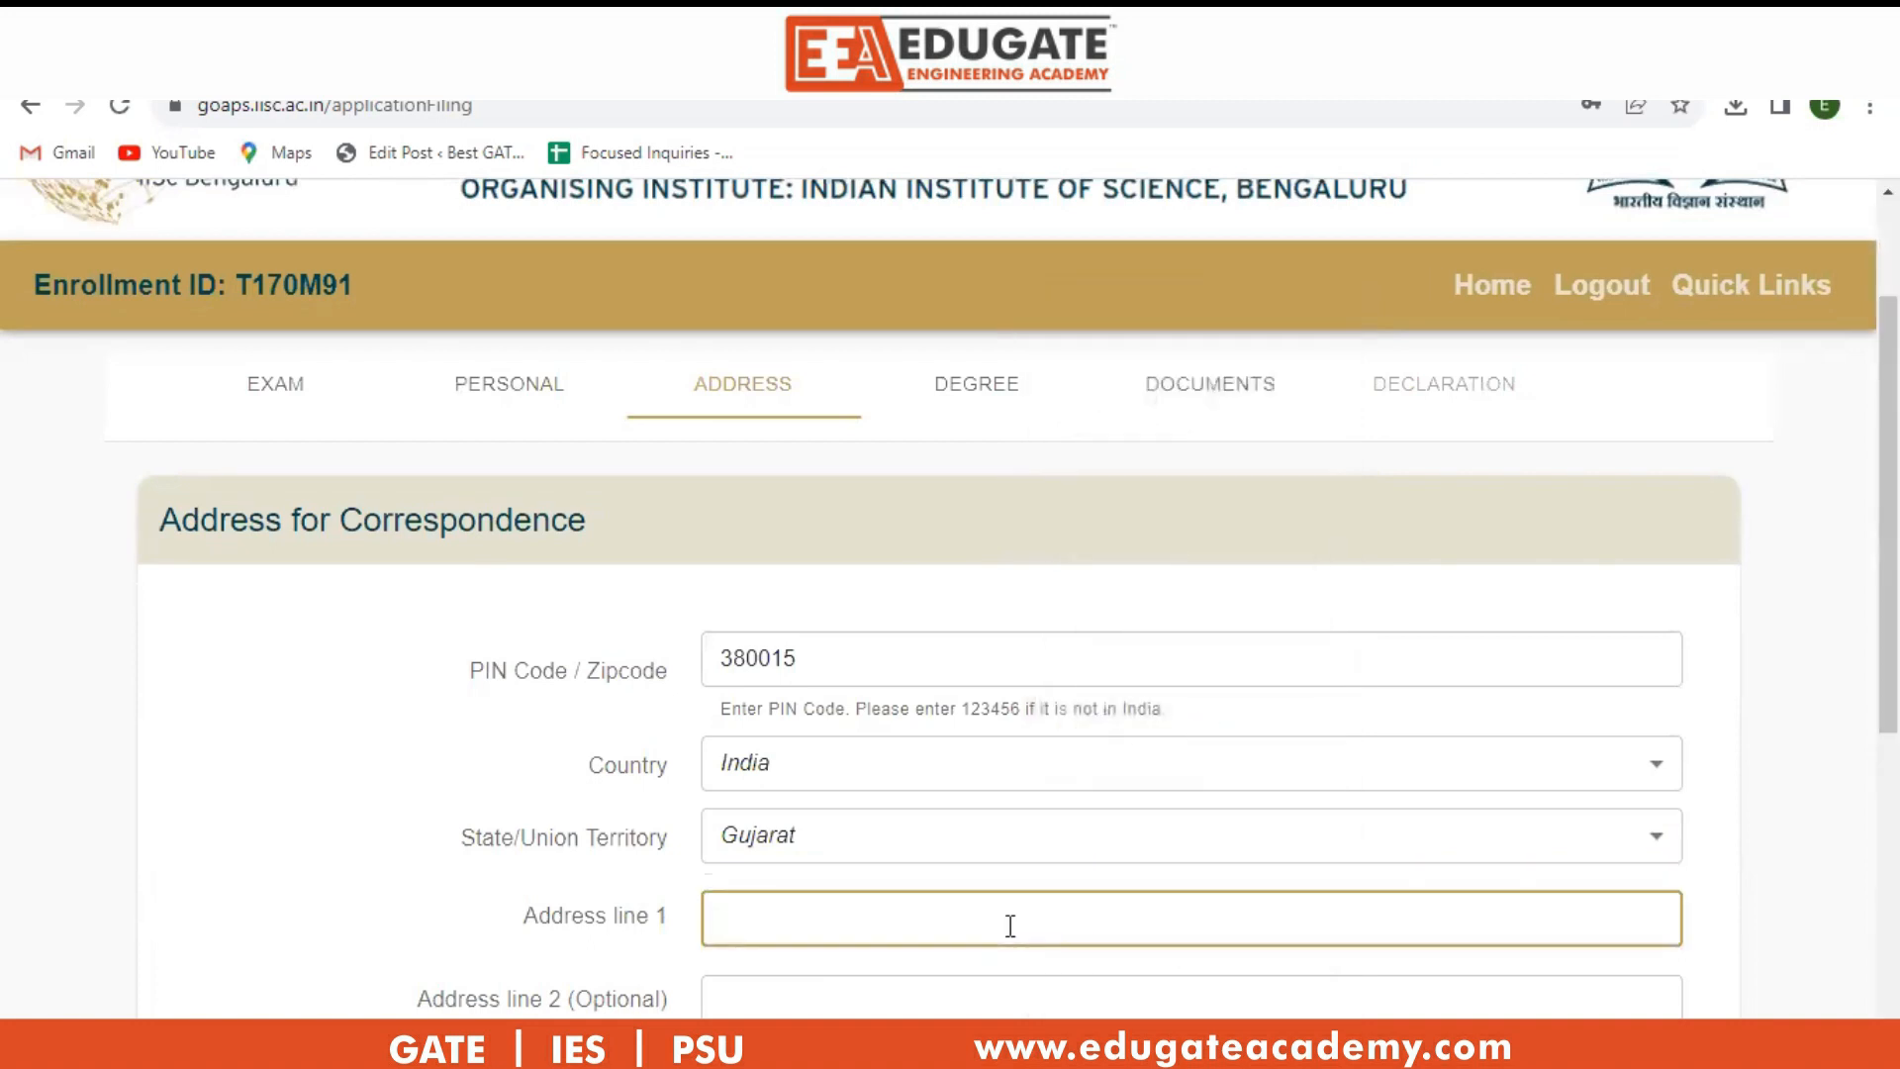
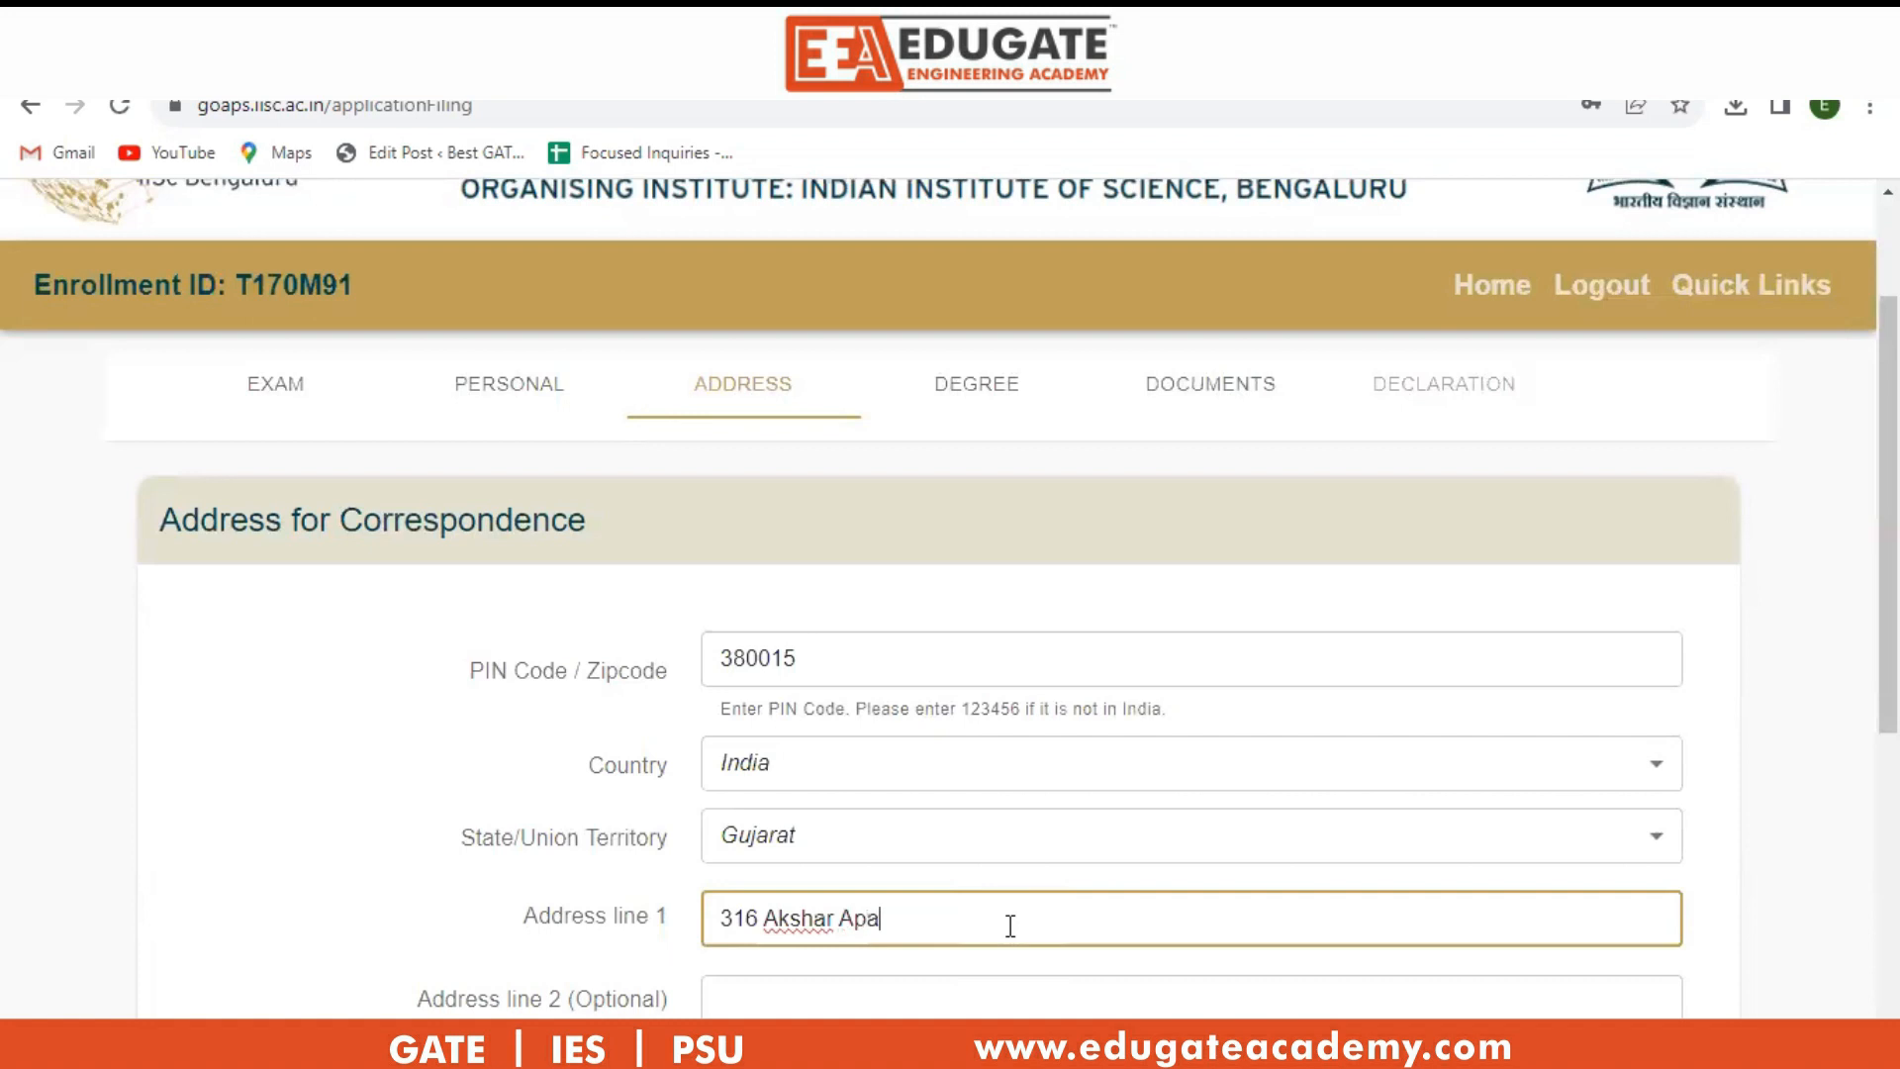
{"action": "scroll", "coordinate": [1316, 718], "scroll_direction": "down", "scroll_amount": 3}
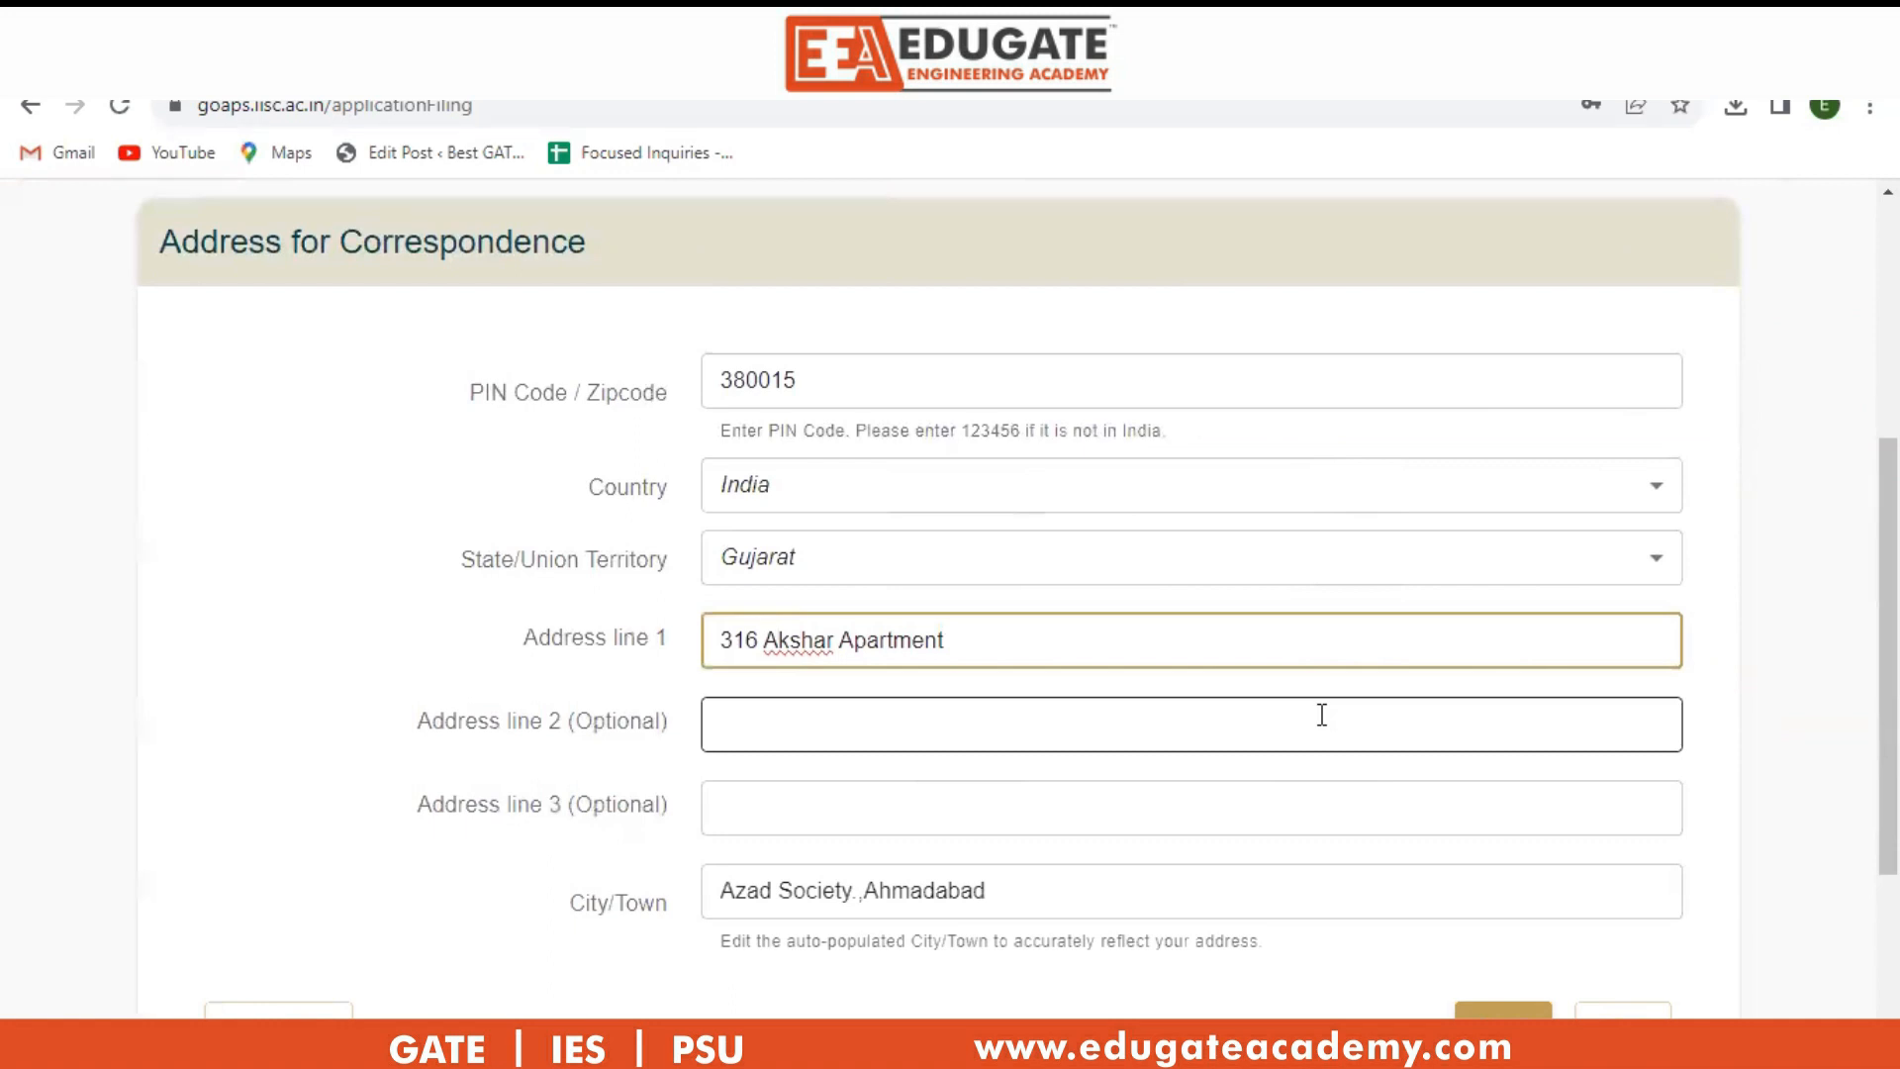
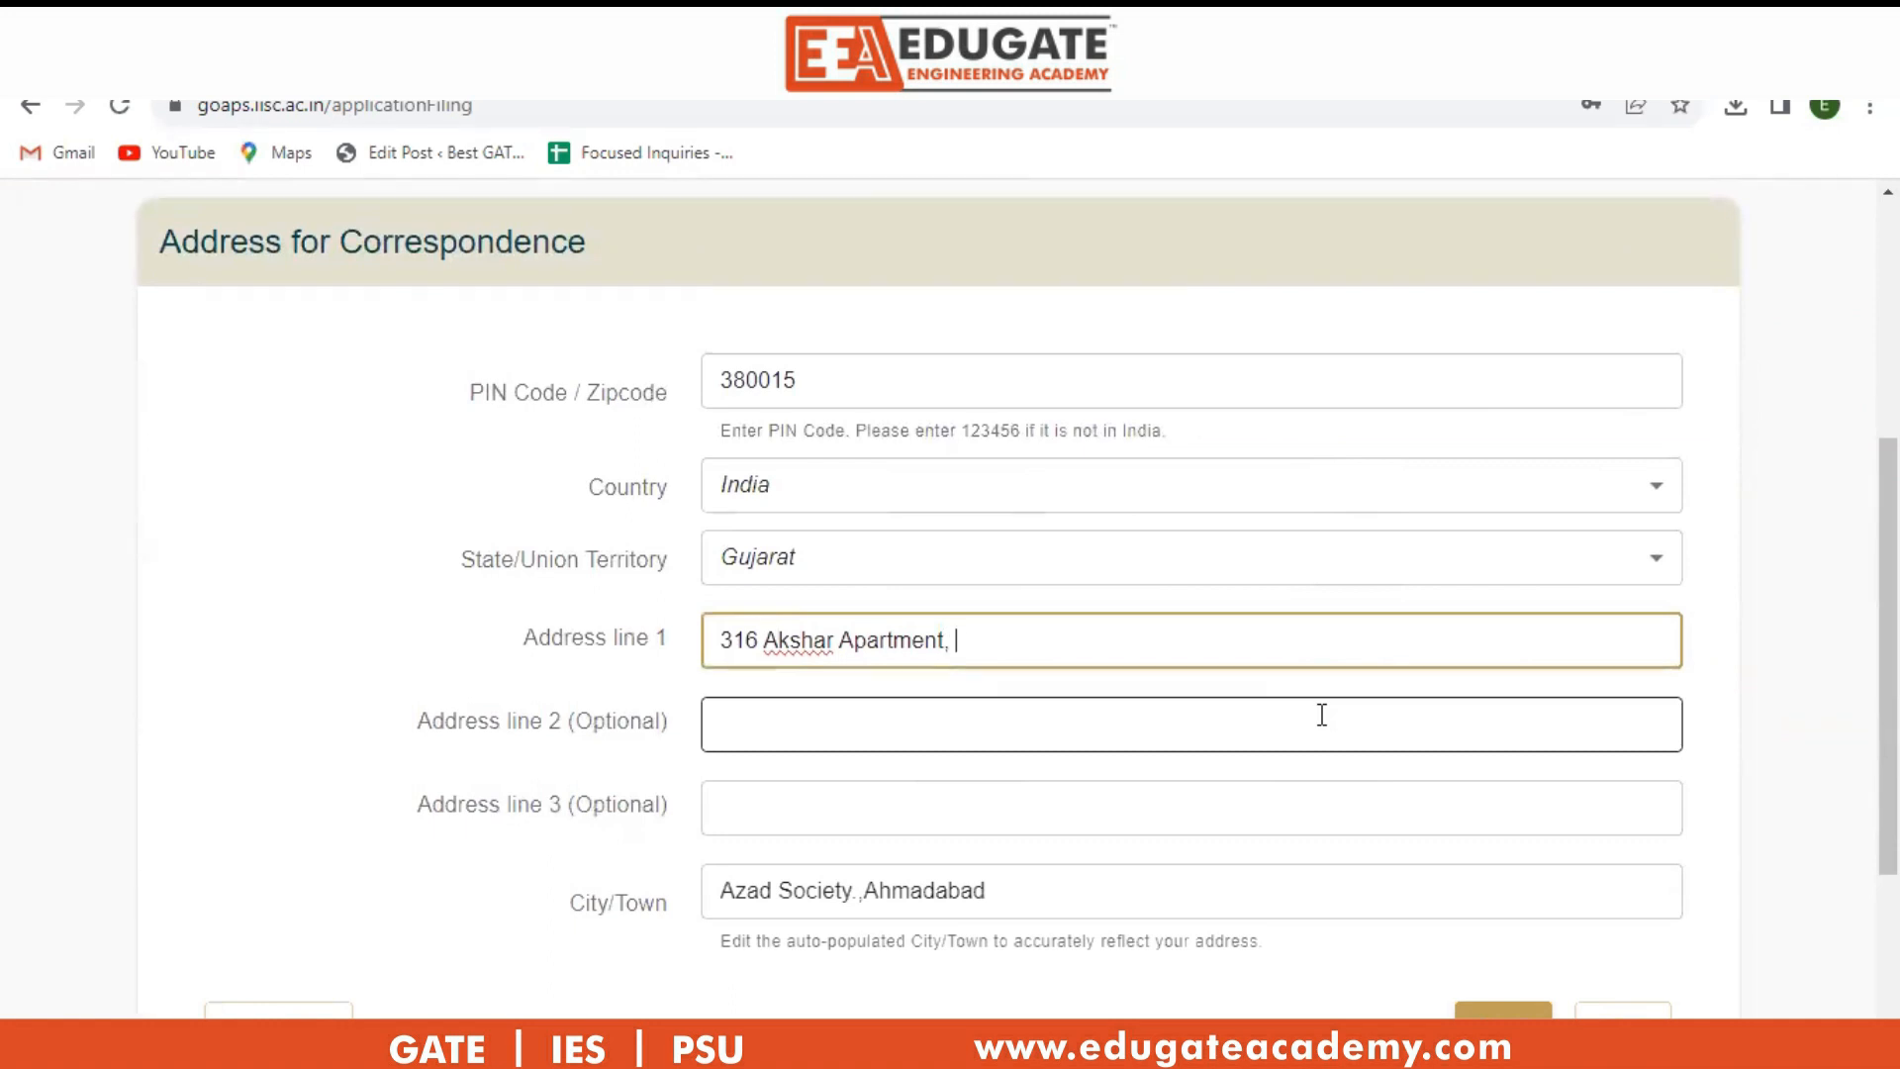
Replace the auto-filled city with Ahmedabad and save the address.
{"action": "left_click", "coordinate": [895, 896]}
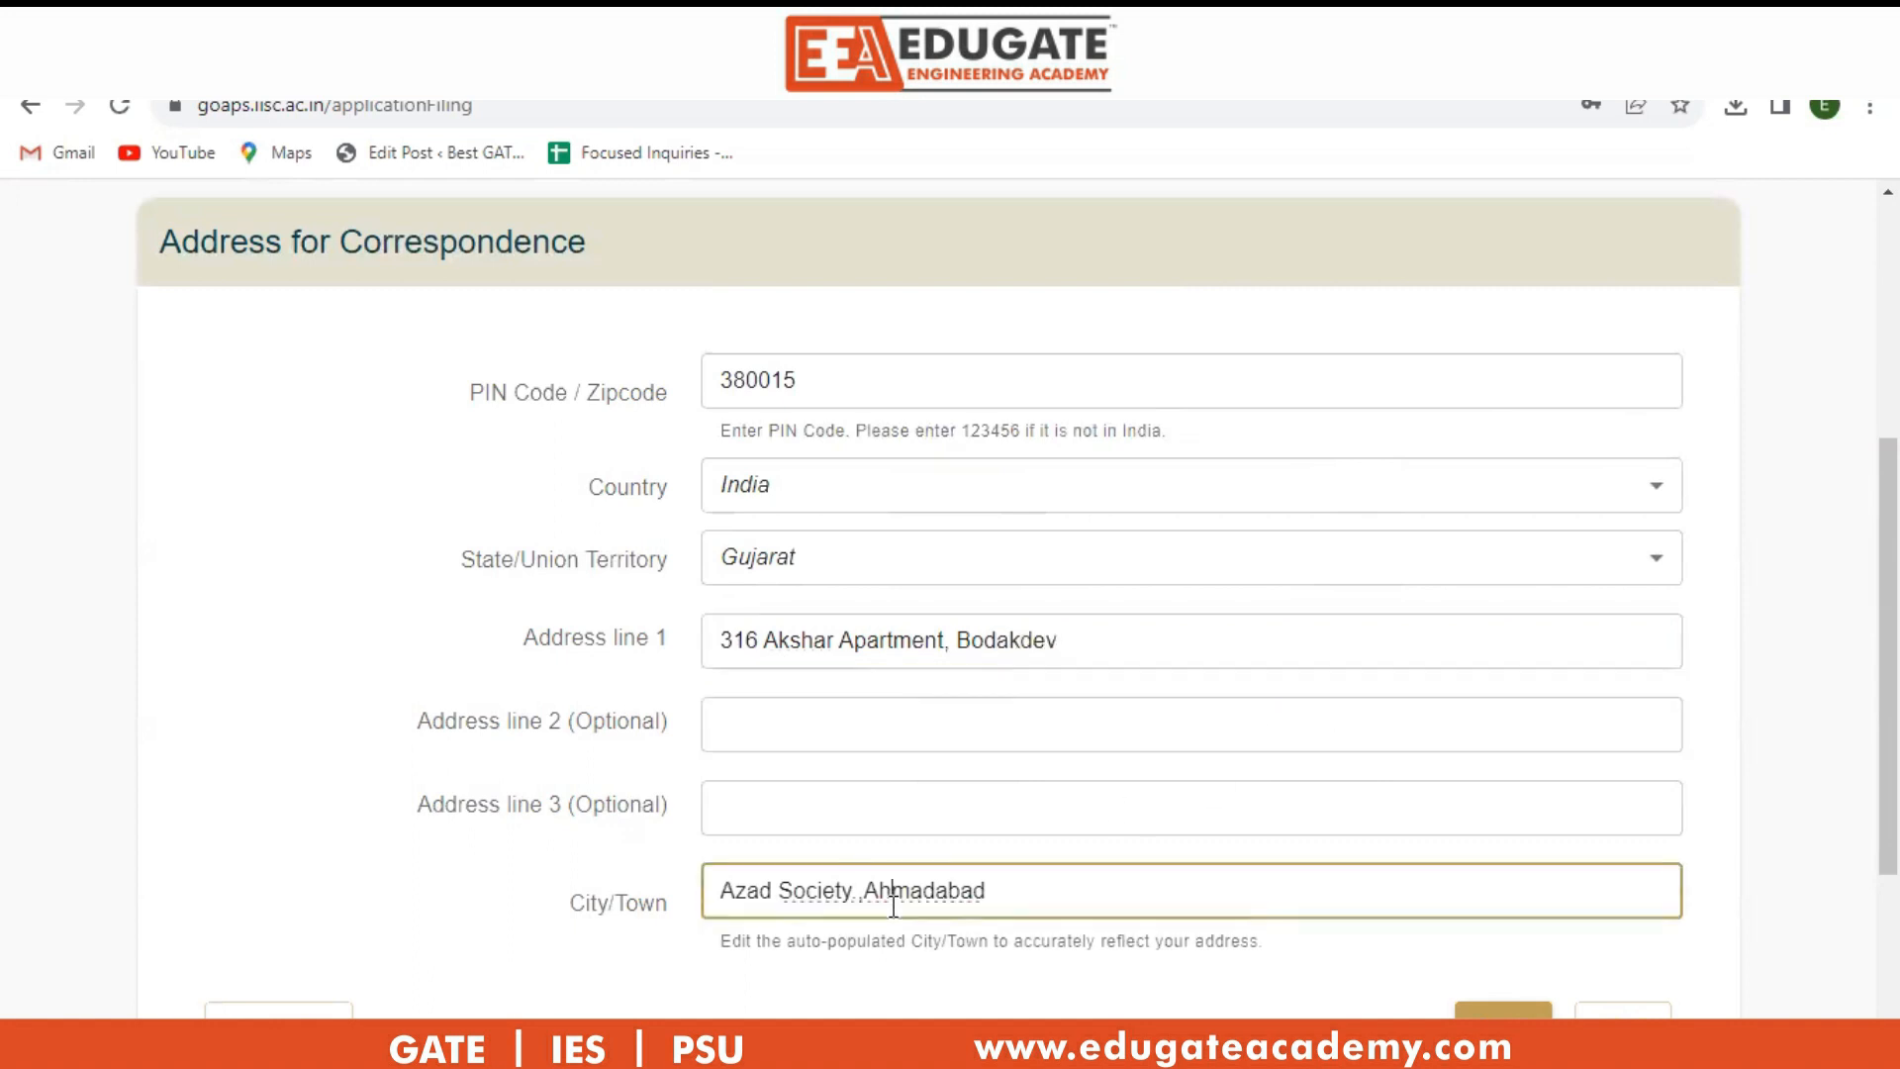
{"action": "left_click_drag", "start_coordinate": [993, 890], "coordinate": [718, 883]}
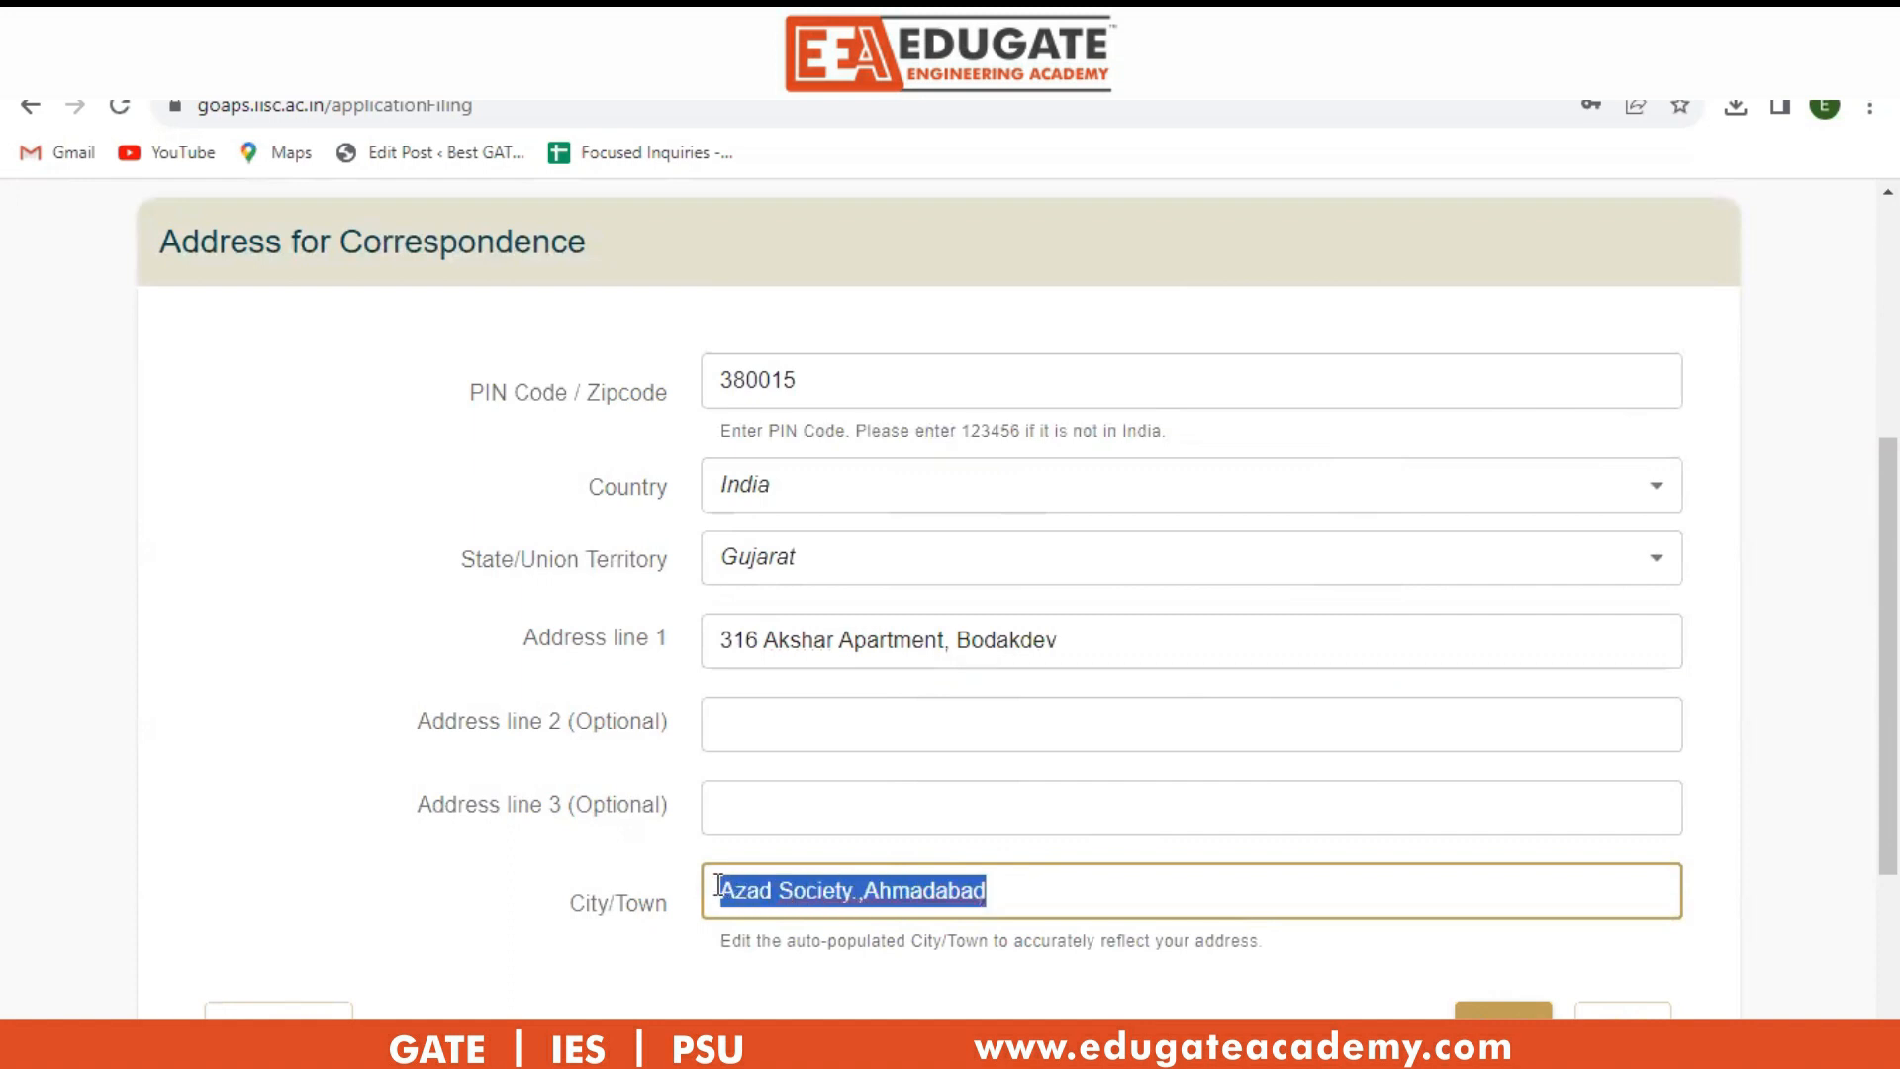
{"action": "key", "text": "BackSpace"}
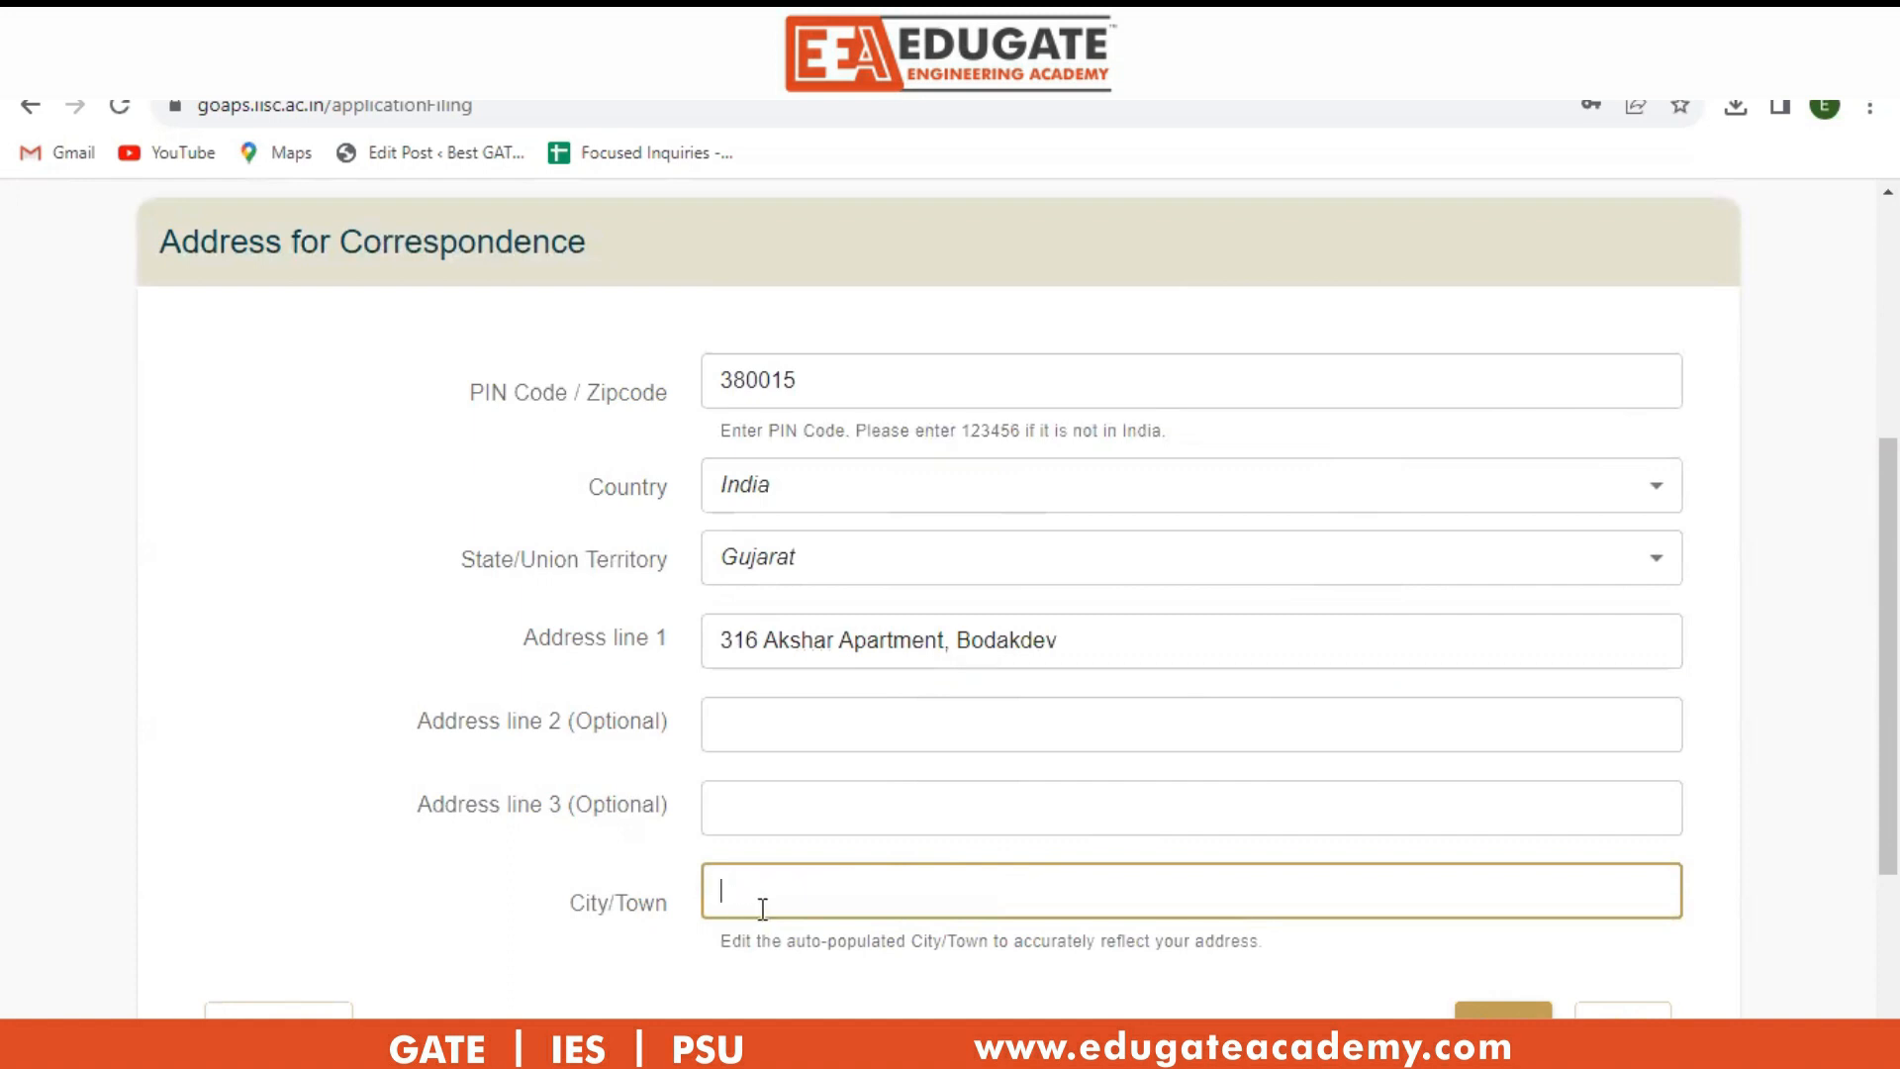
{"action": "type", "text": "Ahmedabad"}
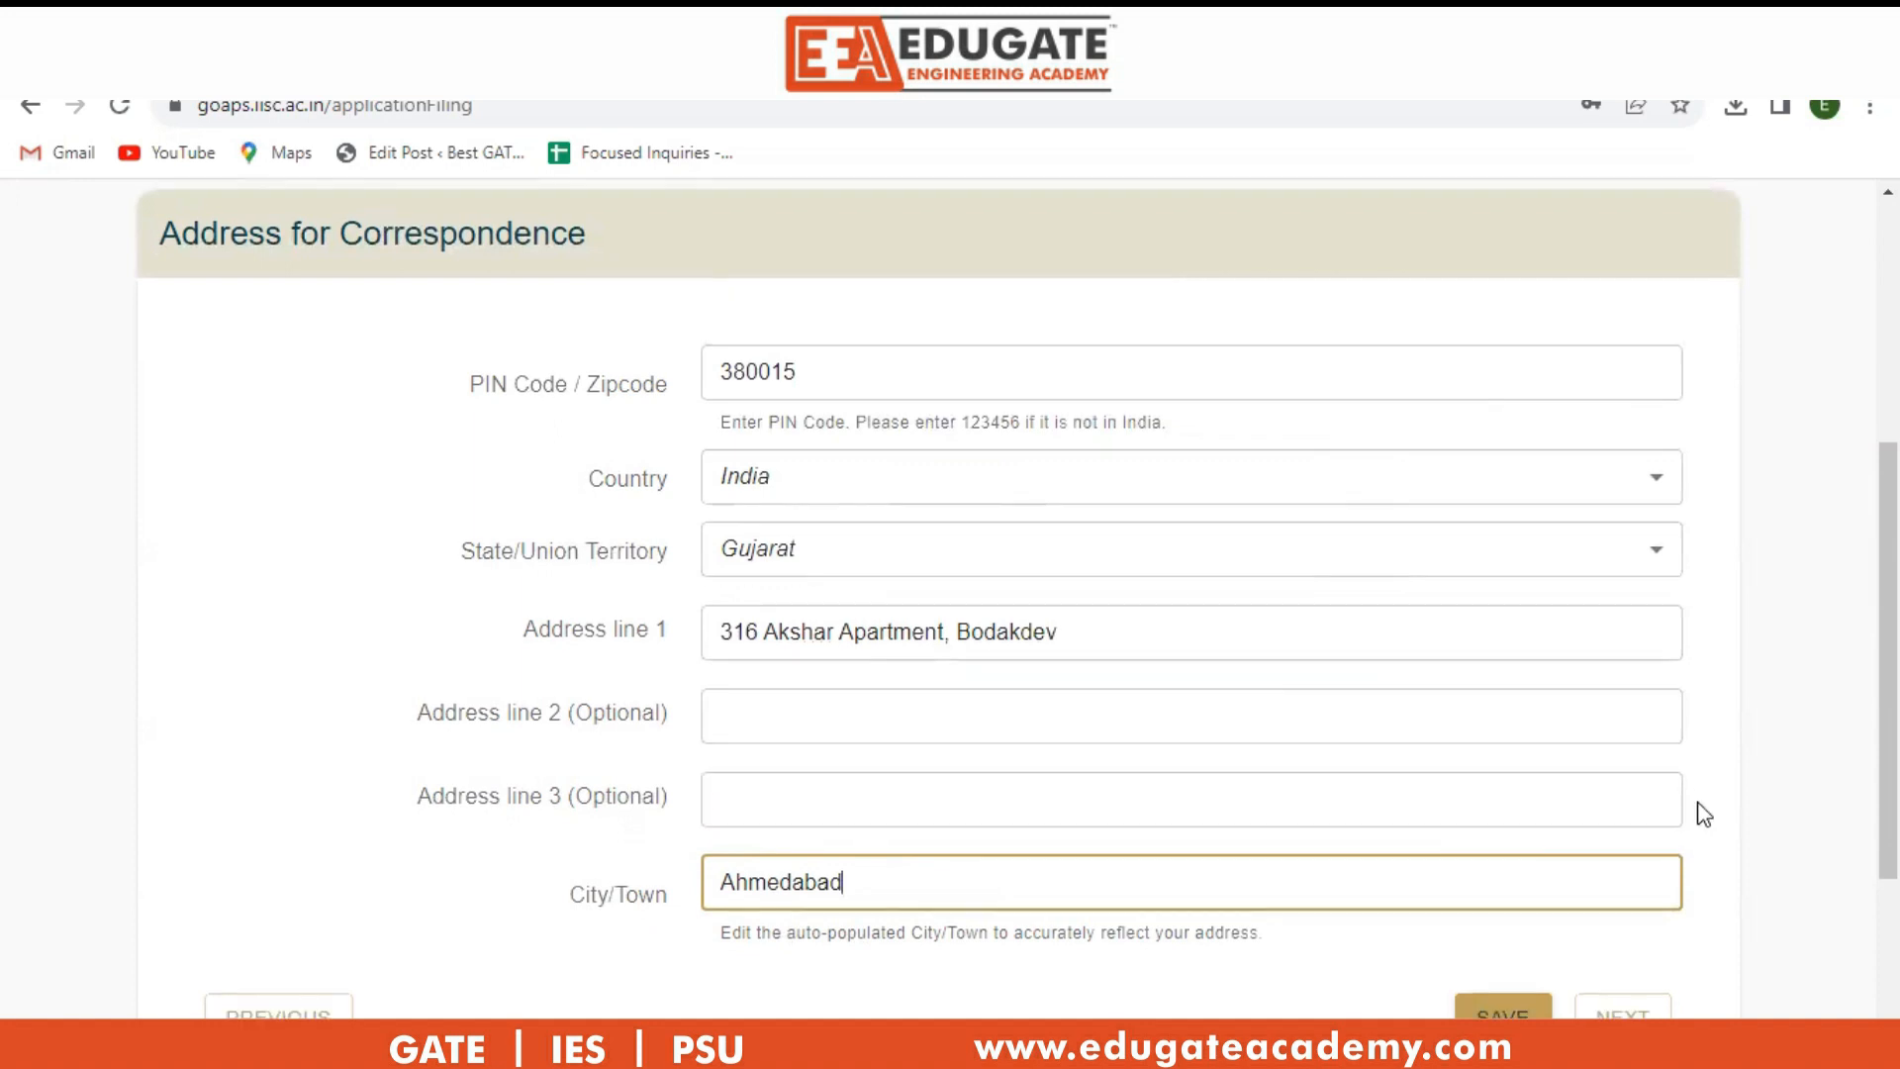
{"action": "scroll", "coordinate": [1696, 811], "scroll_direction": "down", "scroll_amount": 1}
{"action": "left_click", "coordinate": [1506, 895]}
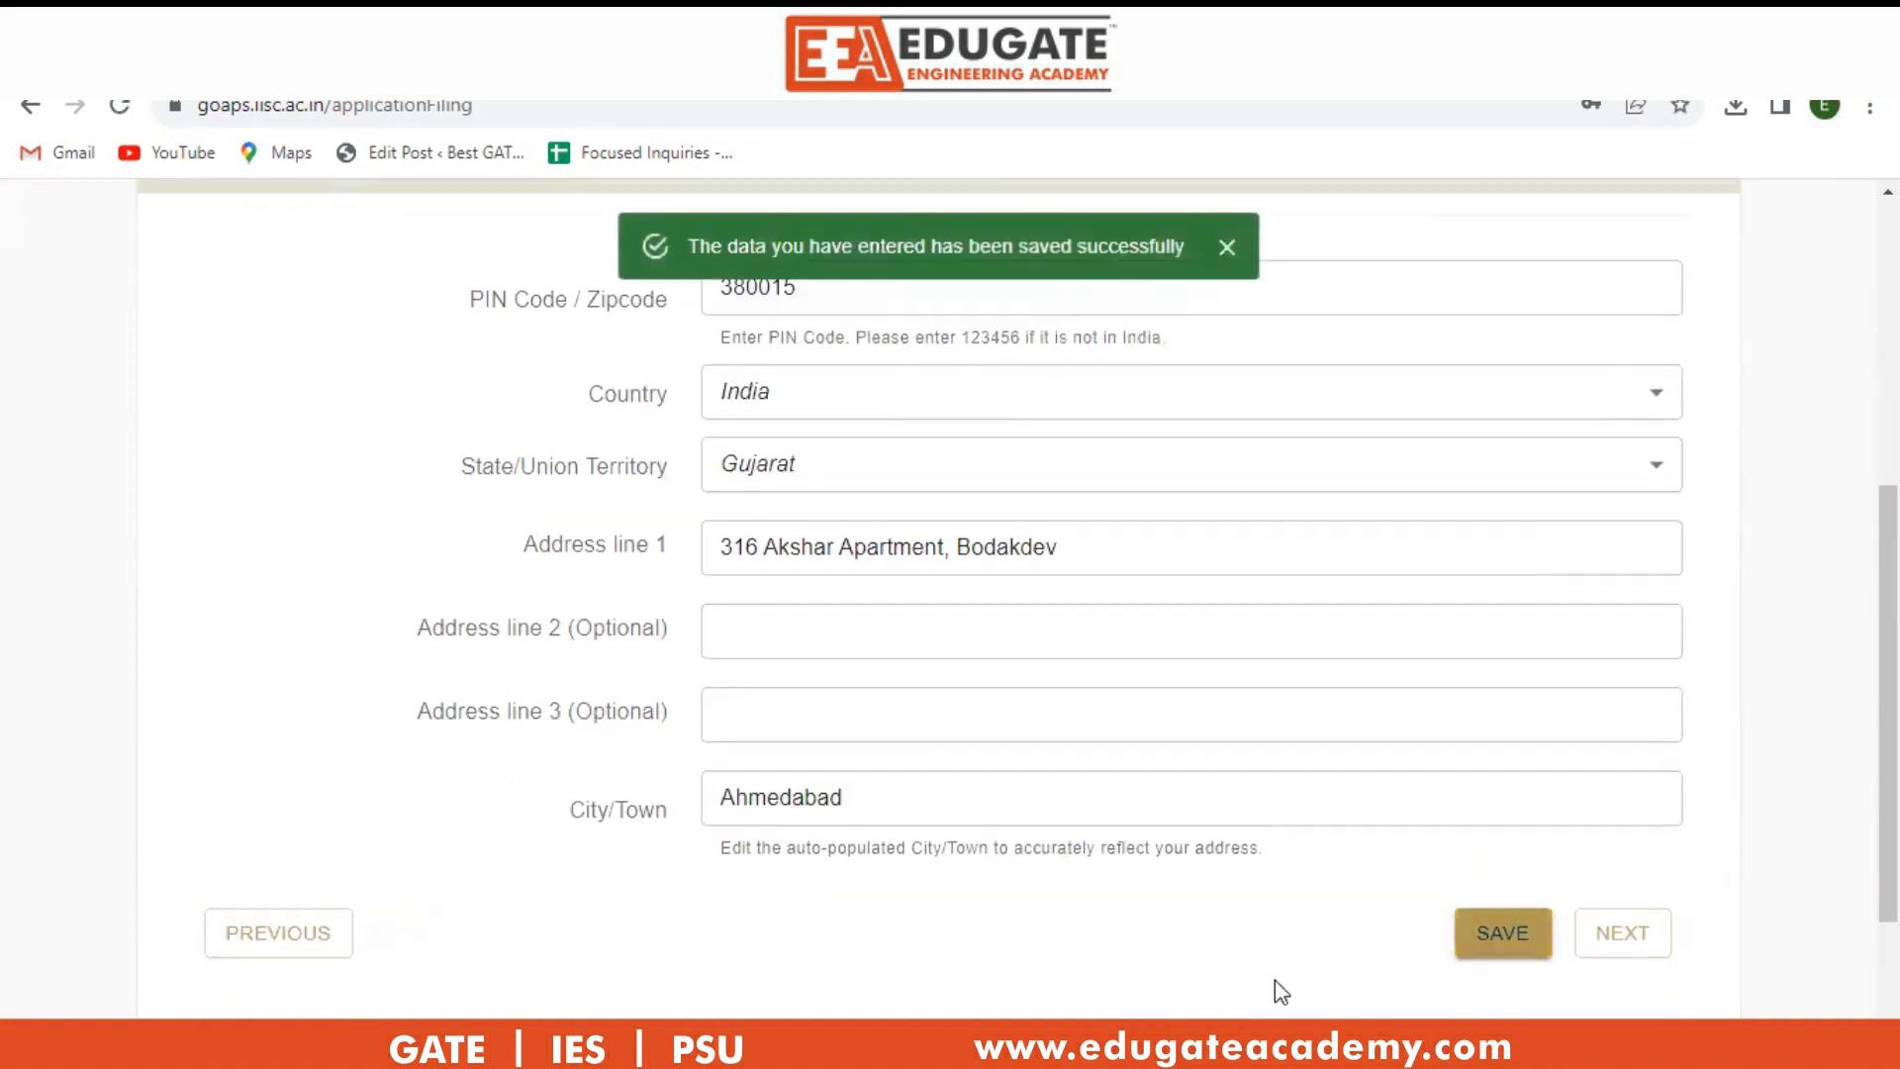
{"action": "left_click", "coordinate": [1620, 932]}
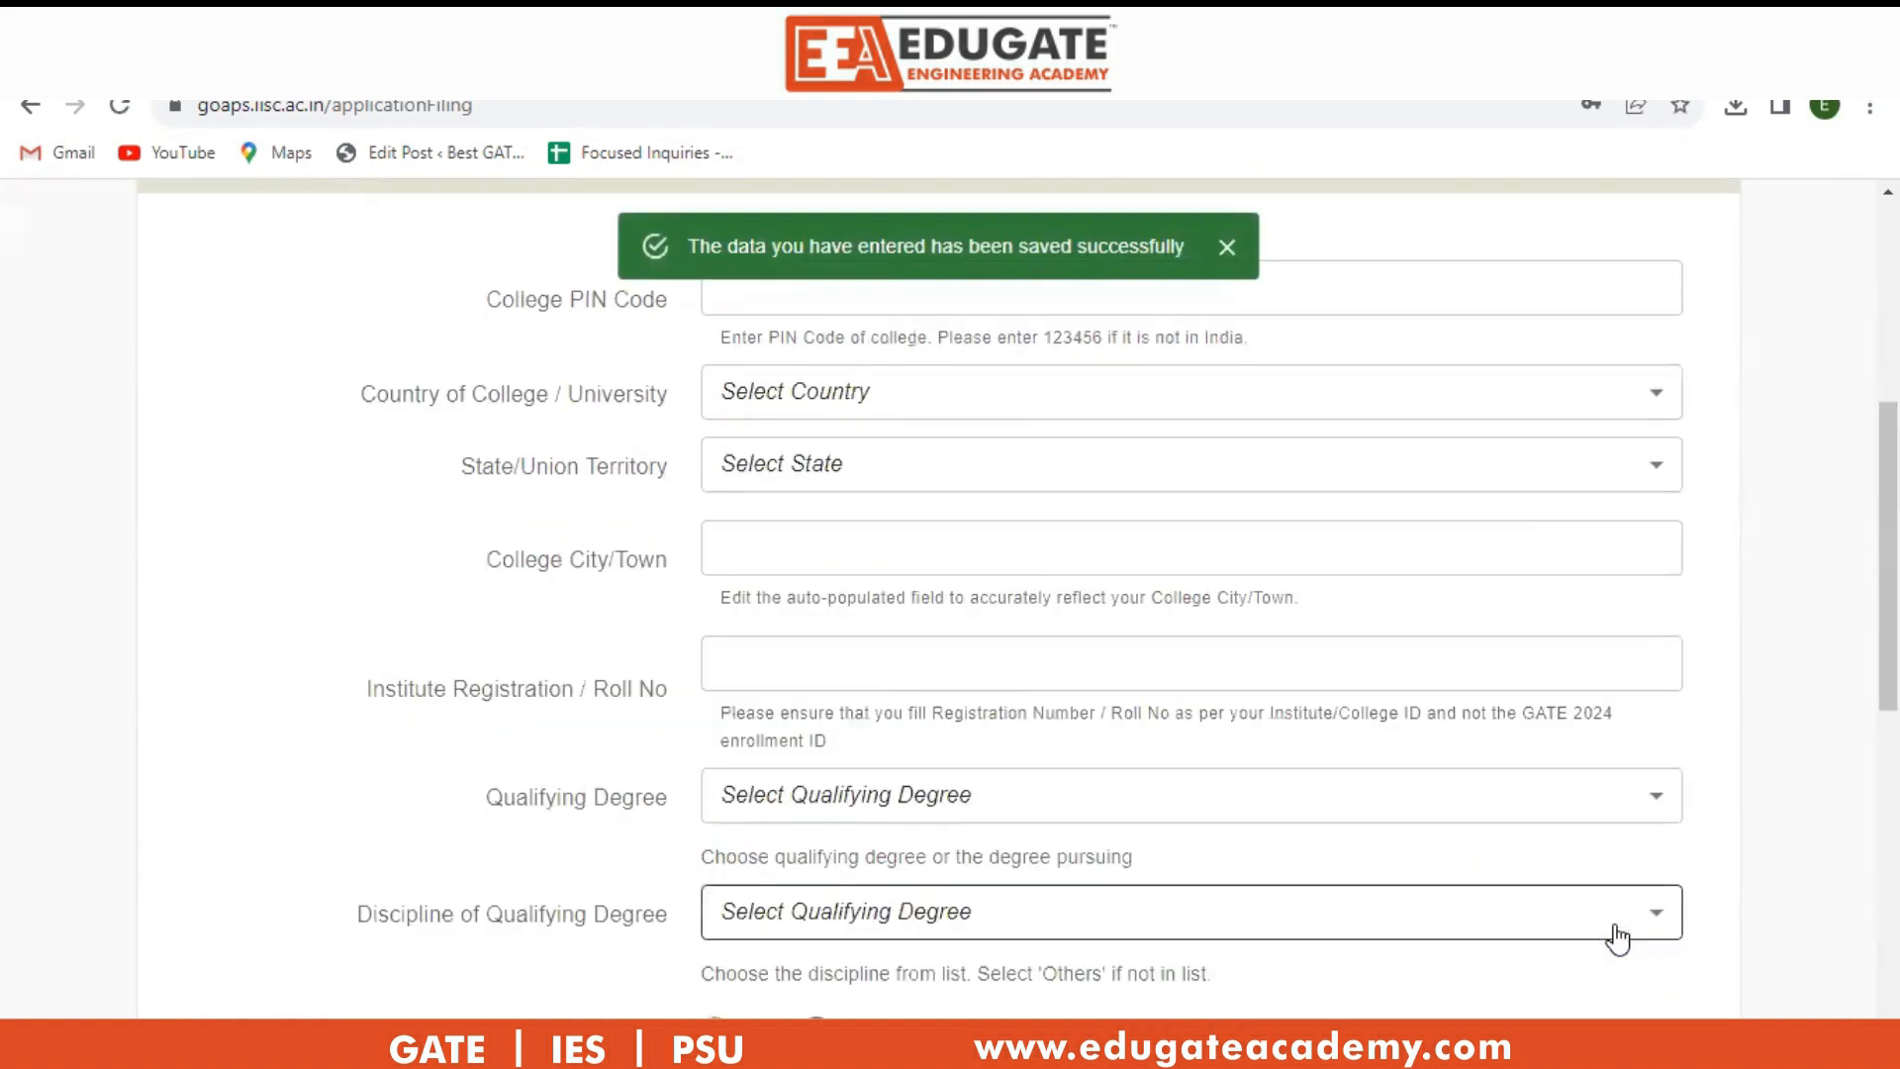
Enter the college PIN code and correct the college city to Ahmedabad.
{"action": "scroll", "coordinate": [1540, 821], "scroll_direction": "up", "scroll_amount": 1}
{"action": "left_click", "coordinate": [837, 427]}
{"action": "type", "text": "380015"}
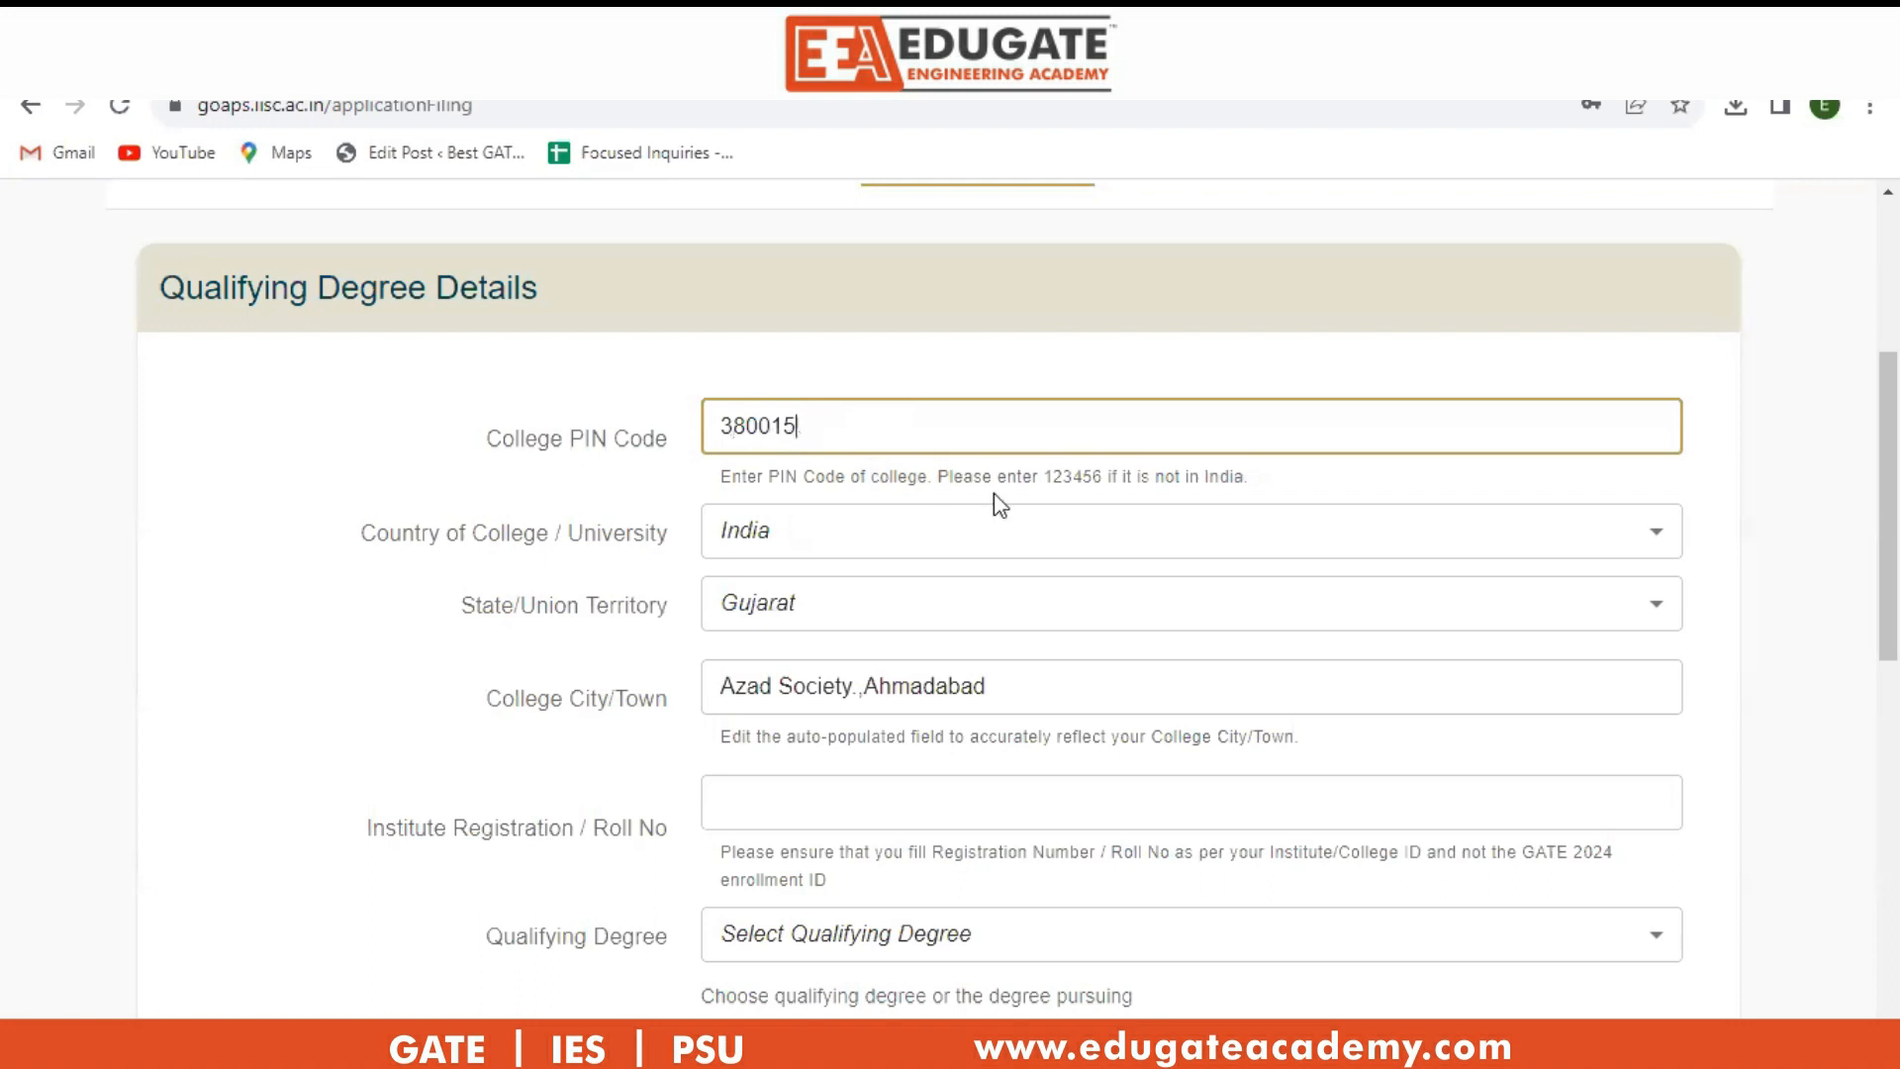
{"action": "left_click_drag", "start_coordinate": [1032, 688], "coordinate": [678, 704]}
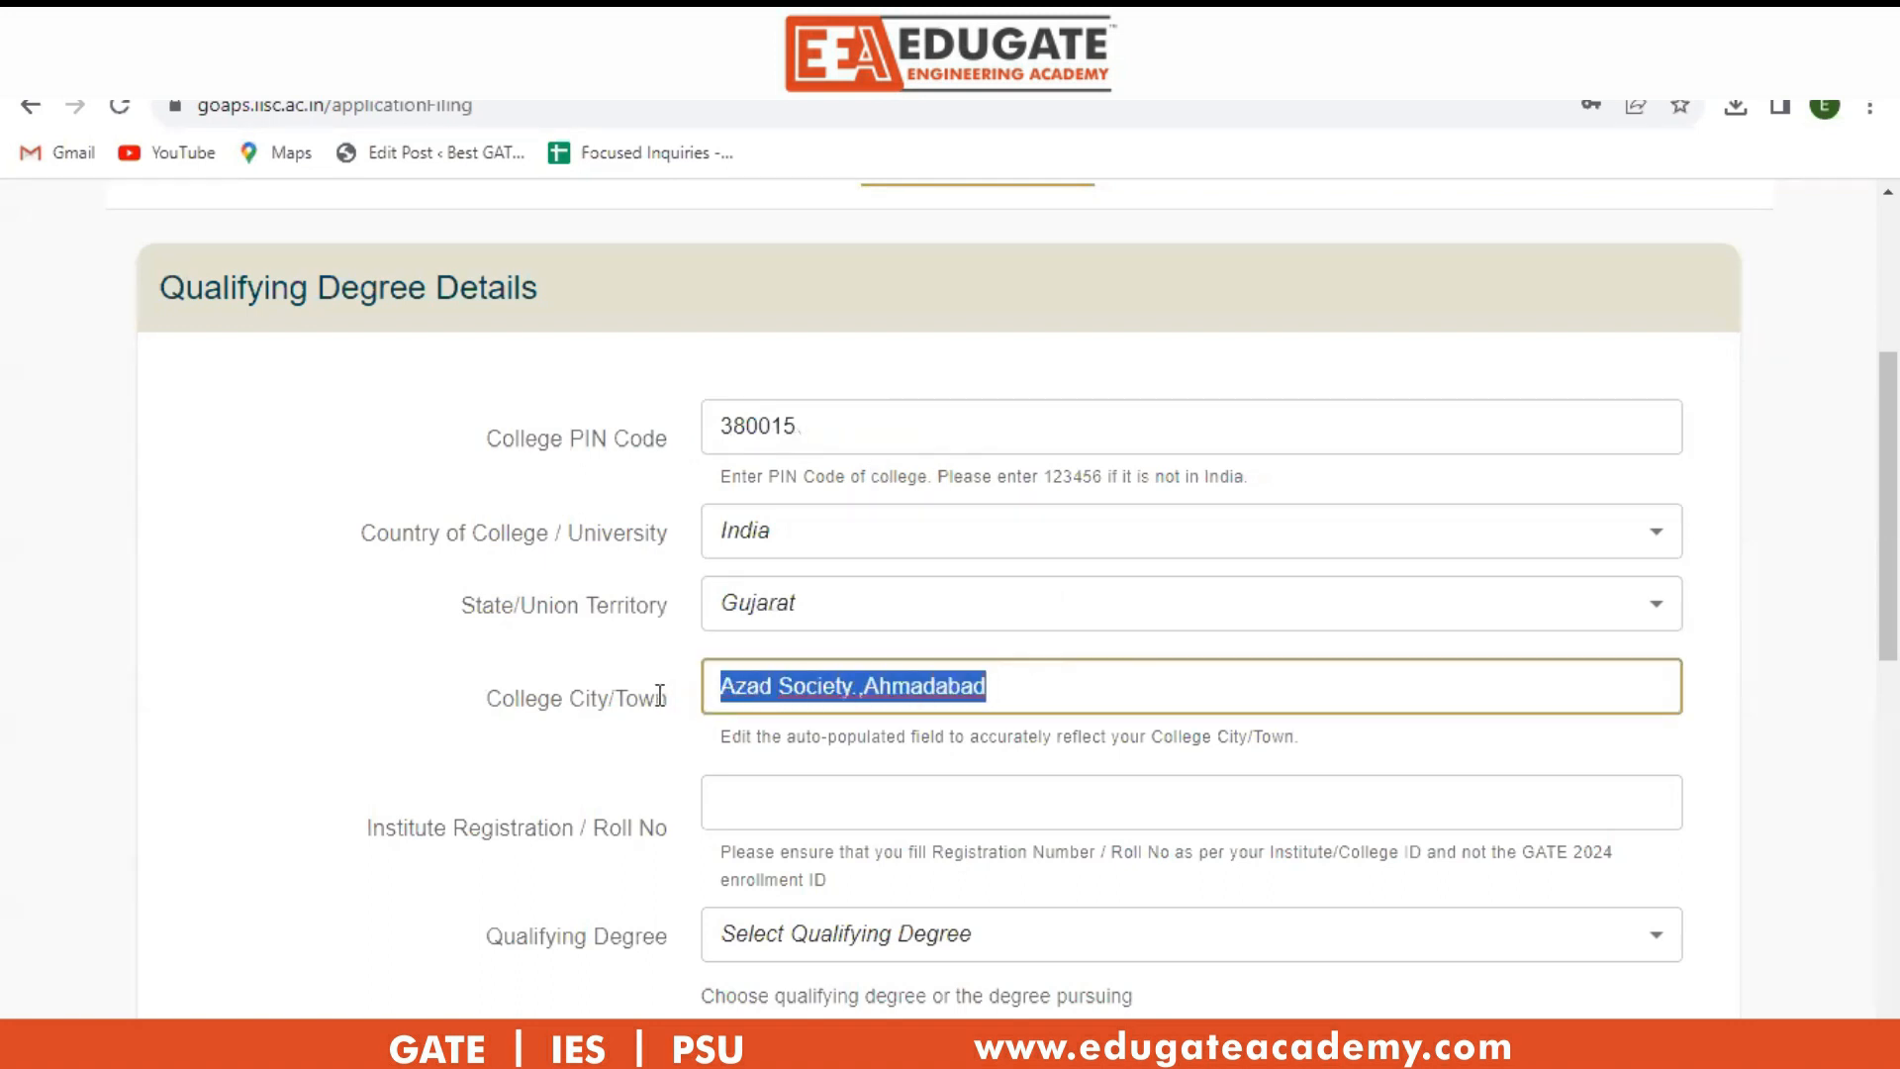
{"action": "key", "text": "BackSpace"}
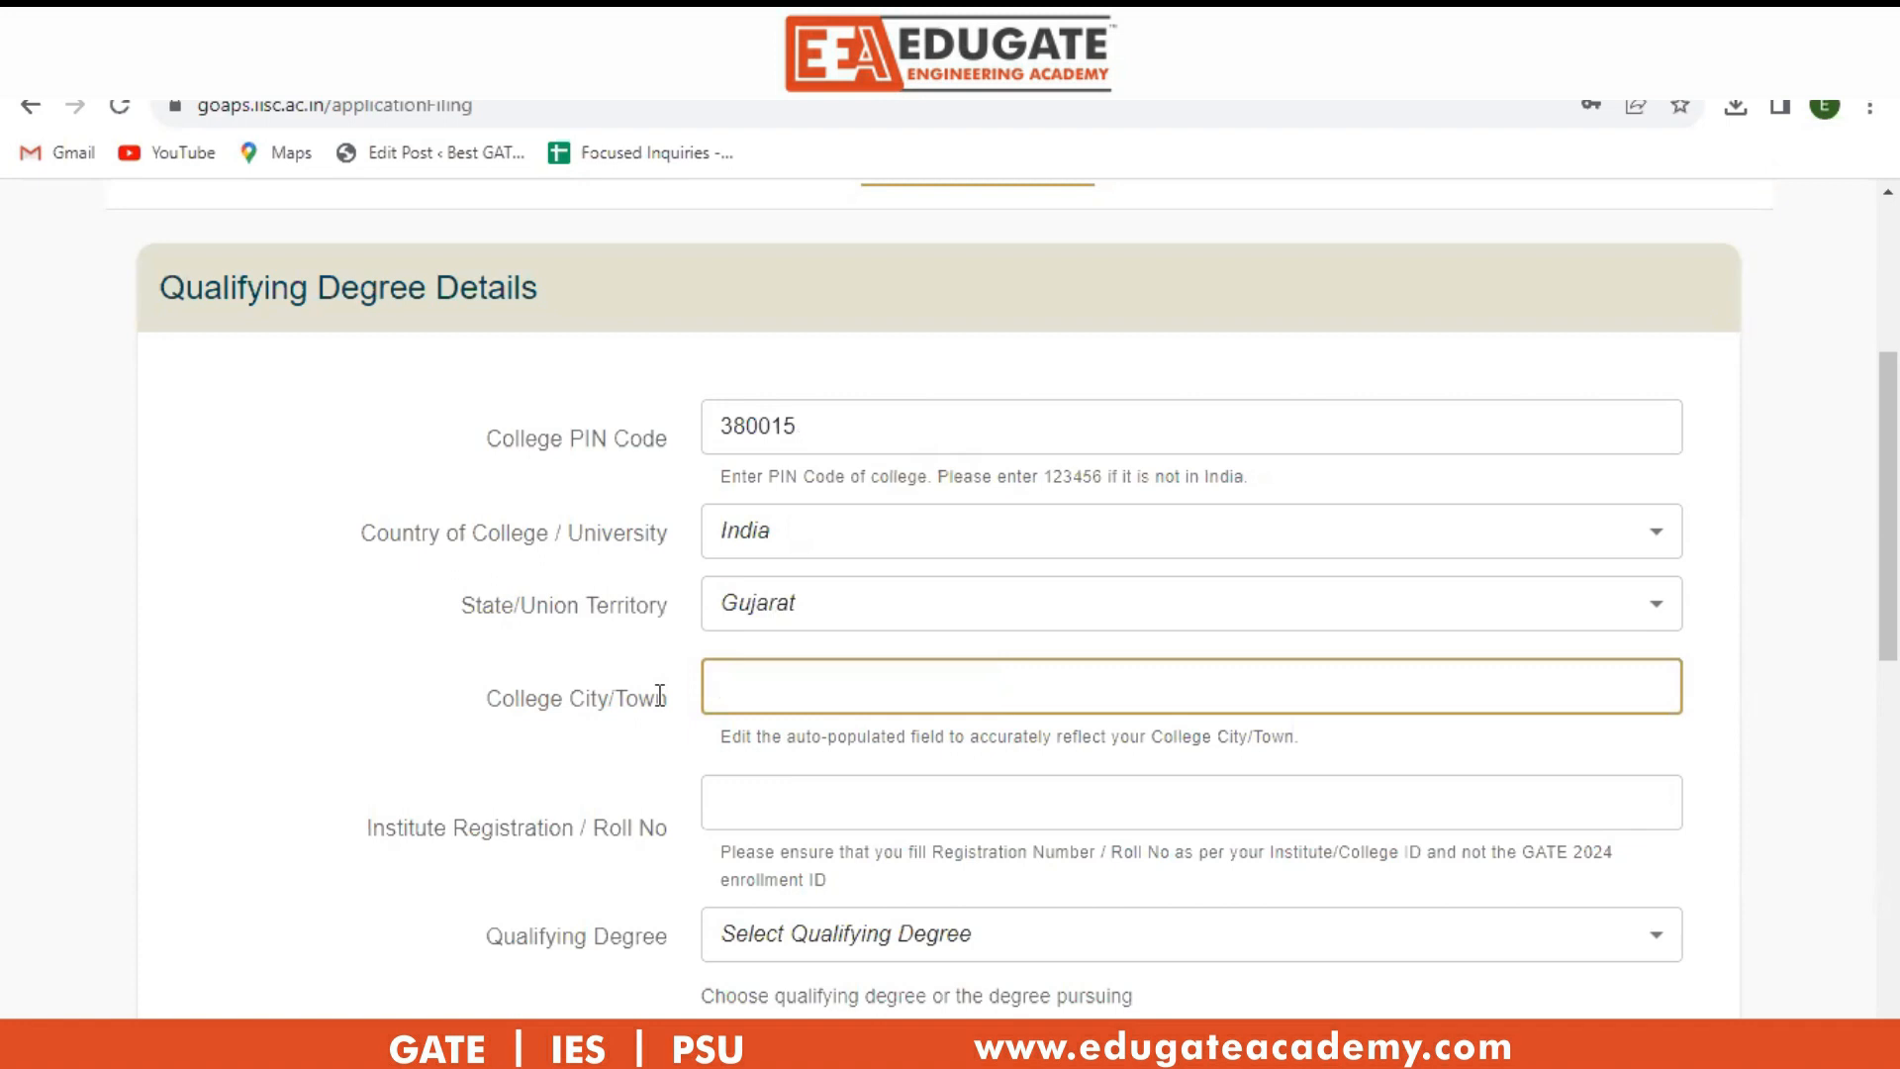
{"action": "type", "text": "Ahmedabda"}
{"action": "key", "text": "BackSpace"}
{"action": "key", "text": "BackSpace"}
{"action": "type", "text": "ad"}
Enter the institute registration/roll number and set the qualifying degree to B. E.
{"action": "left_click", "coordinate": [771, 775]}
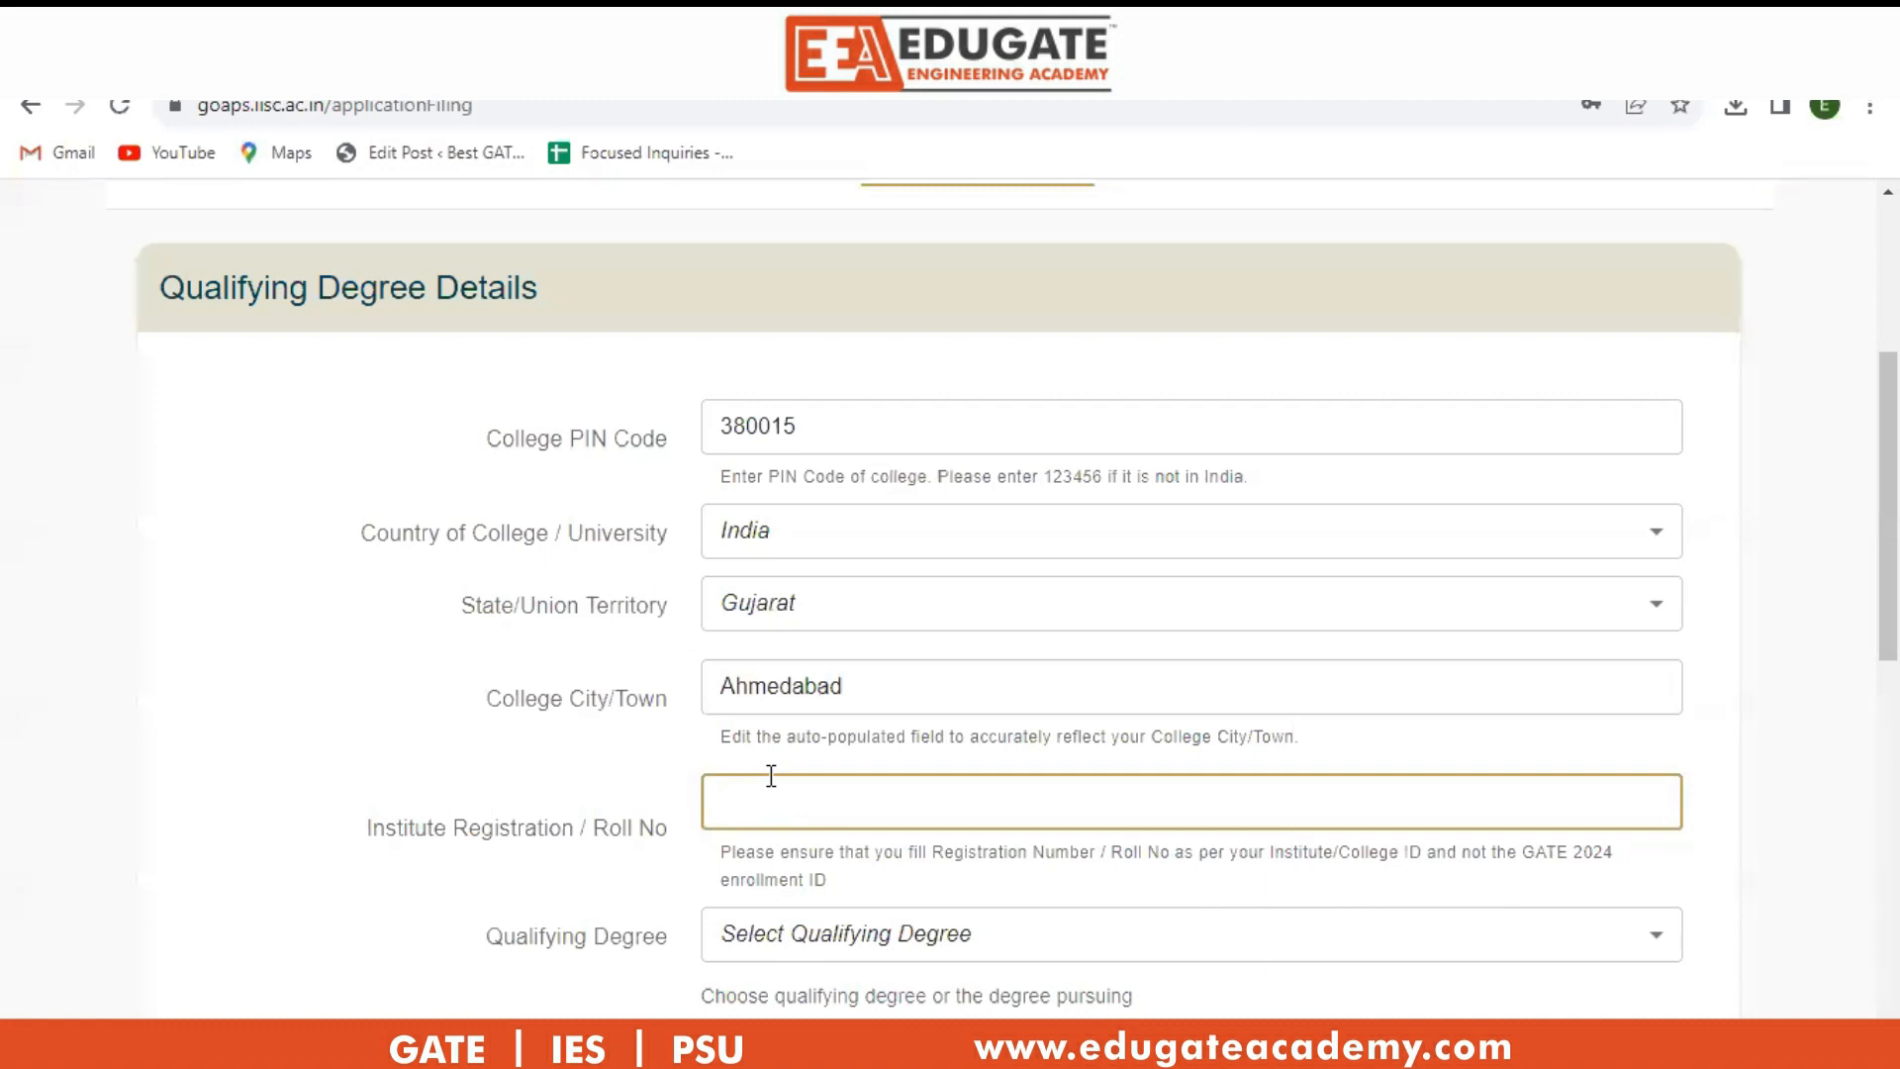
{"action": "scroll", "coordinate": [920, 848], "scroll_direction": "down", "scroll_amount": 2}
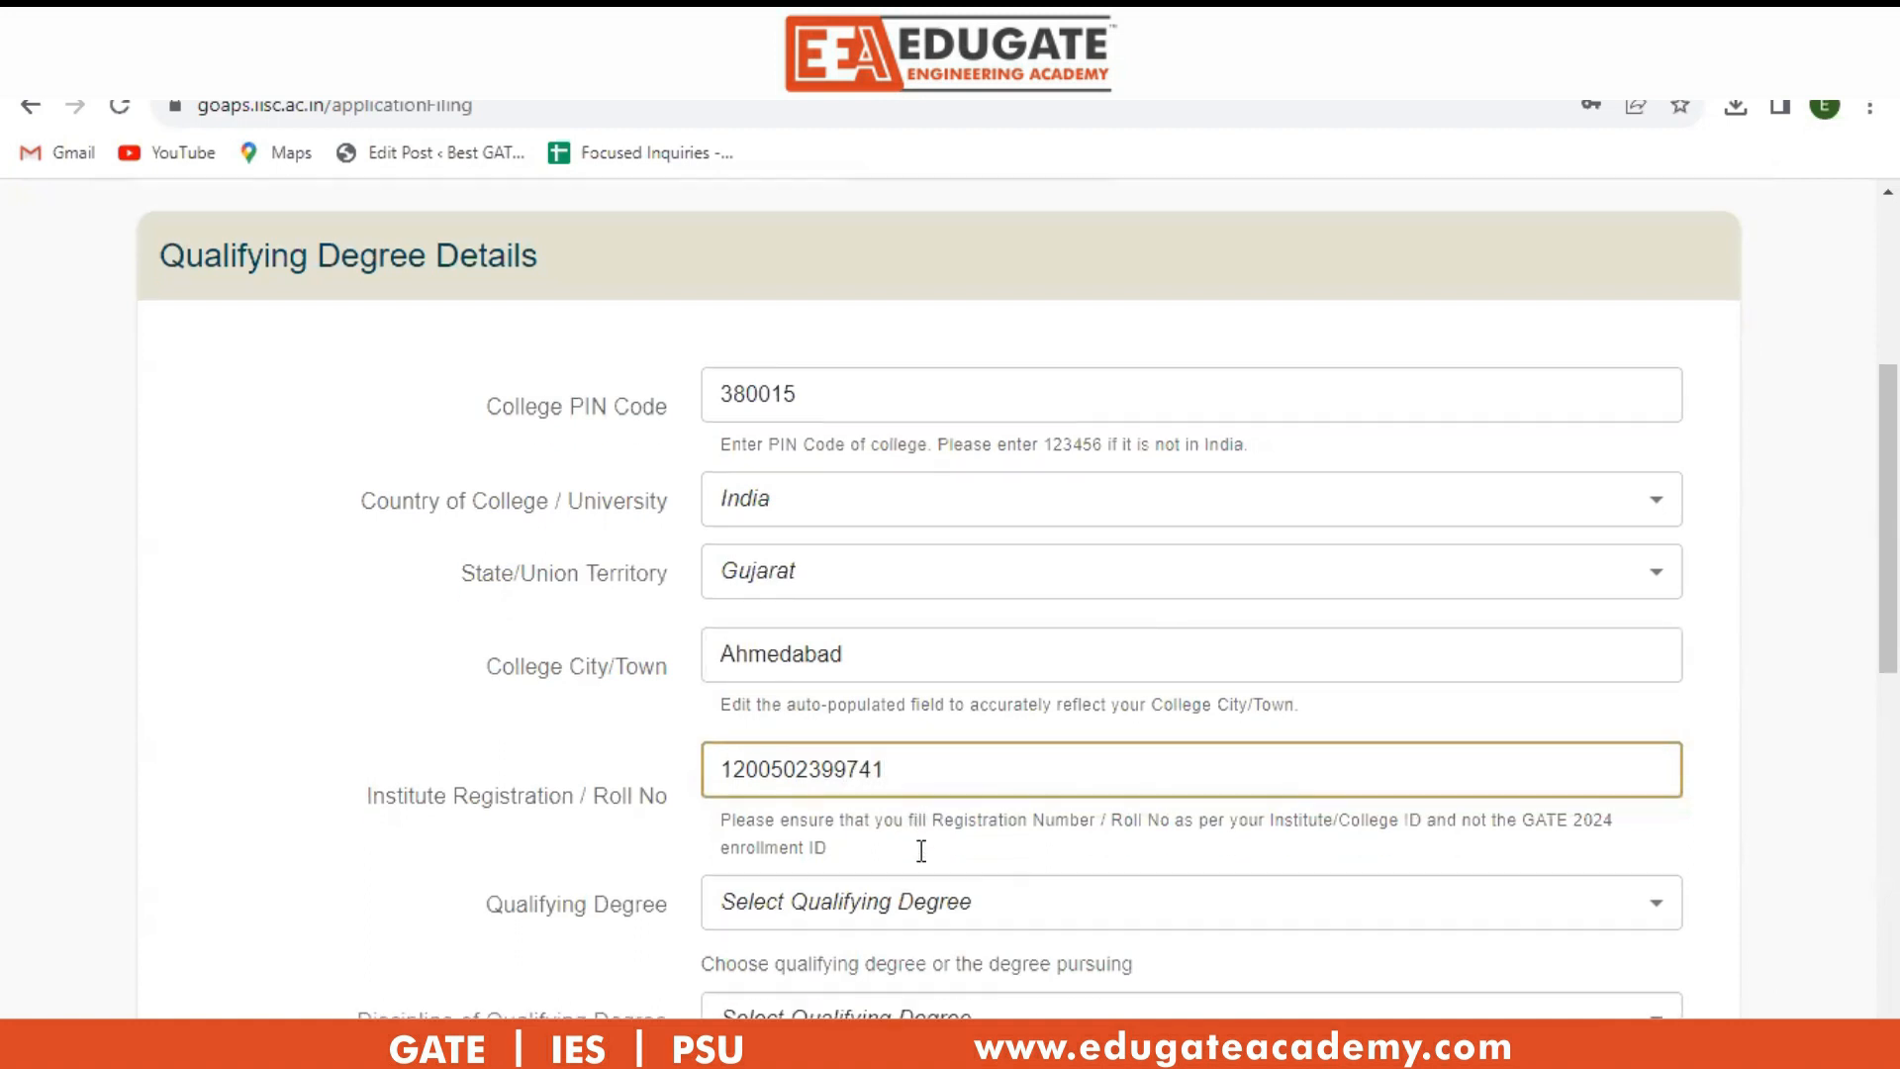
{"action": "left_click", "coordinate": [920, 801]}
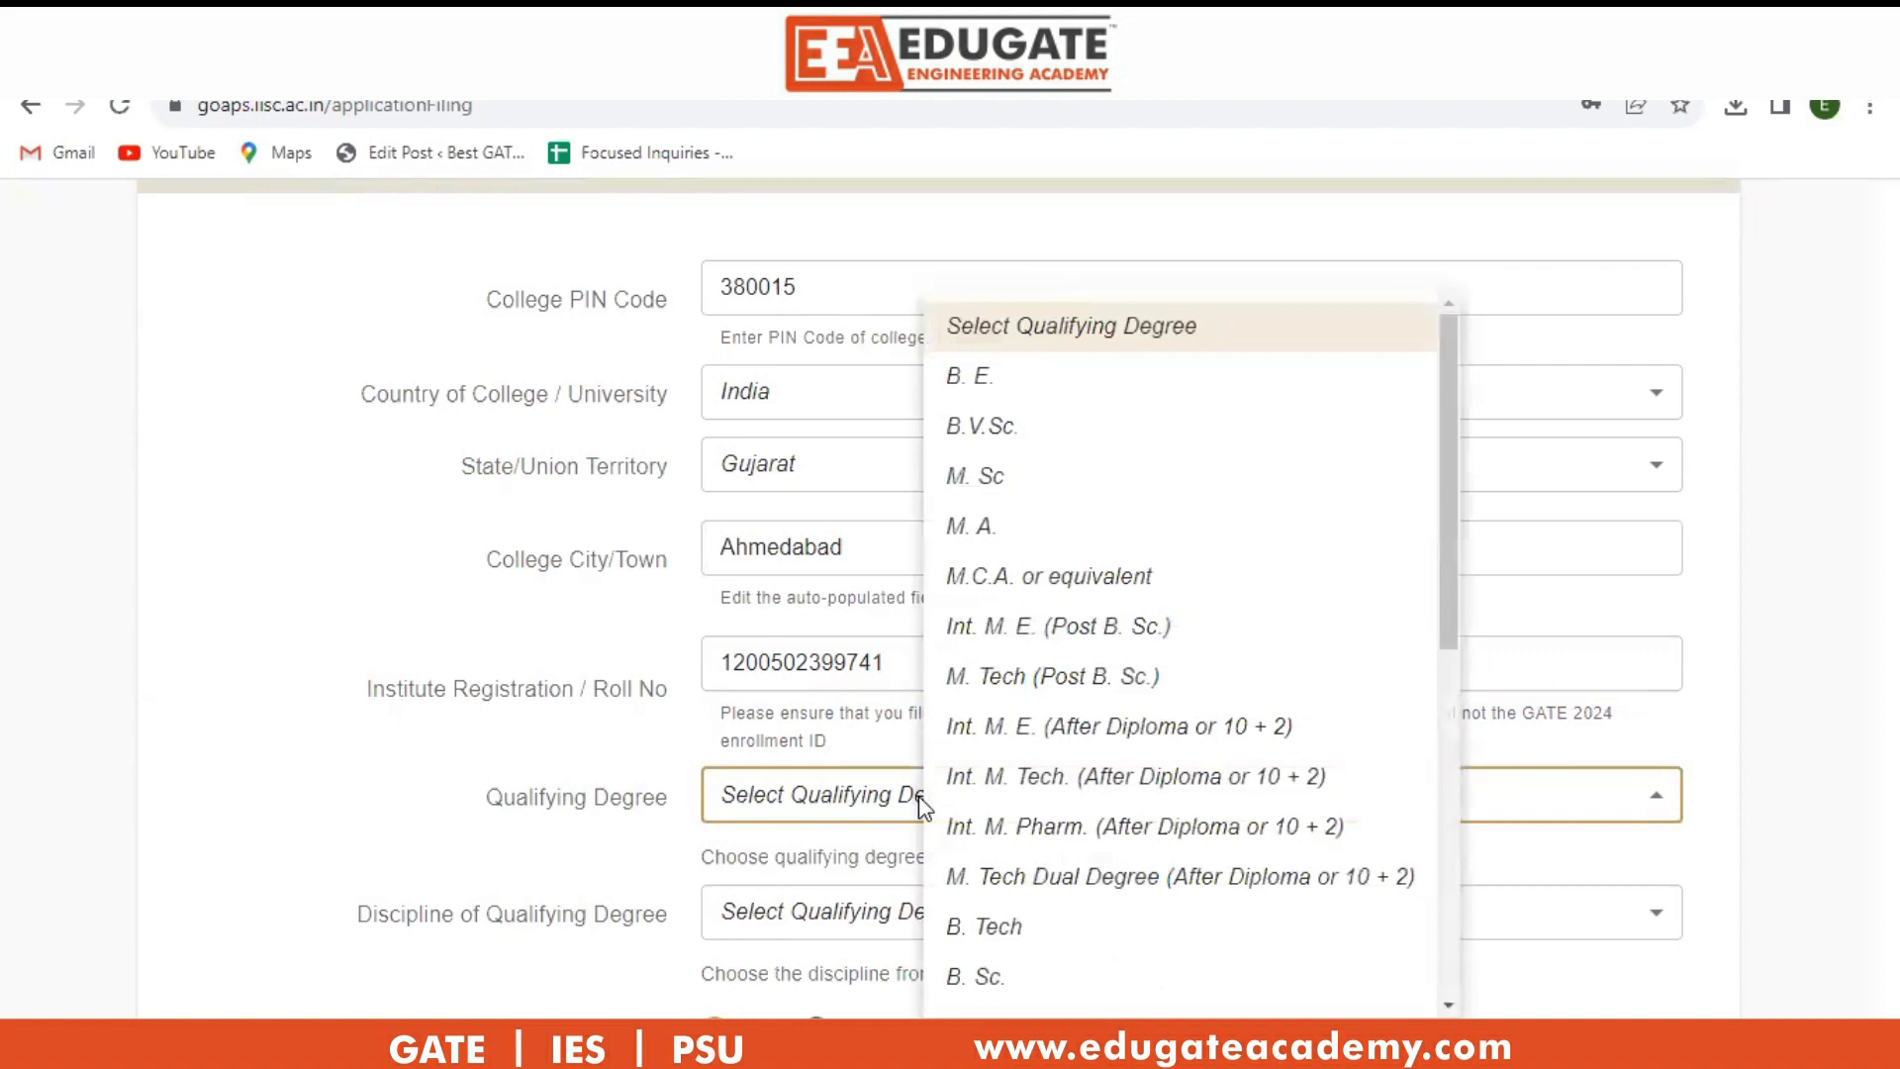
{"action": "left_click", "coordinate": [1014, 381]}
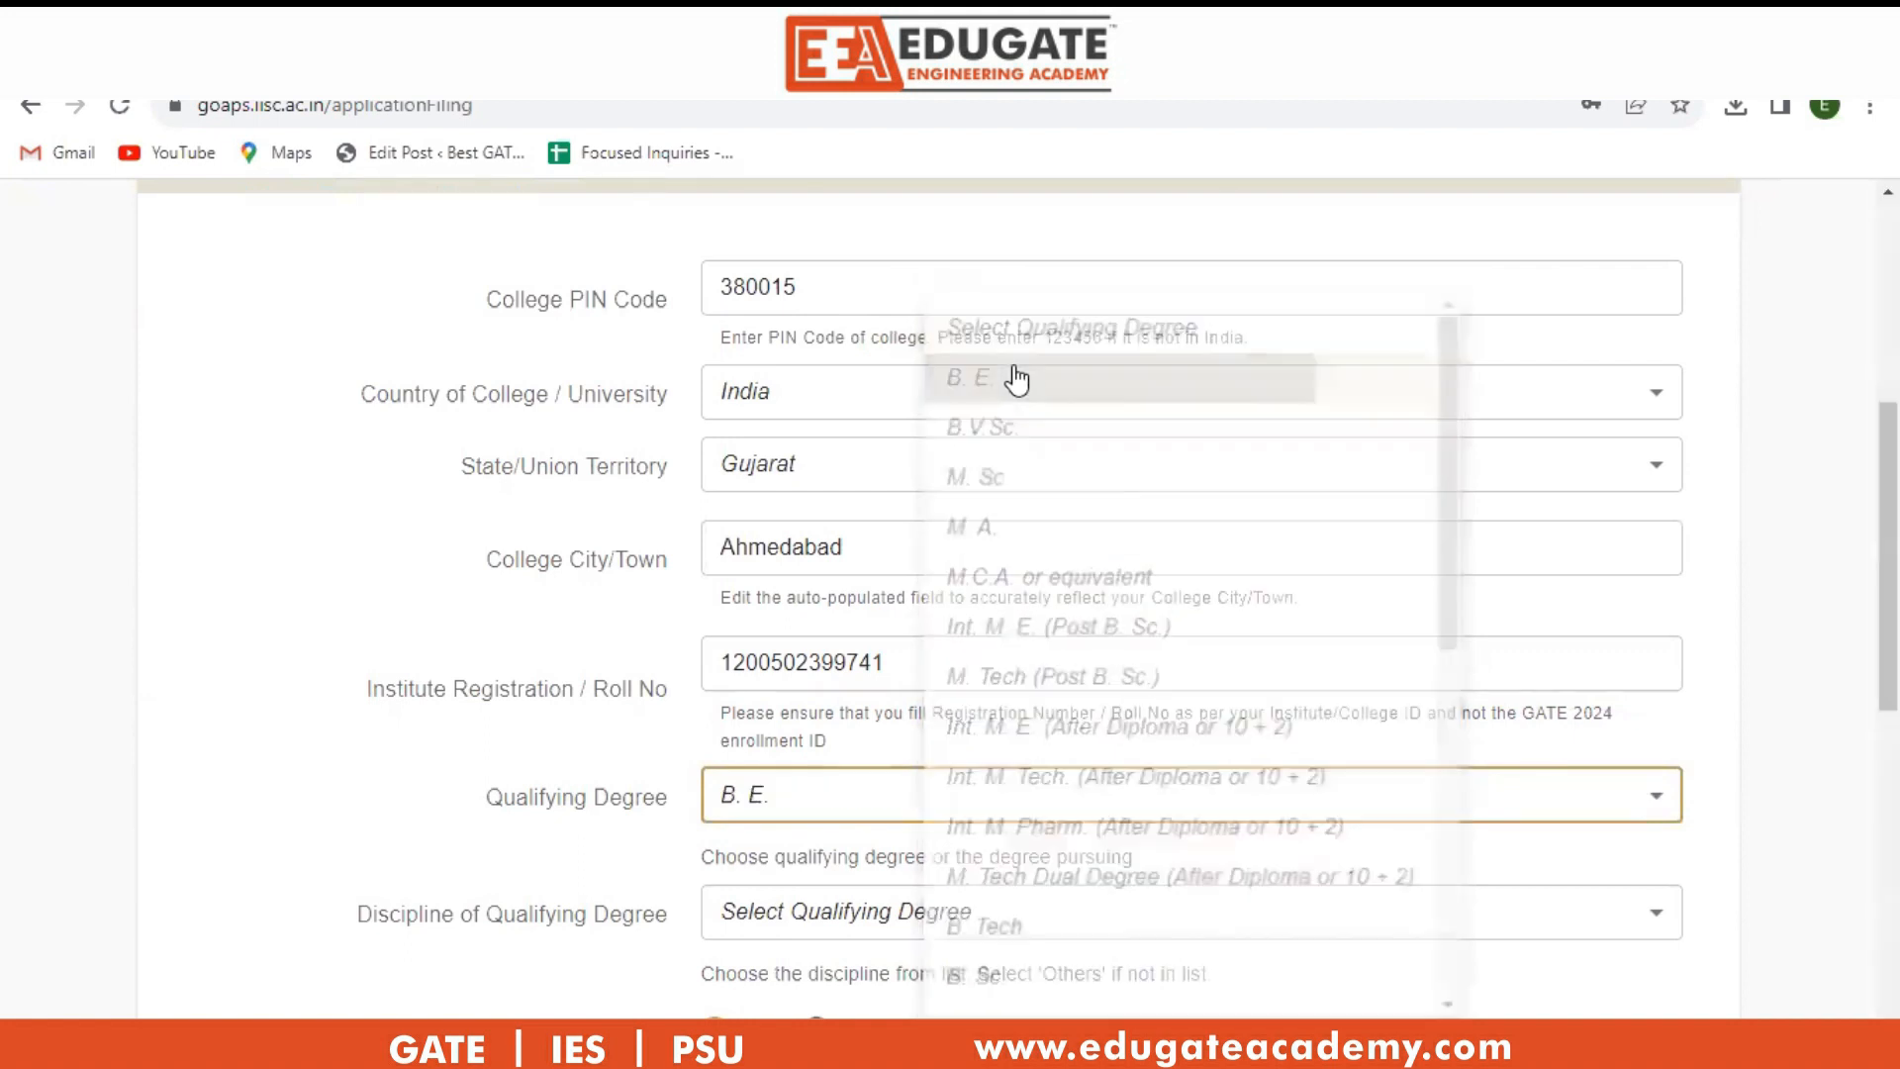
Choose Mechanical Engg. as the degree discipline.
{"action": "scroll", "coordinate": [877, 763], "scroll_direction": "down", "scroll_amount": 3}
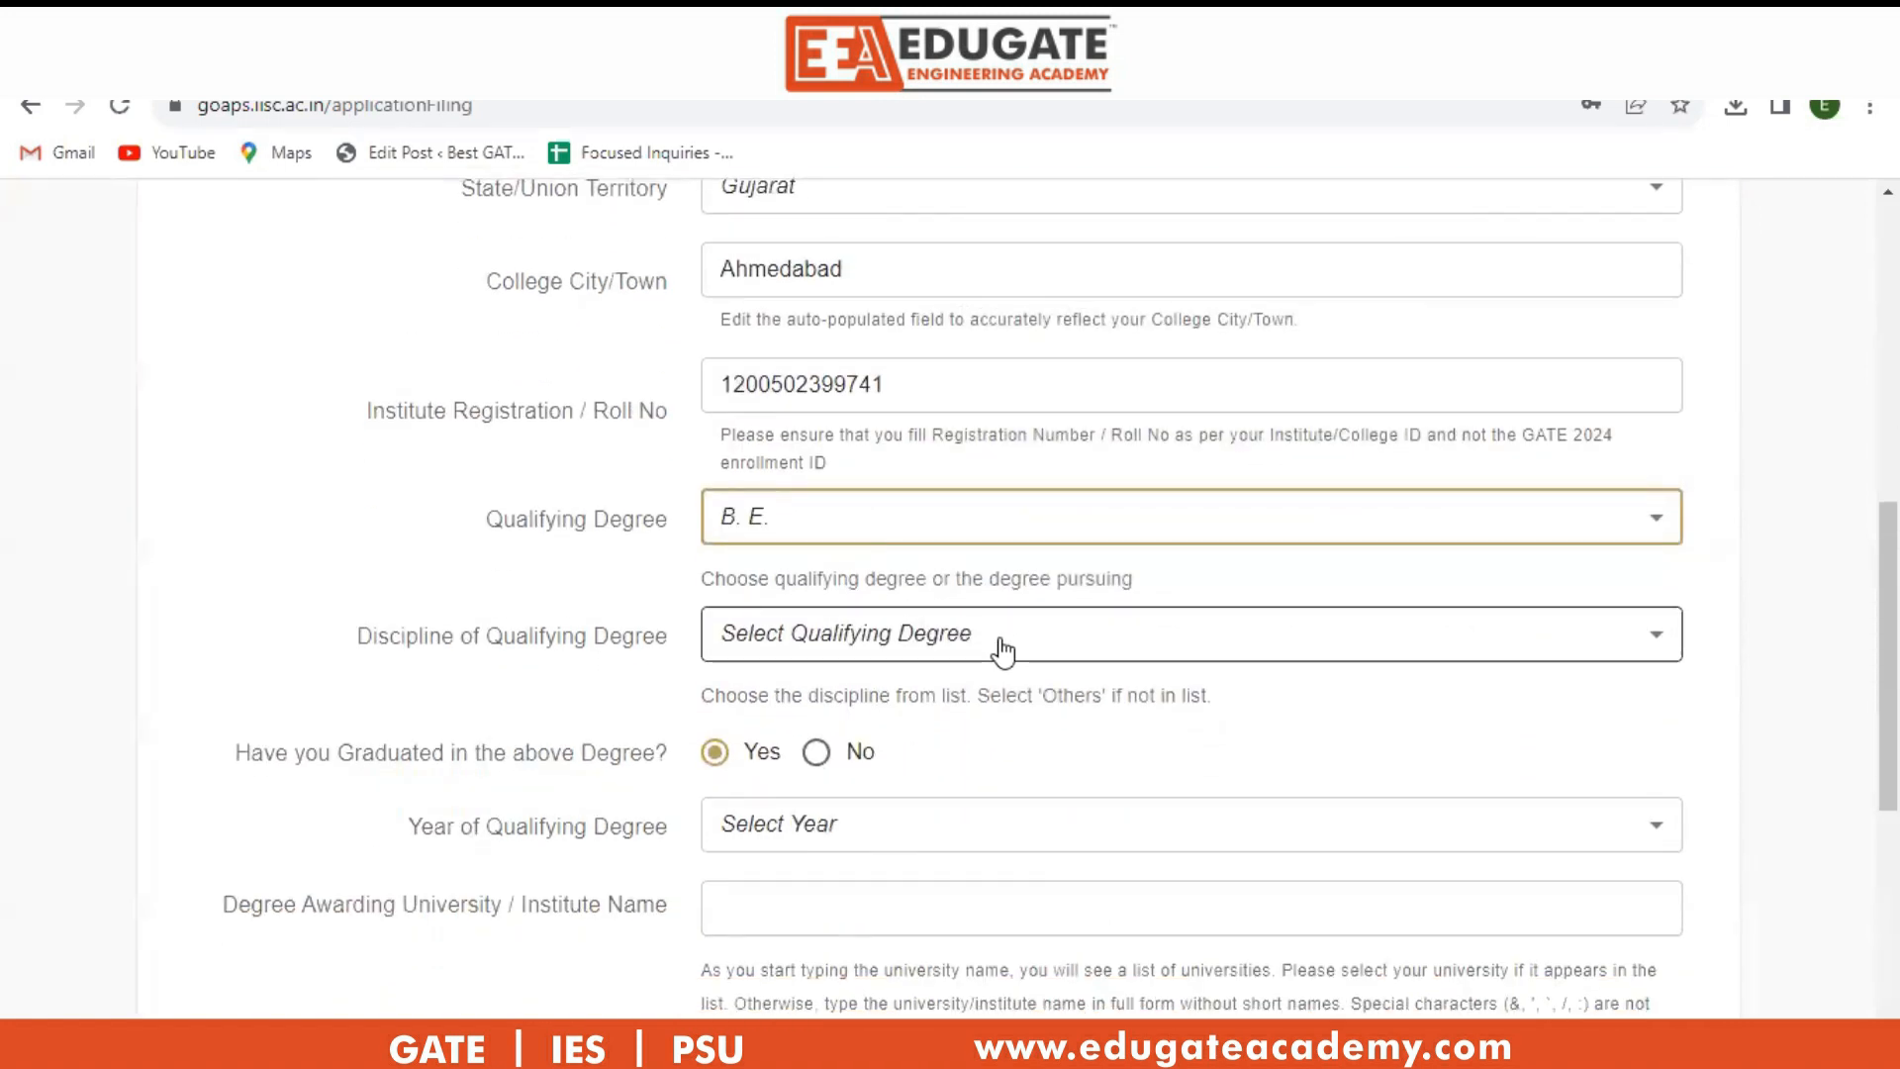
{"action": "left_click", "coordinate": [1002, 649]}
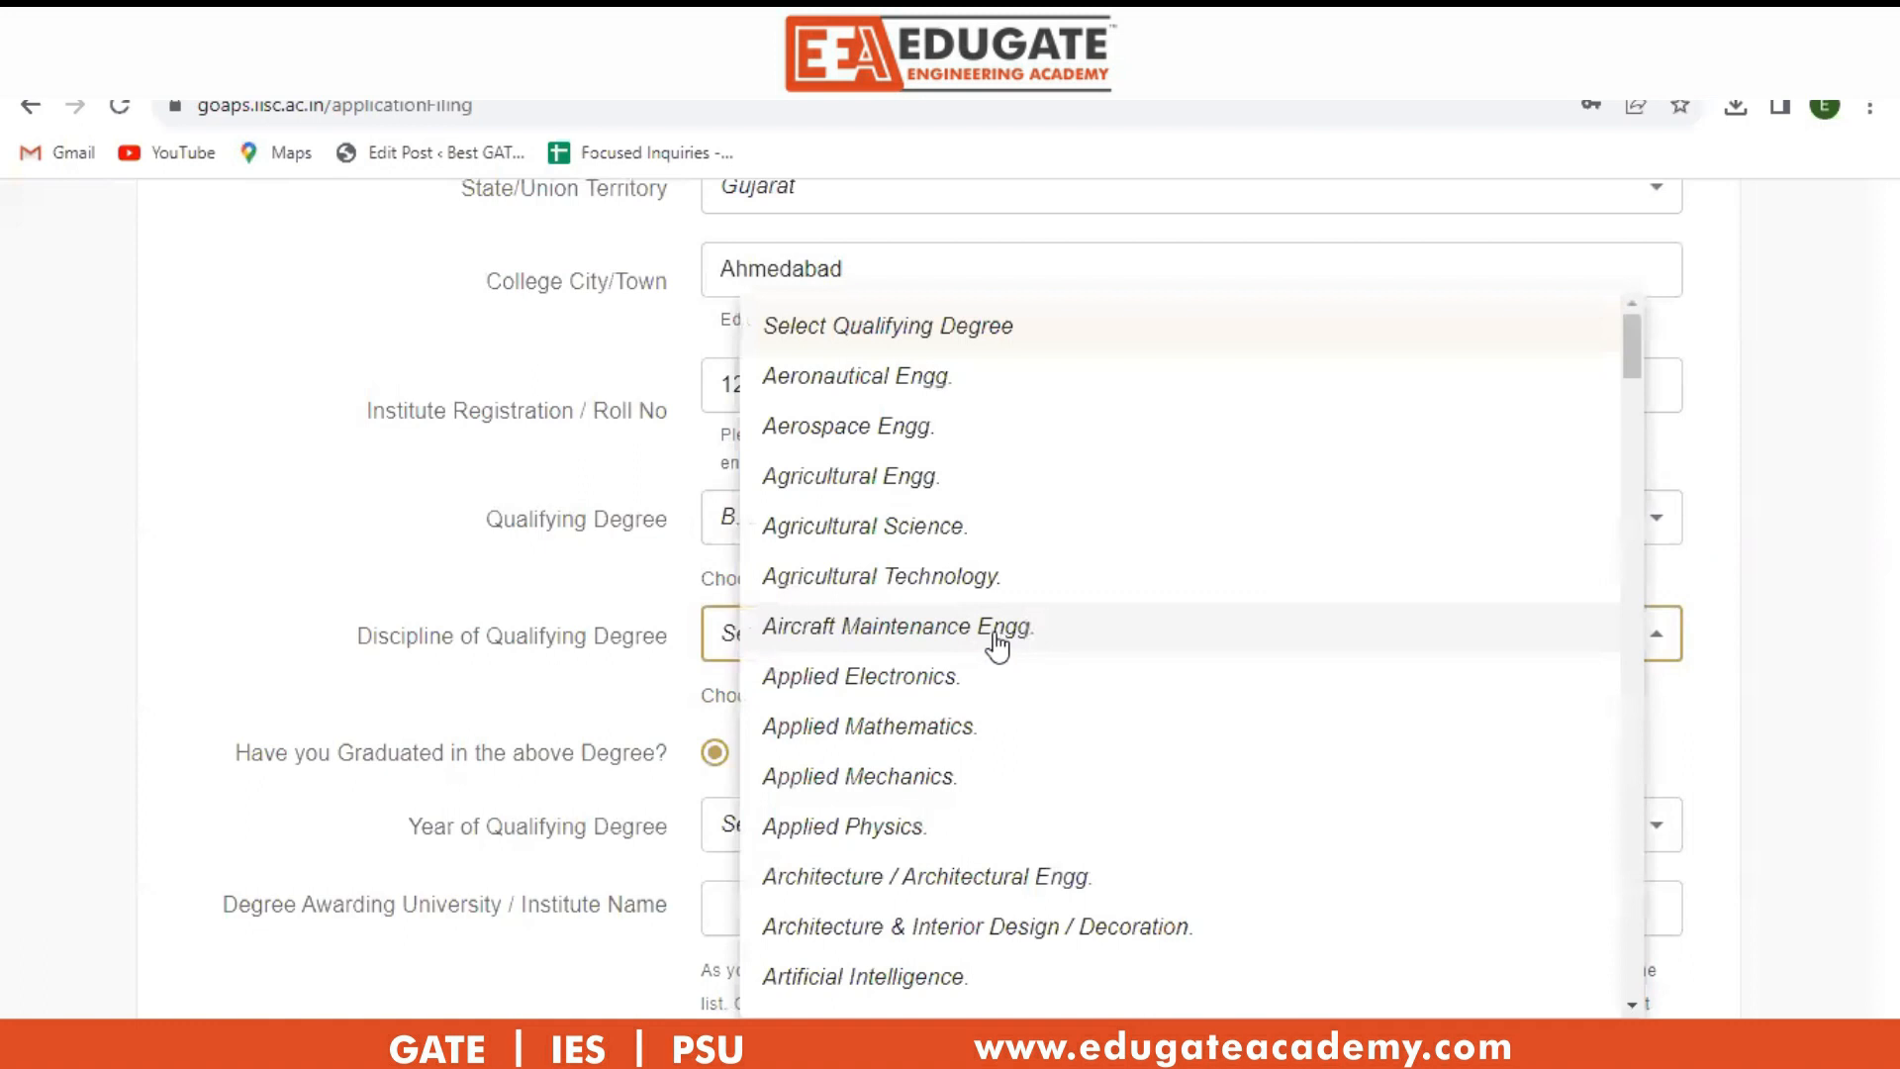
{"action": "scroll", "coordinate": [903, 643], "scroll_direction": "down", "scroll_amount": 12}
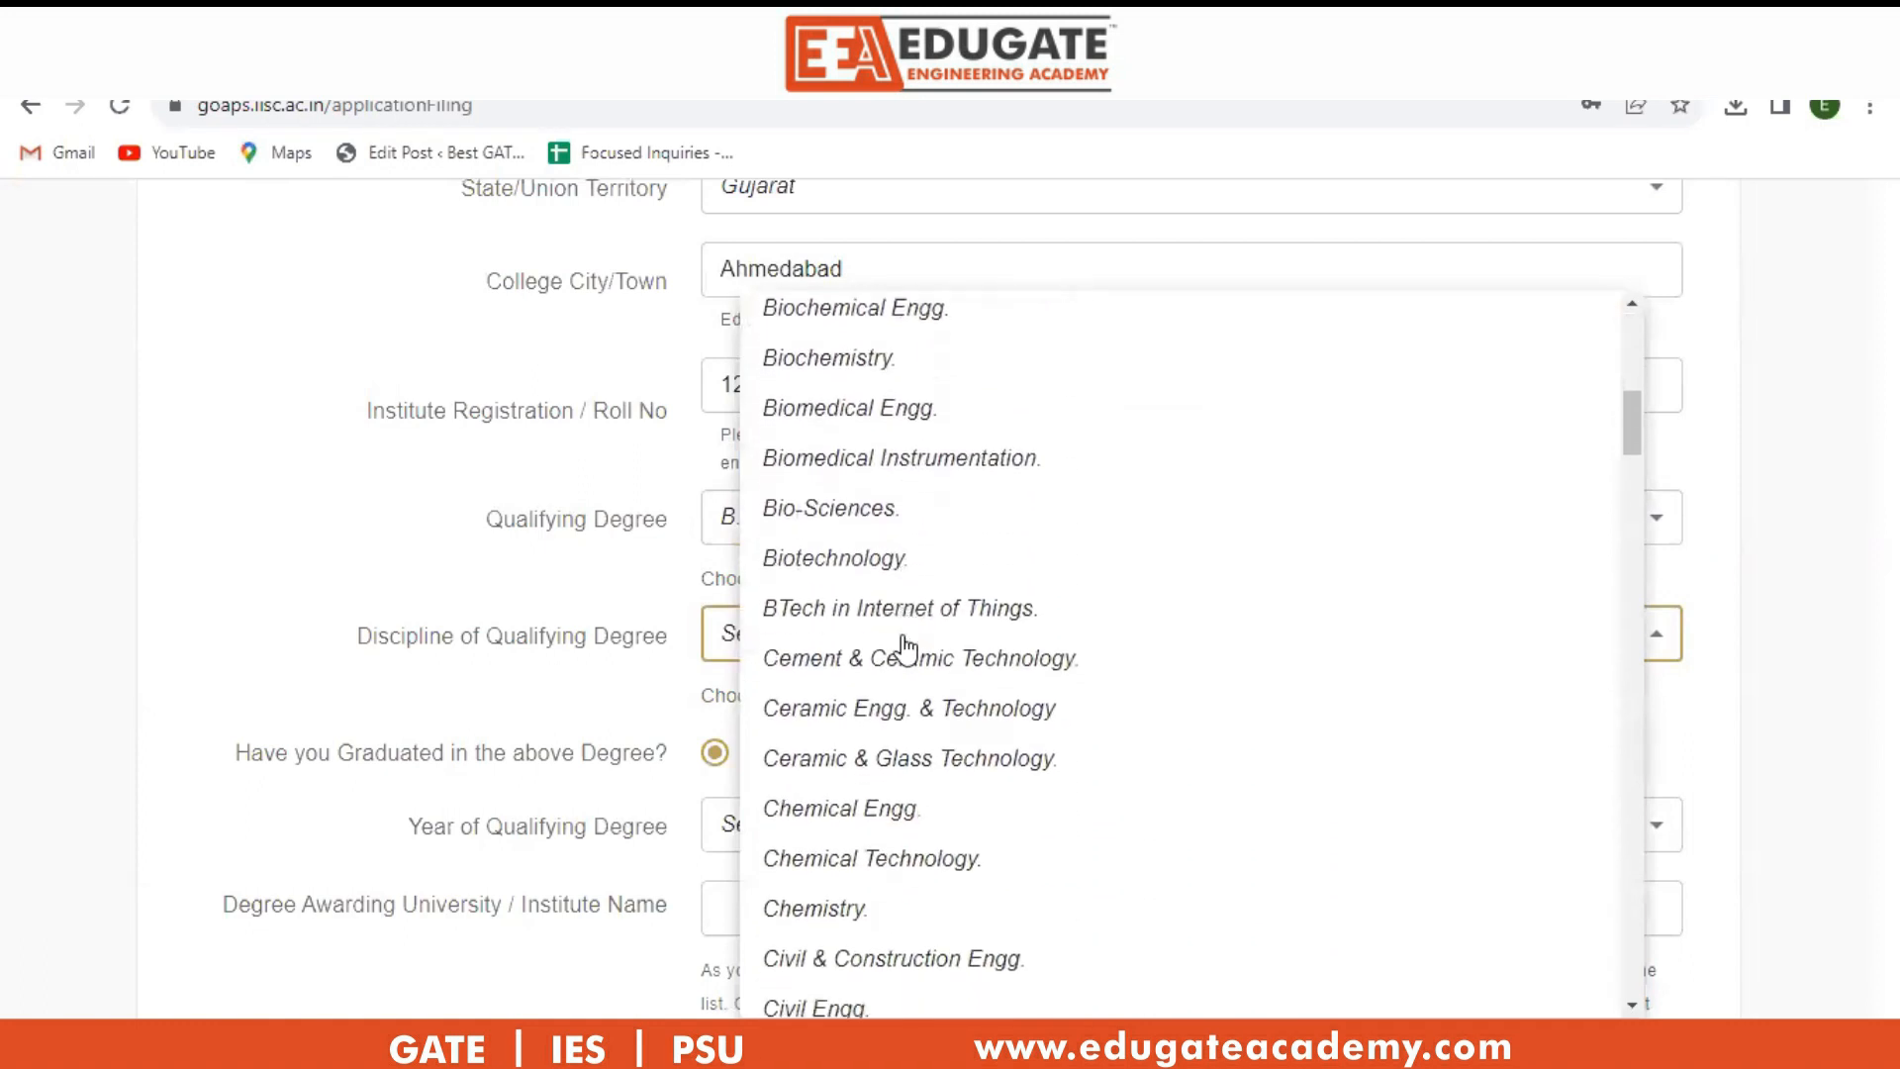
{"action": "scroll", "coordinate": [903, 649], "scroll_direction": "down", "scroll_amount": 12}
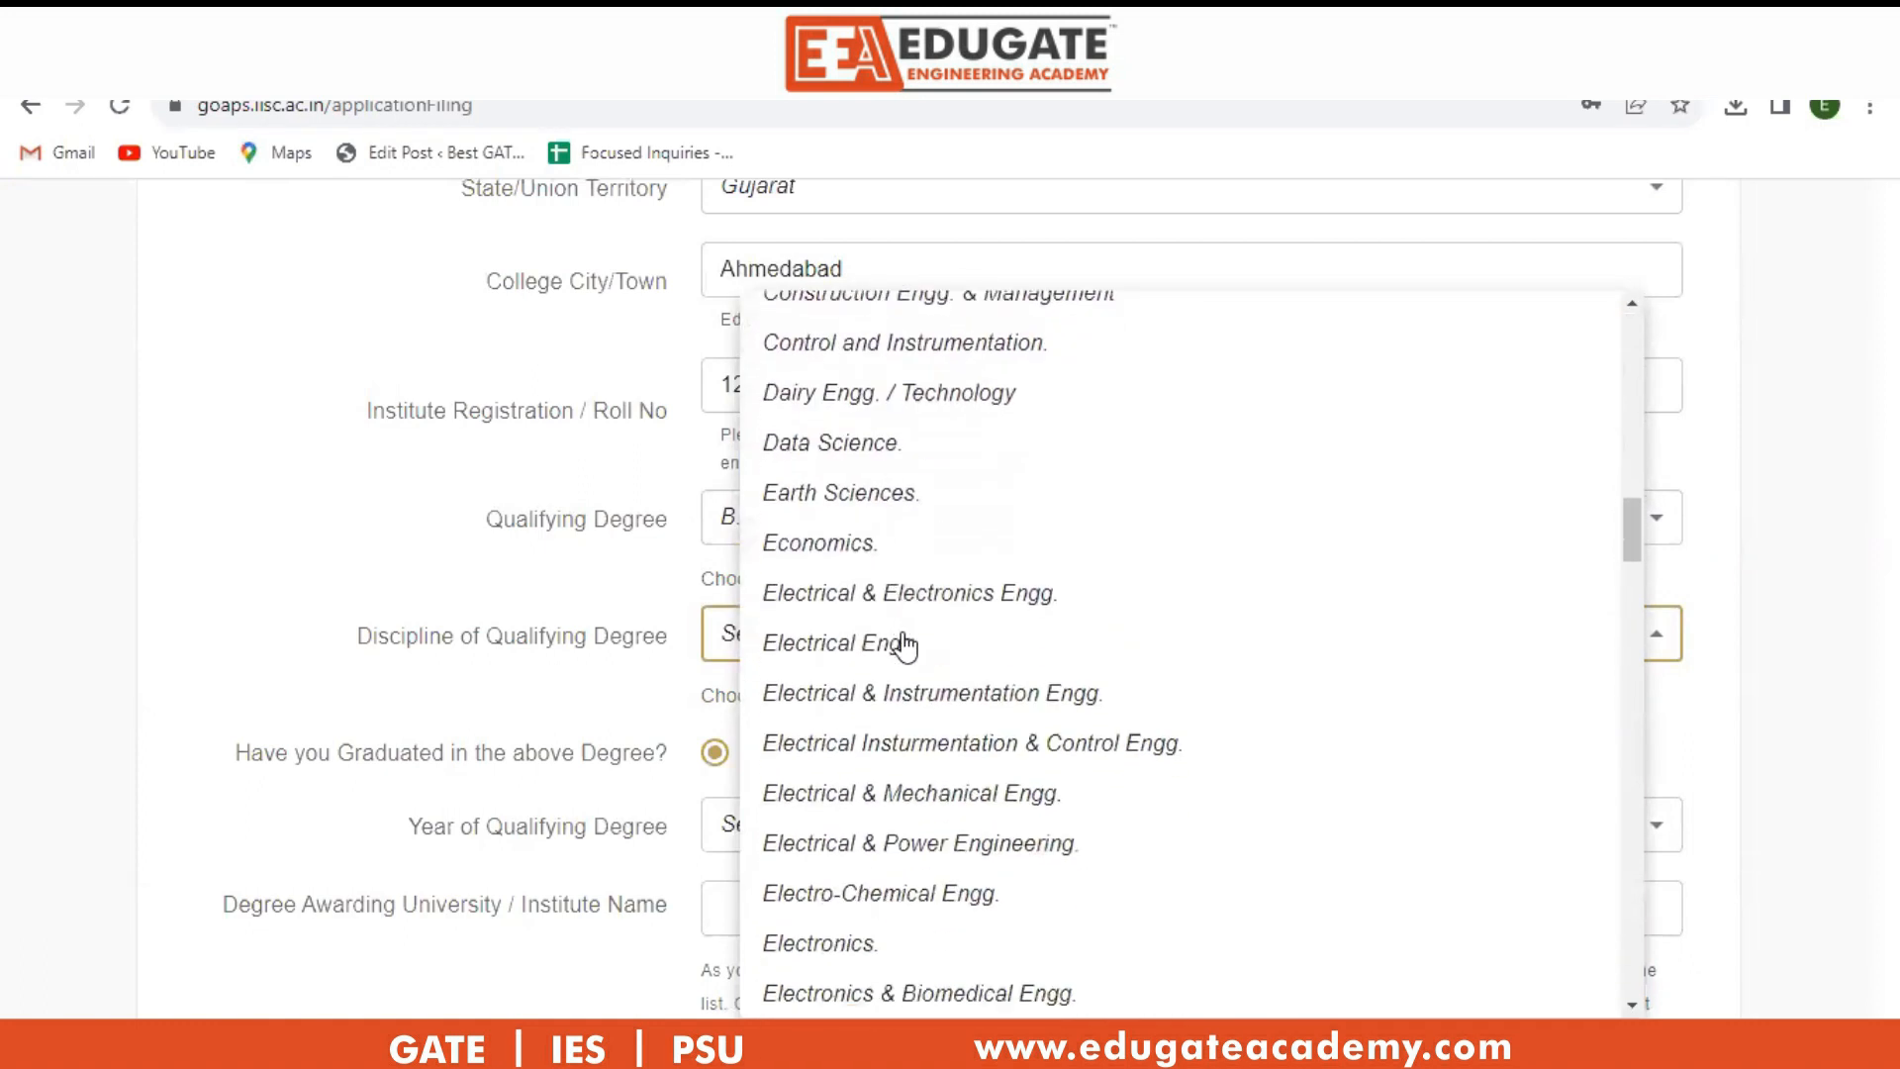
{"action": "scroll", "coordinate": [904, 644], "scroll_direction": "down", "scroll_amount": 12}
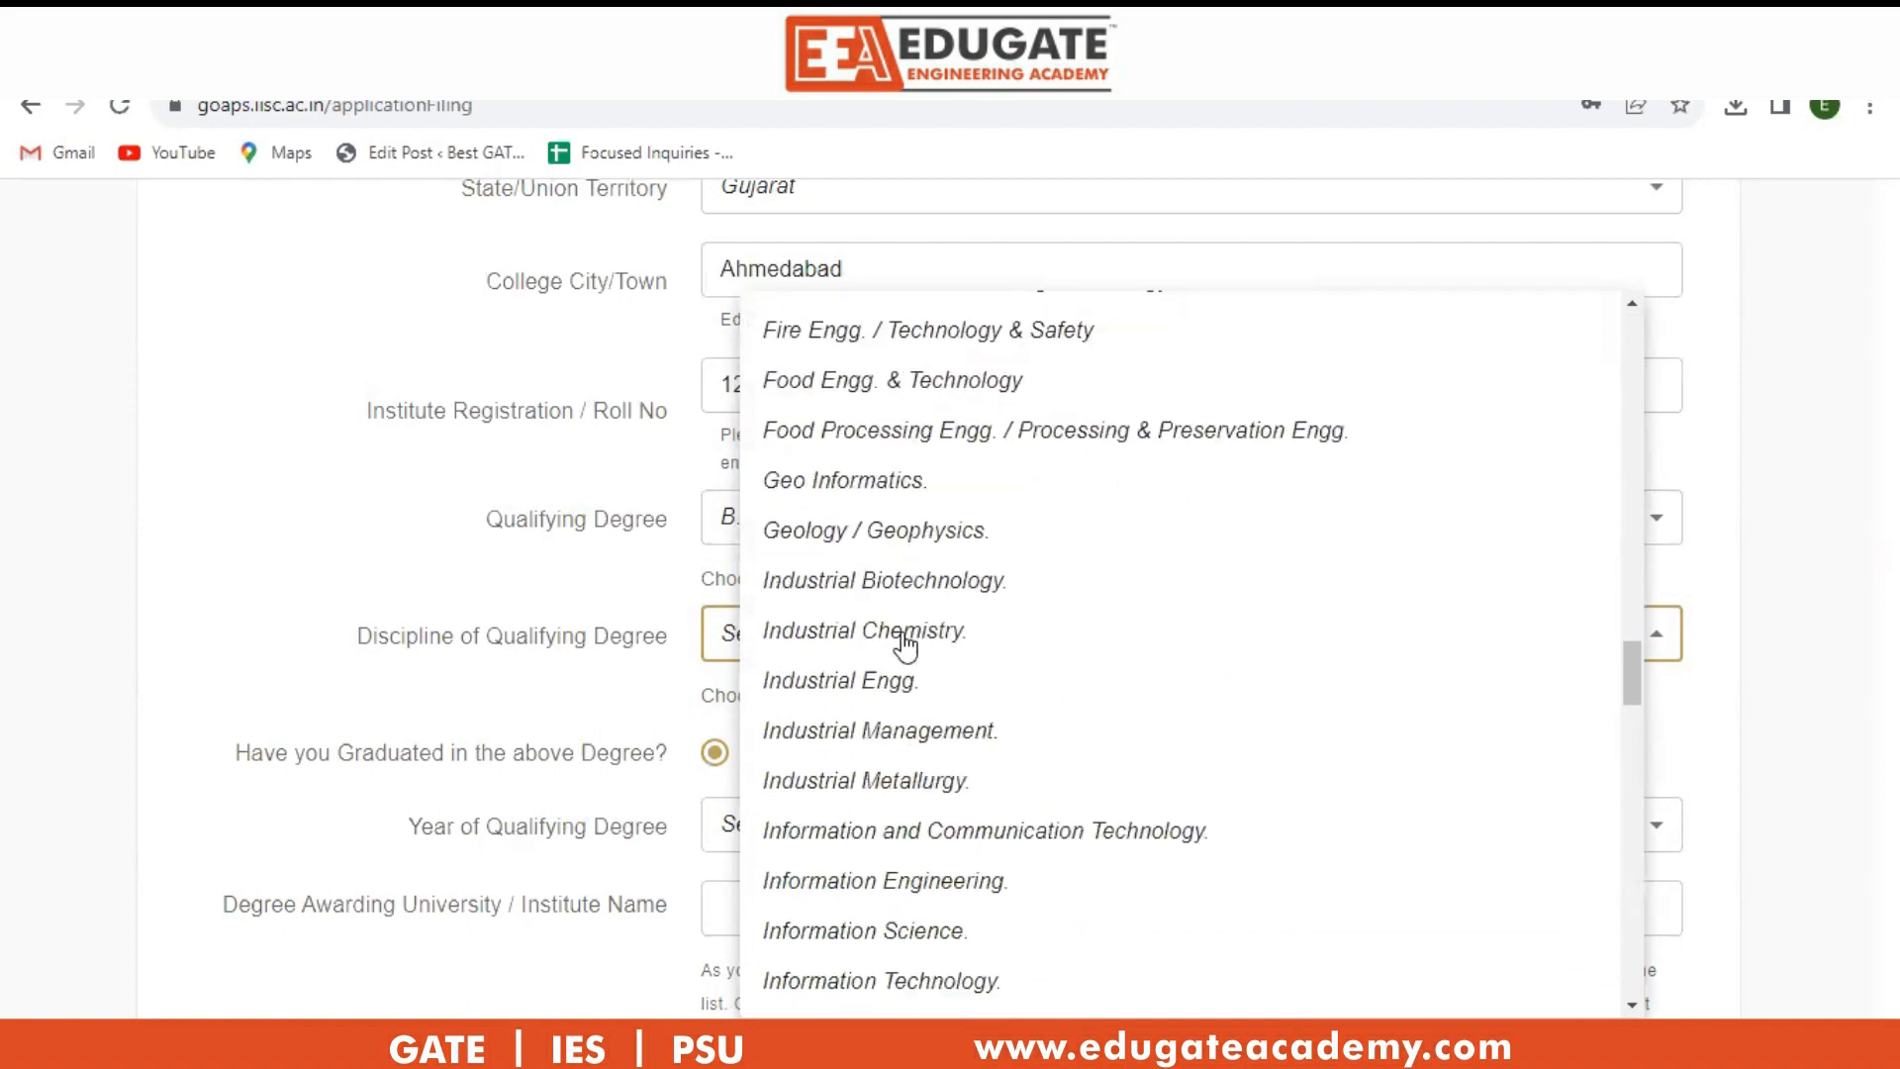
{"action": "scroll", "coordinate": [903, 645], "scroll_direction": "down", "scroll_amount": 6}
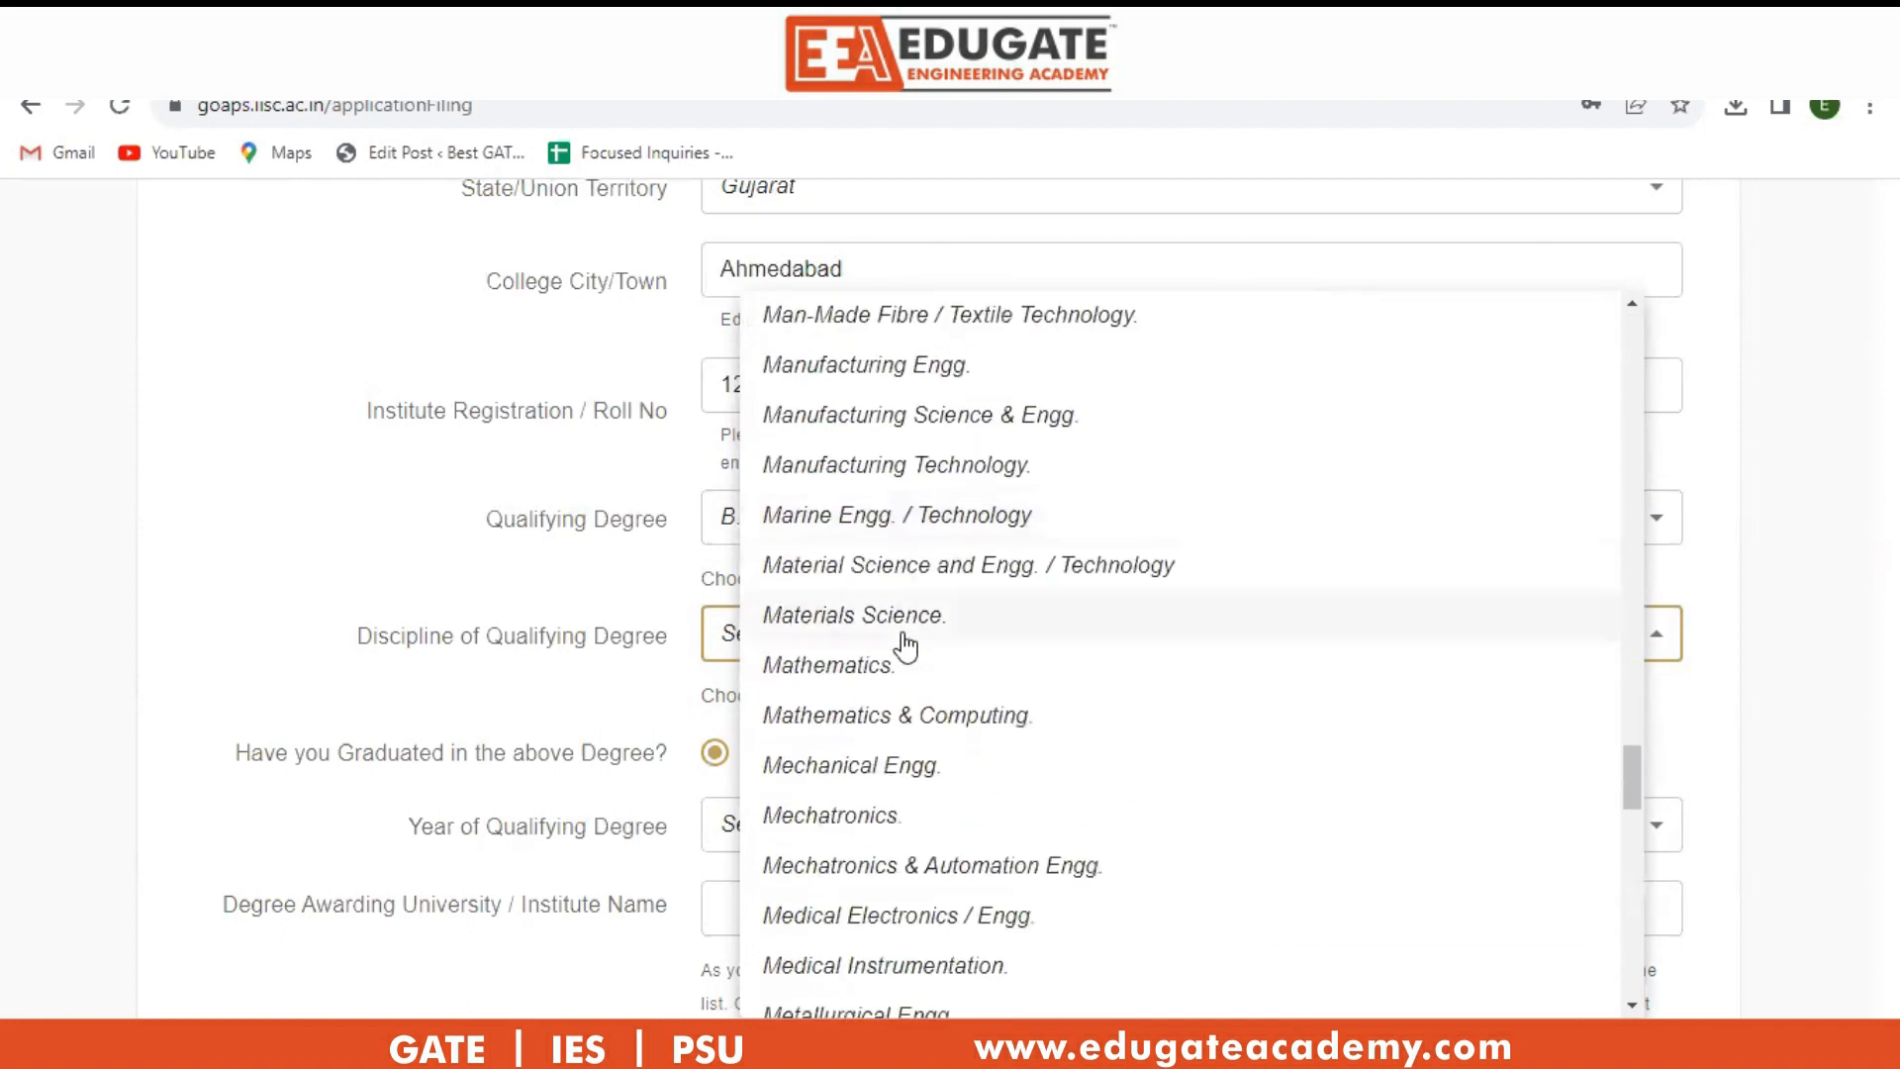
{"action": "scroll", "coordinate": [917, 633], "scroll_direction": "up", "scroll_amount": 2}
{"action": "scroll", "coordinate": [918, 633], "scroll_direction": "up", "scroll_amount": 1}
{"action": "scroll", "coordinate": [918, 633], "scroll_direction": "down", "scroll_amount": 3}
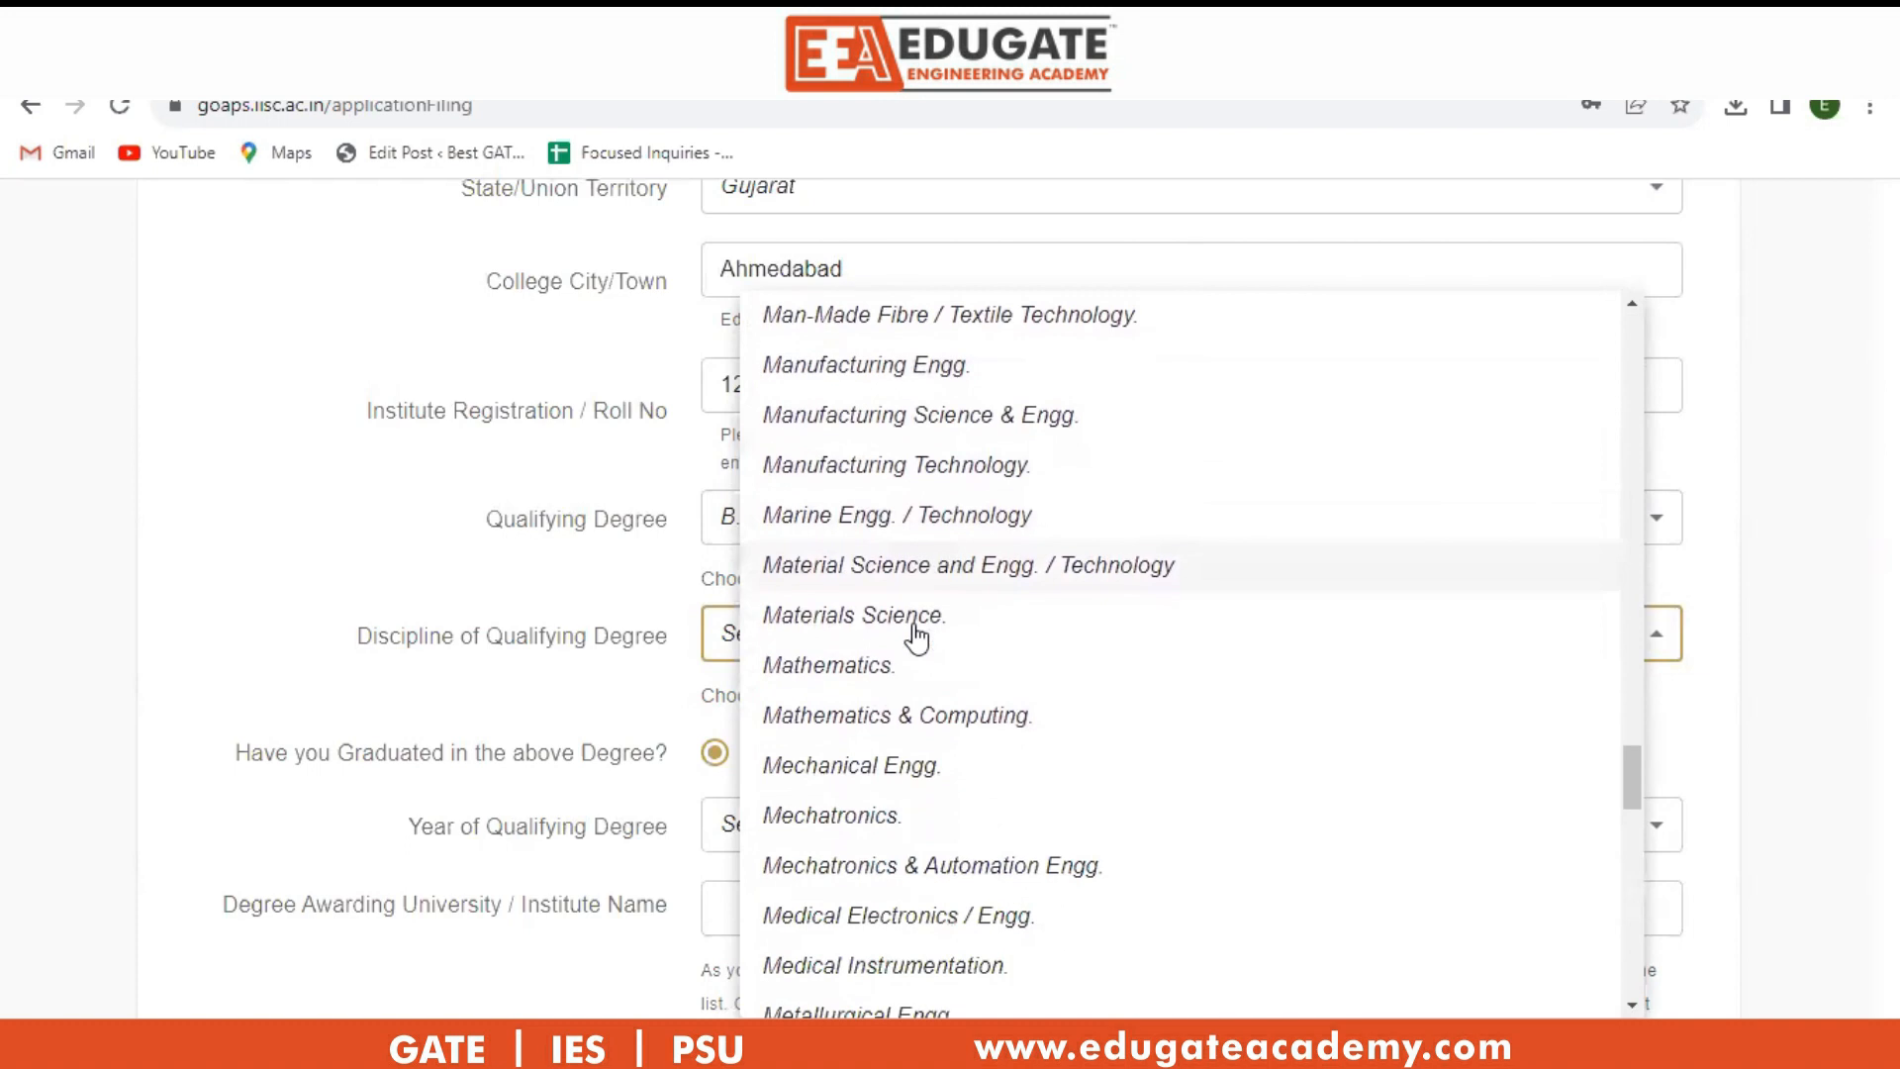
{"action": "scroll", "coordinate": [911, 638], "scroll_direction": "down", "scroll_amount": 2}
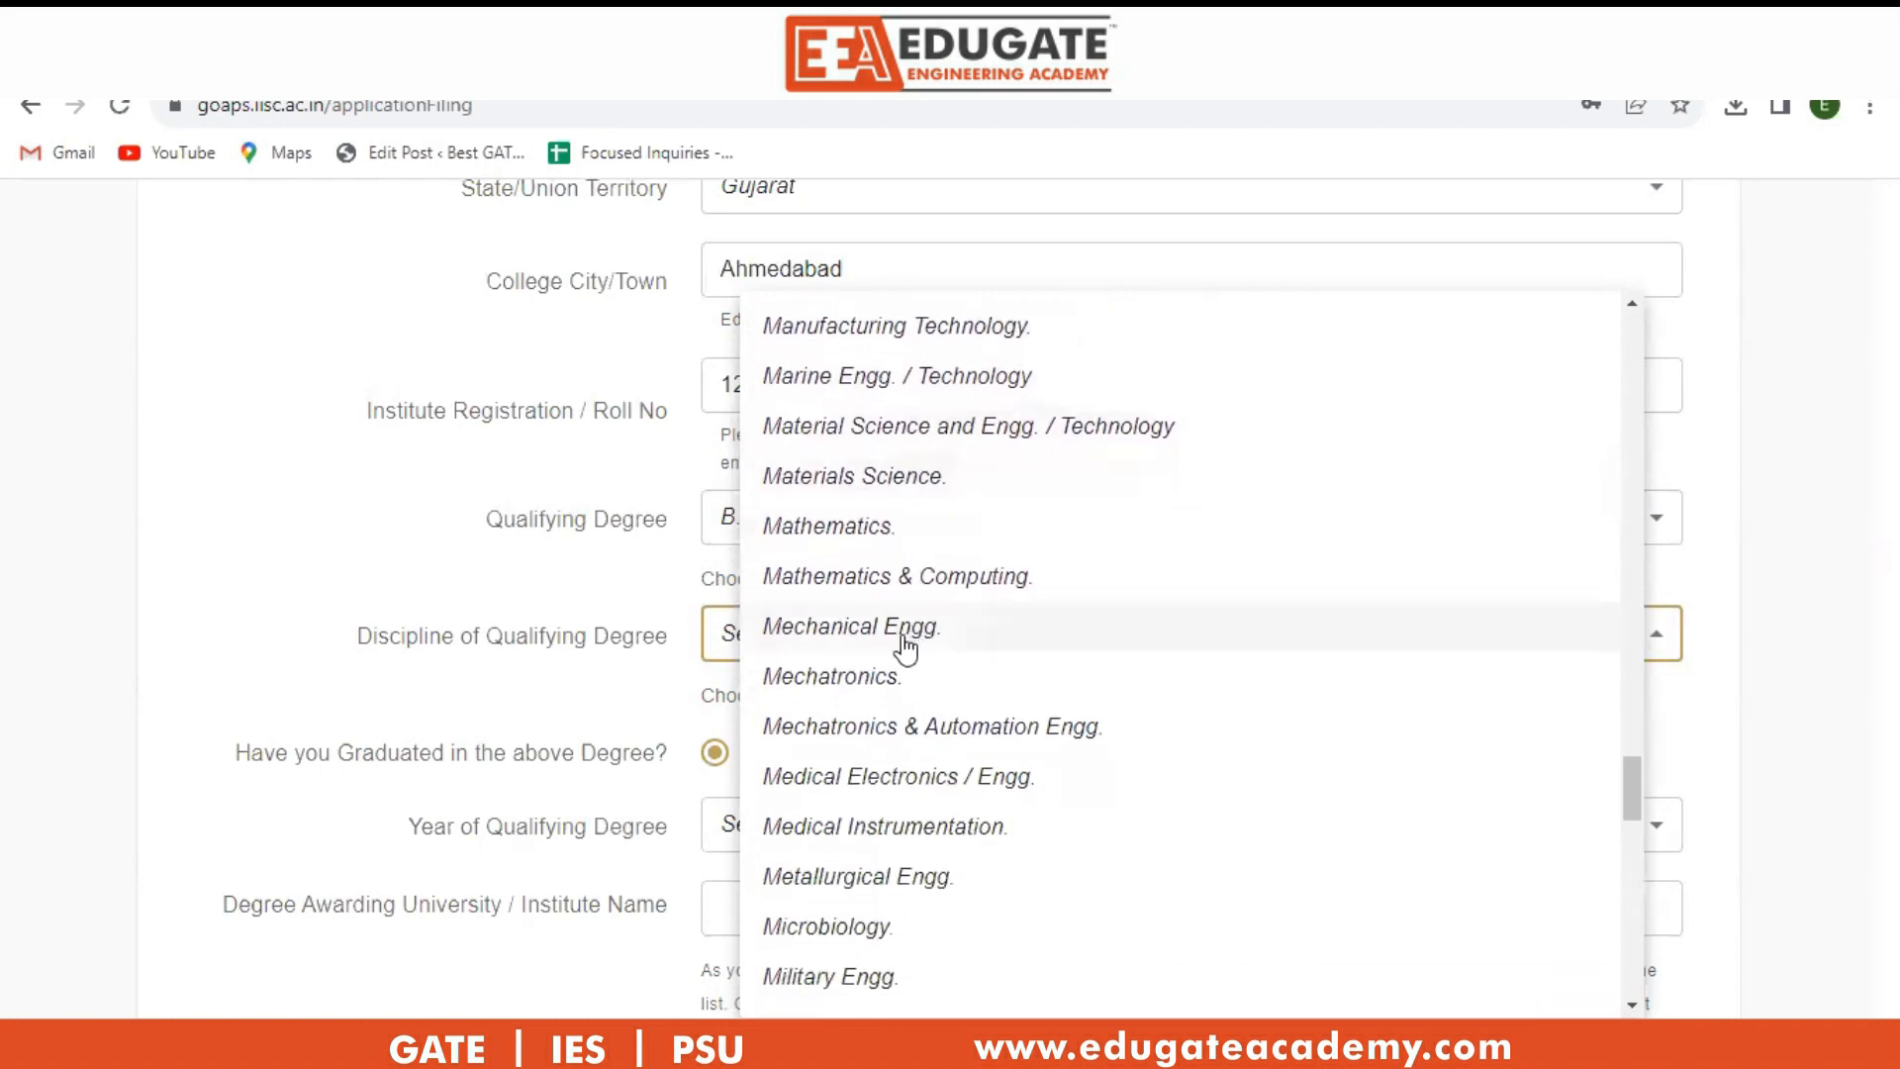
{"action": "scroll", "coordinate": [907, 648], "scroll_direction": "down", "scroll_amount": 2}
{"action": "scroll", "coordinate": [906, 648], "scroll_direction": "down", "scroll_amount": 3}
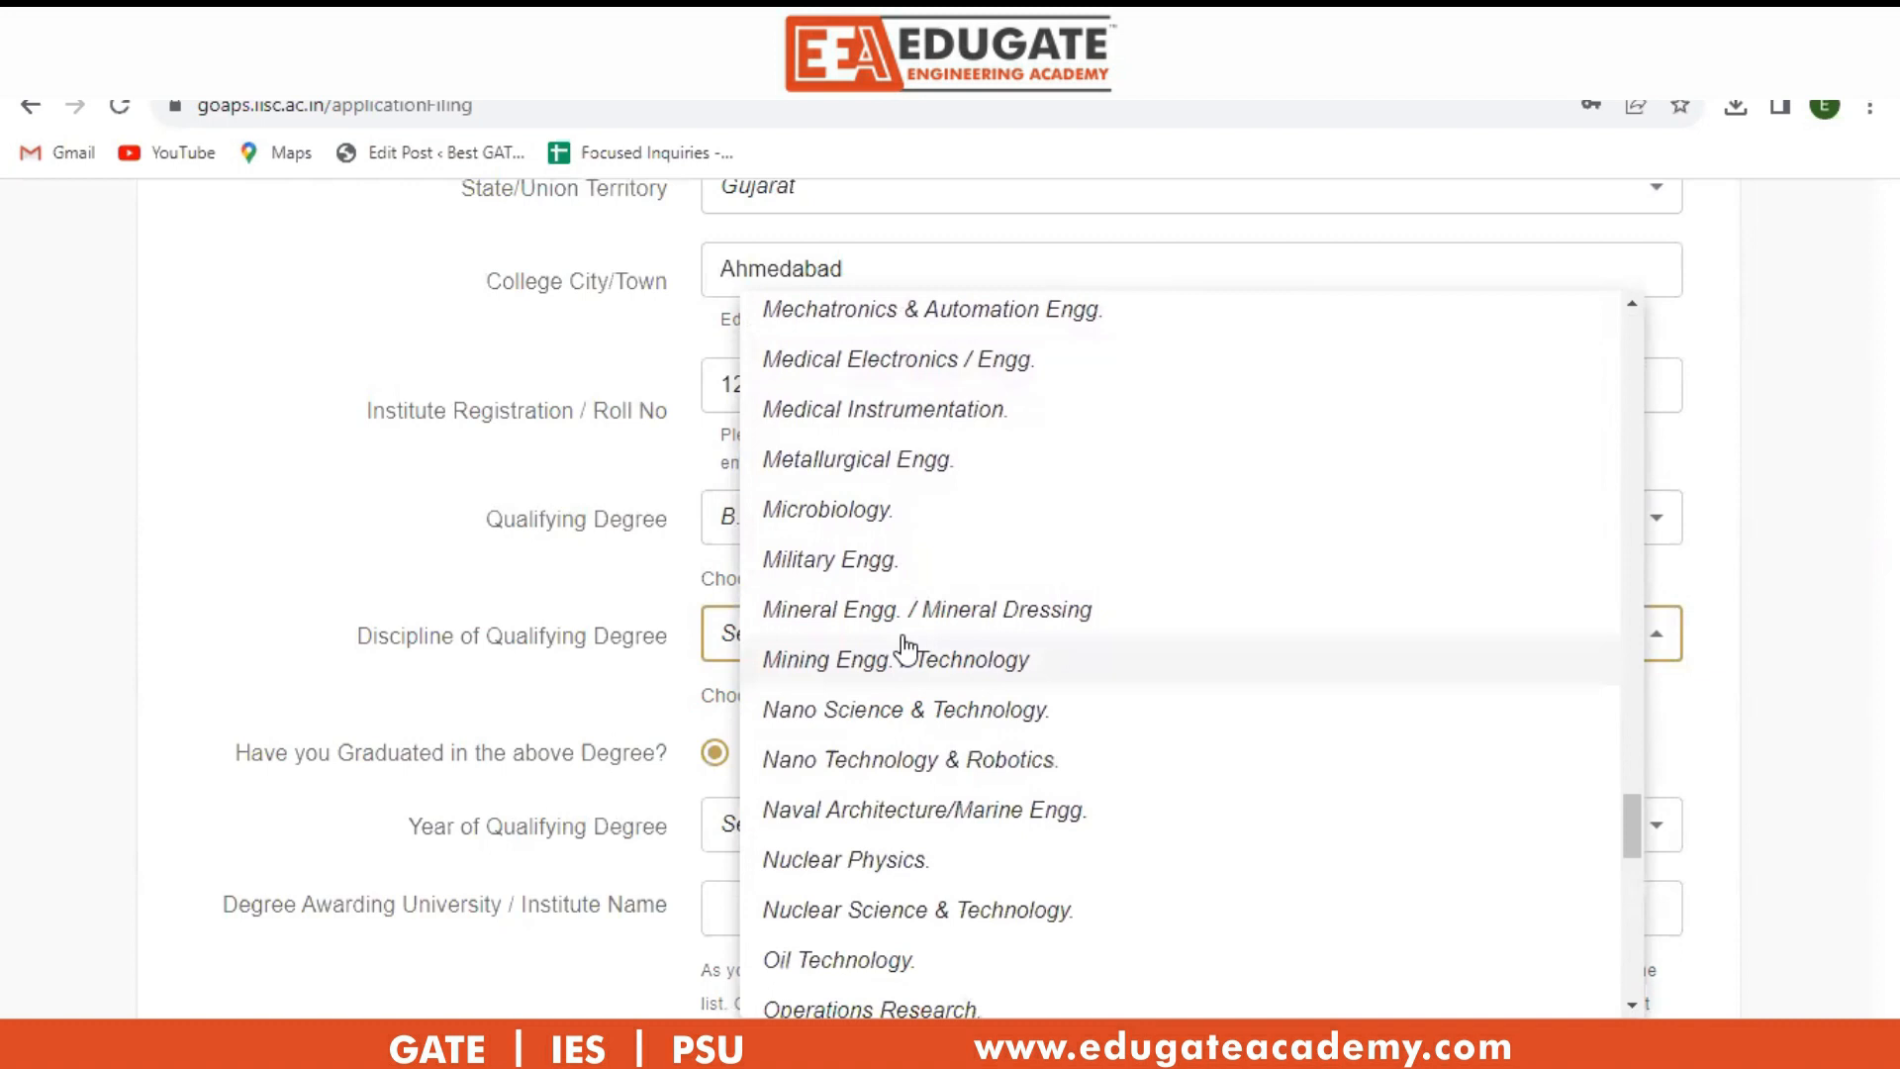
{"action": "scroll", "coordinate": [905, 648], "scroll_direction": "up", "scroll_amount": 3}
{"action": "scroll", "coordinate": [907, 650], "scroll_direction": "up", "scroll_amount": 2}
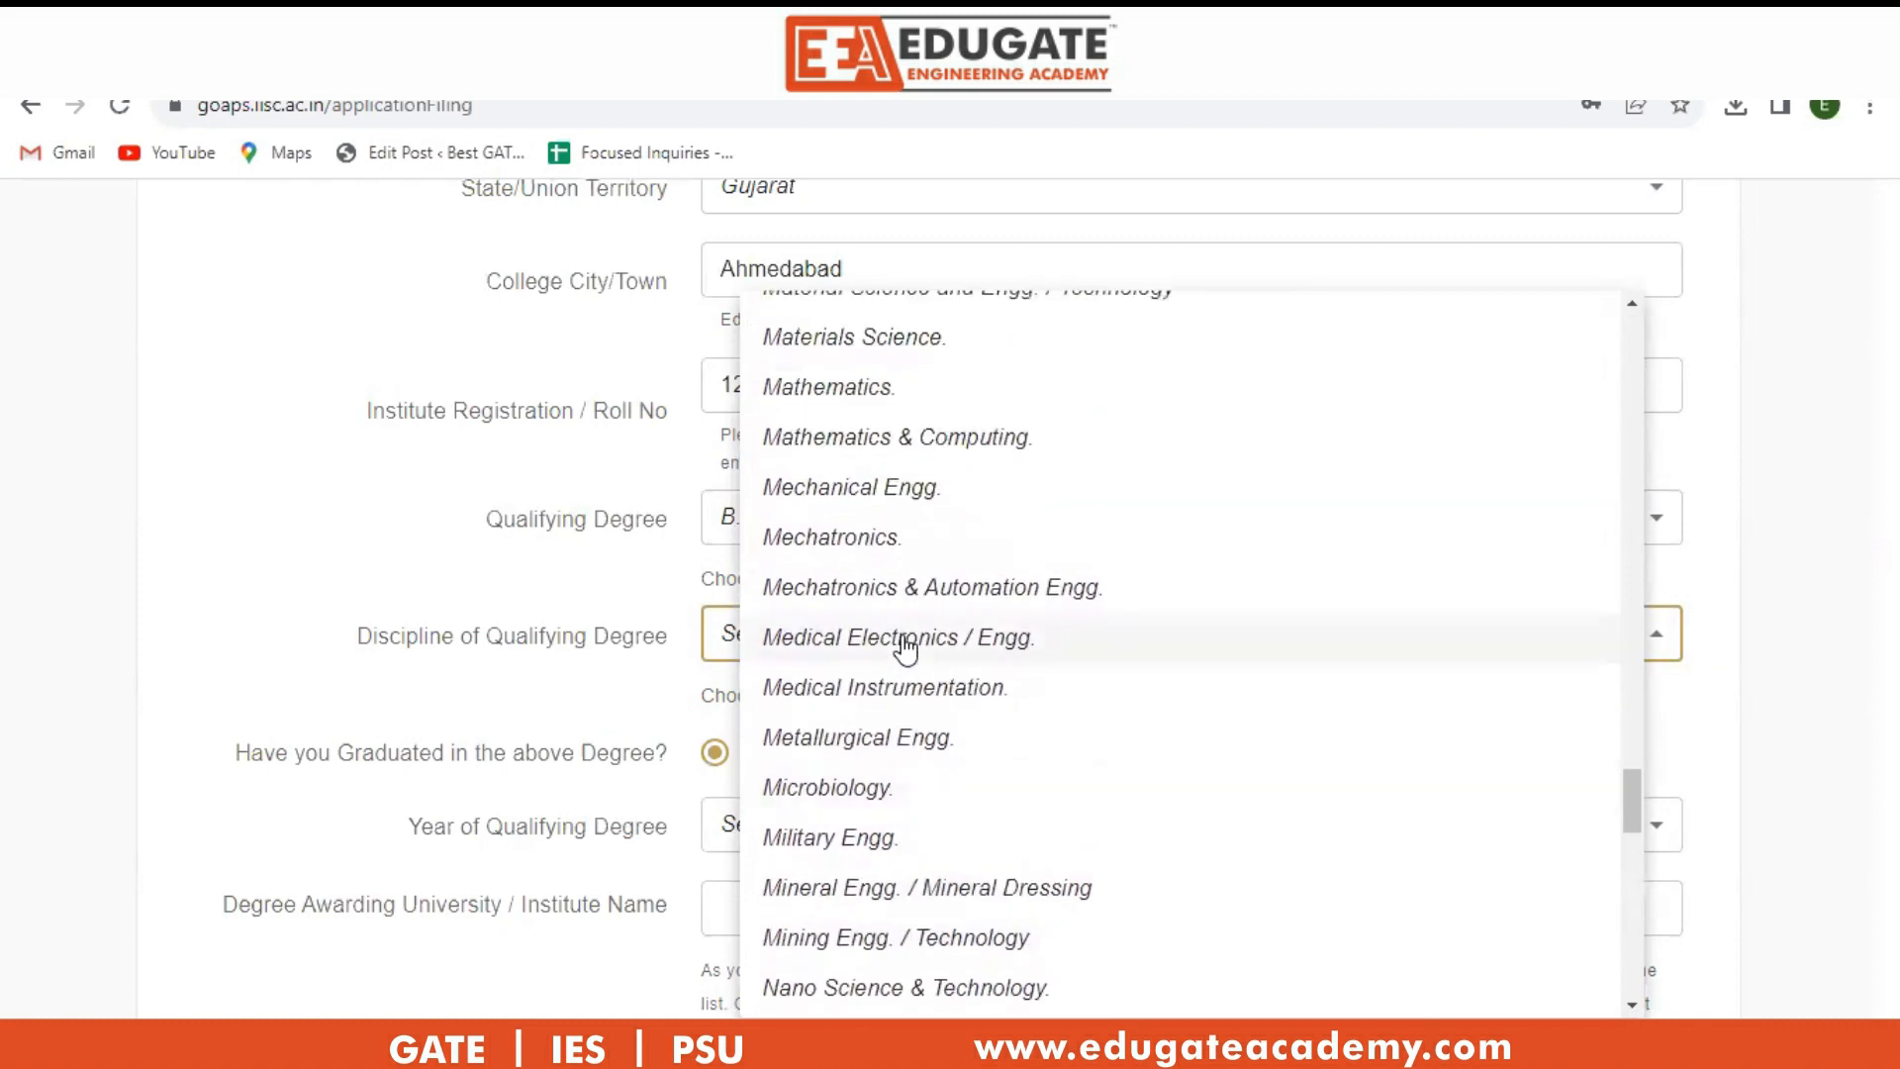
{"action": "left_click", "coordinate": [900, 507]}
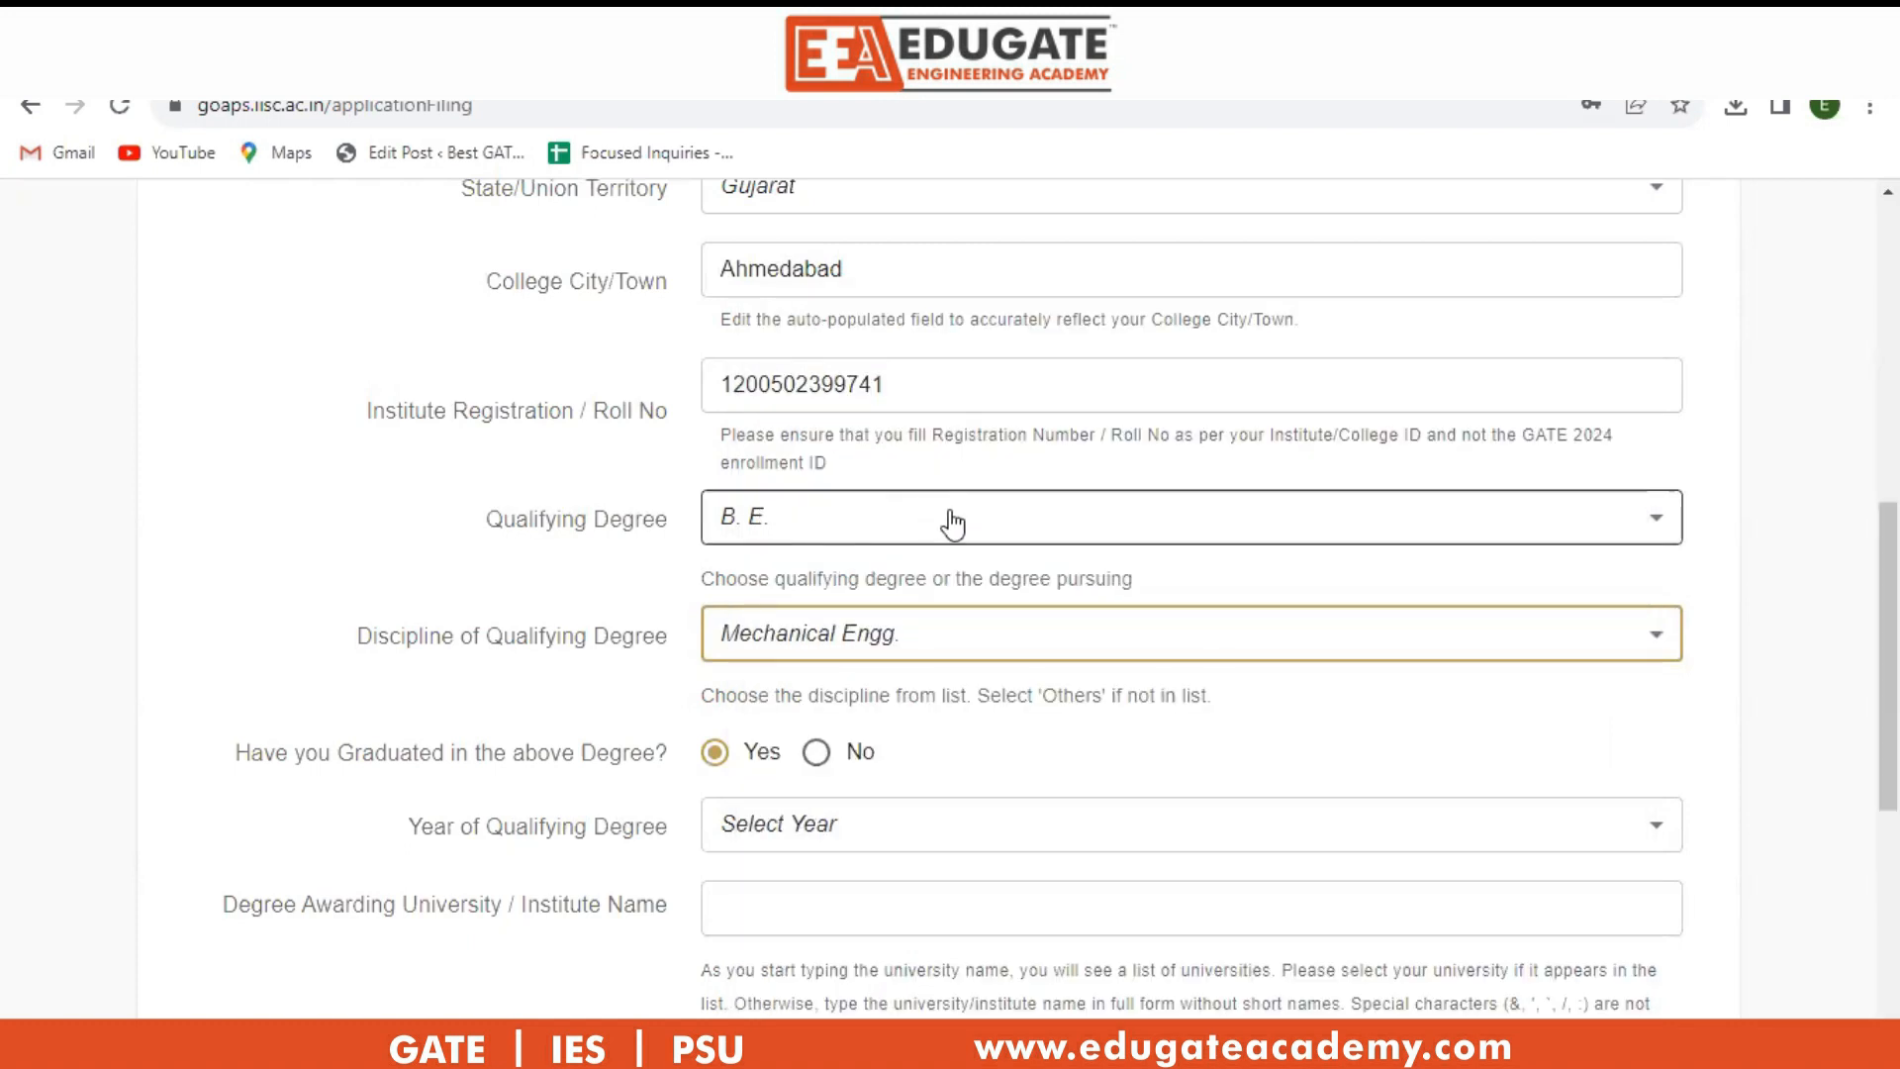
{"action": "scroll", "coordinate": [1194, 761], "scroll_direction": "down", "scroll_amount": 3}
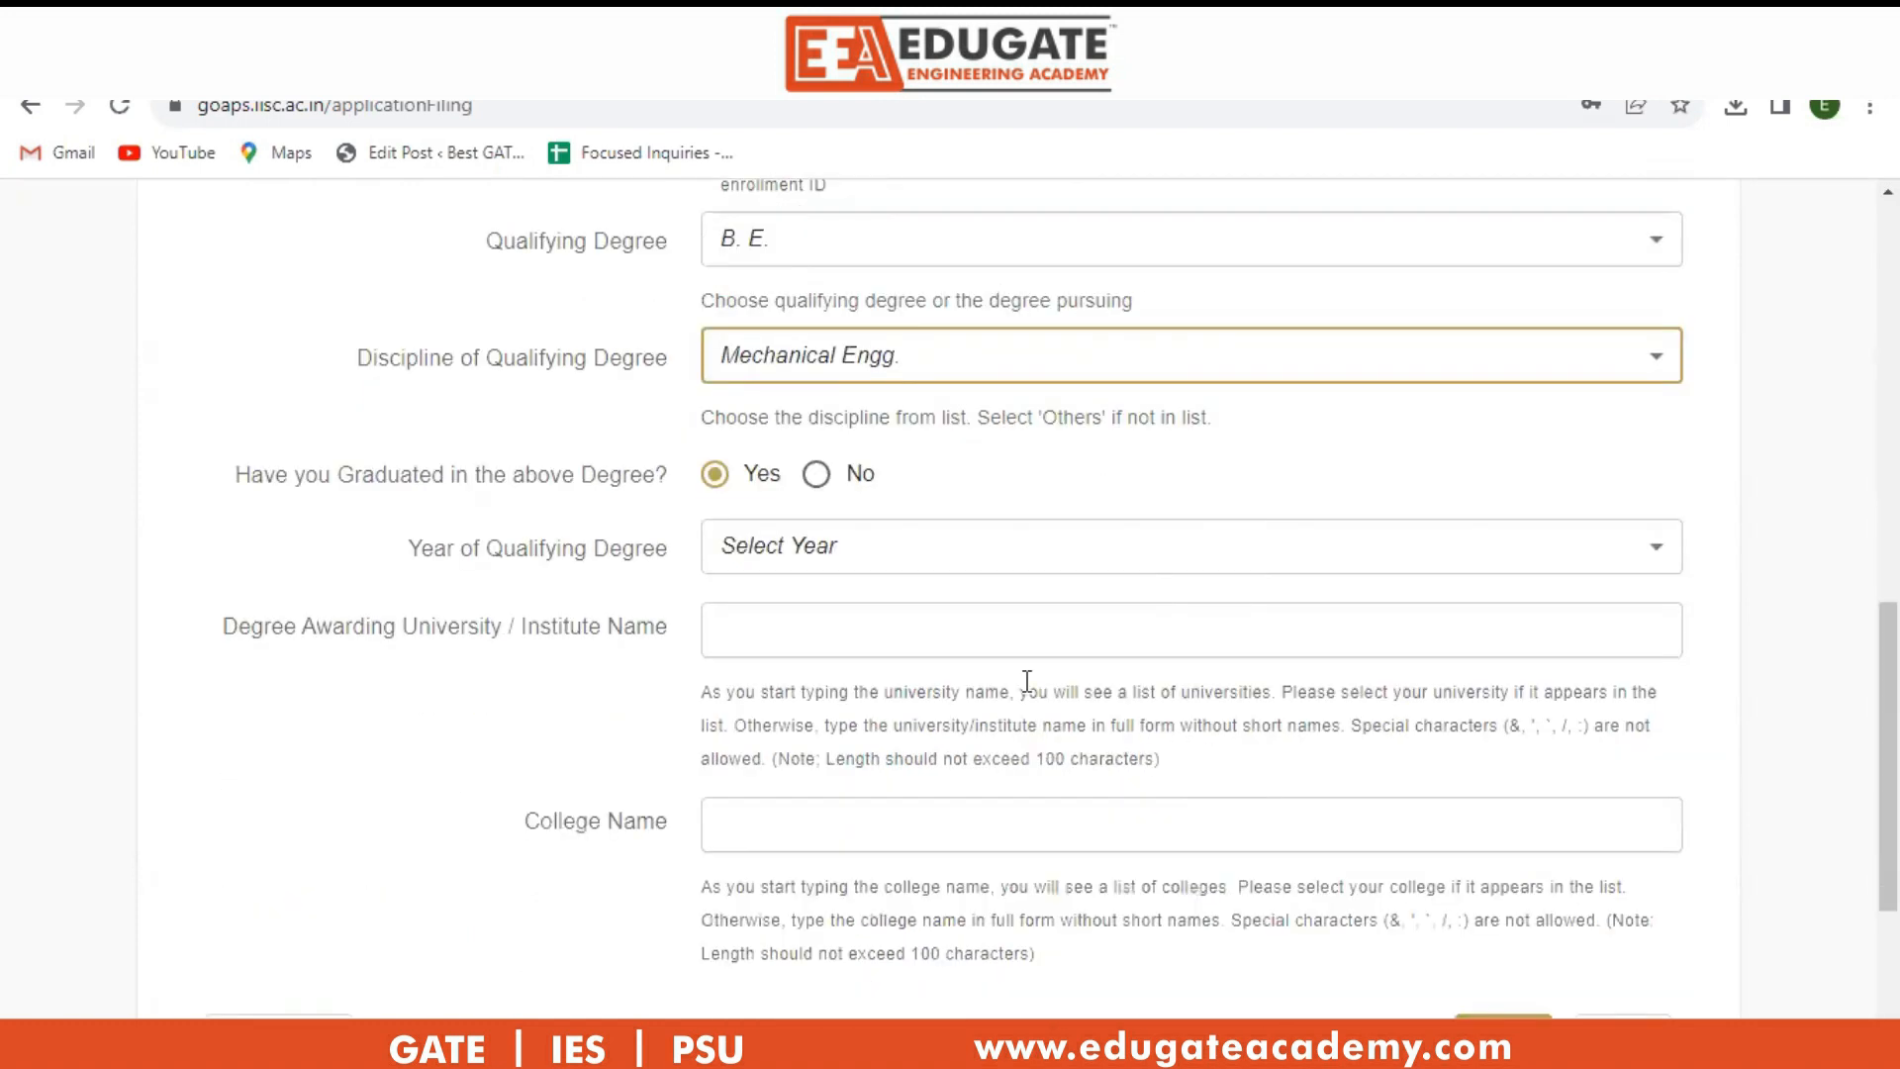
Set the qualifying degree year to 2021 and the university to GUJARAT TECHNOLOGICAL UNIVERSITY.
{"action": "left_click", "coordinate": [836, 555]}
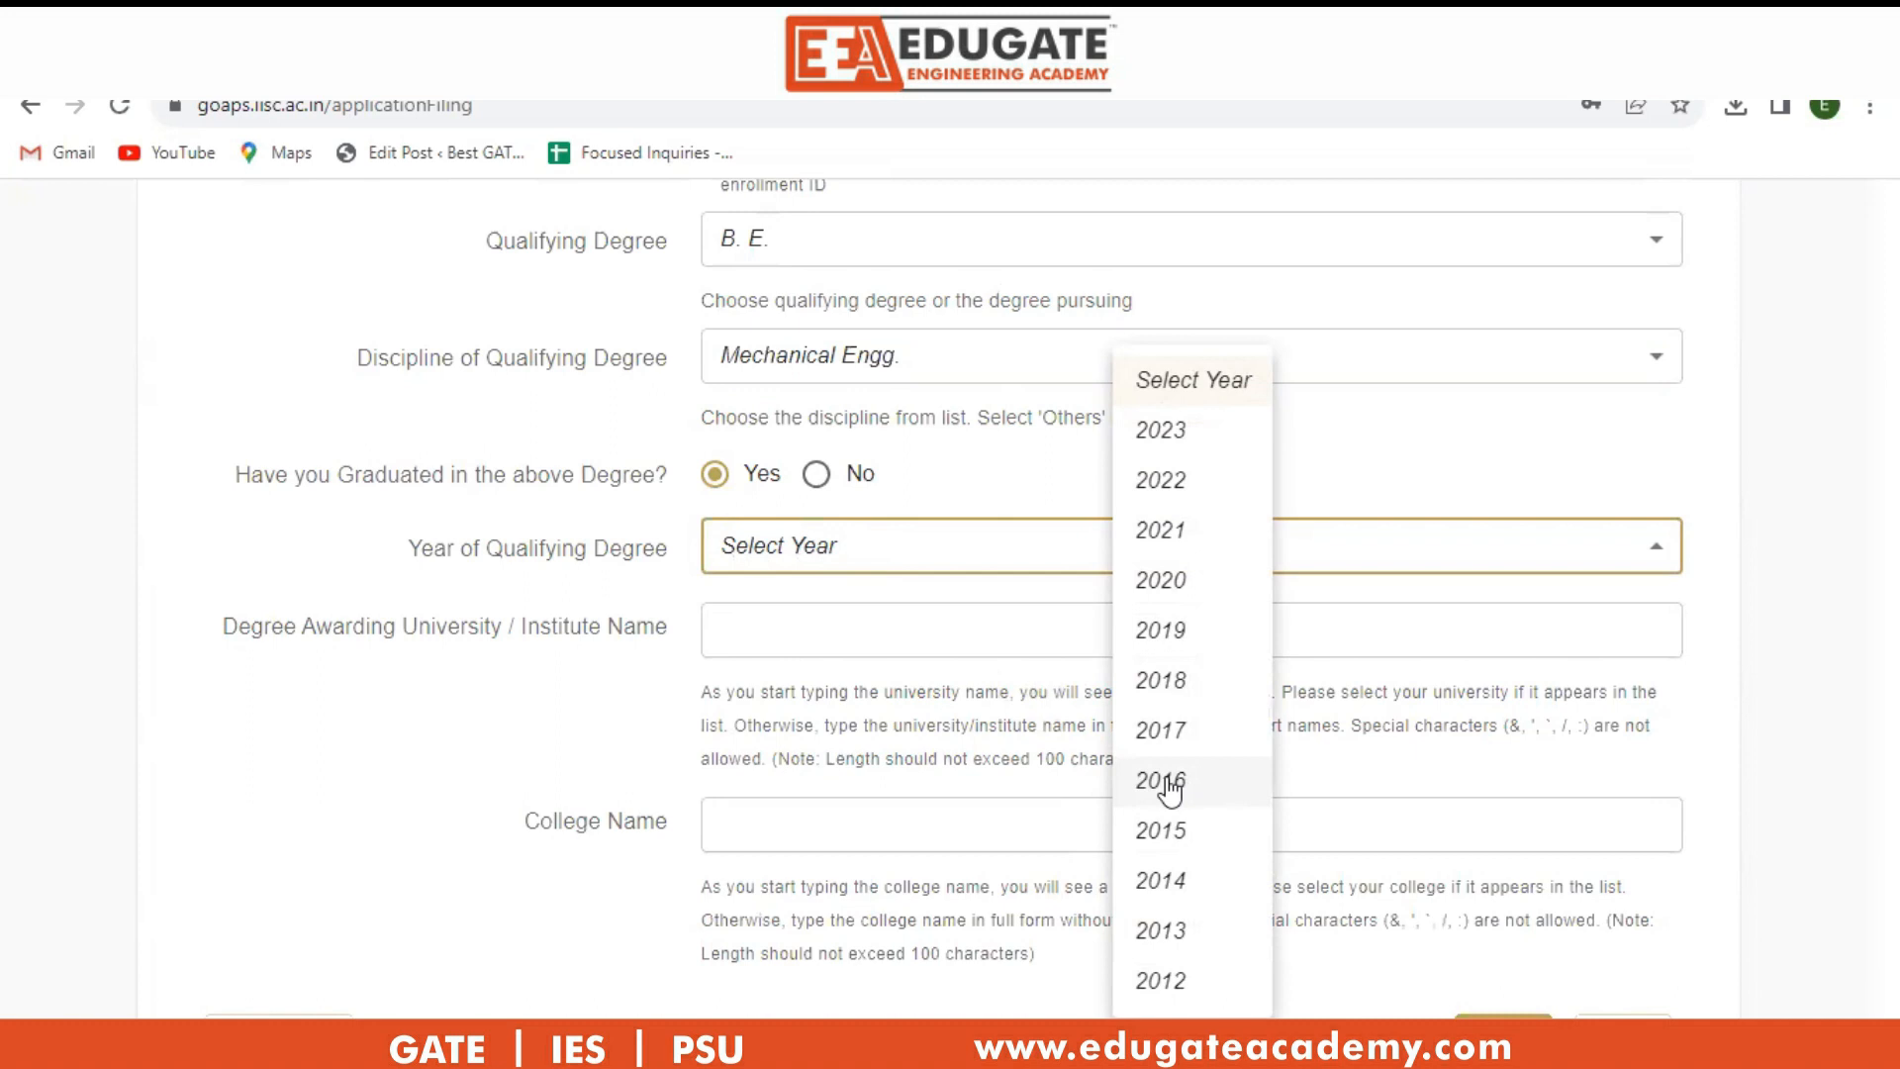
{"action": "left_click", "coordinate": [1174, 540]}
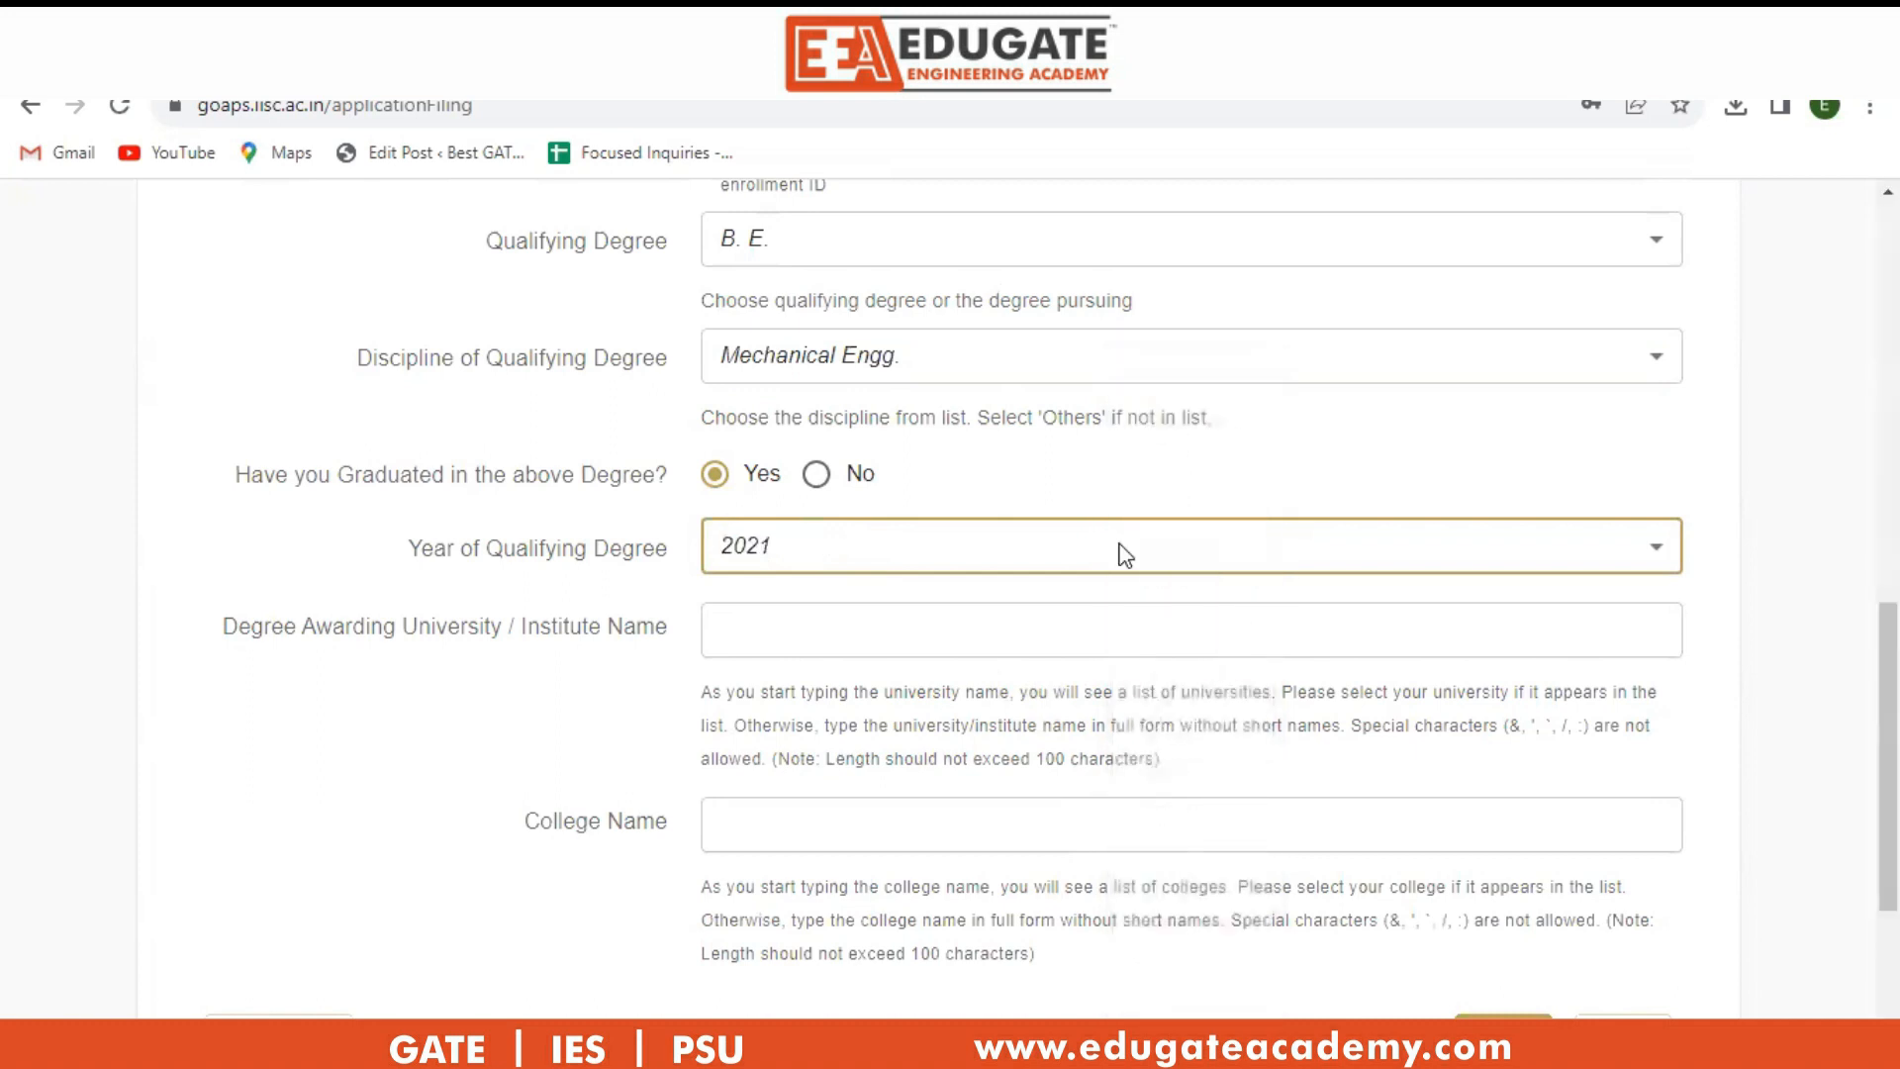
{"action": "left_click", "coordinate": [1095, 608]}
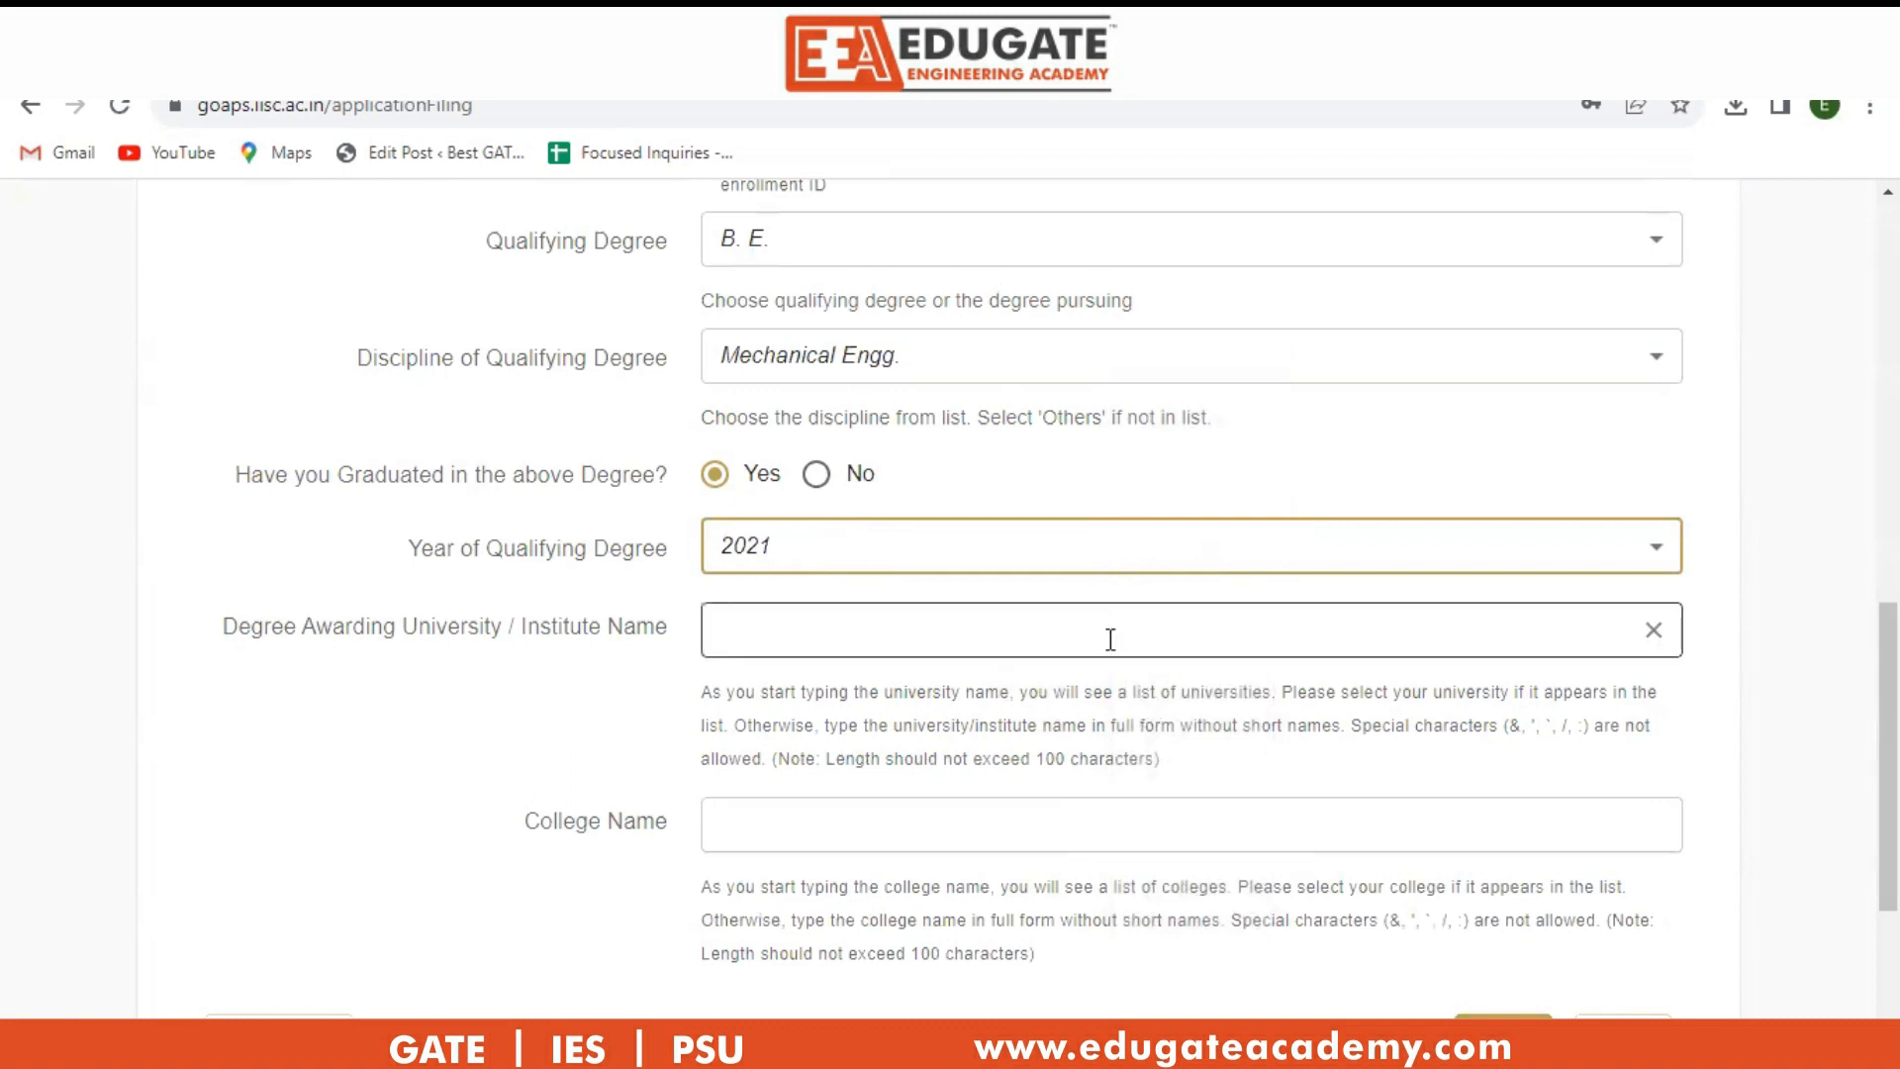
{"action": "left_click", "coordinate": [799, 629]}
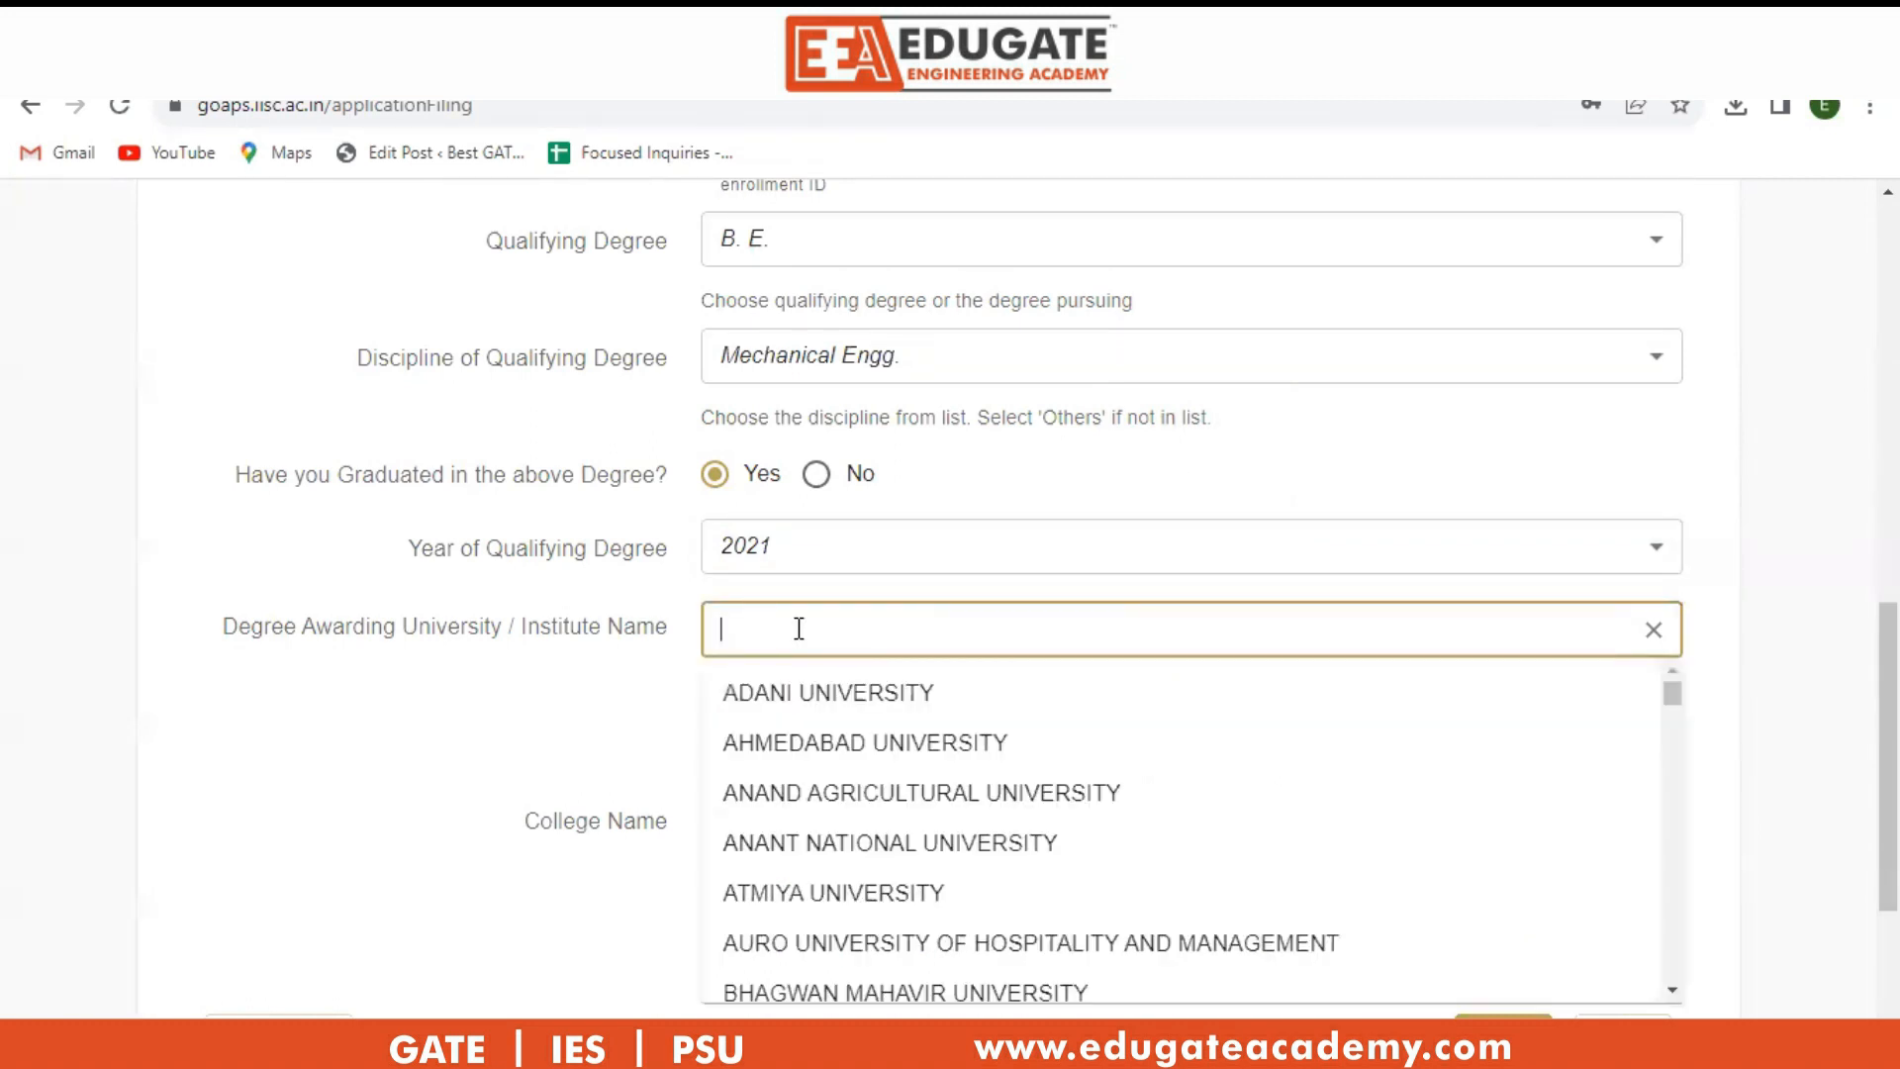
{"action": "type", "text": "Guj"}
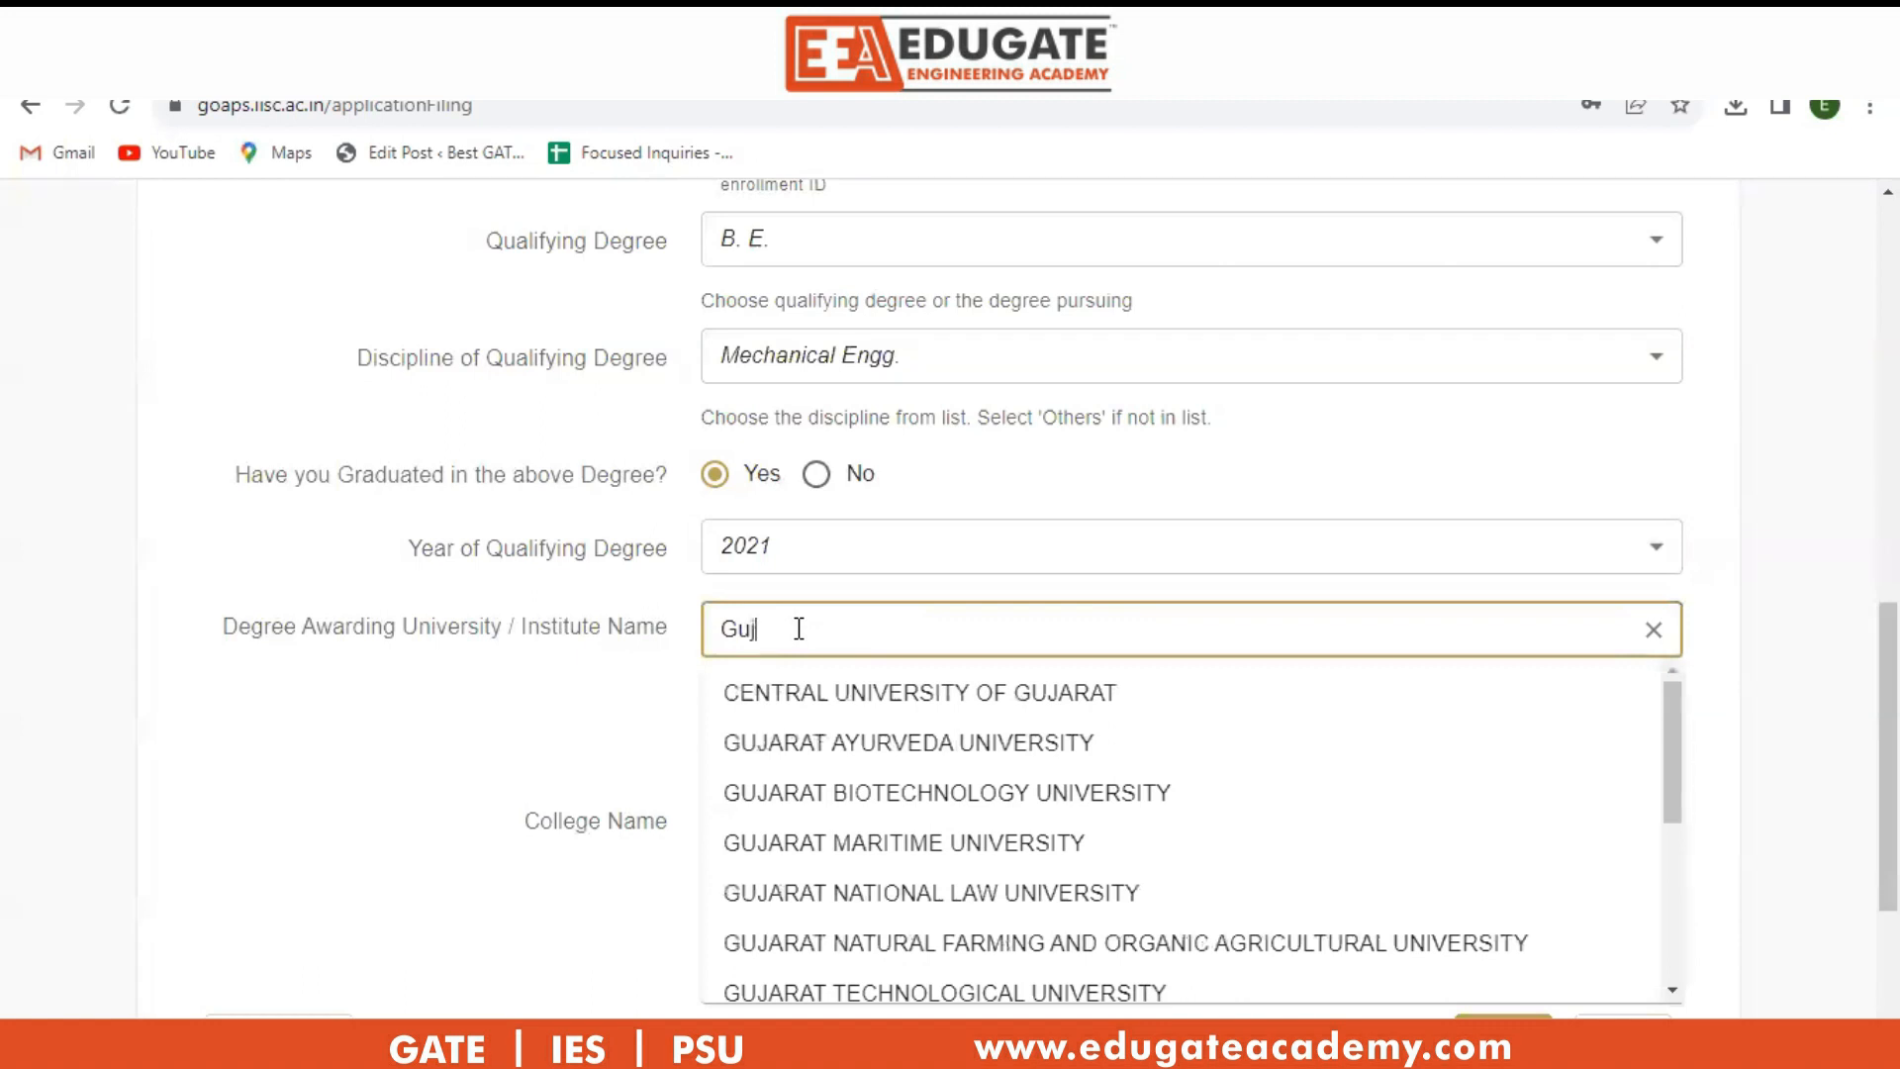
{"action": "type", "text": "rat"}
{"action": "key", "text": "BackSpace"}
{"action": "key", "text": "BackSpace"}
{"action": "key", "text": "BackSpace"}
{"action": "type", "text": "arat"}
{"action": "left_click", "coordinate": [940, 992]}
Choose LALBHAI DALPATBHAI COLLEGE OF ENGINEERING as the college and save the degree details.
{"action": "left_click", "coordinate": [849, 826]}
{"action": "type", "text": "L.D"}
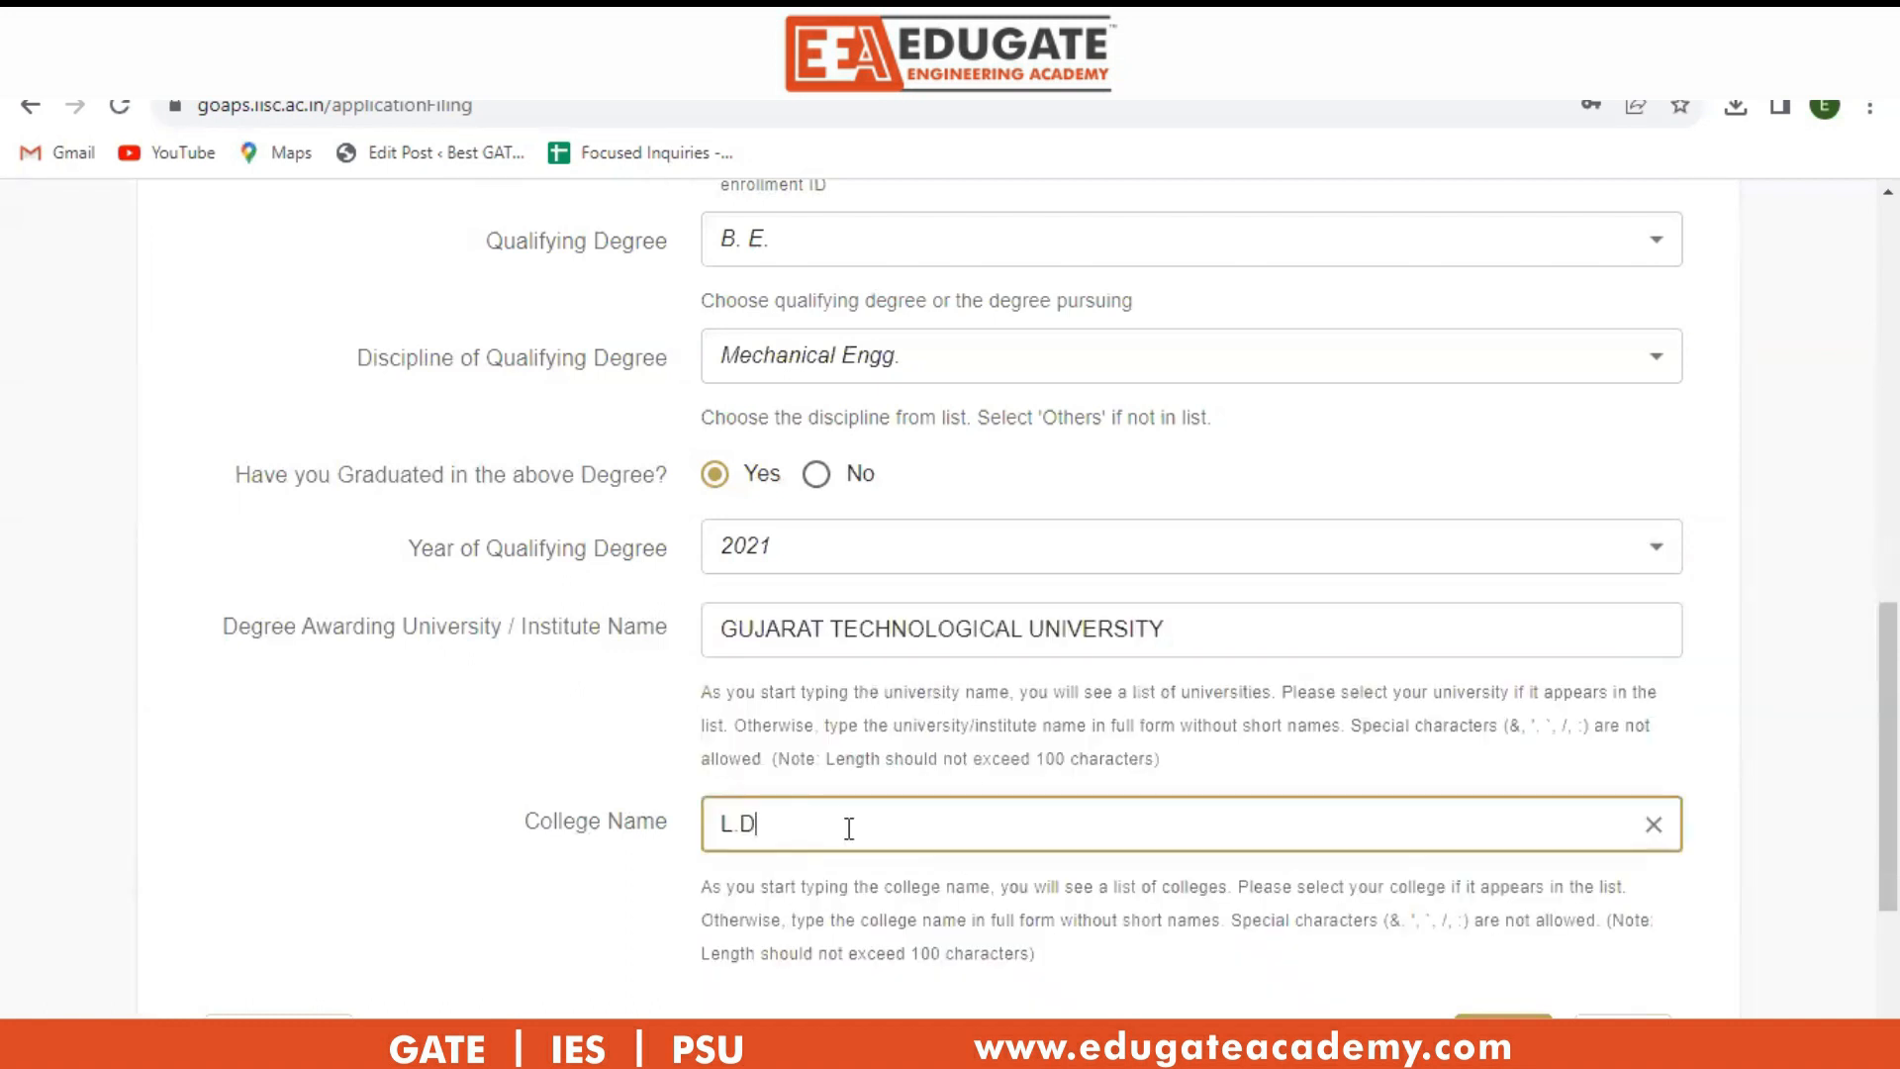
{"action": "key", "text": "BackSpace"}
{"action": "key", "text": "BackSpace"}
{"action": "type", "text": "al"}
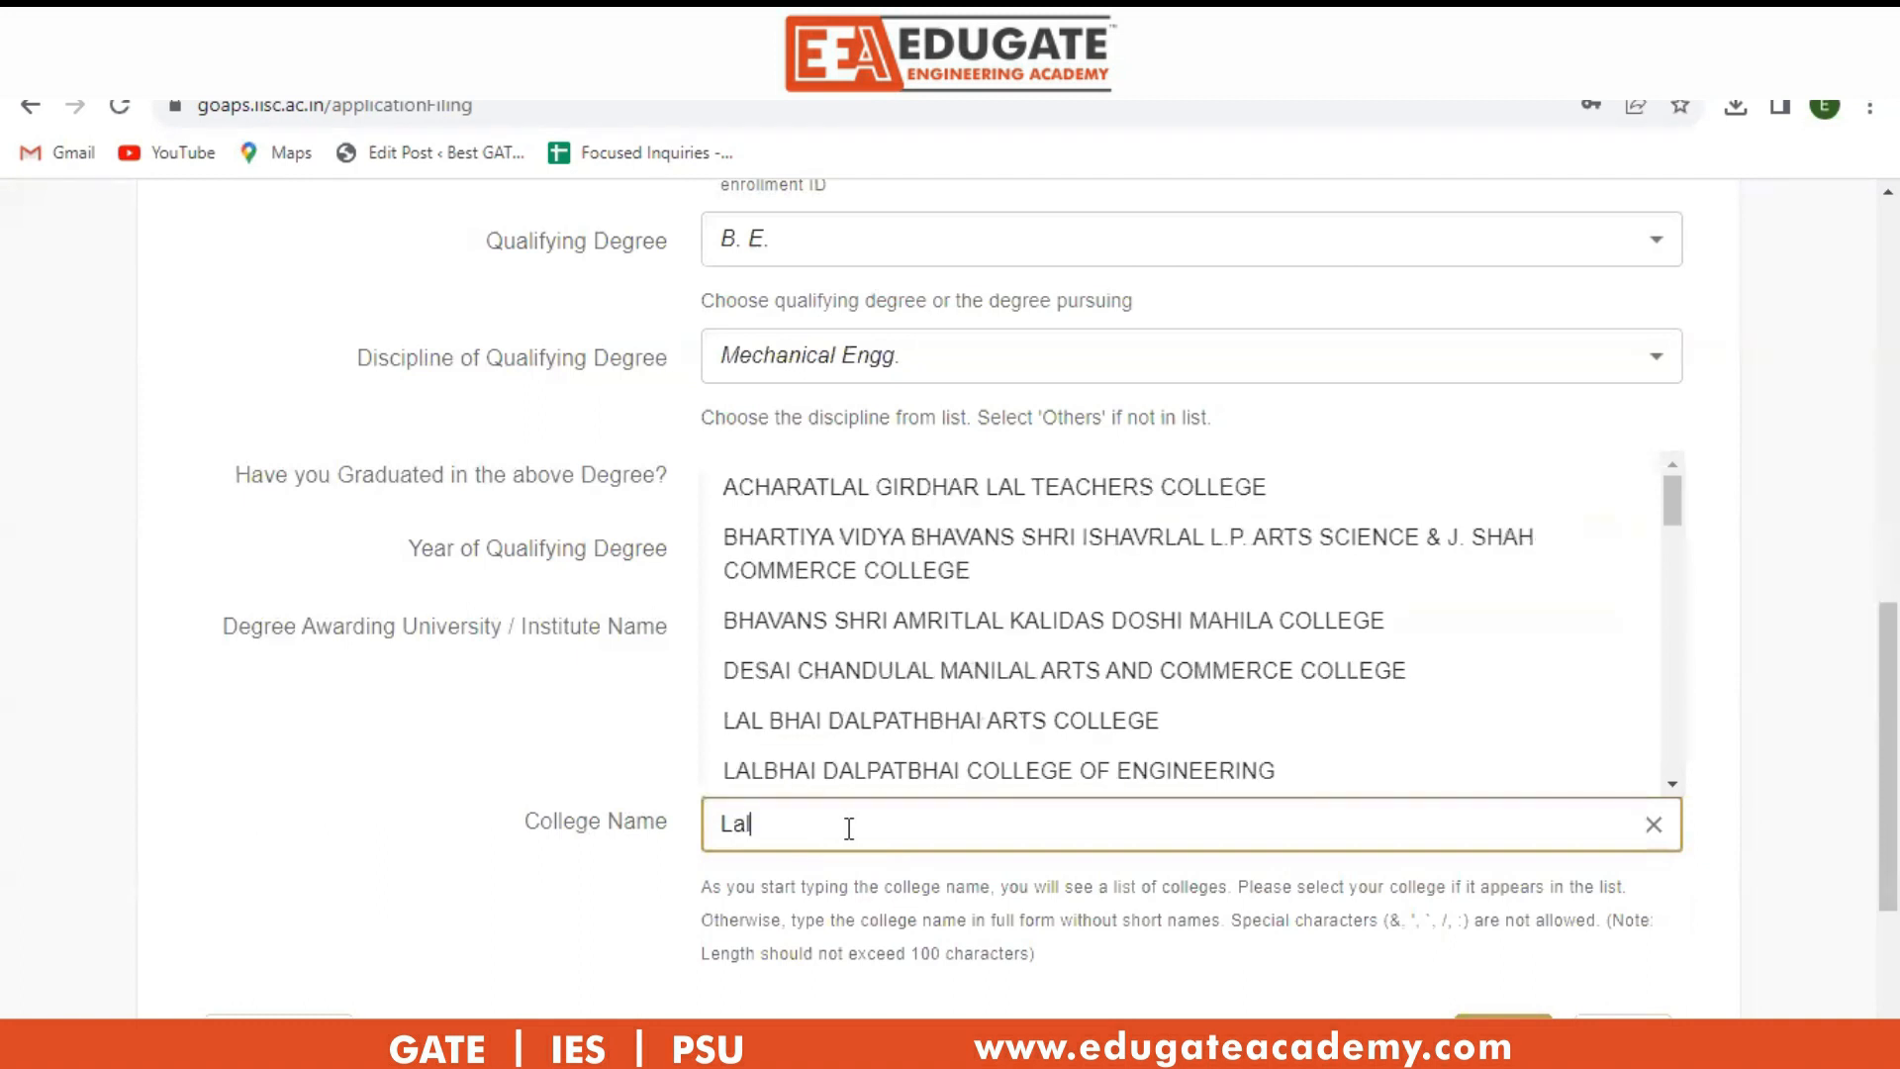
{"action": "left_click", "coordinate": [1022, 780]}
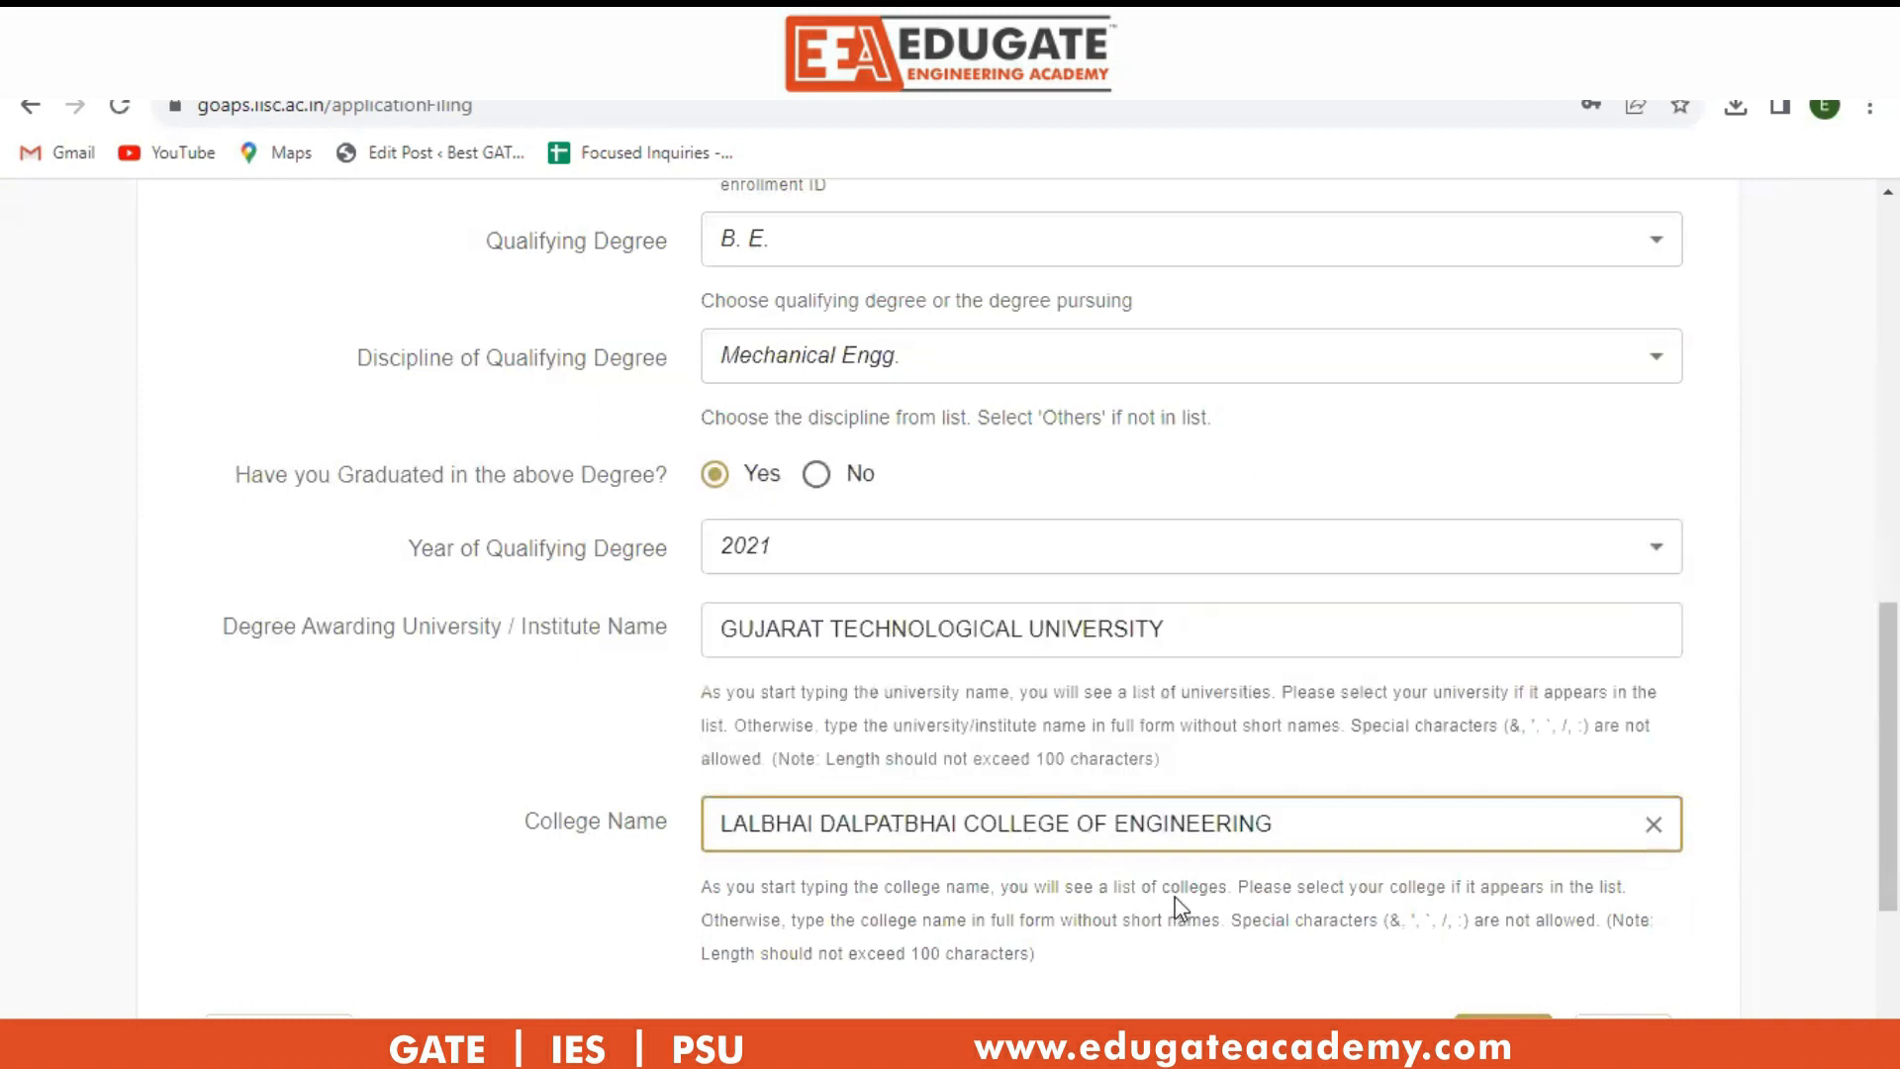
{"action": "scroll", "coordinate": [1187, 876], "scroll_direction": "down", "scroll_amount": 3}
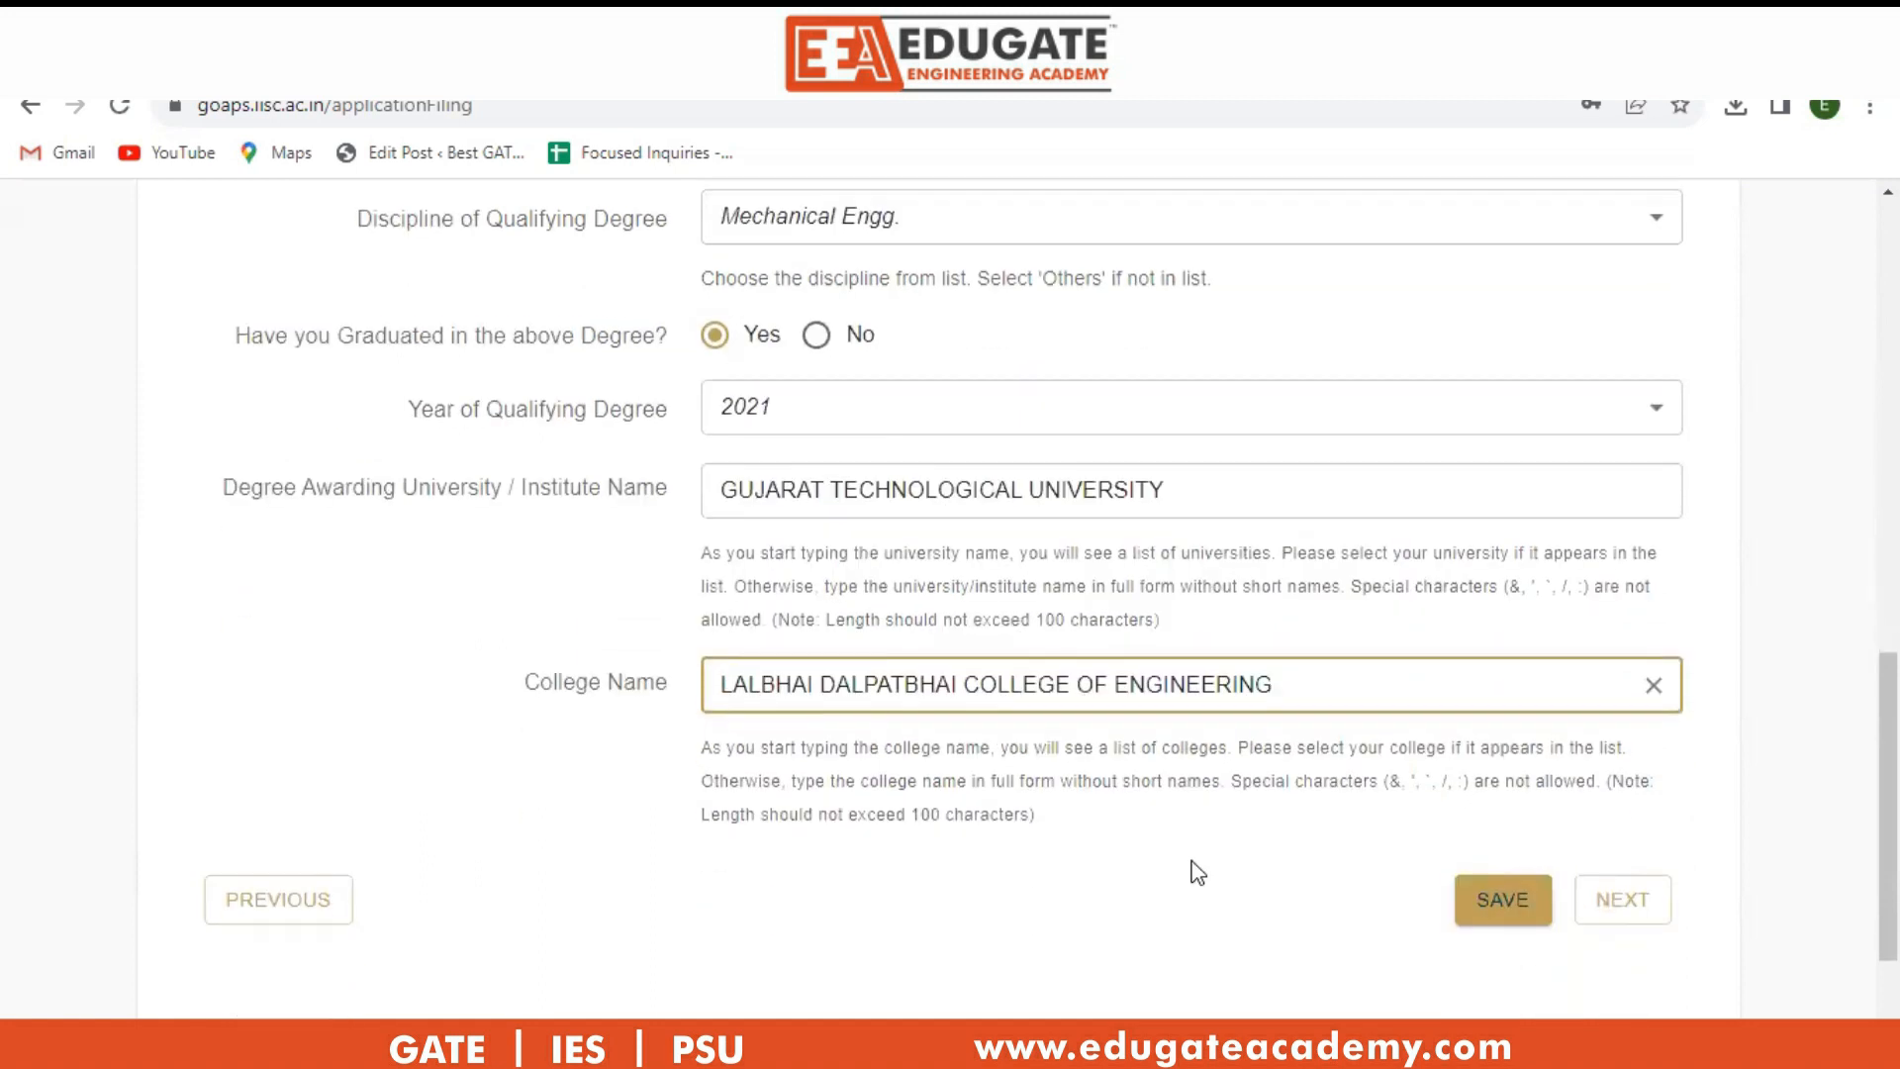
{"action": "left_click", "coordinate": [1499, 750]}
Move to the declaration section and agree to the eligibility declaration.
{"action": "scroll", "coordinate": [1524, 732], "scroll_direction": "down", "scroll_amount": 6}
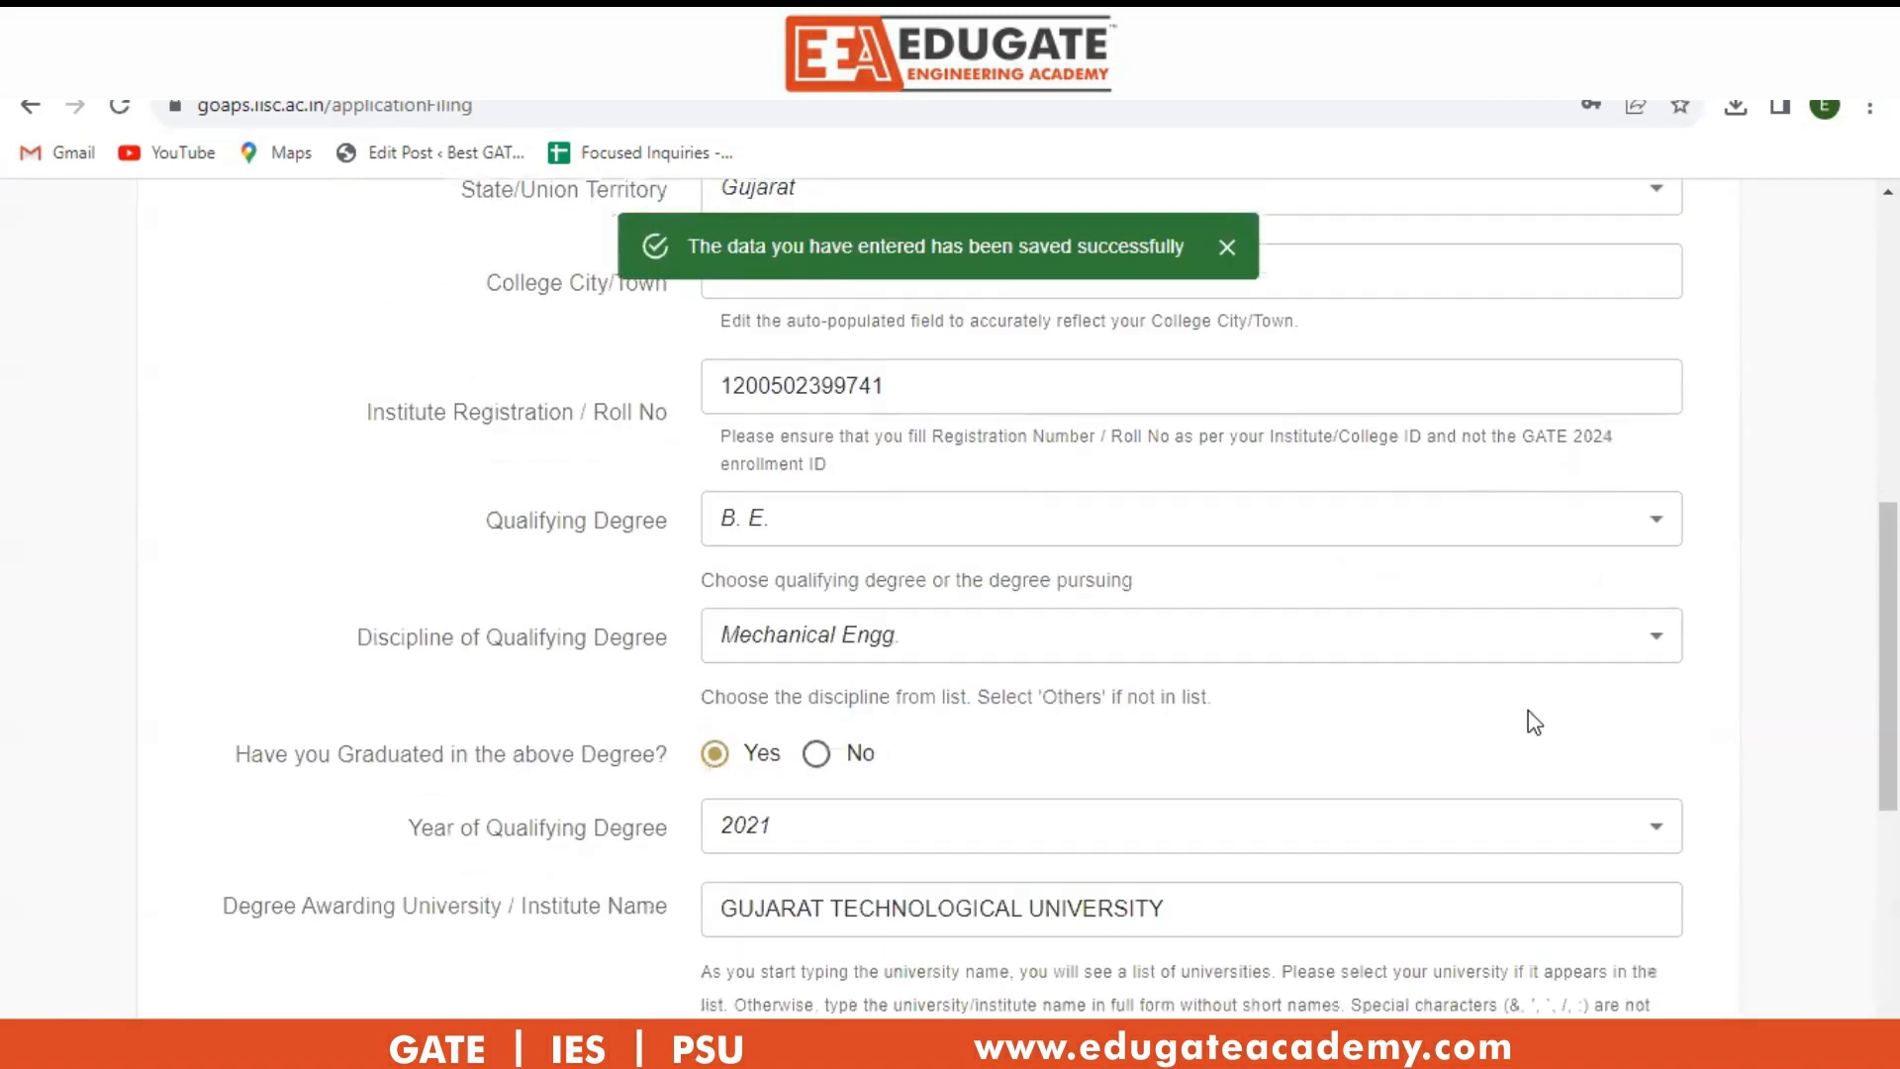
{"action": "left_click", "coordinate": [1628, 912]}
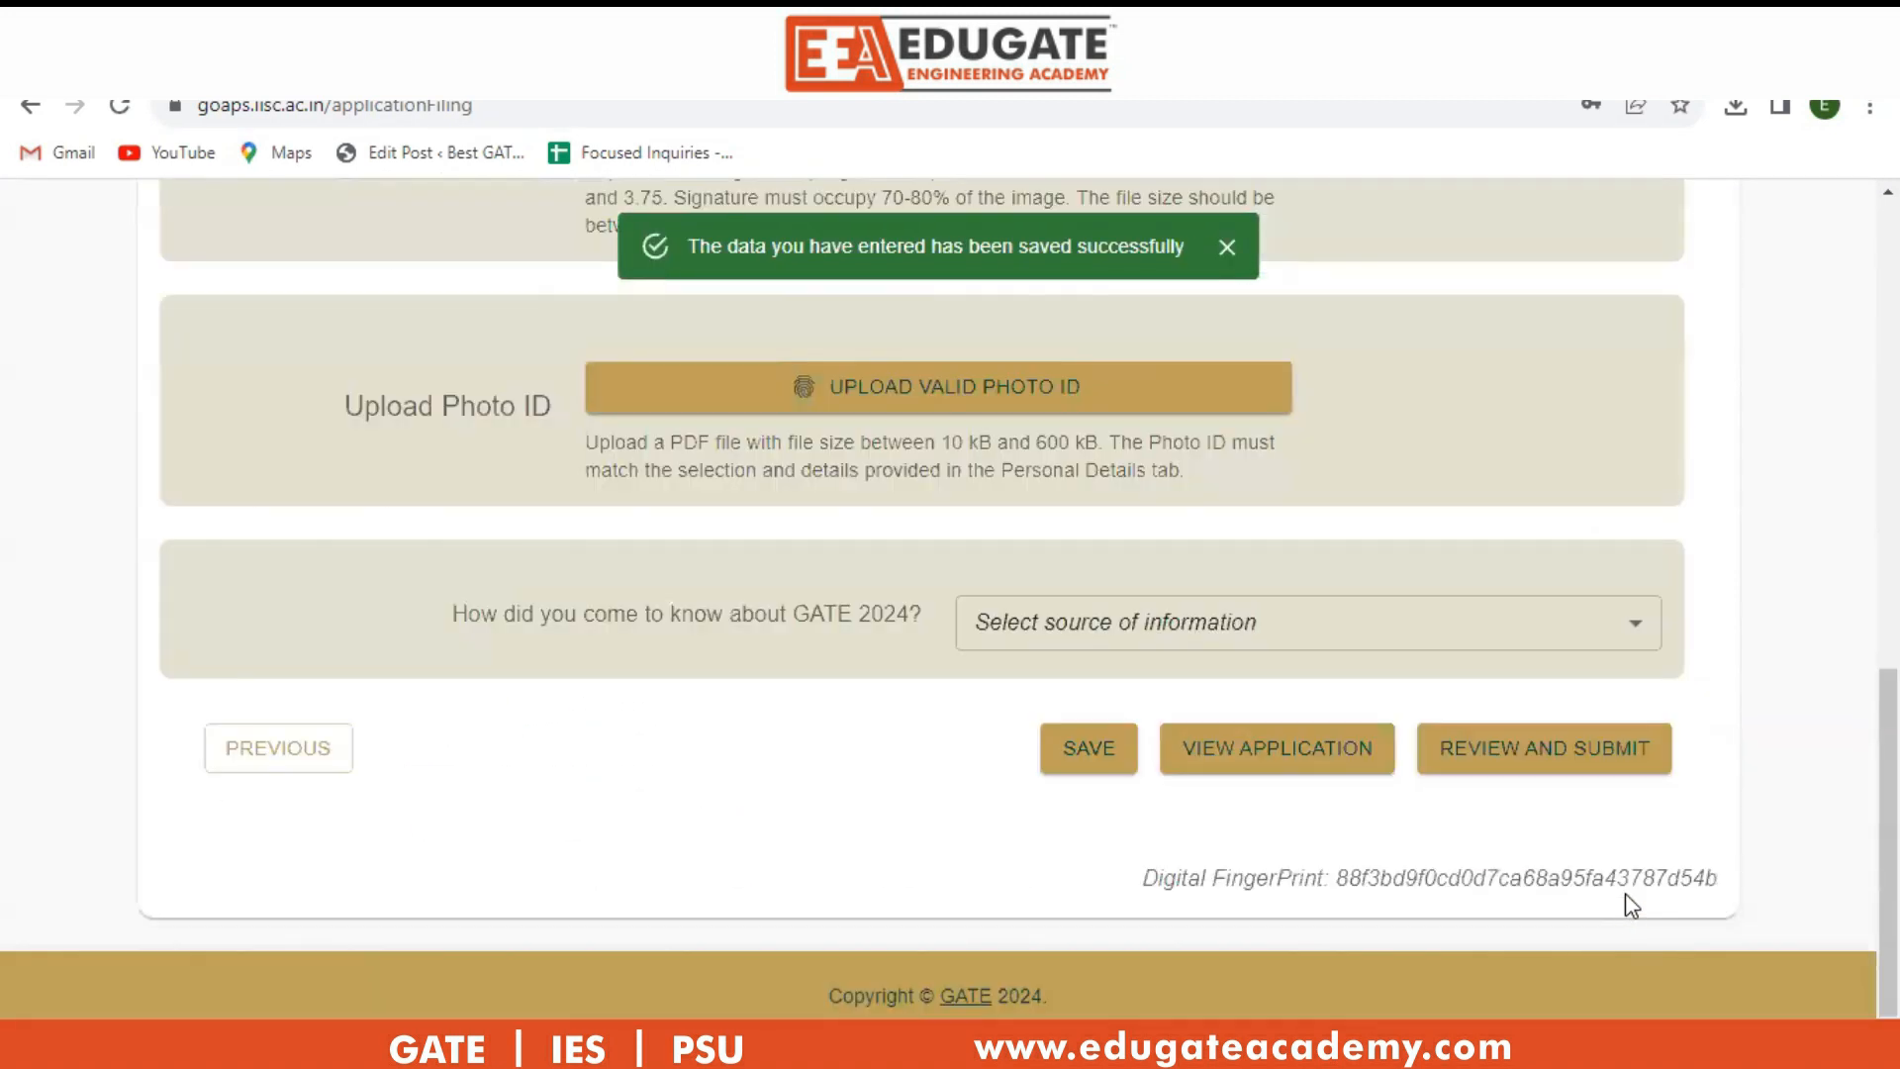
{"action": "scroll", "coordinate": [904, 758], "scroll_direction": "up", "scroll_amount": 10}
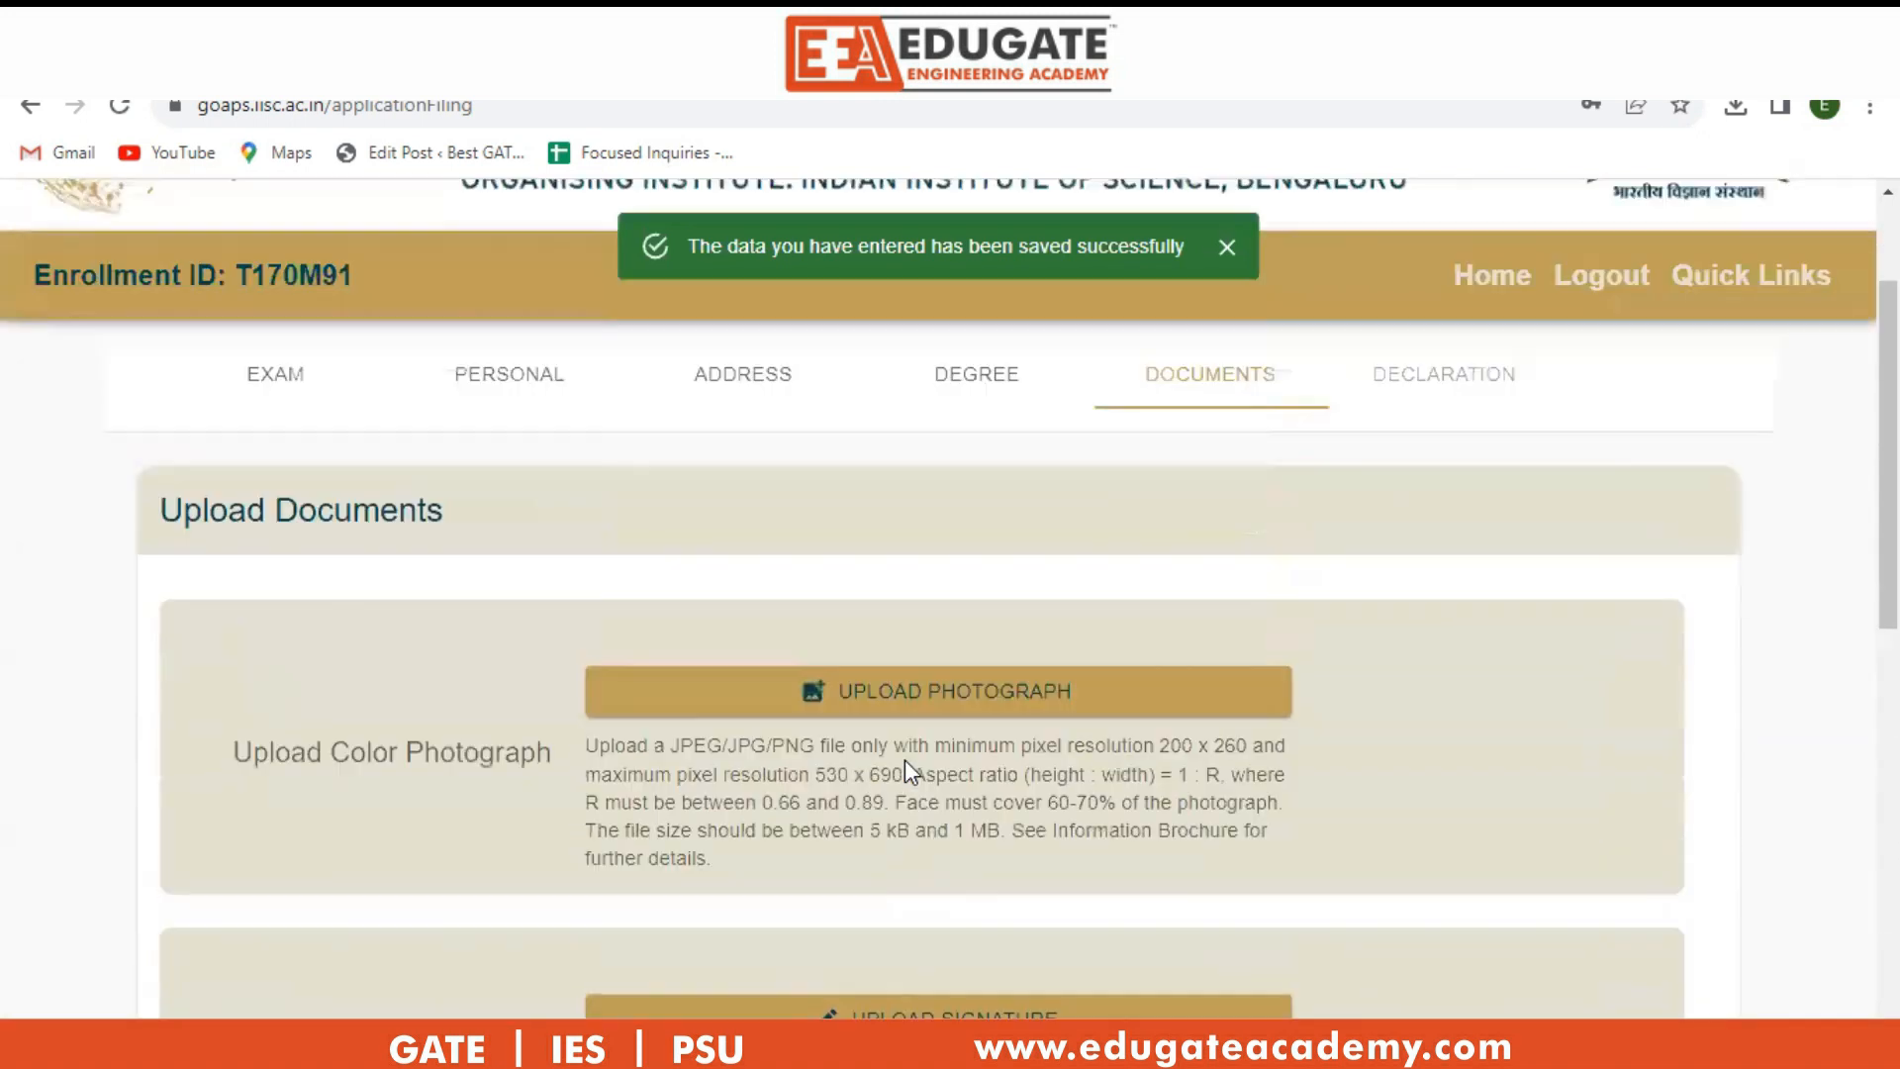
{"action": "scroll", "coordinate": [908, 762], "scroll_direction": "down", "scroll_amount": 2}
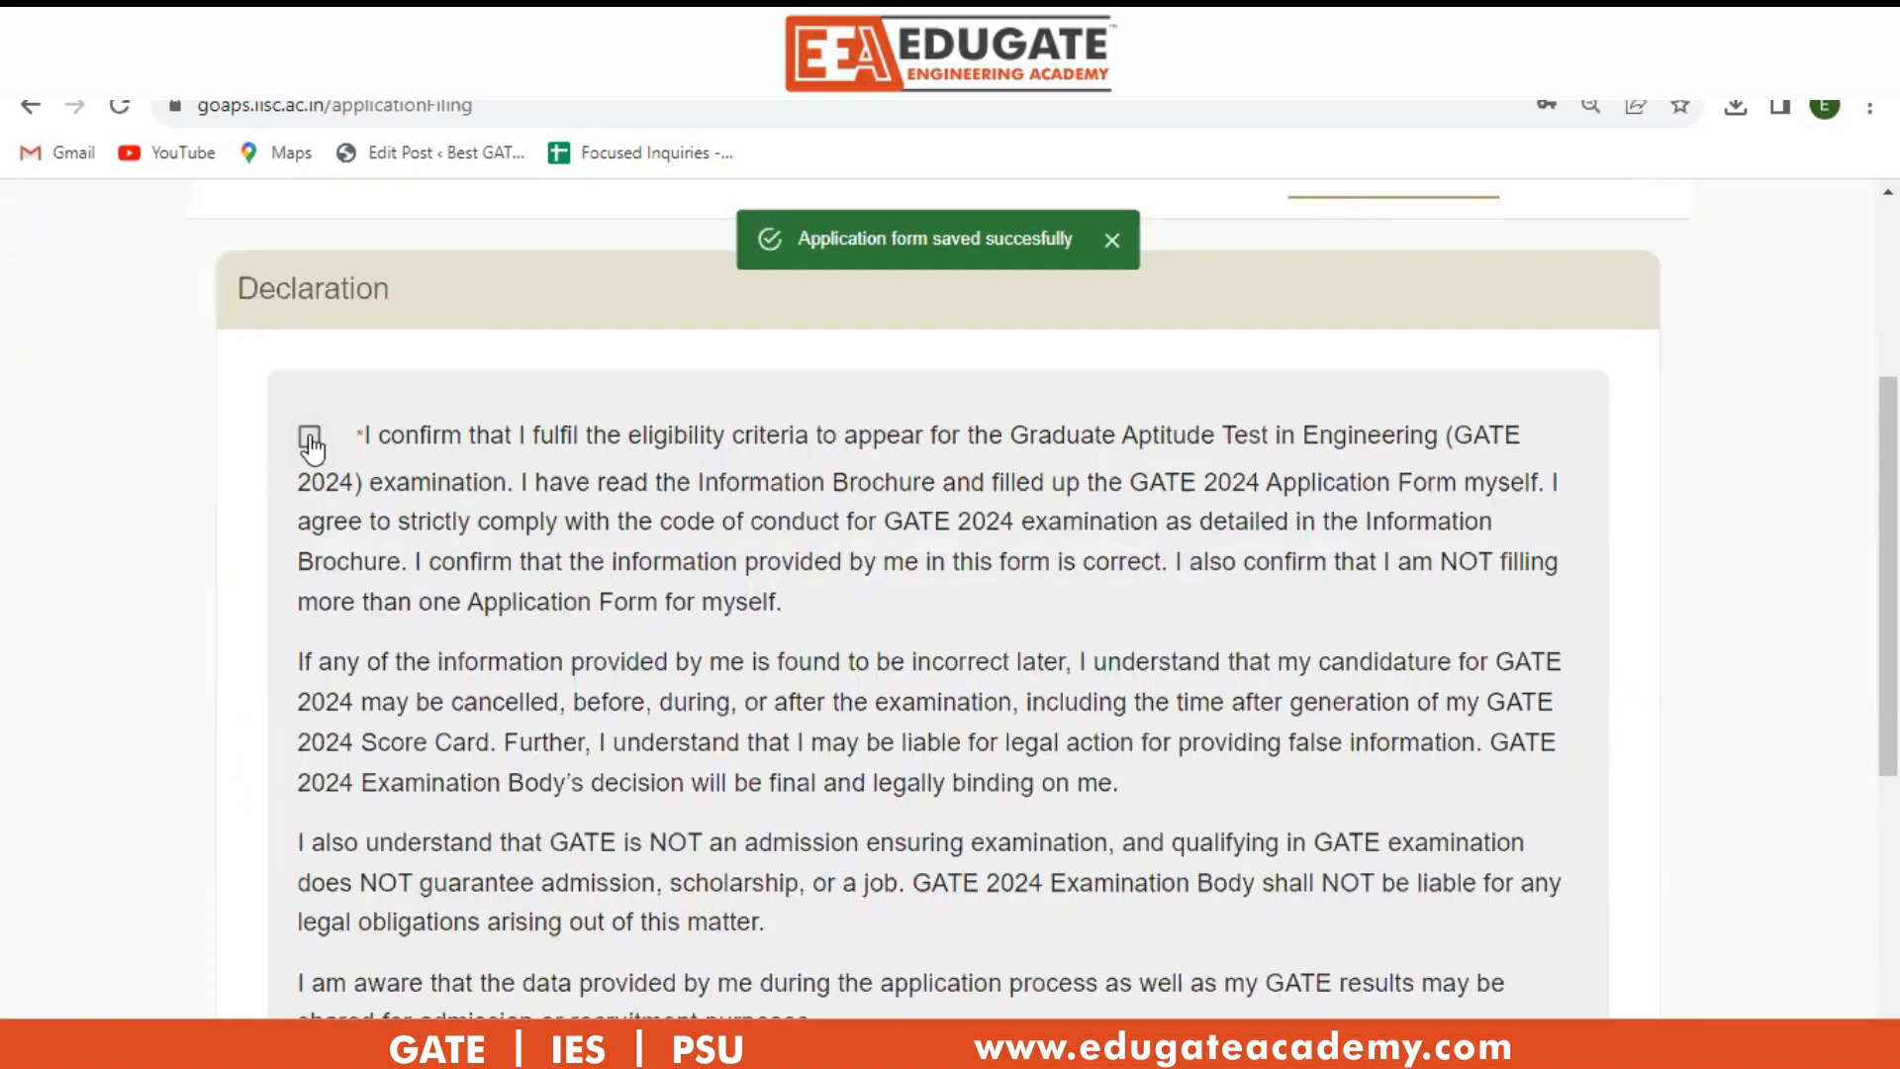
{"action": "left_click", "coordinate": [310, 439]}
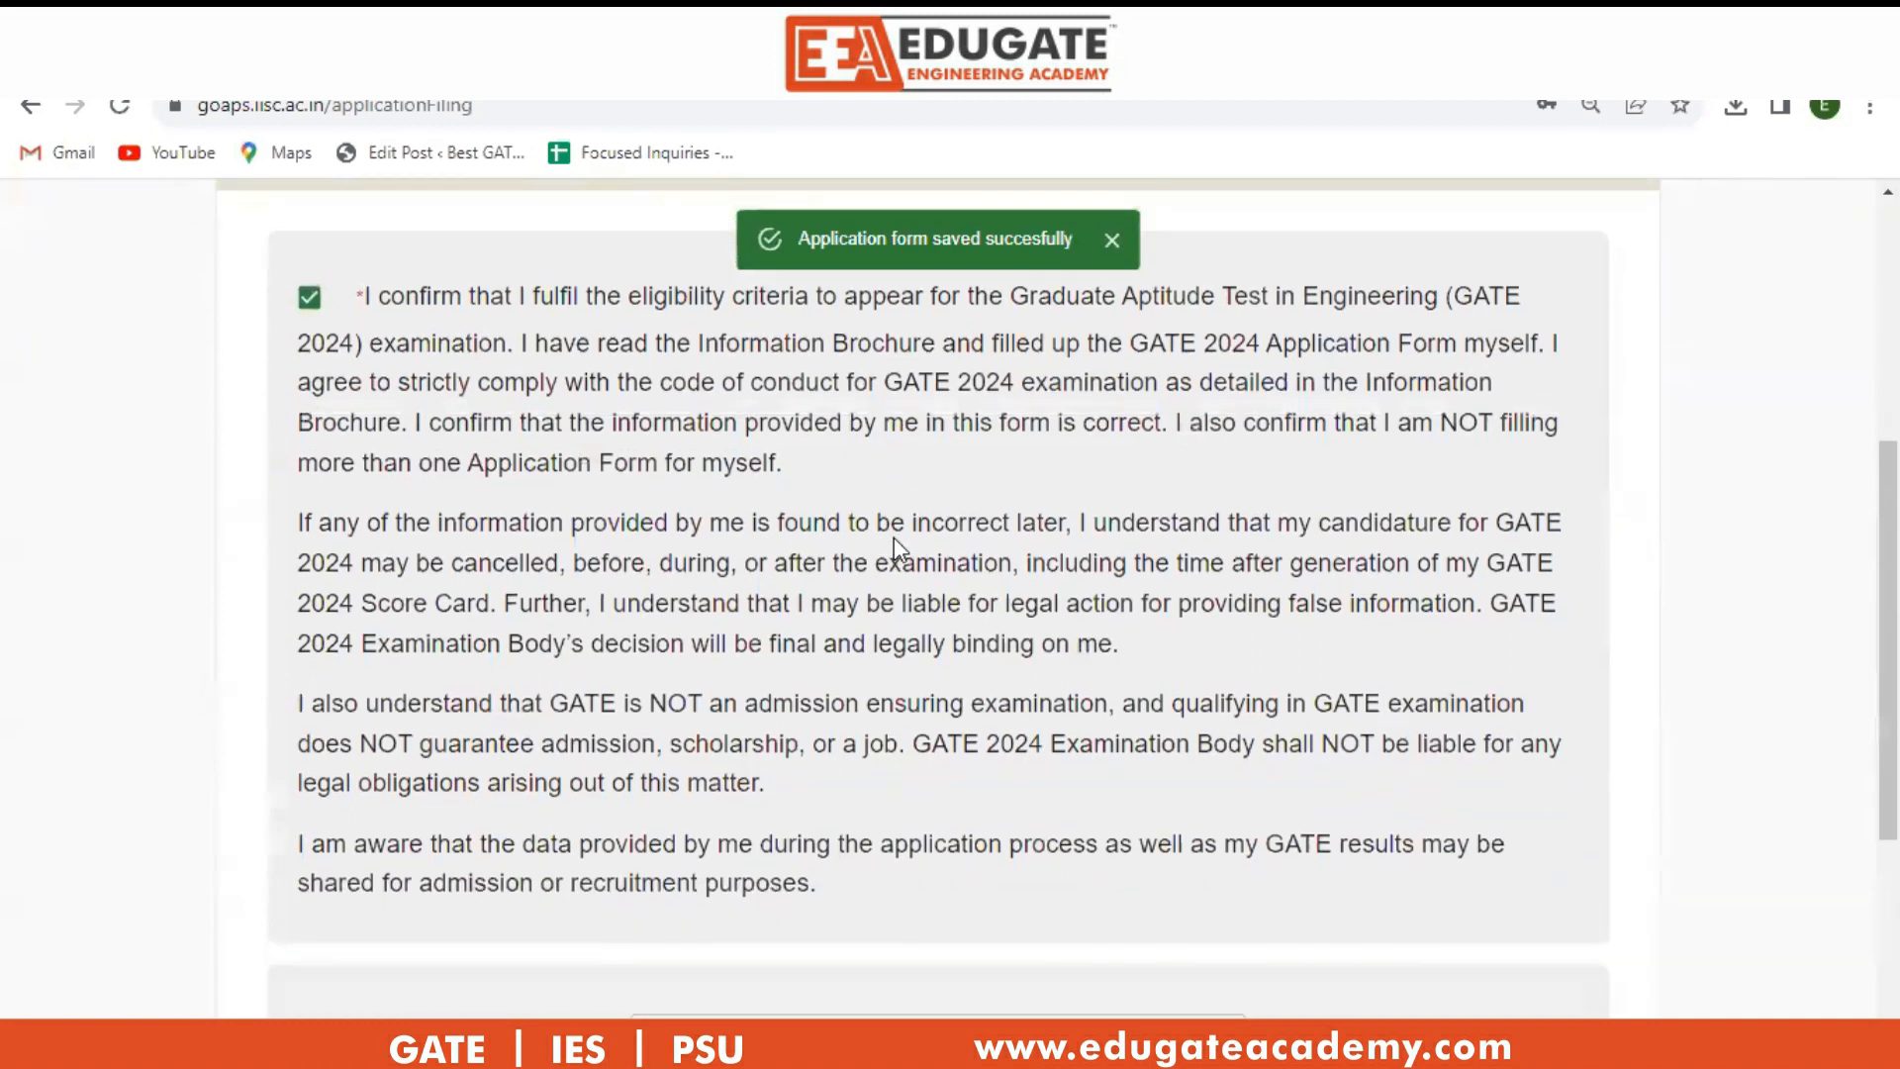
Enter the candidate's full name as the e-signature.
{"action": "scroll", "coordinate": [896, 548], "scroll_direction": "down", "scroll_amount": 3}
{"action": "scroll", "coordinate": [893, 537], "scroll_direction": "up", "scroll_amount": 4}
{"action": "scroll", "coordinate": [894, 538], "scroll_direction": "down", "scroll_amount": 4}
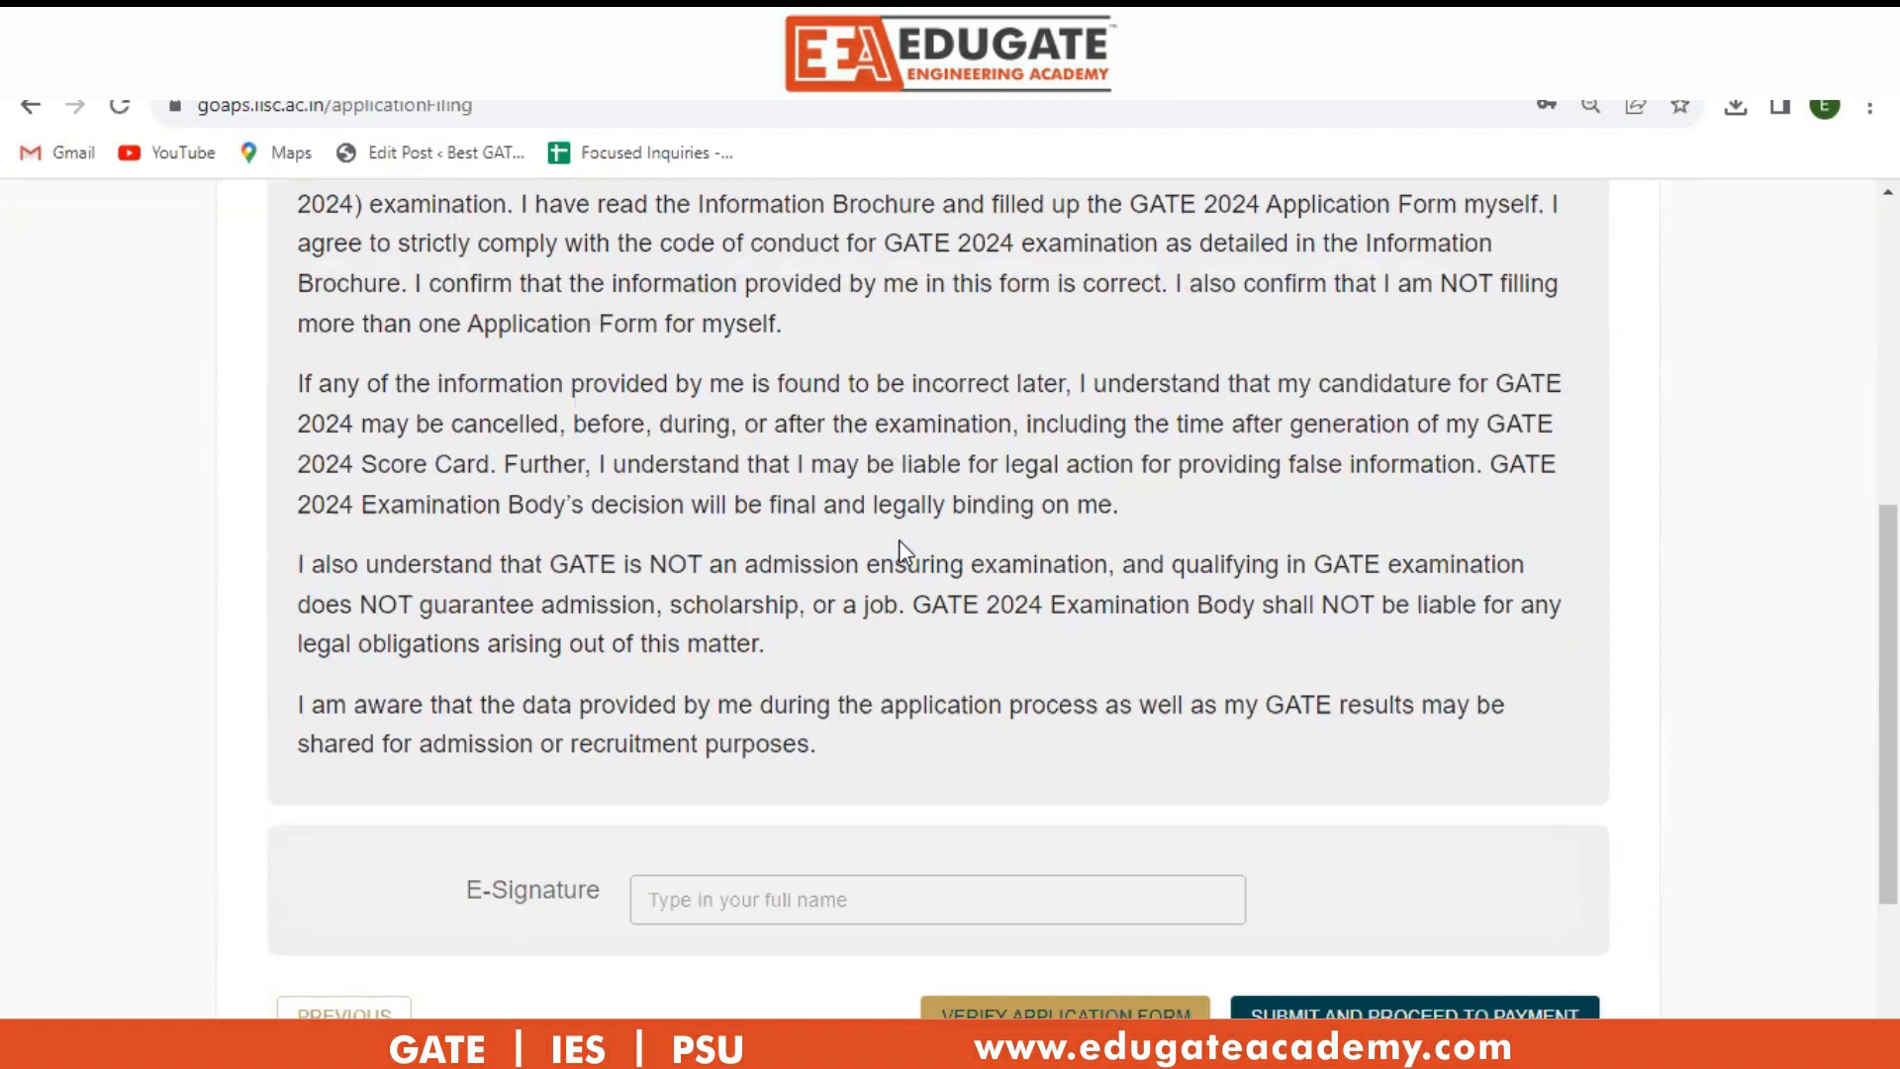
{"action": "left_click", "coordinate": [740, 900]}
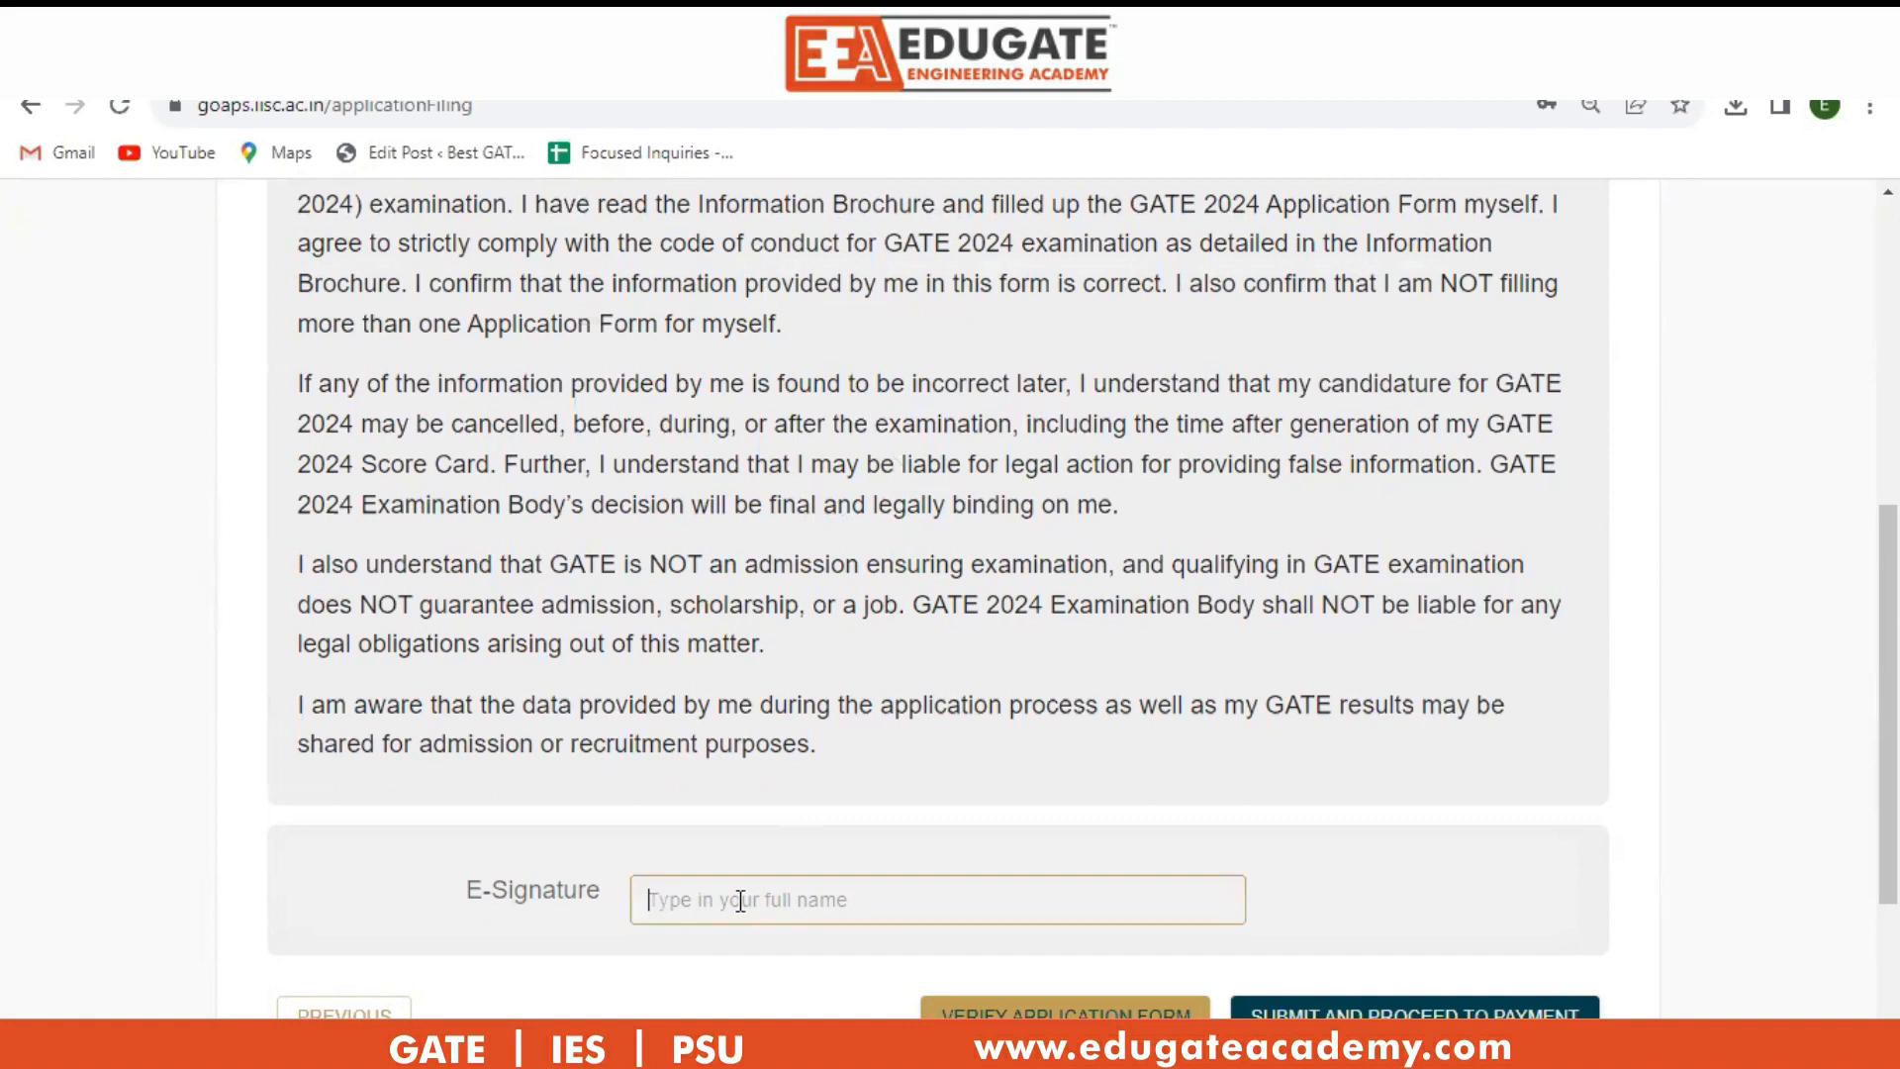
Download the filled application form PDF to verify it.
{"action": "scroll", "coordinate": [1197, 857], "scroll_direction": "down", "scroll_amount": 1}
{"action": "scroll", "coordinate": [1198, 857], "scroll_direction": "down", "scroll_amount": 1}
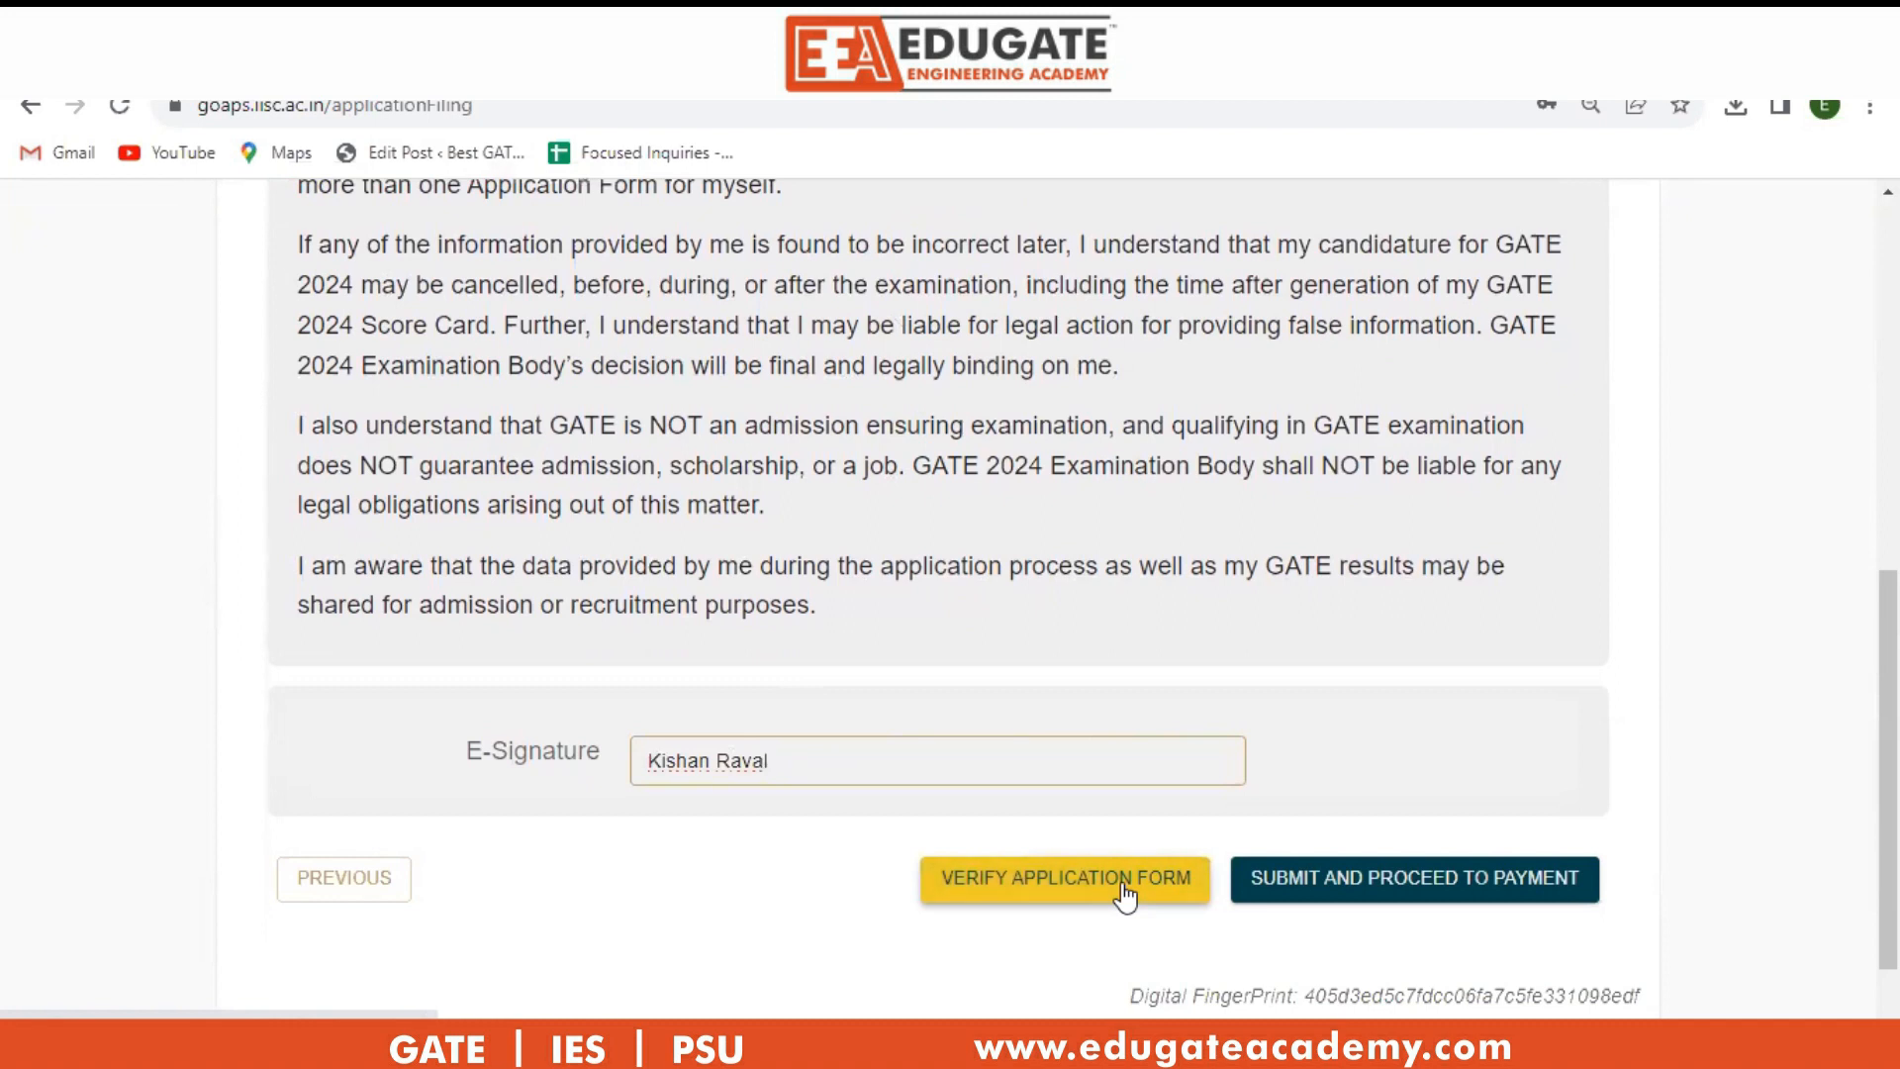
{"action": "left_click", "coordinate": [1125, 894]}
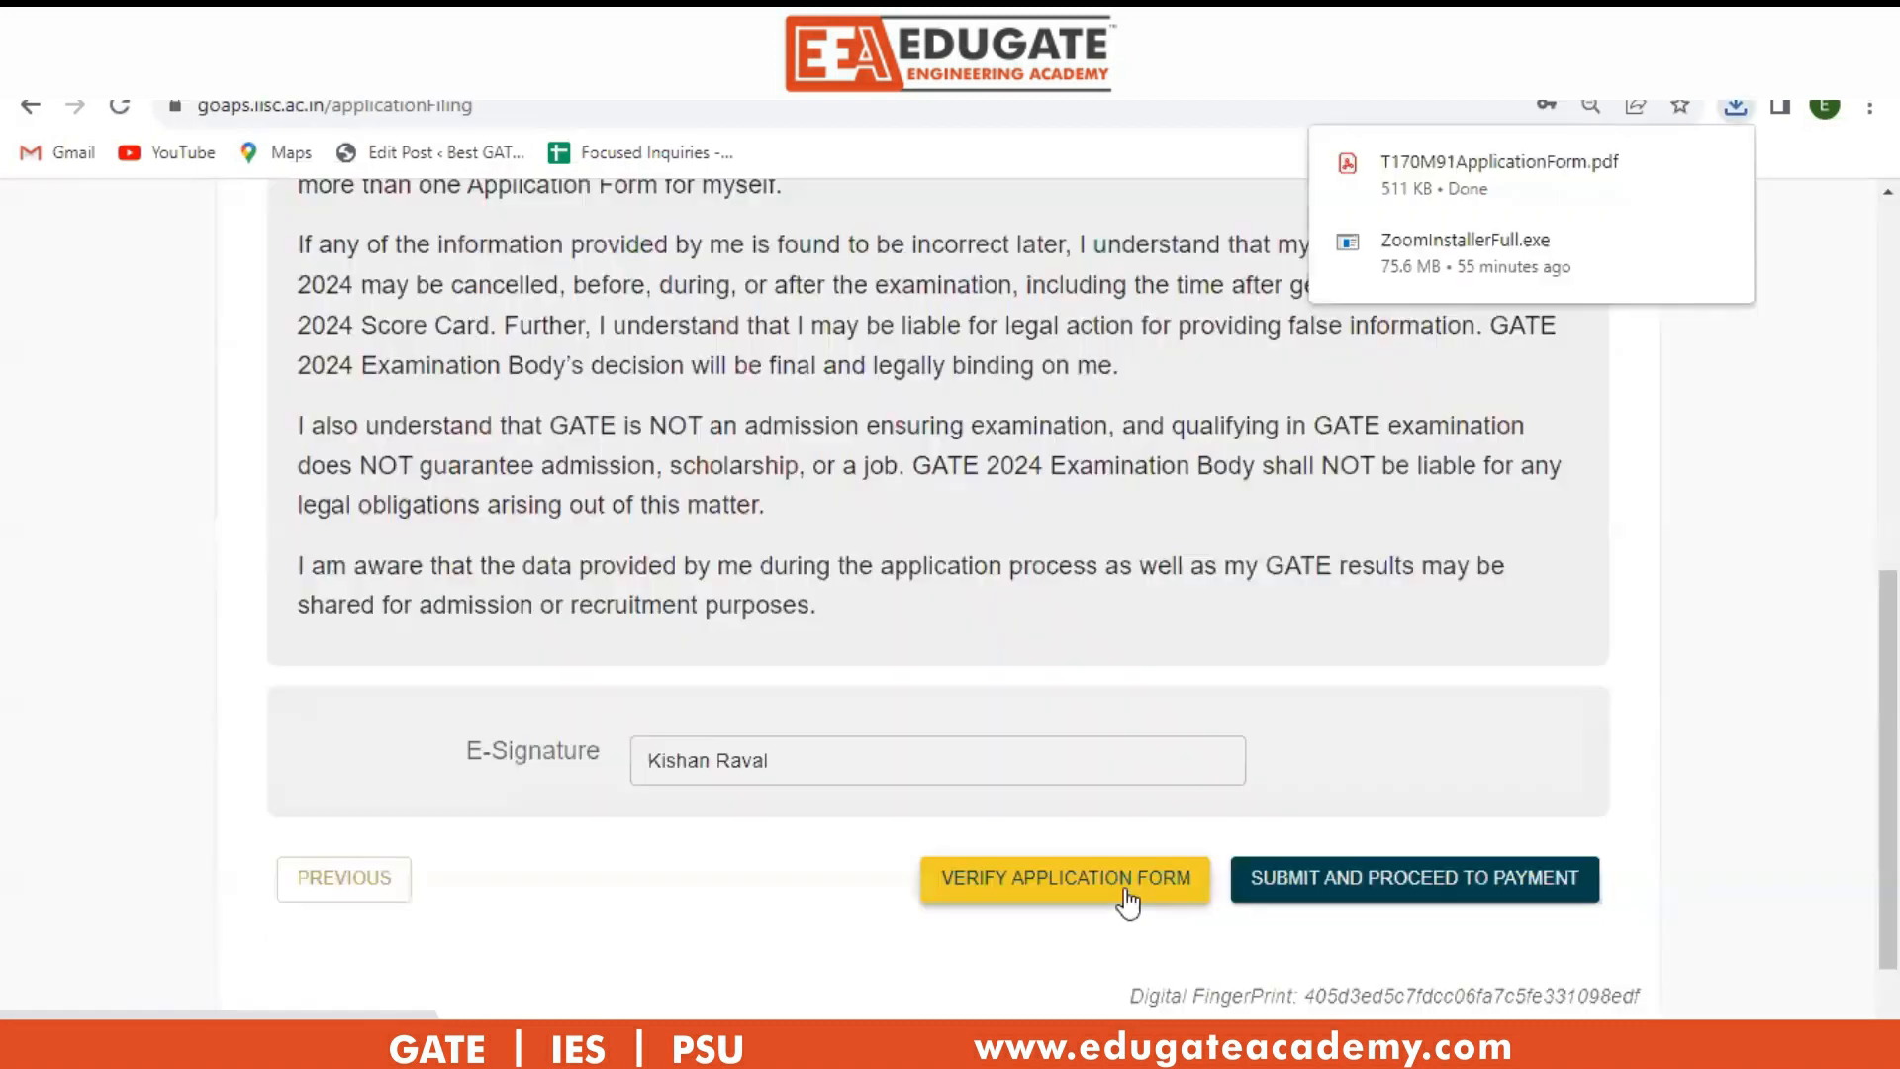
Submit the application, confirming both warnings, to reach the fee payment page.
{"action": "left_click", "coordinate": [1469, 893]}
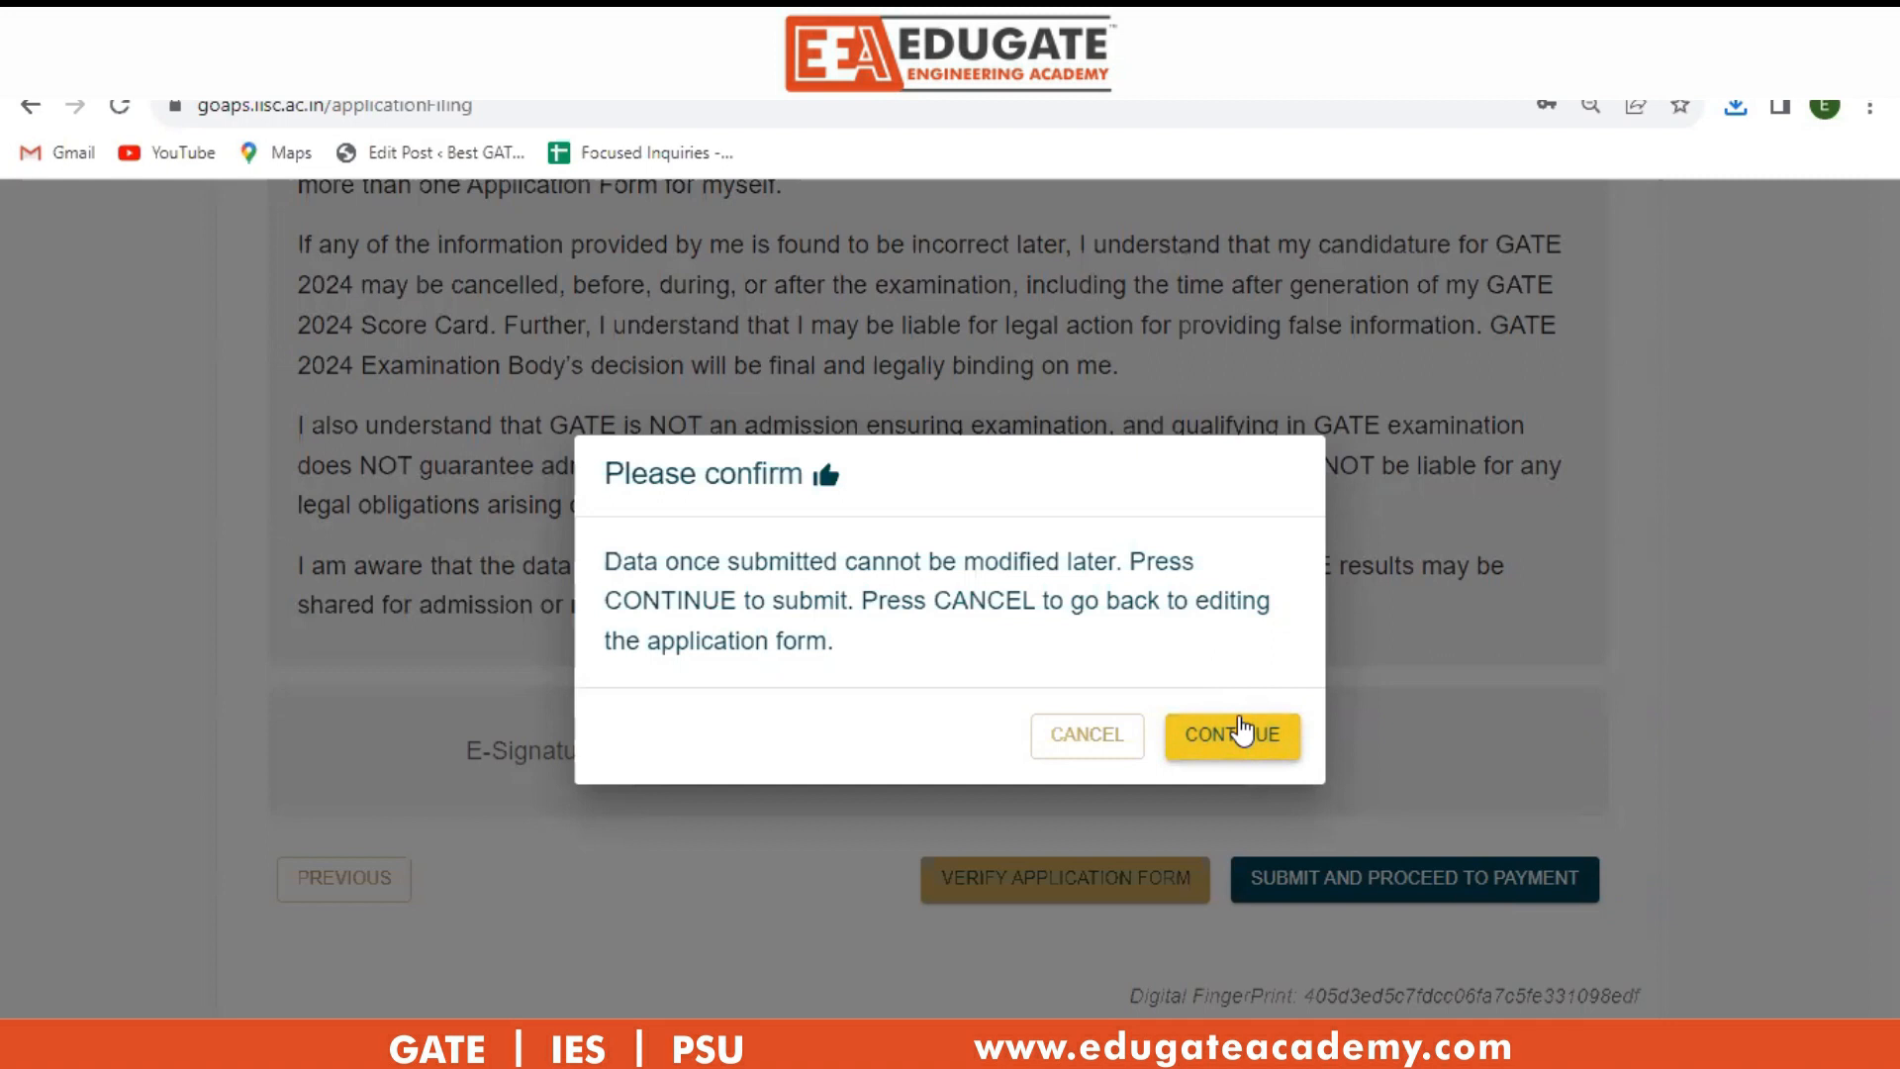
{"action": "left_click", "coordinate": [1243, 732]}
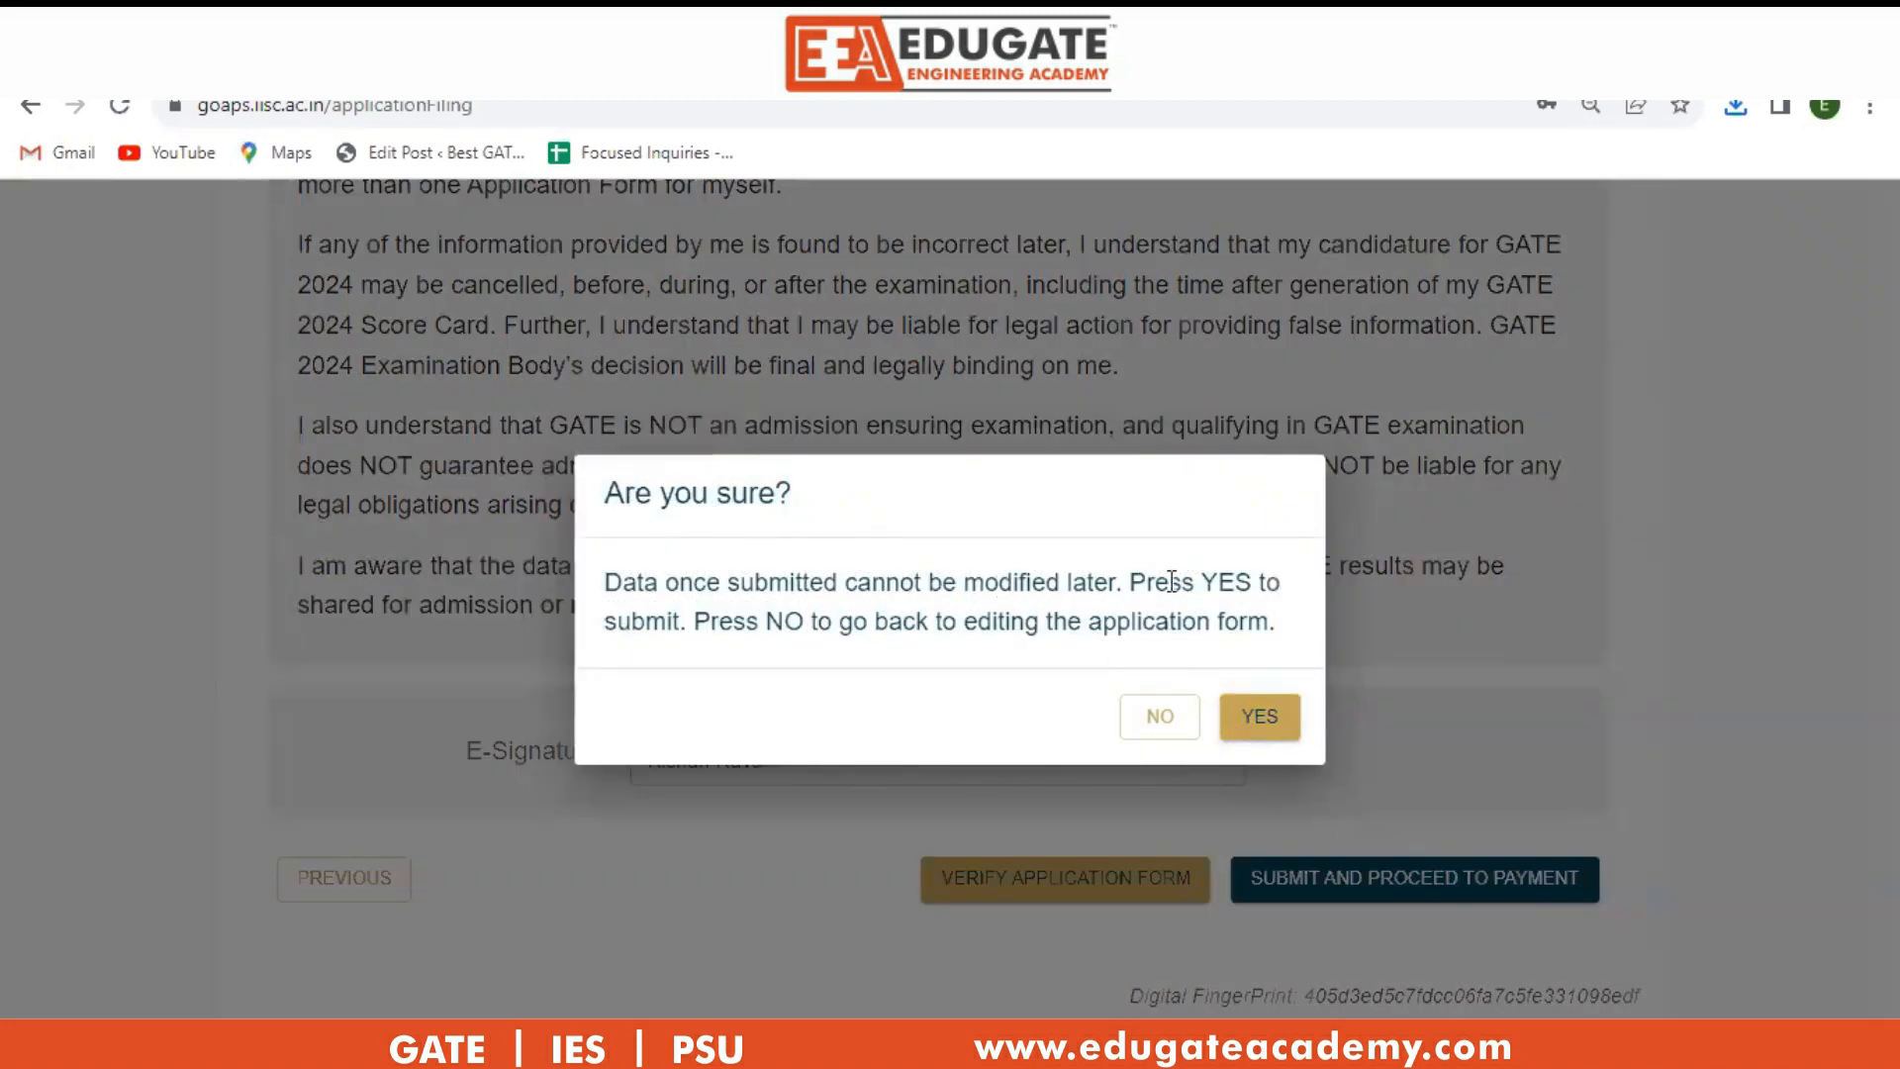
{"action": "left_click", "coordinate": [1249, 720]}
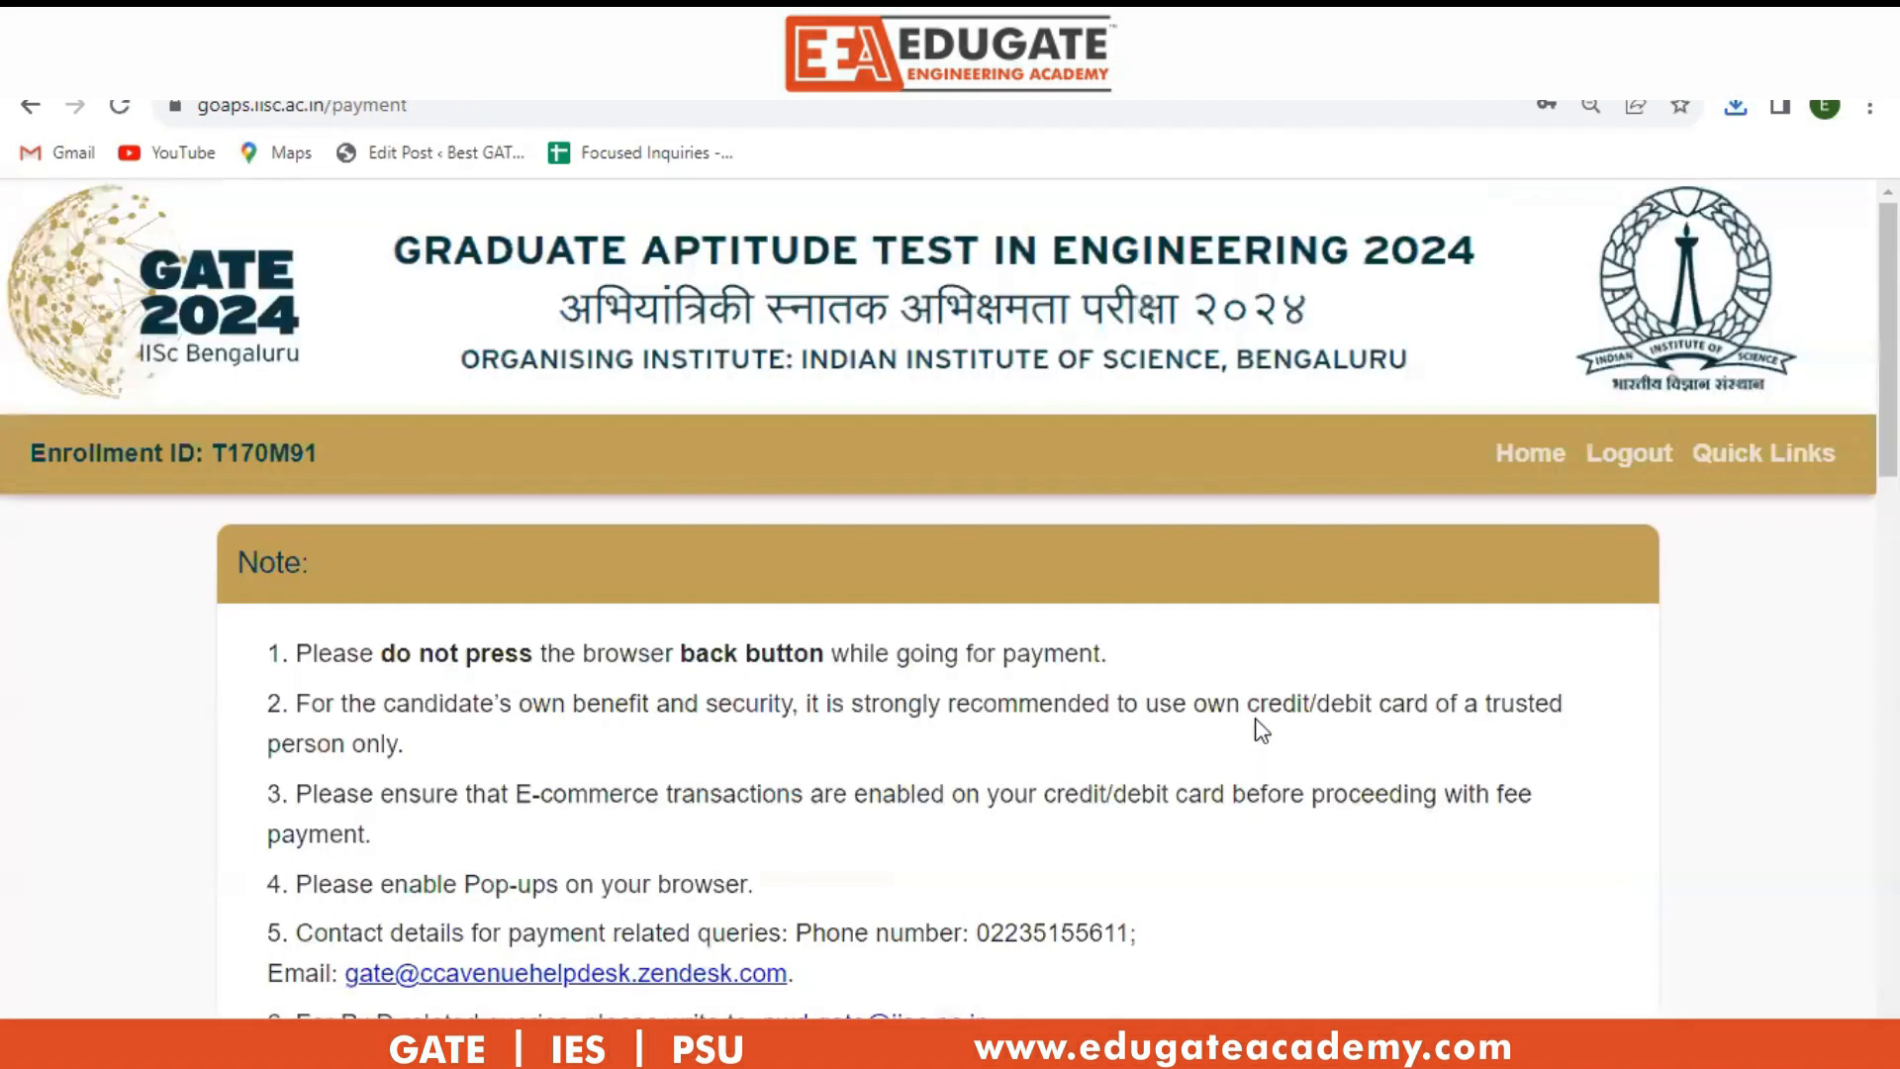
{"action": "scroll", "coordinate": [1261, 730], "scroll_direction": "down", "scroll_amount": 3}
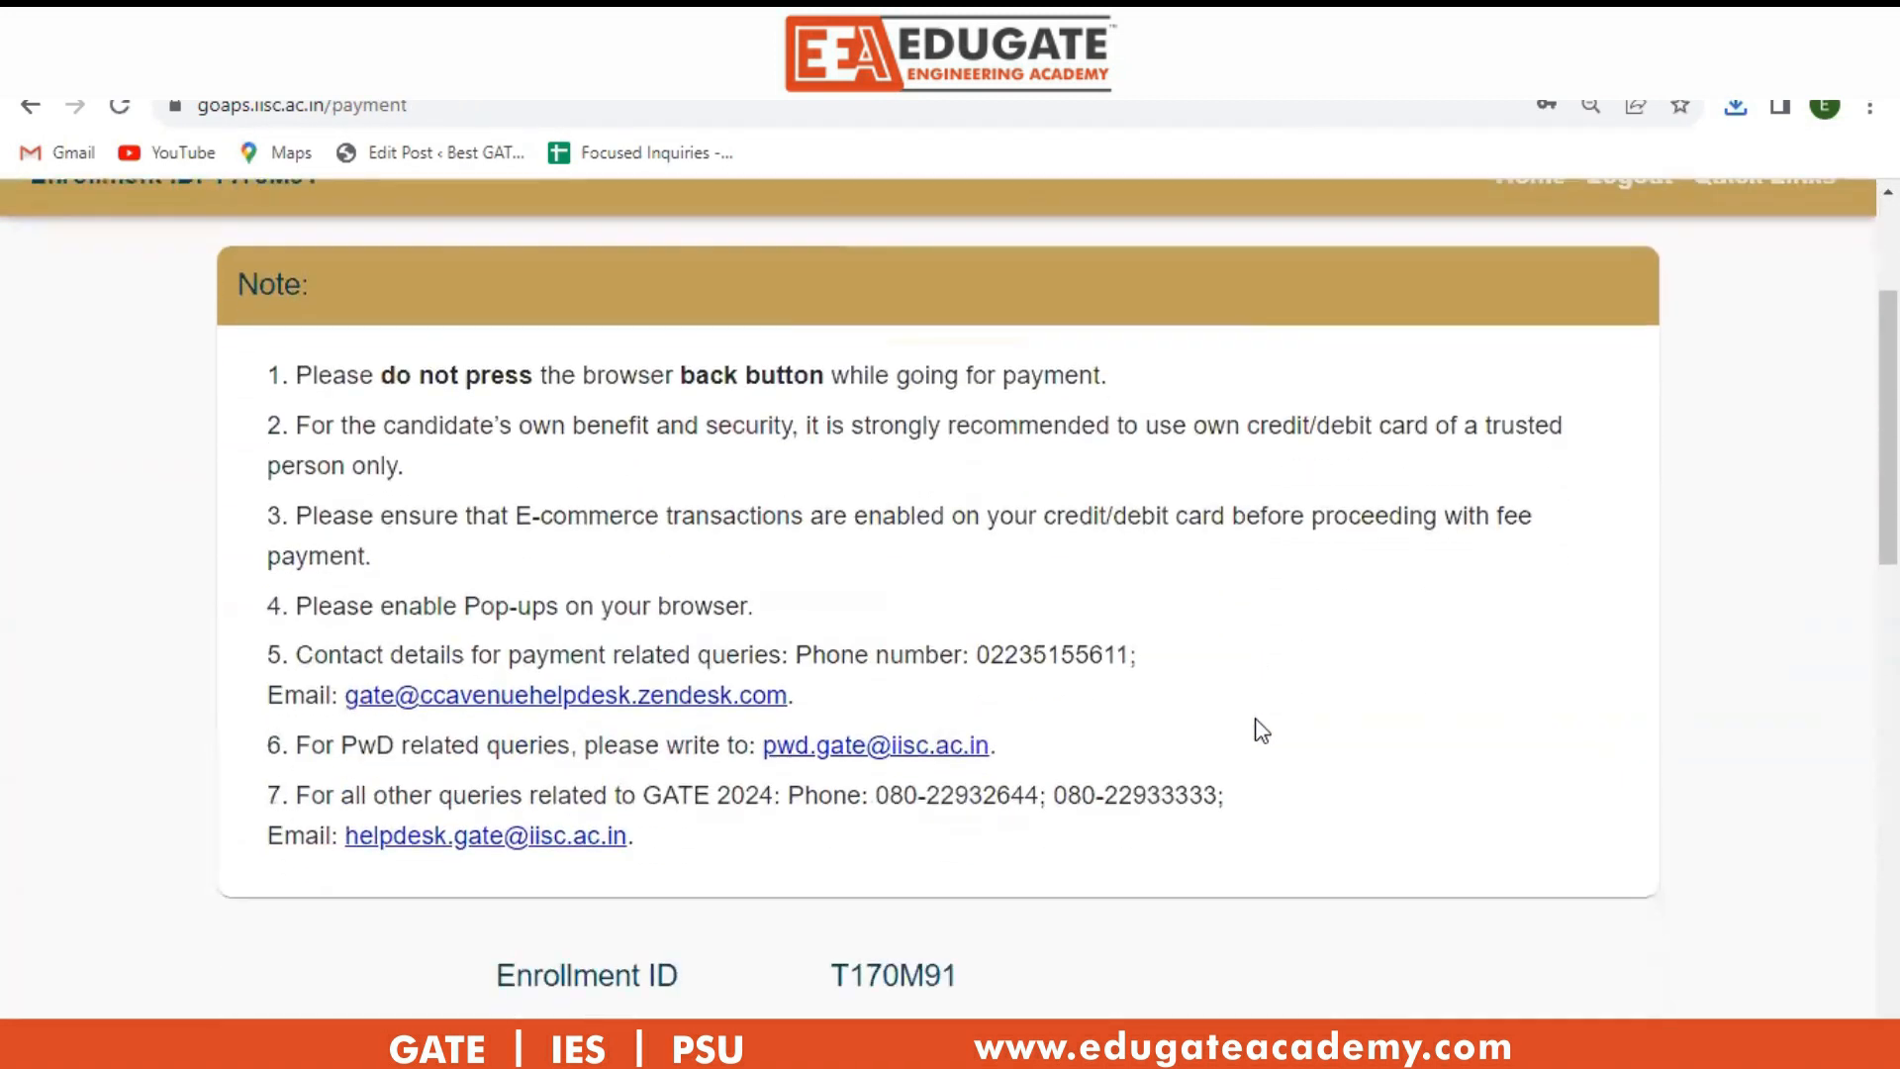
{"action": "scroll", "coordinate": [1261, 731], "scroll_direction": "down", "scroll_amount": 4}
{"action": "scroll", "coordinate": [1262, 730], "scroll_direction": "down", "scroll_amount": 3}
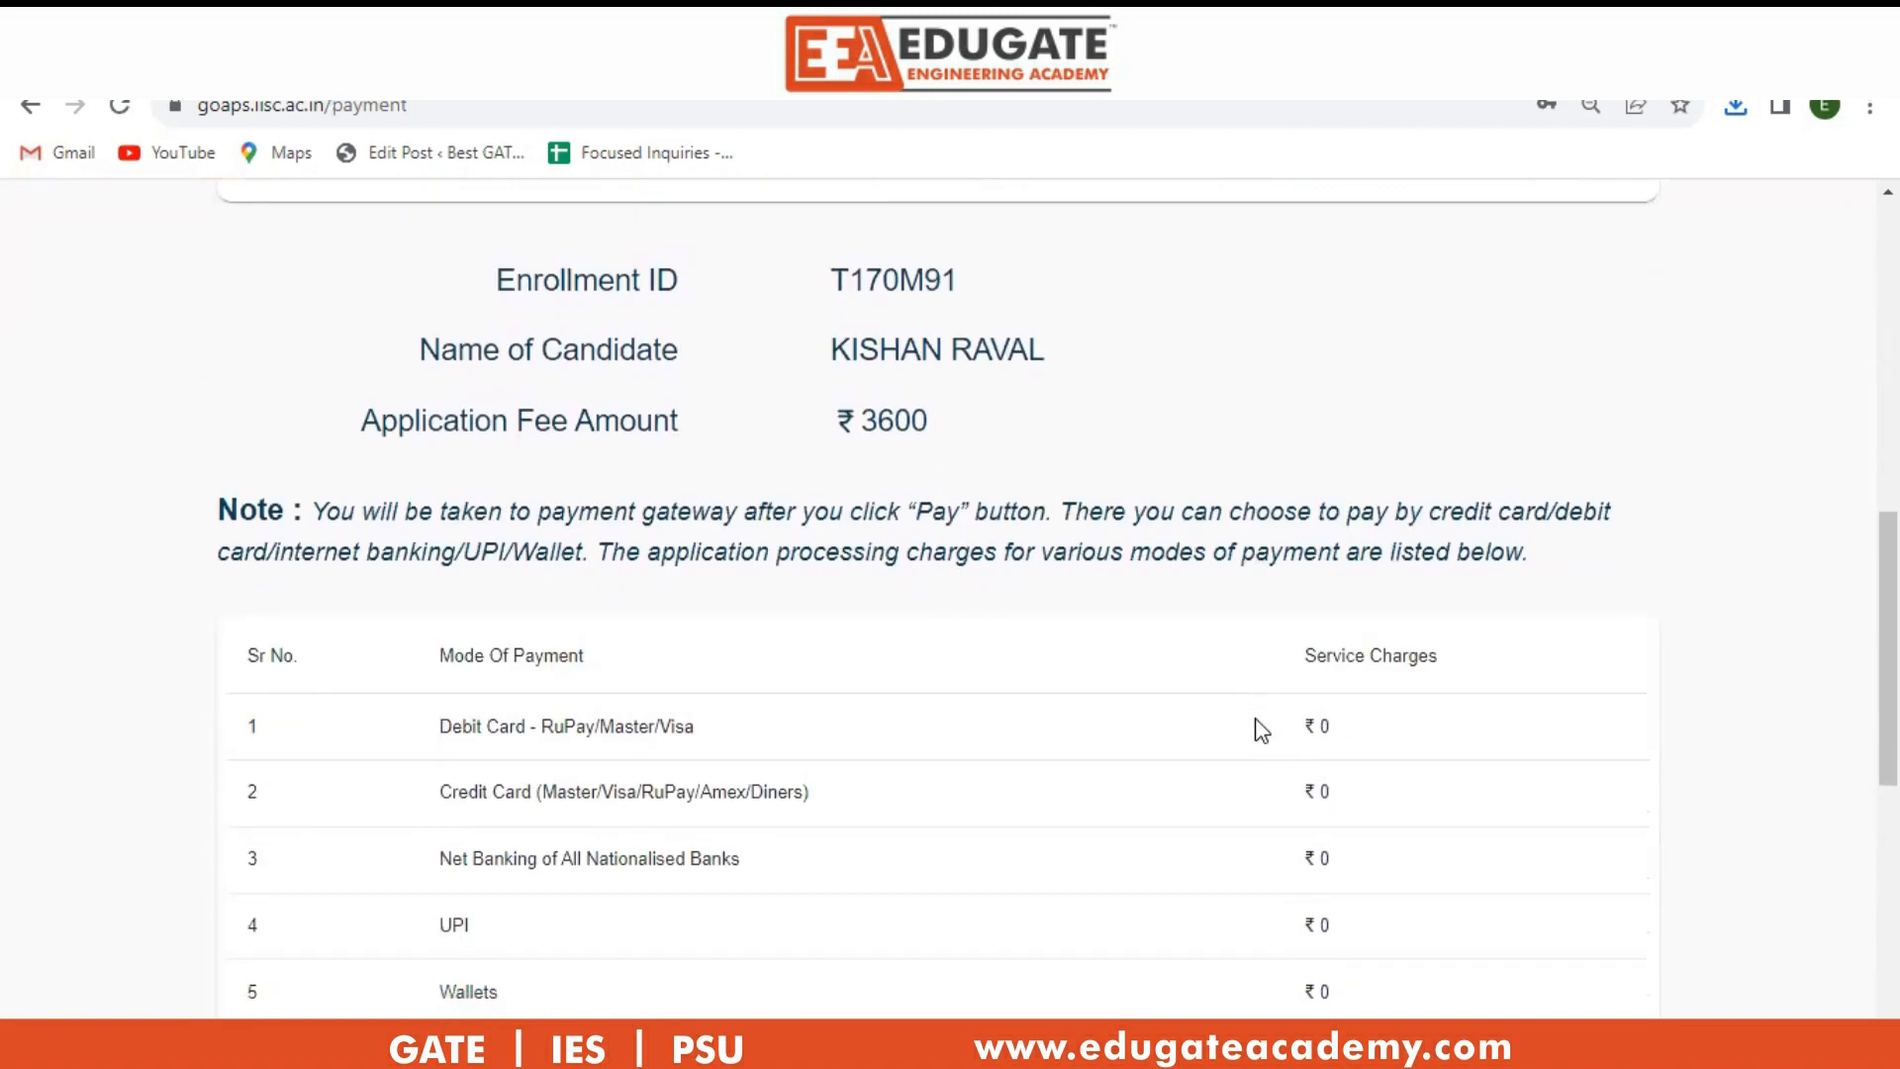
{"action": "scroll", "coordinate": [1261, 730], "scroll_direction": "down", "scroll_amount": 6}
{"action": "scroll", "coordinate": [1256, 730], "scroll_direction": "down", "scroll_amount": 2}
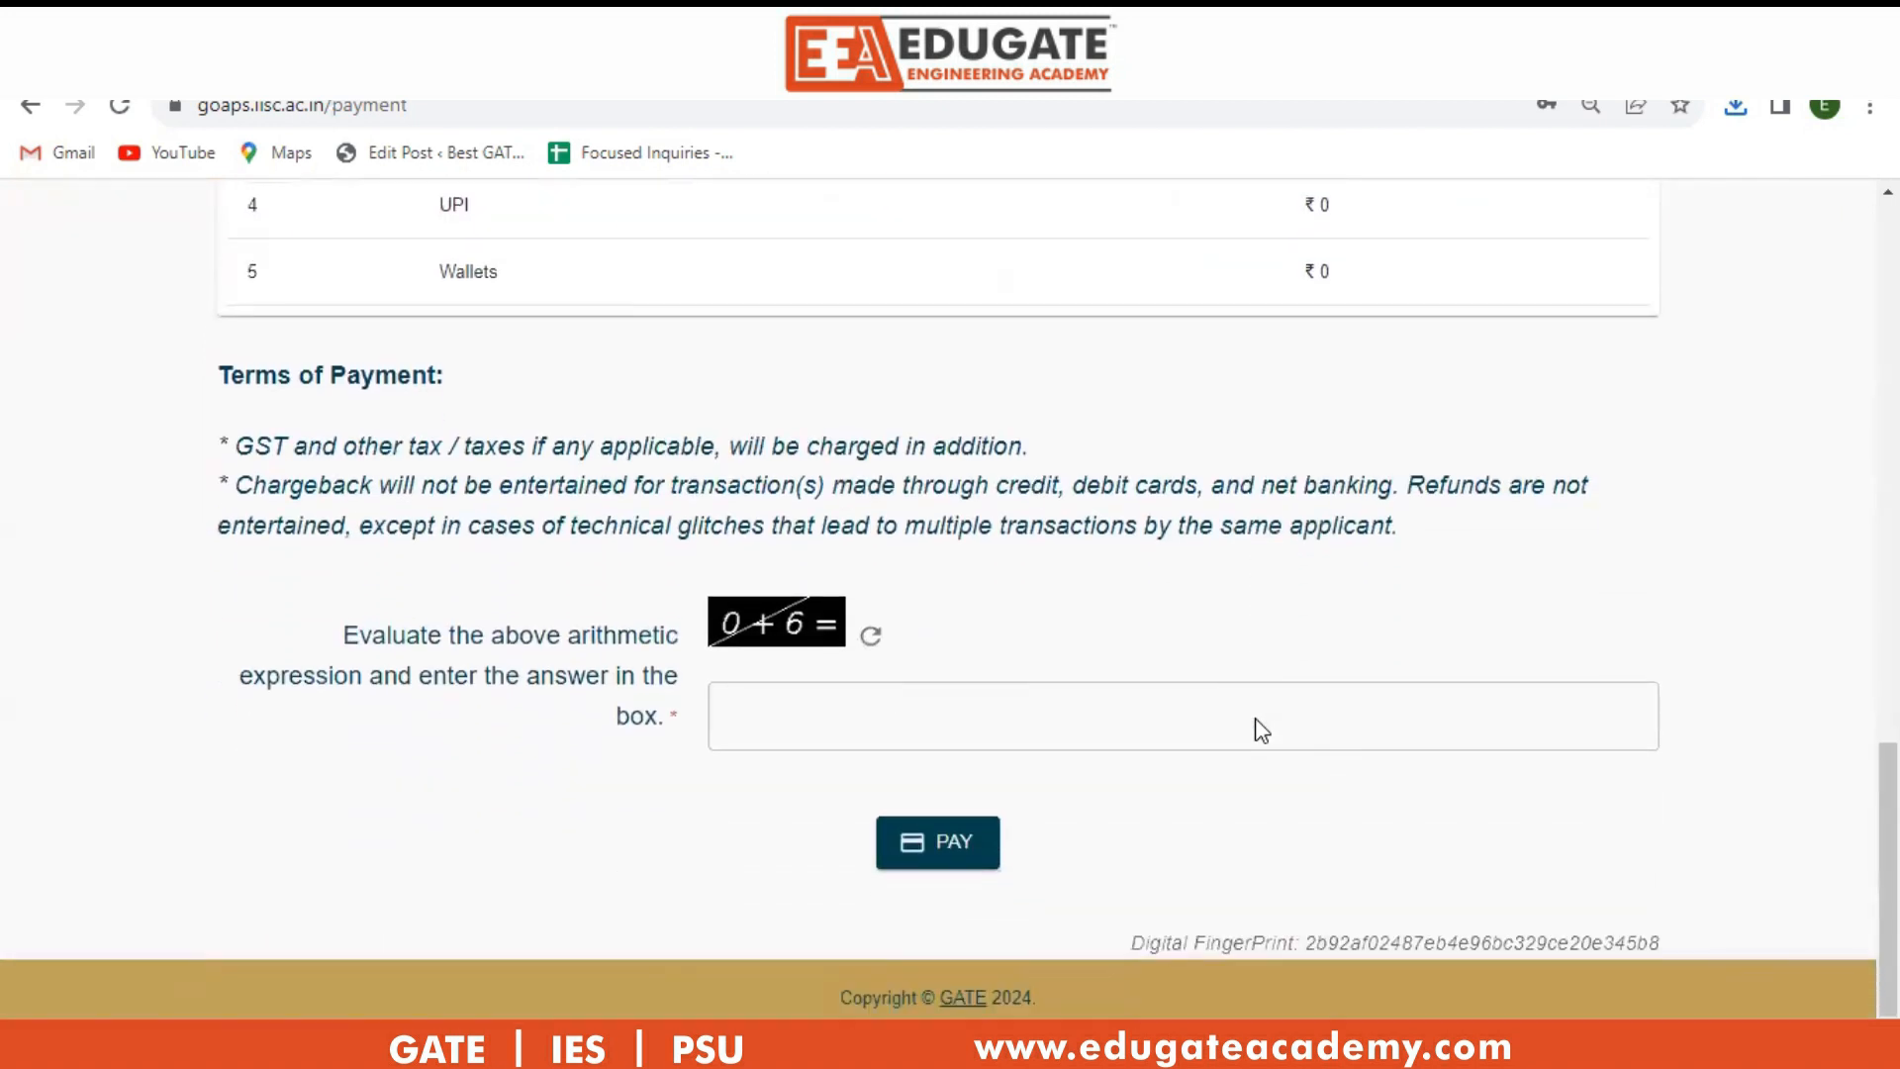
{"action": "scroll", "coordinate": [1079, 734], "scroll_direction": "up", "scroll_amount": 8}
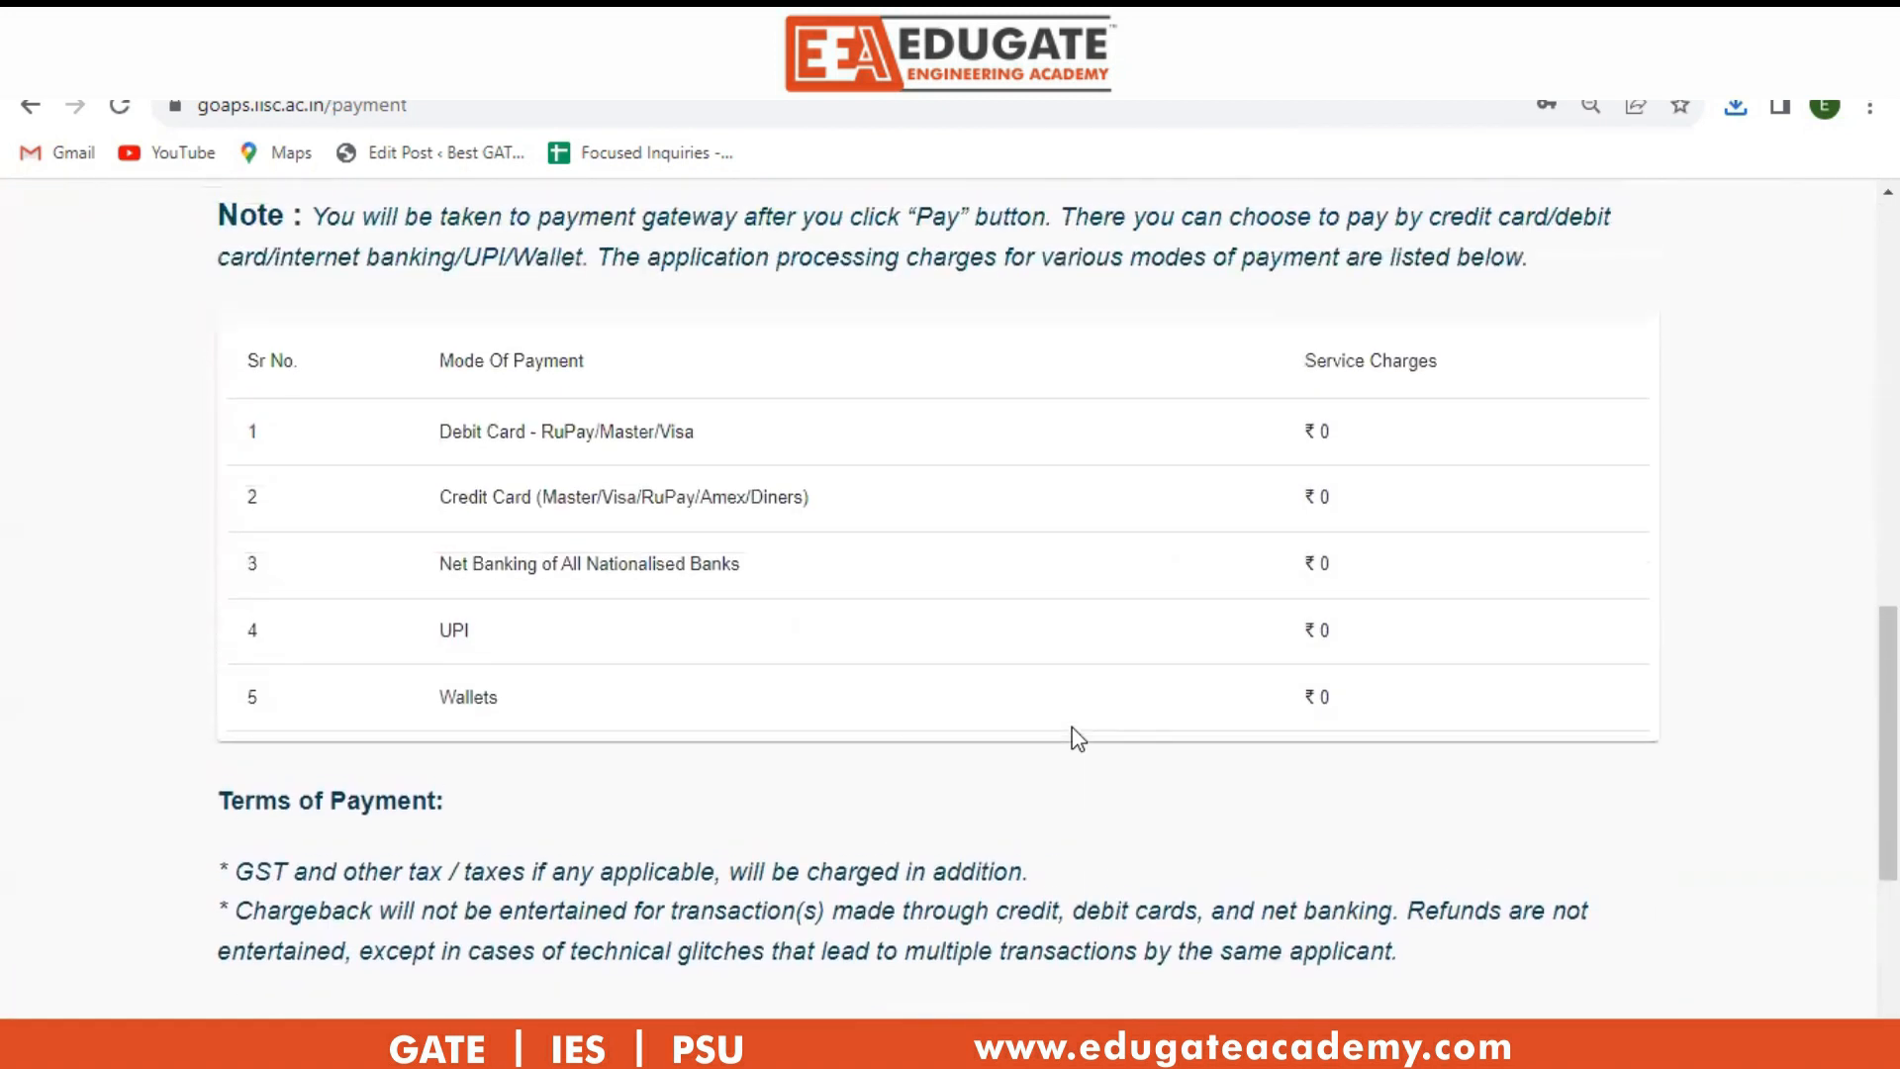
{"action": "scroll", "coordinate": [1081, 733], "scroll_direction": "up", "scroll_amount": 8}
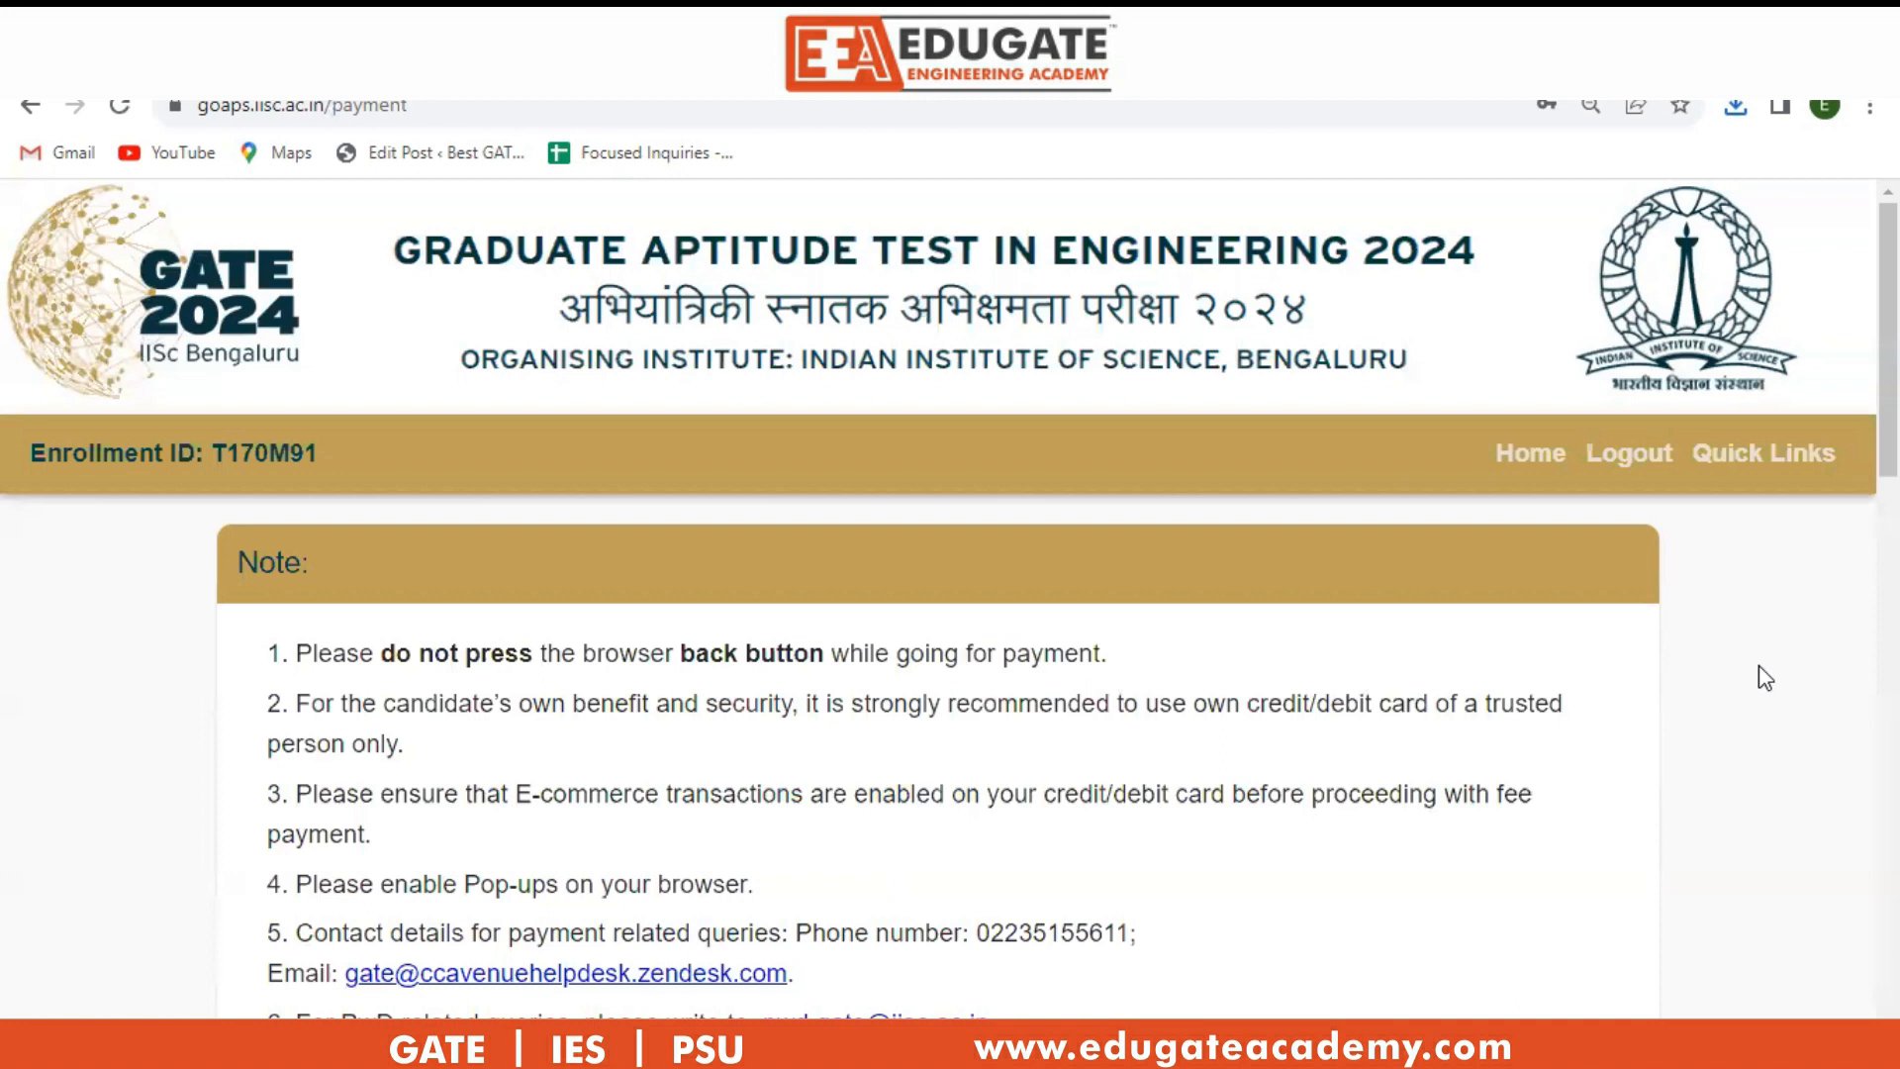
{"action": "scroll", "coordinate": [1760, 673], "scroll_direction": "down", "scroll_amount": 3}
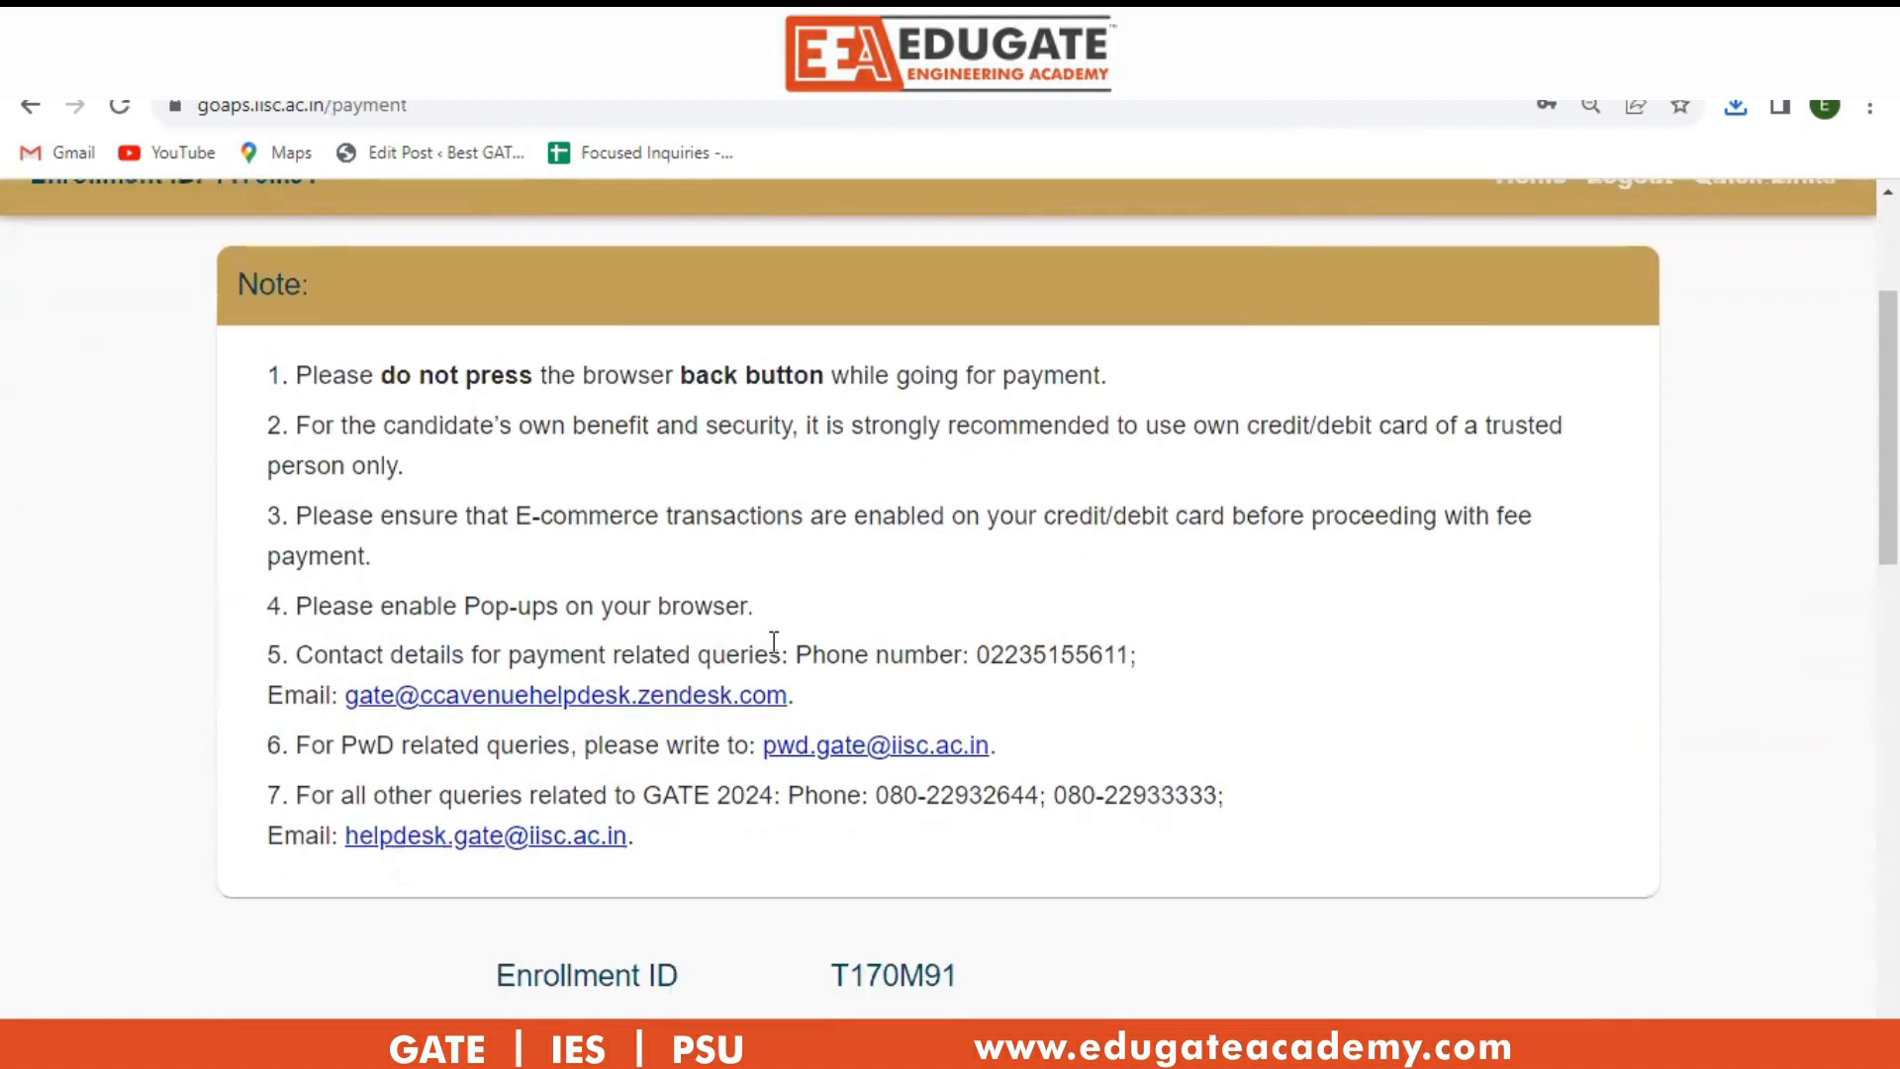
{"action": "scroll", "coordinate": [1831, 542], "scroll_direction": "down", "scroll_amount": 4}
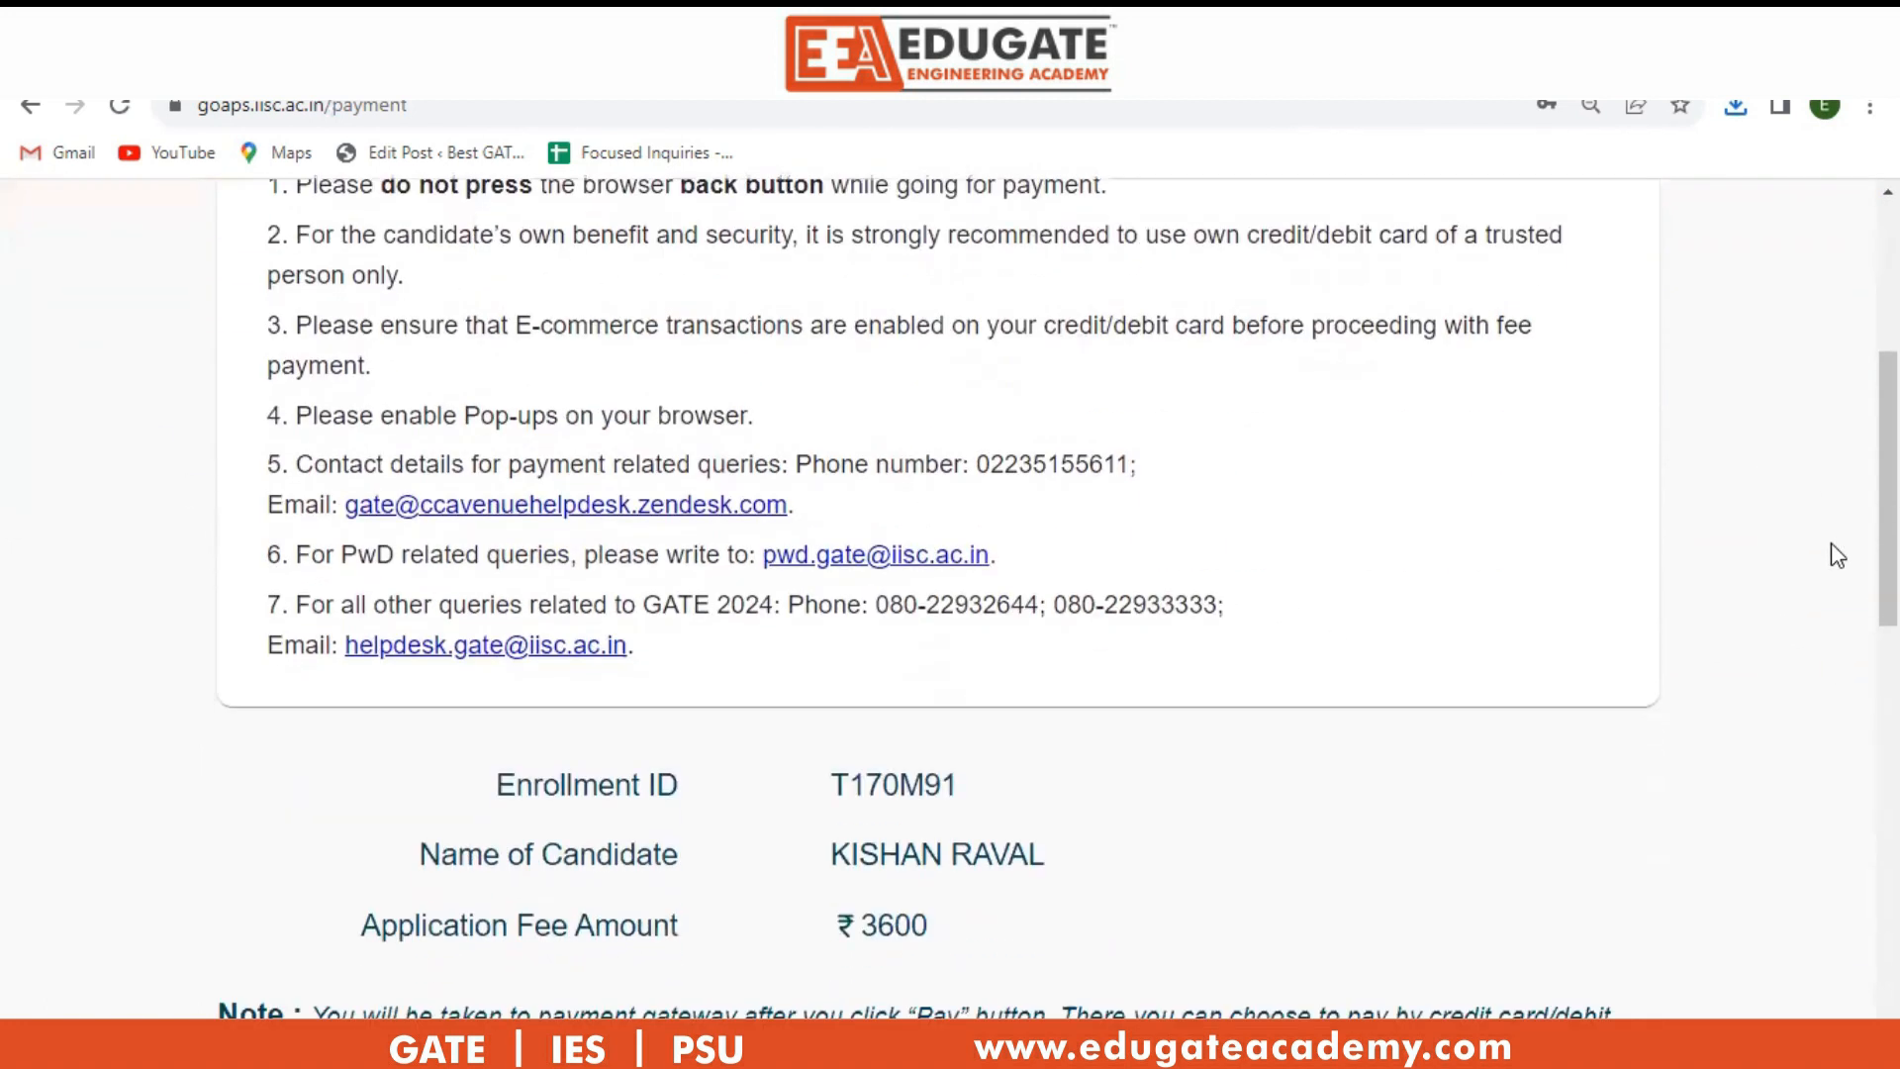
{"action": "scroll", "coordinate": [1794, 586], "scroll_direction": "down", "scroll_amount": 1}
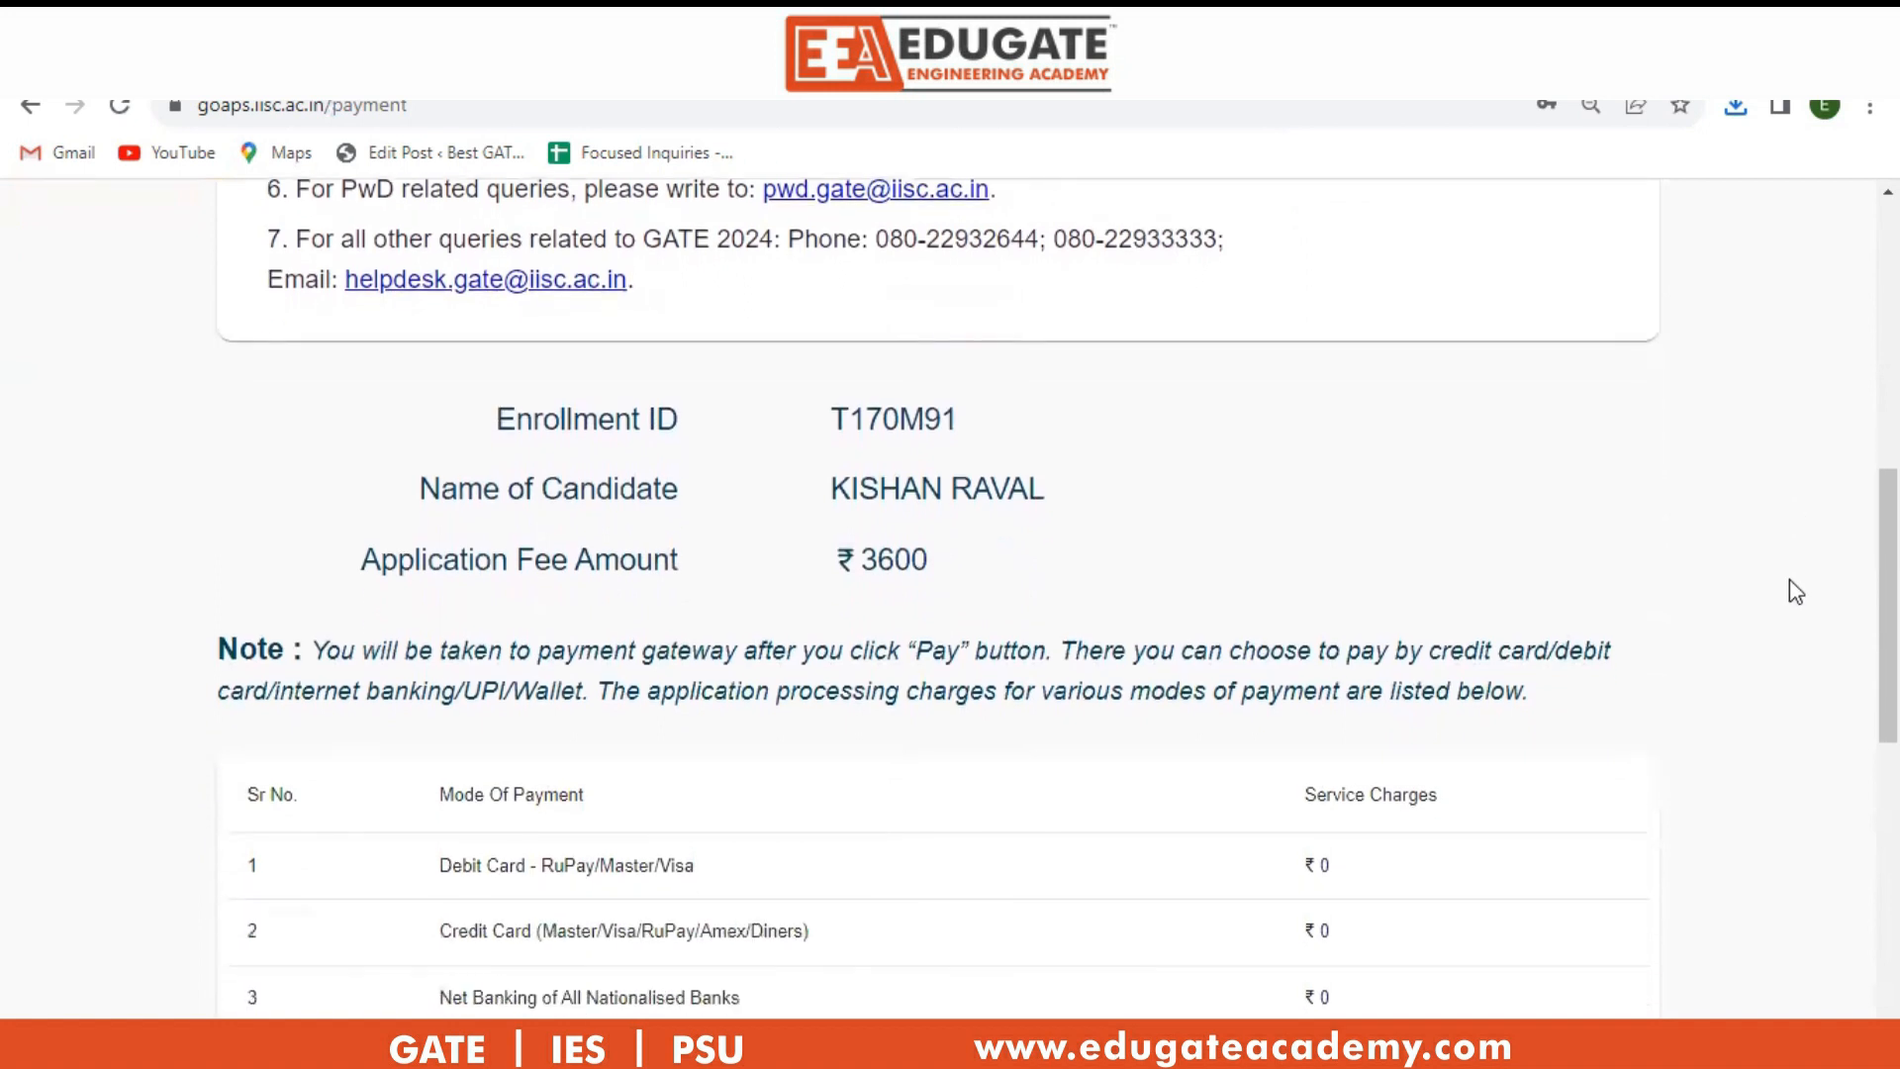
{"action": "scroll", "coordinate": [1793, 586], "scroll_direction": "down", "scroll_amount": 1}
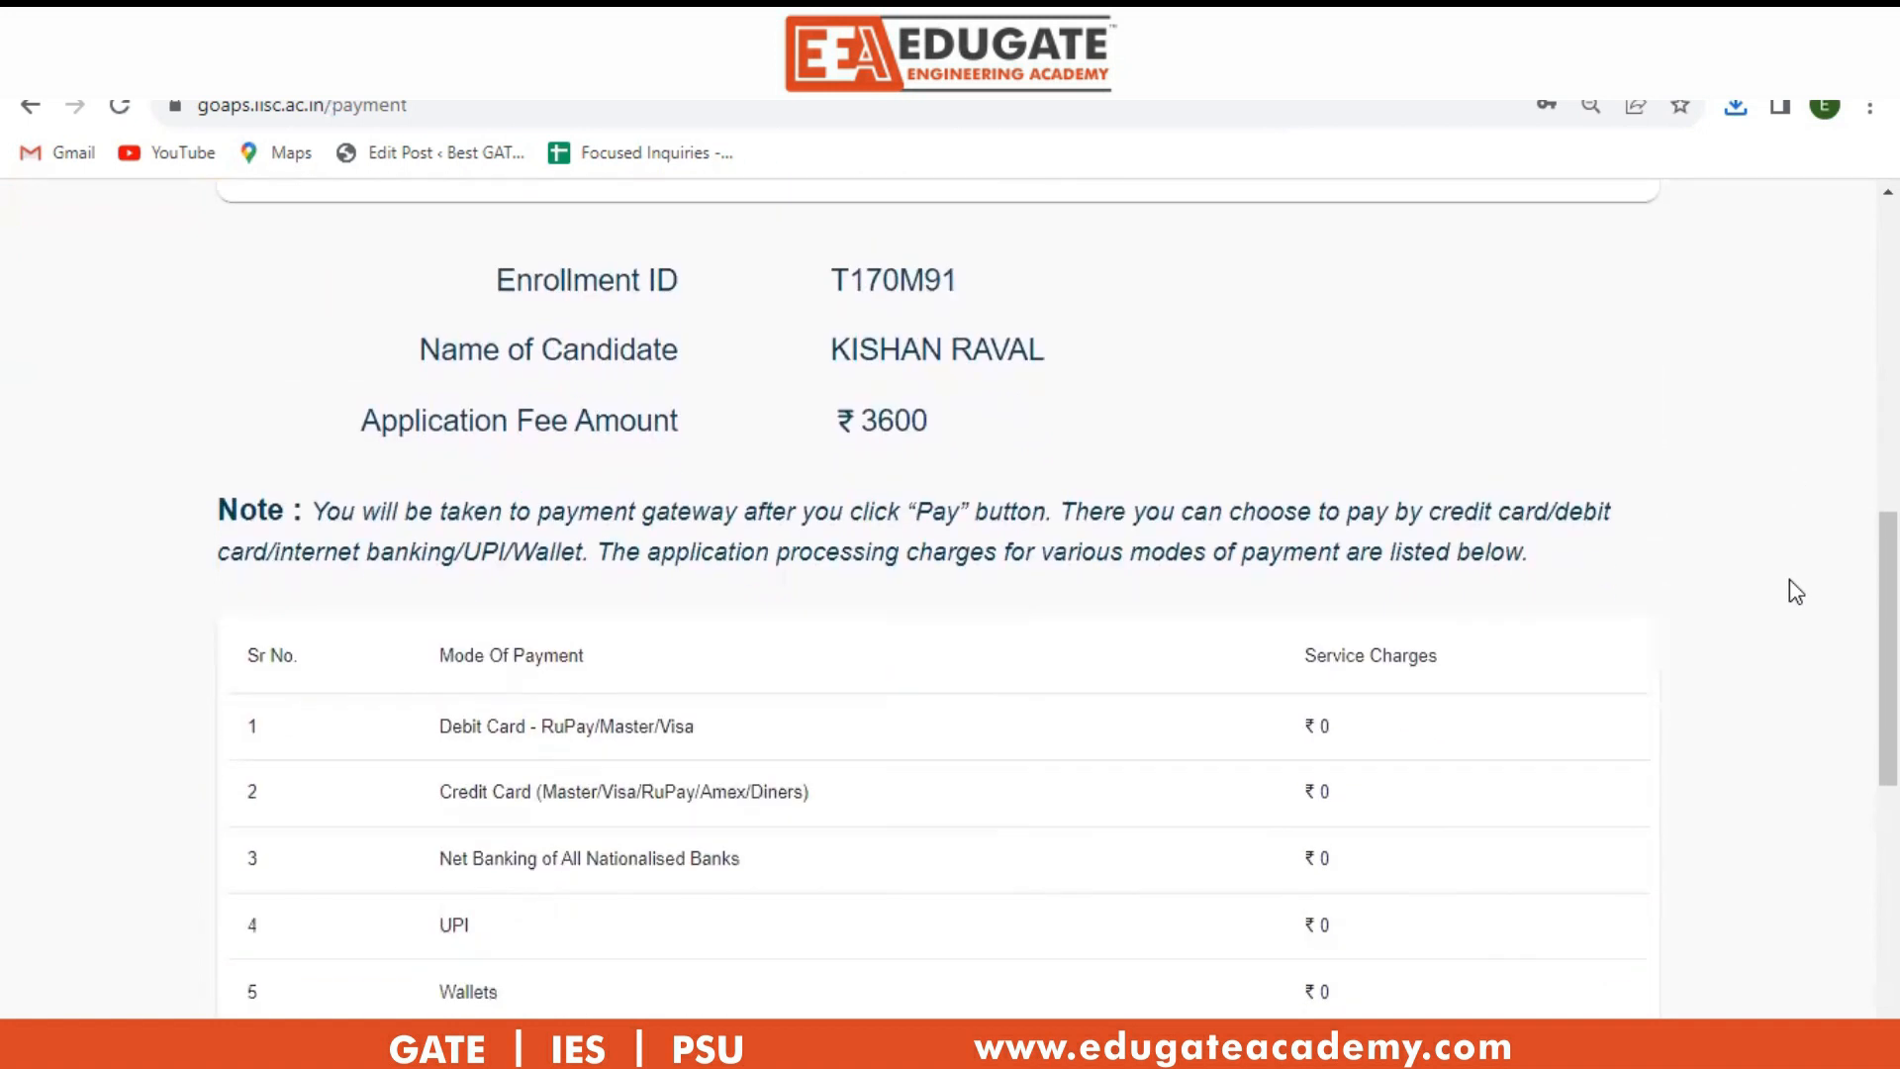
{"action": "scroll", "coordinate": [1789, 581], "scroll_direction": "down", "scroll_amount": 6}
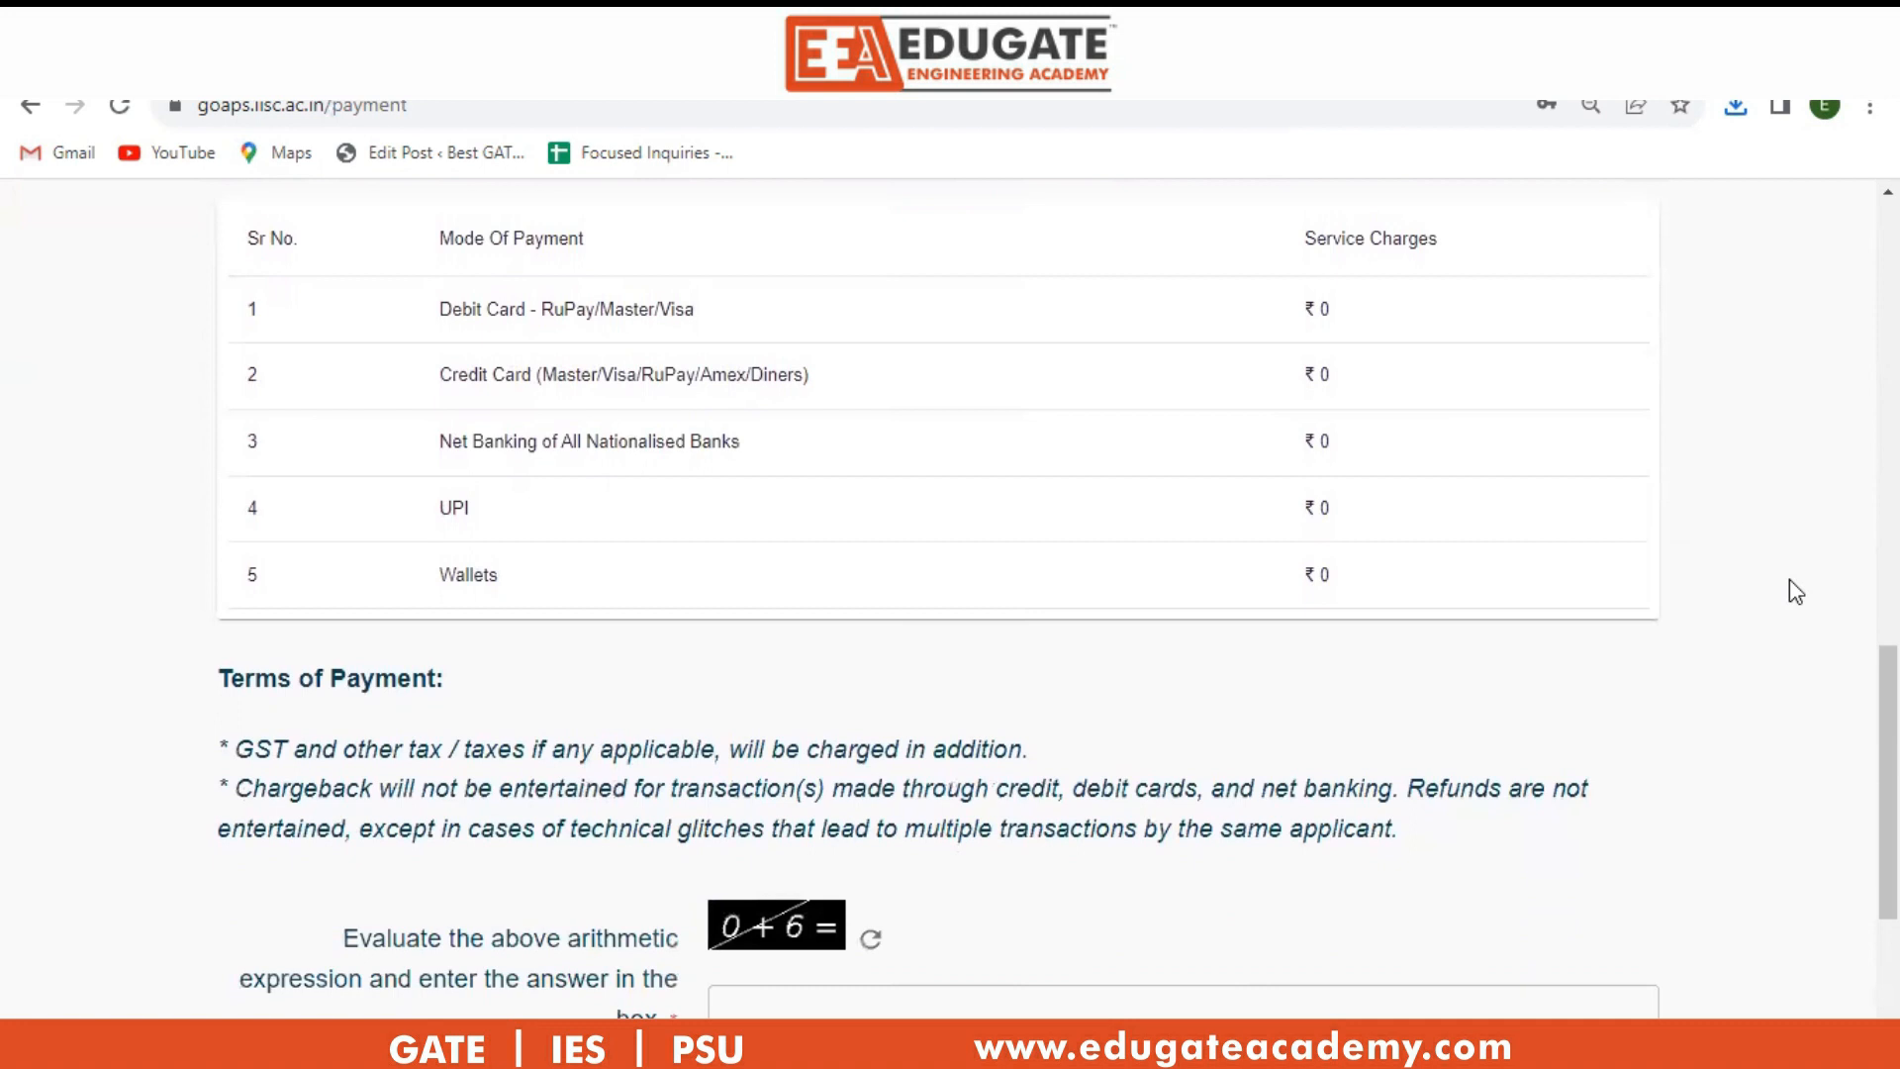
{"action": "left_click", "coordinate": [751, 719]}
Answer the captcha with 6 and proceed to CCAvenue for the INR 3600.00 fee.
{"action": "type", "text": "6"}
{"action": "left_click", "coordinate": [993, 867]}
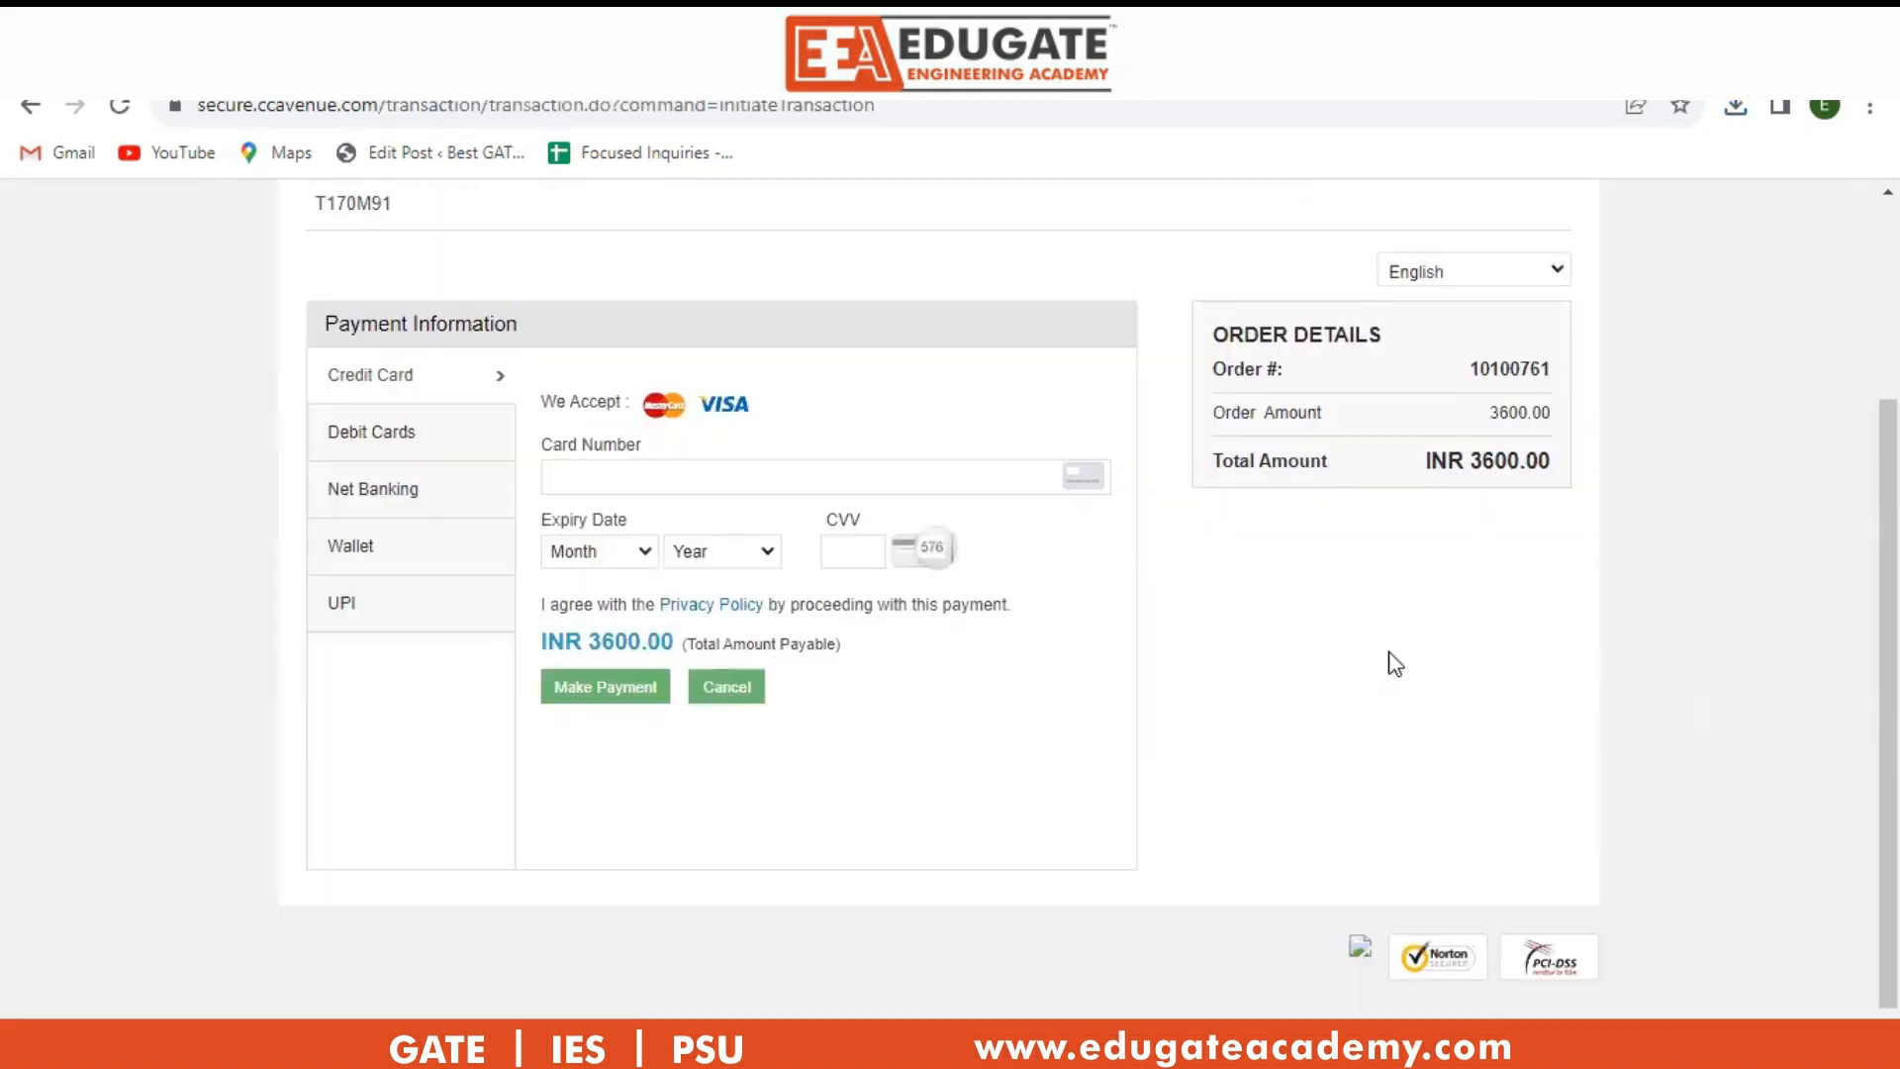
{"action": "scroll", "coordinate": [1400, 670], "scroll_direction": "down", "scroll_amount": 1}
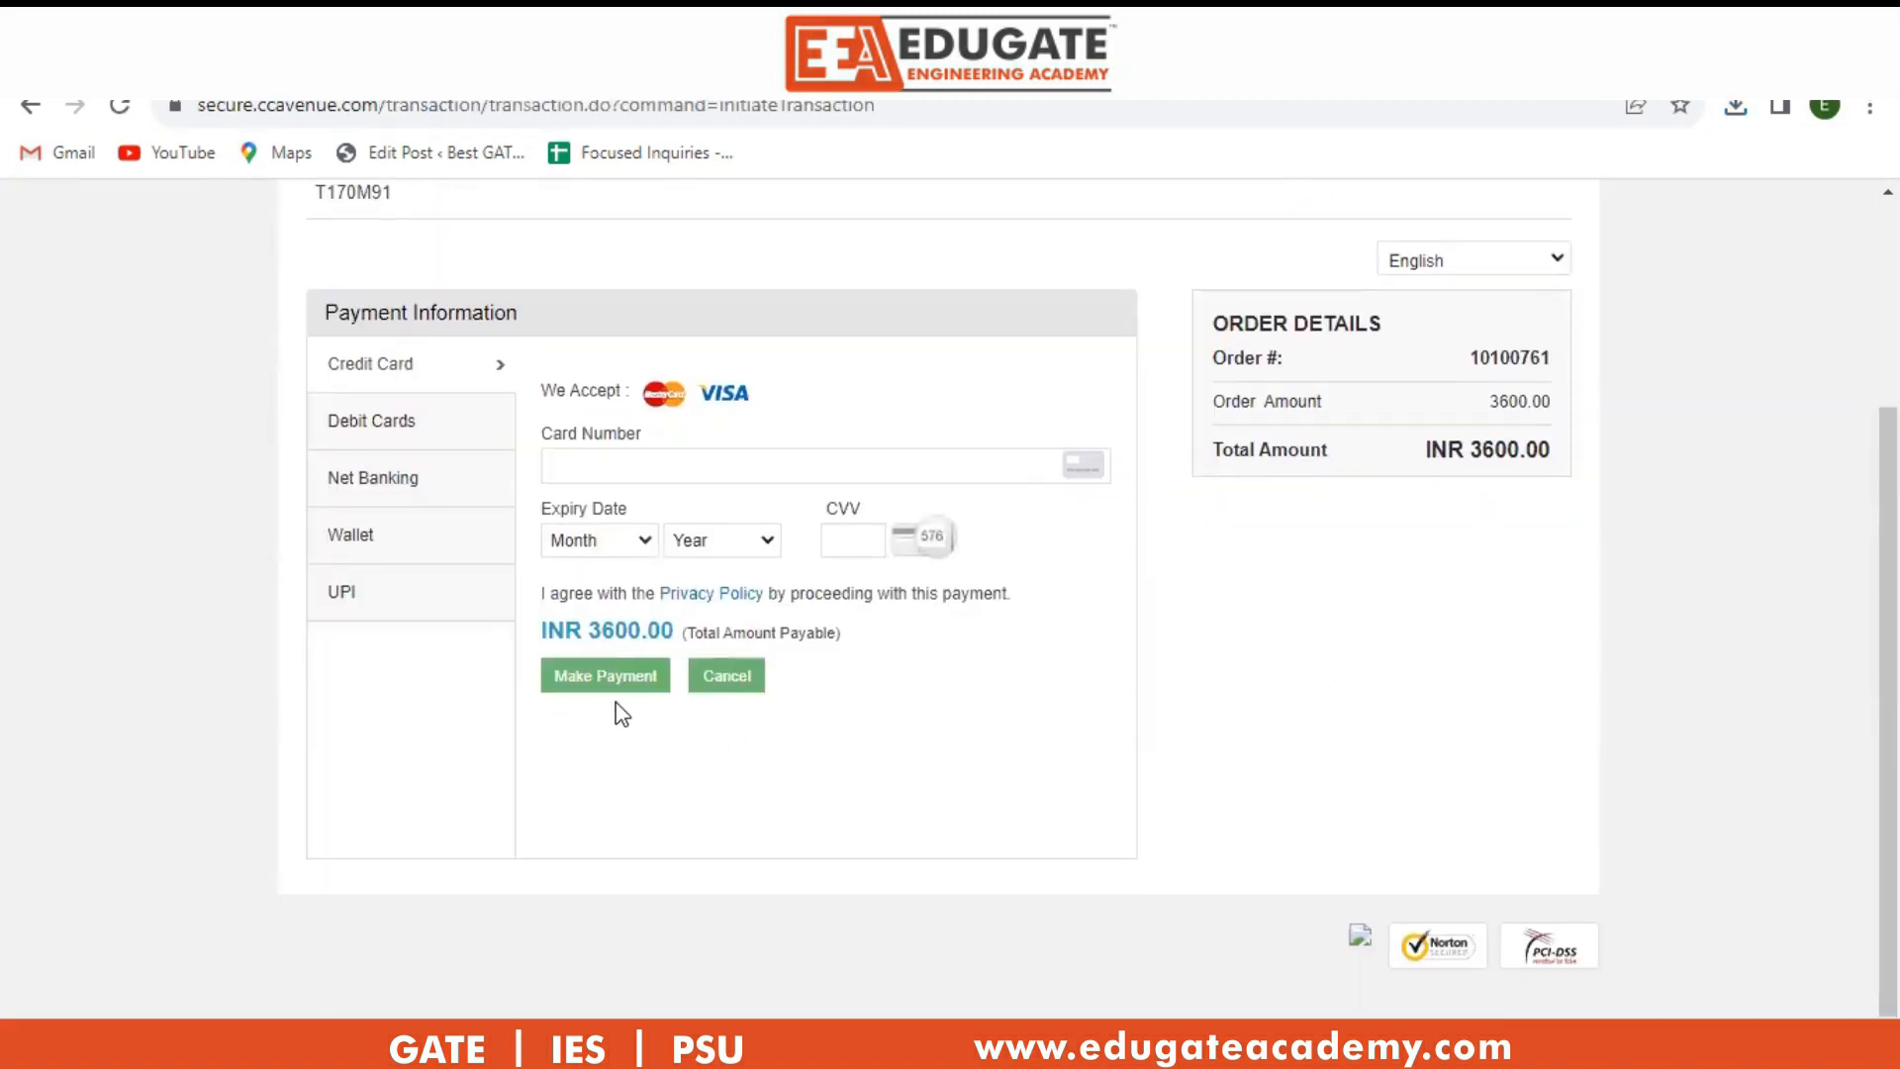
{"action": "scroll", "coordinate": [1396, 663], "scroll_direction": "up", "scroll_amount": 1}
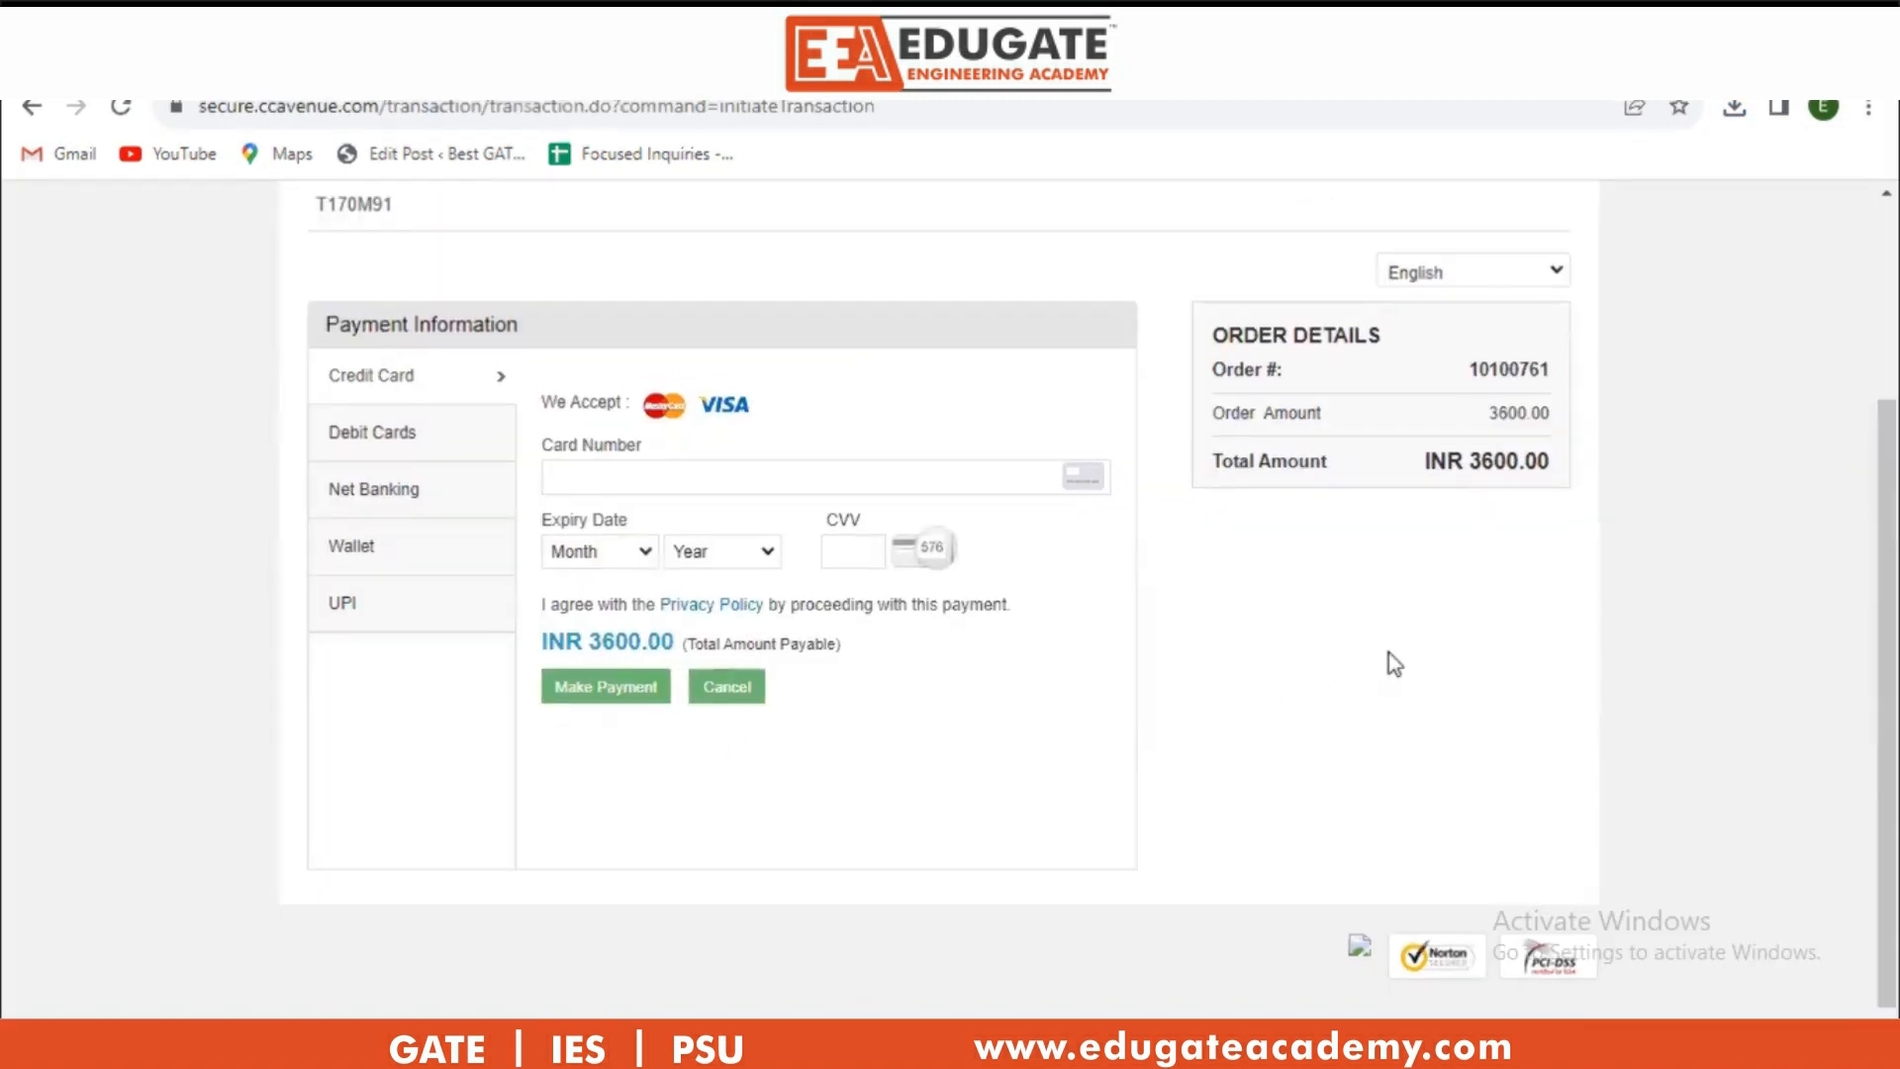